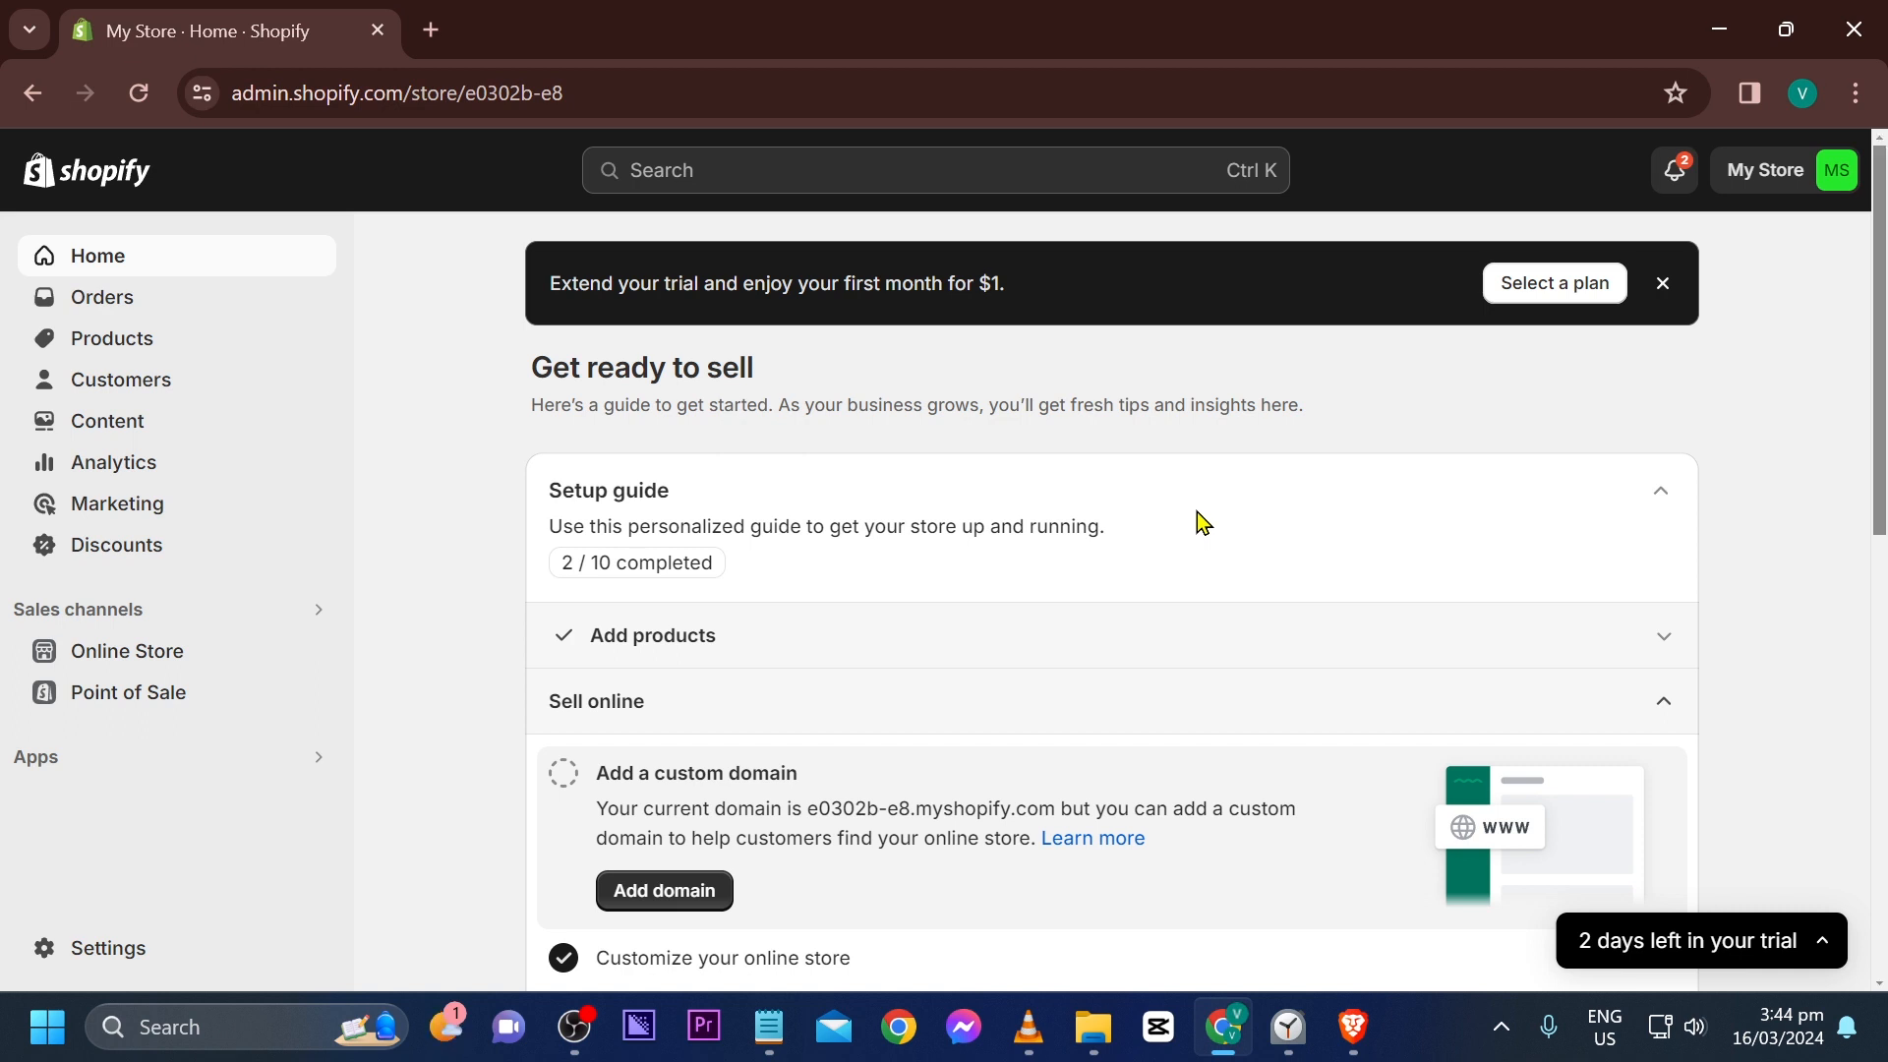
View the live online store, look through its home page down to the featured products, and close it
left_click(316, 651)
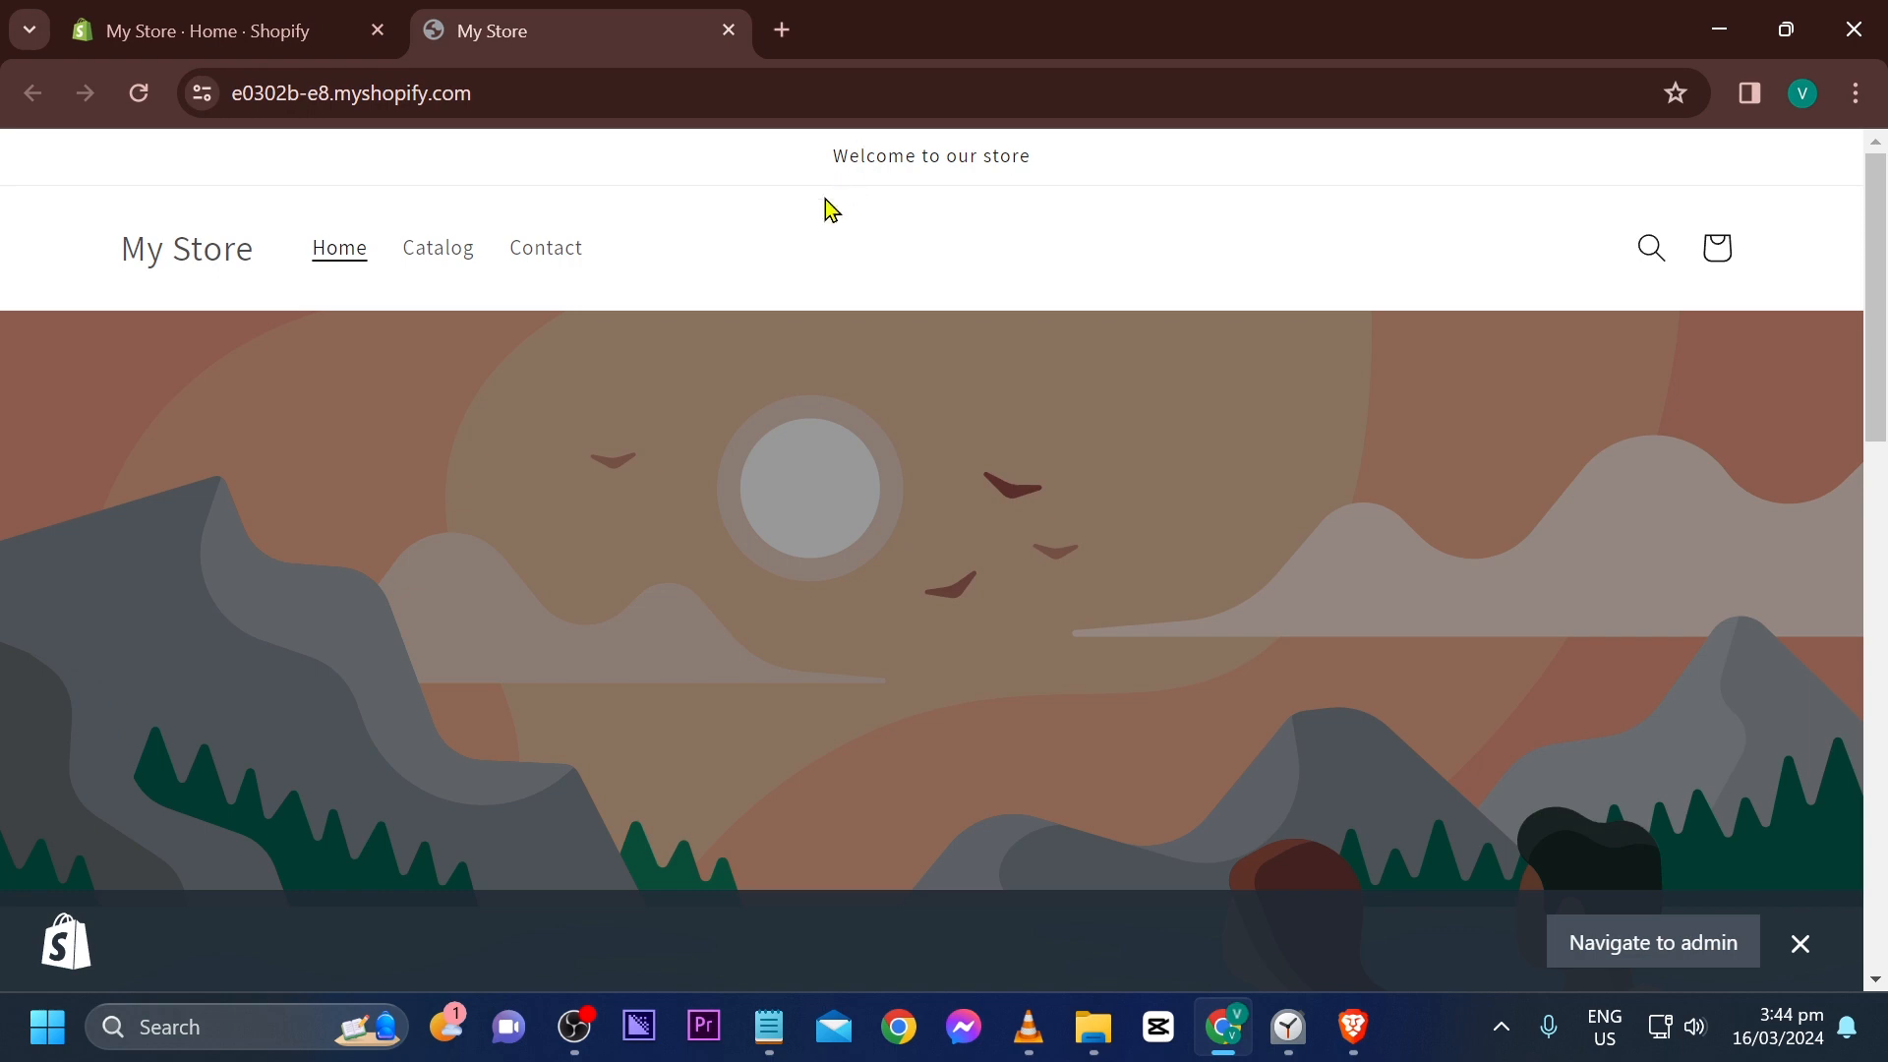
scroll(773, 299, "down", 12)
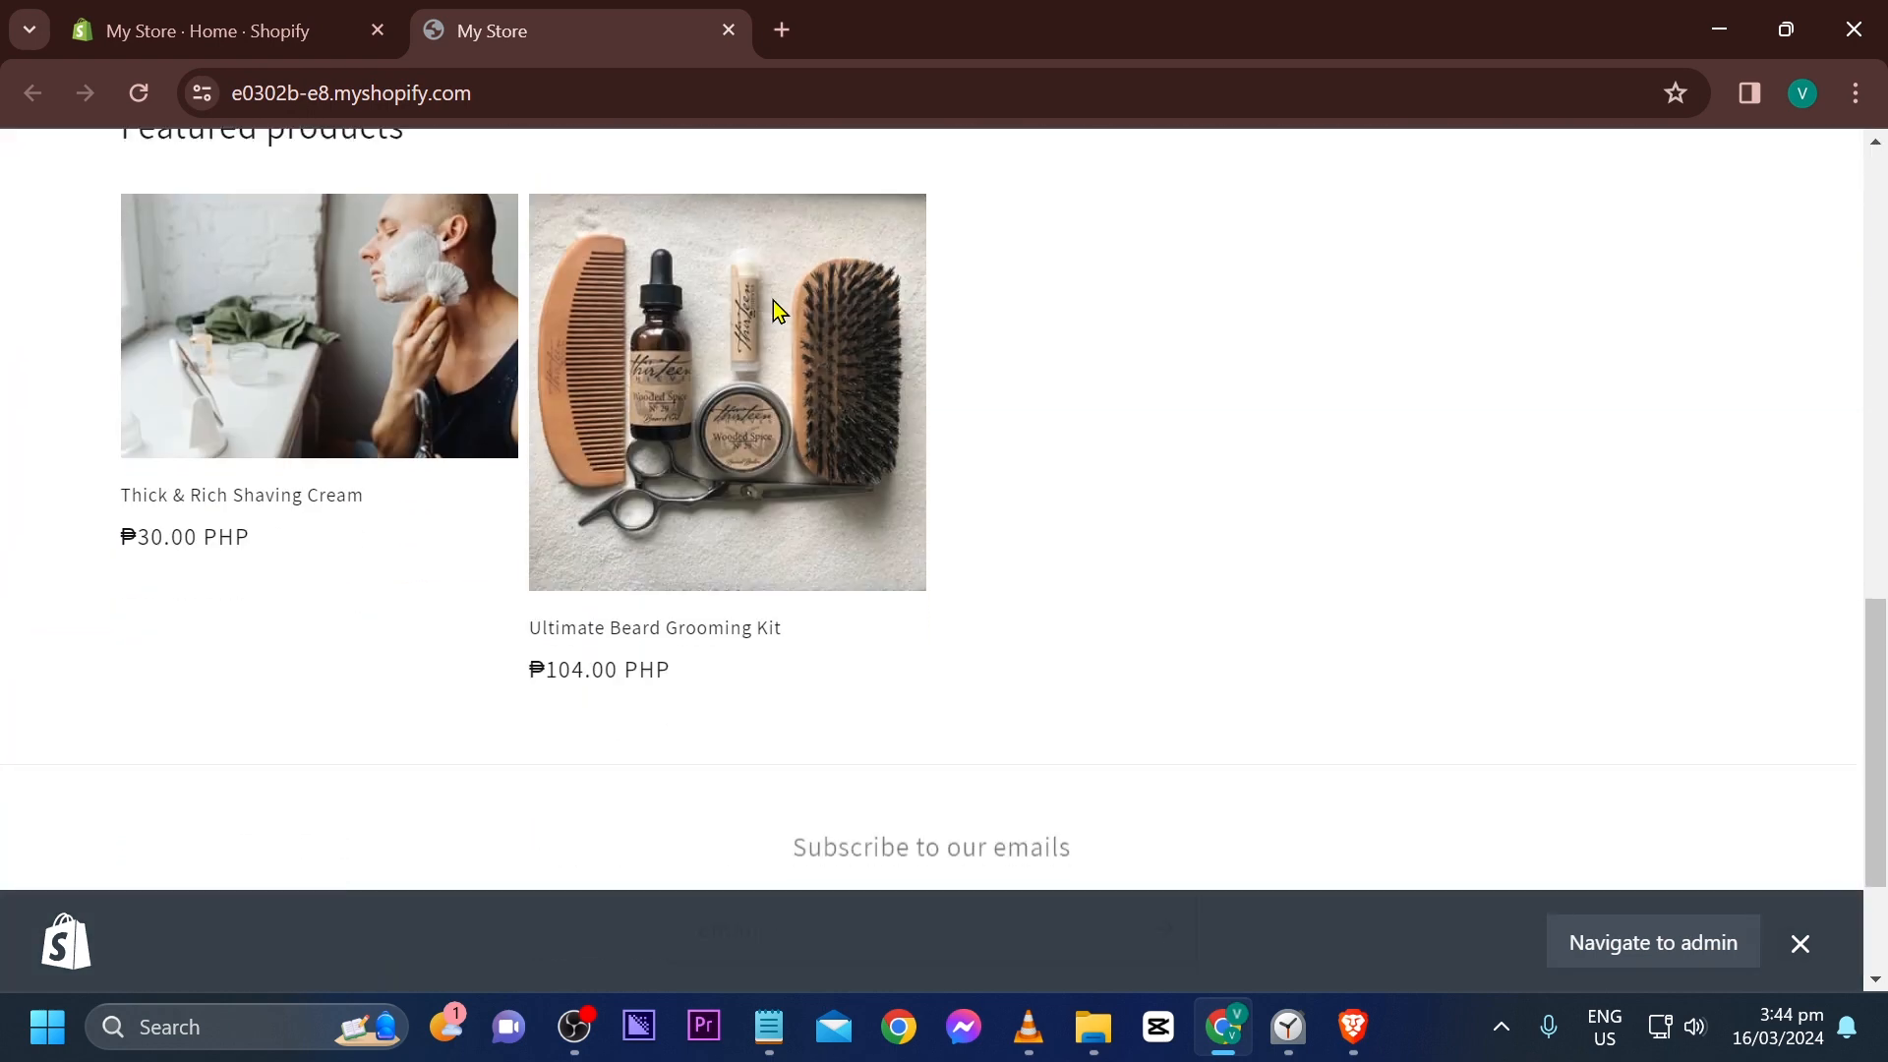
scroll(773, 301, "down", 2)
scroll(699, 463, "up", 3)
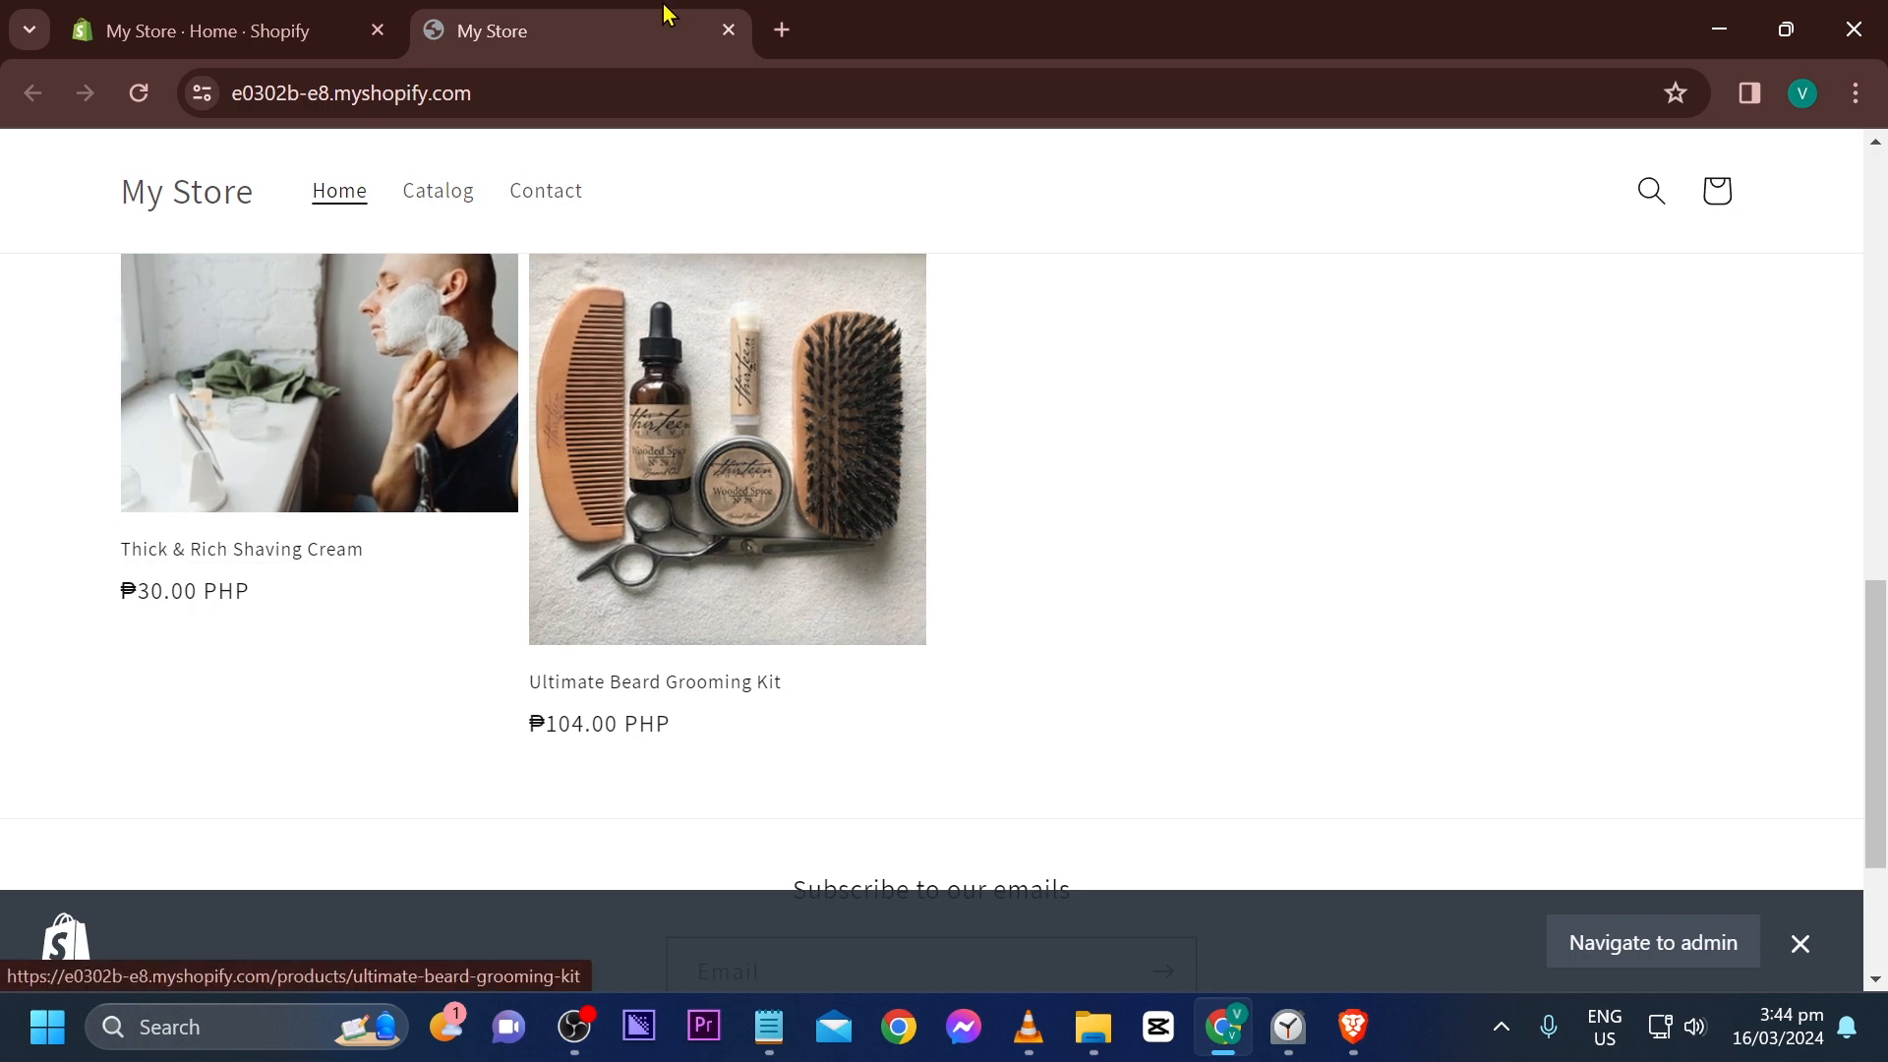
scroll(841, 423, "up", 3)
key("ctrl+w")
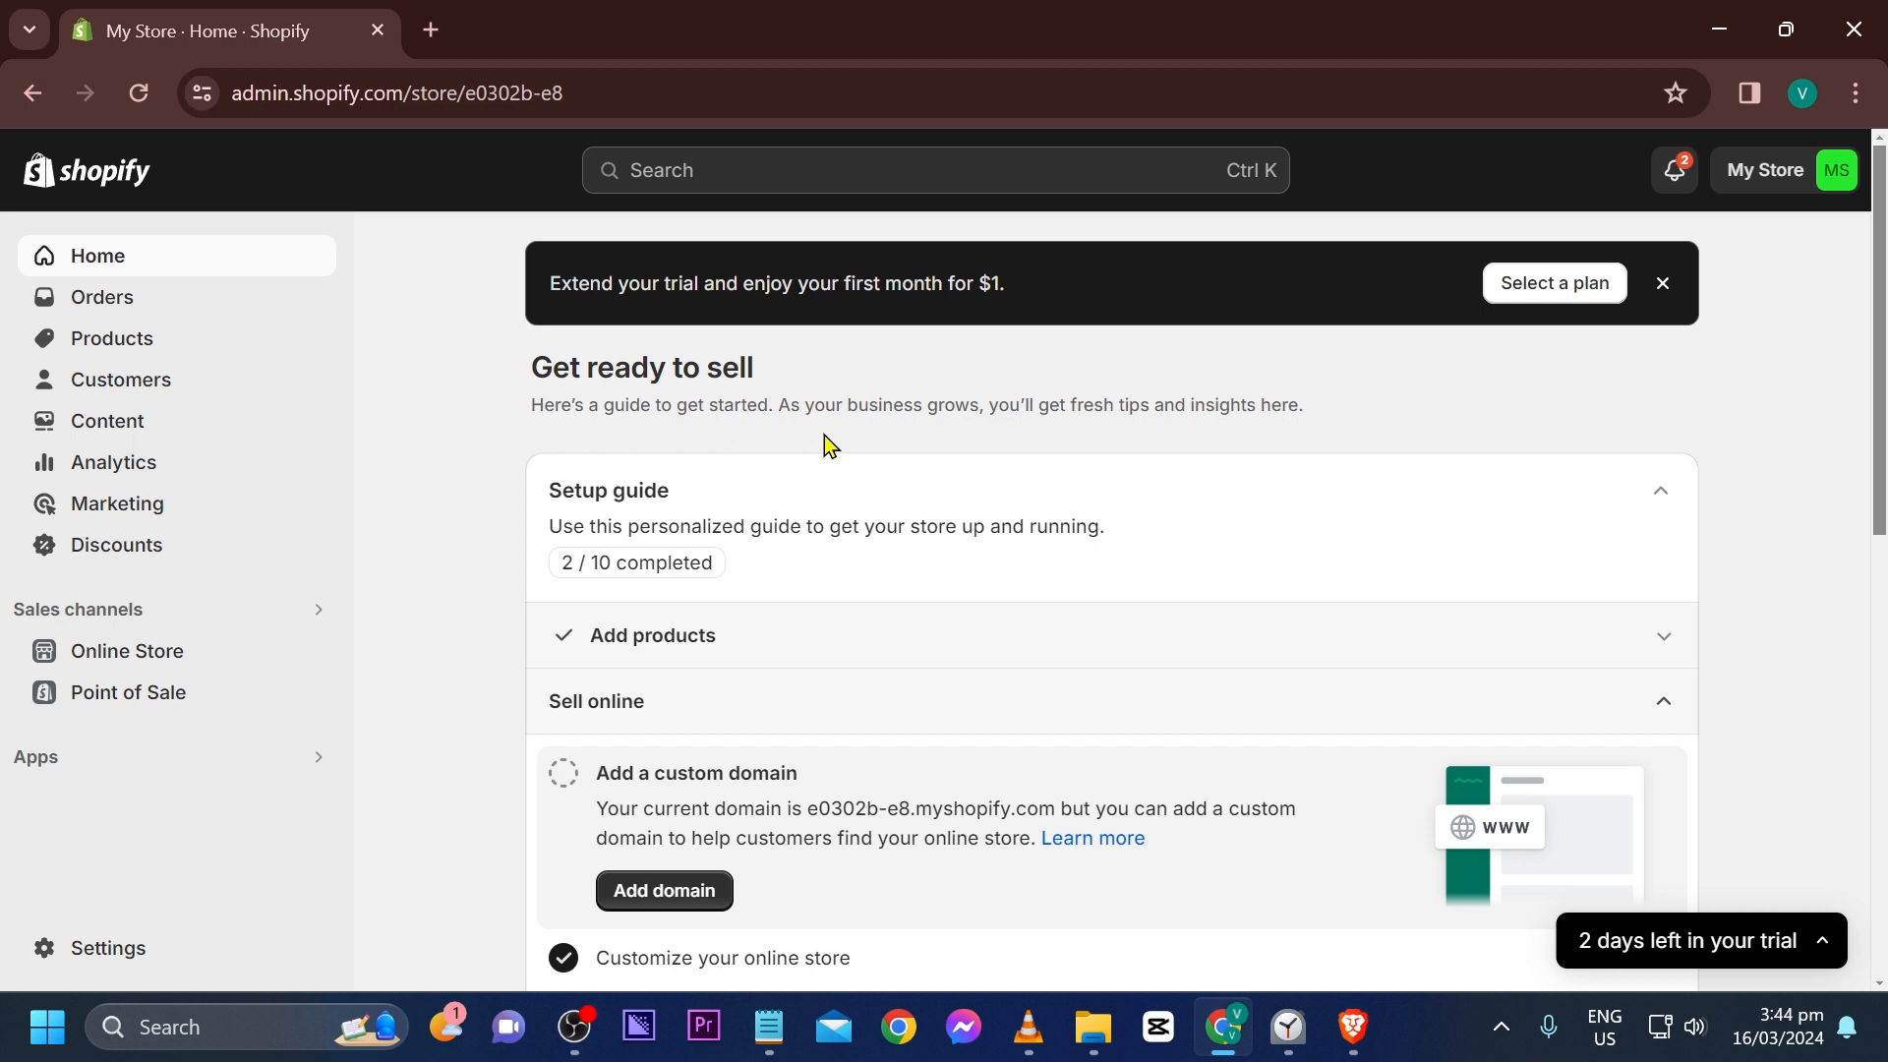
Open the online store's Themes page and browse the popular free themes
left_click(184, 677)
scroll(177, 687, "down", 1)
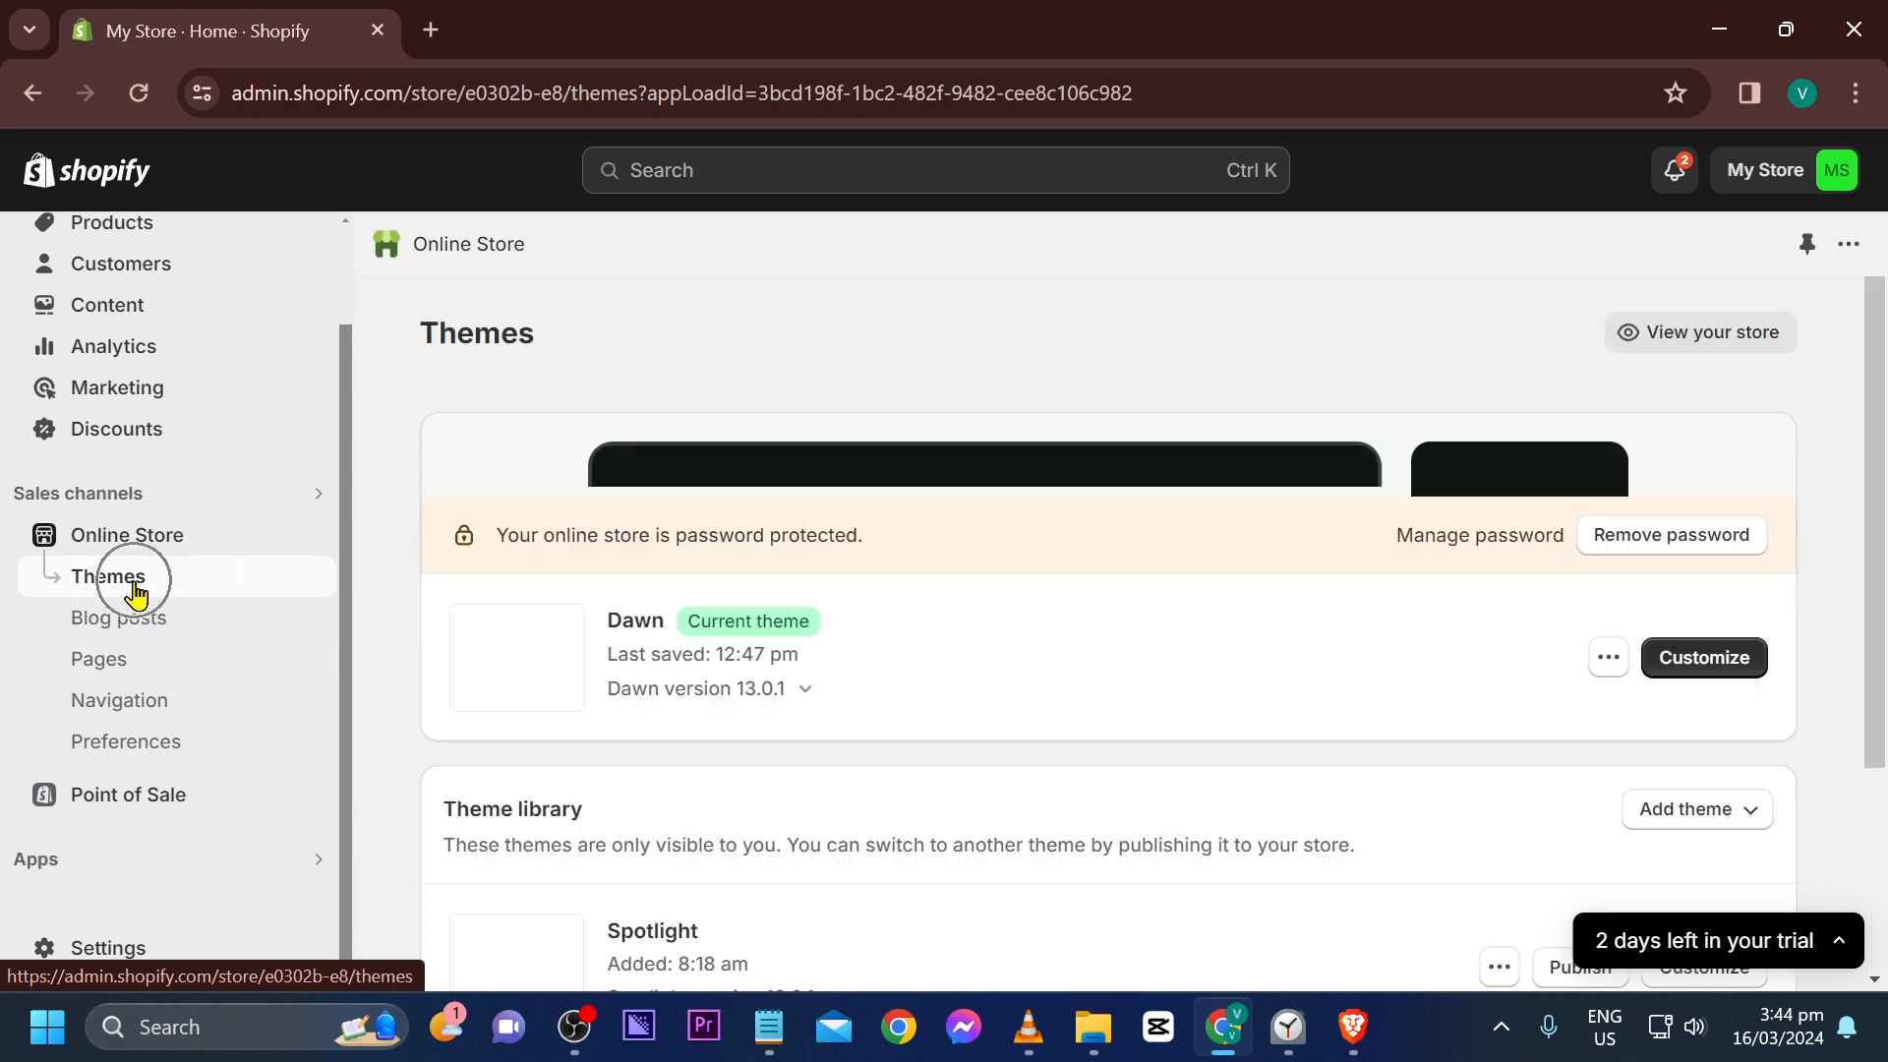
scroll(1200, 590, "down", 8)
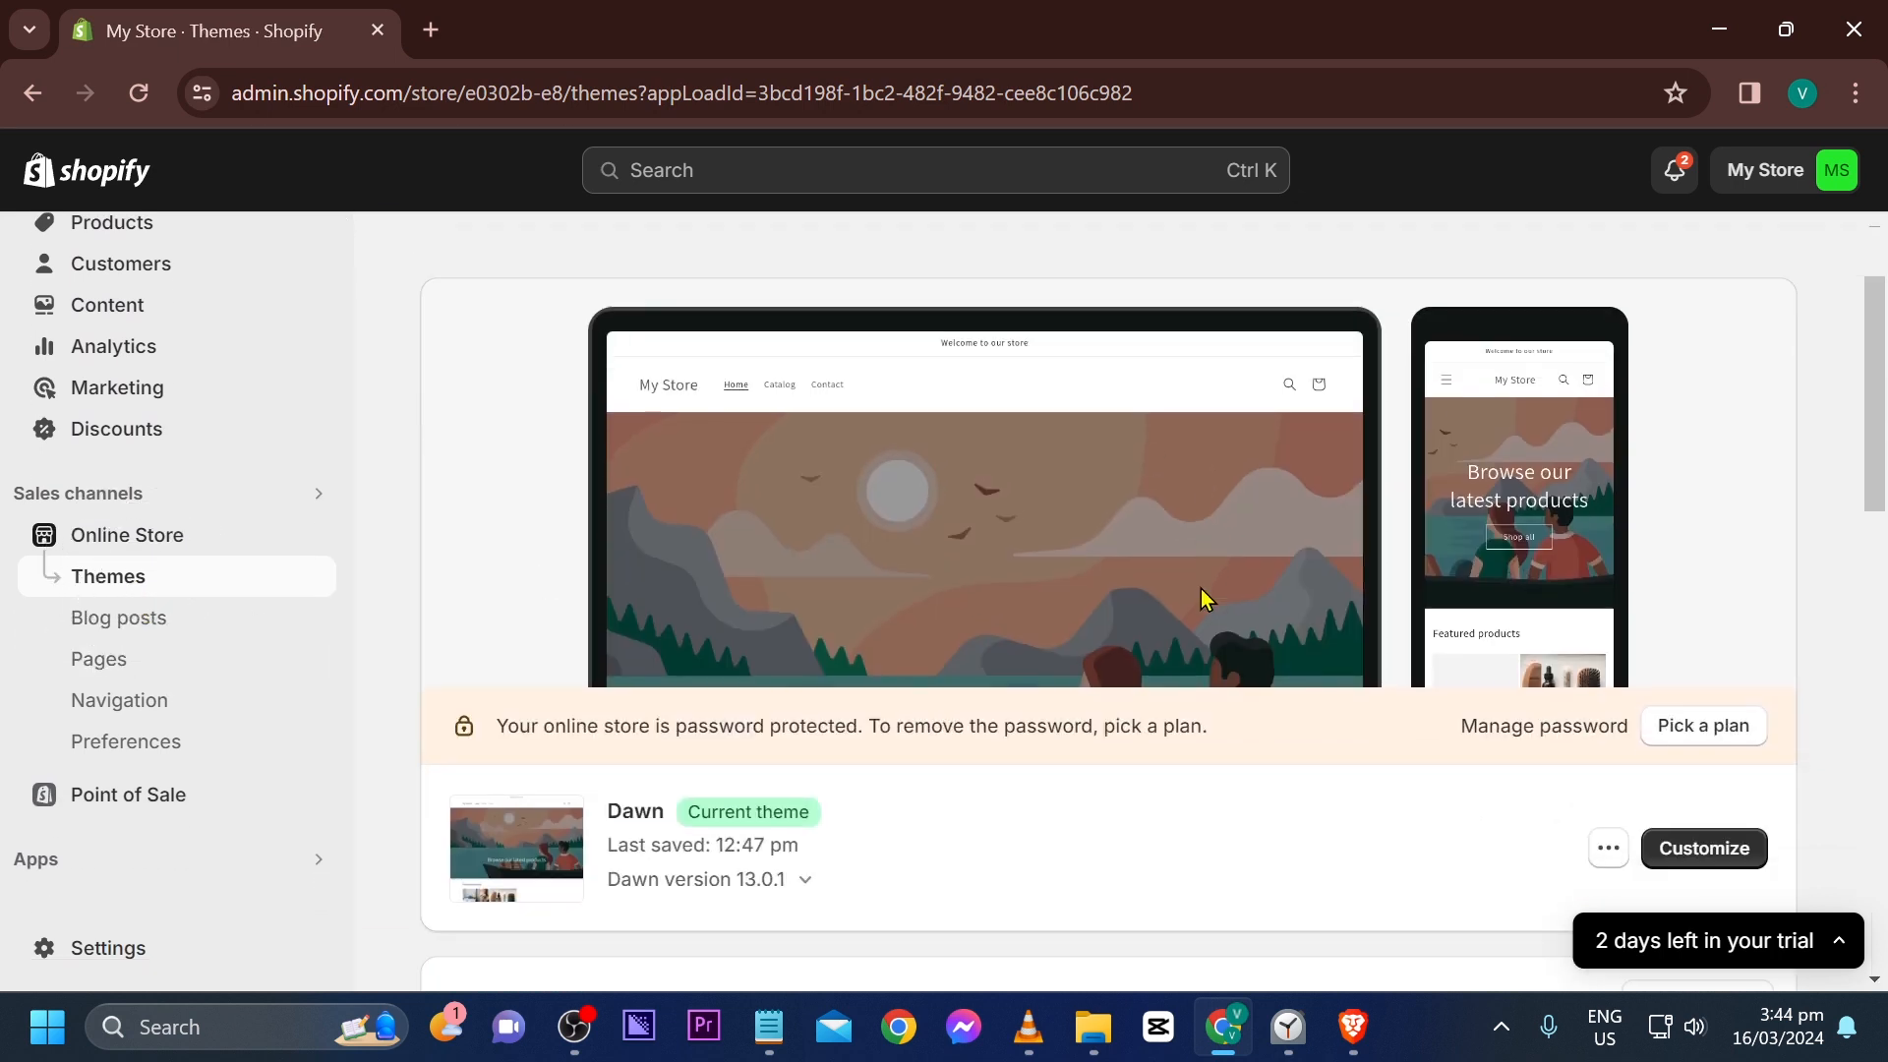
scroll(1201, 602, "down", 5)
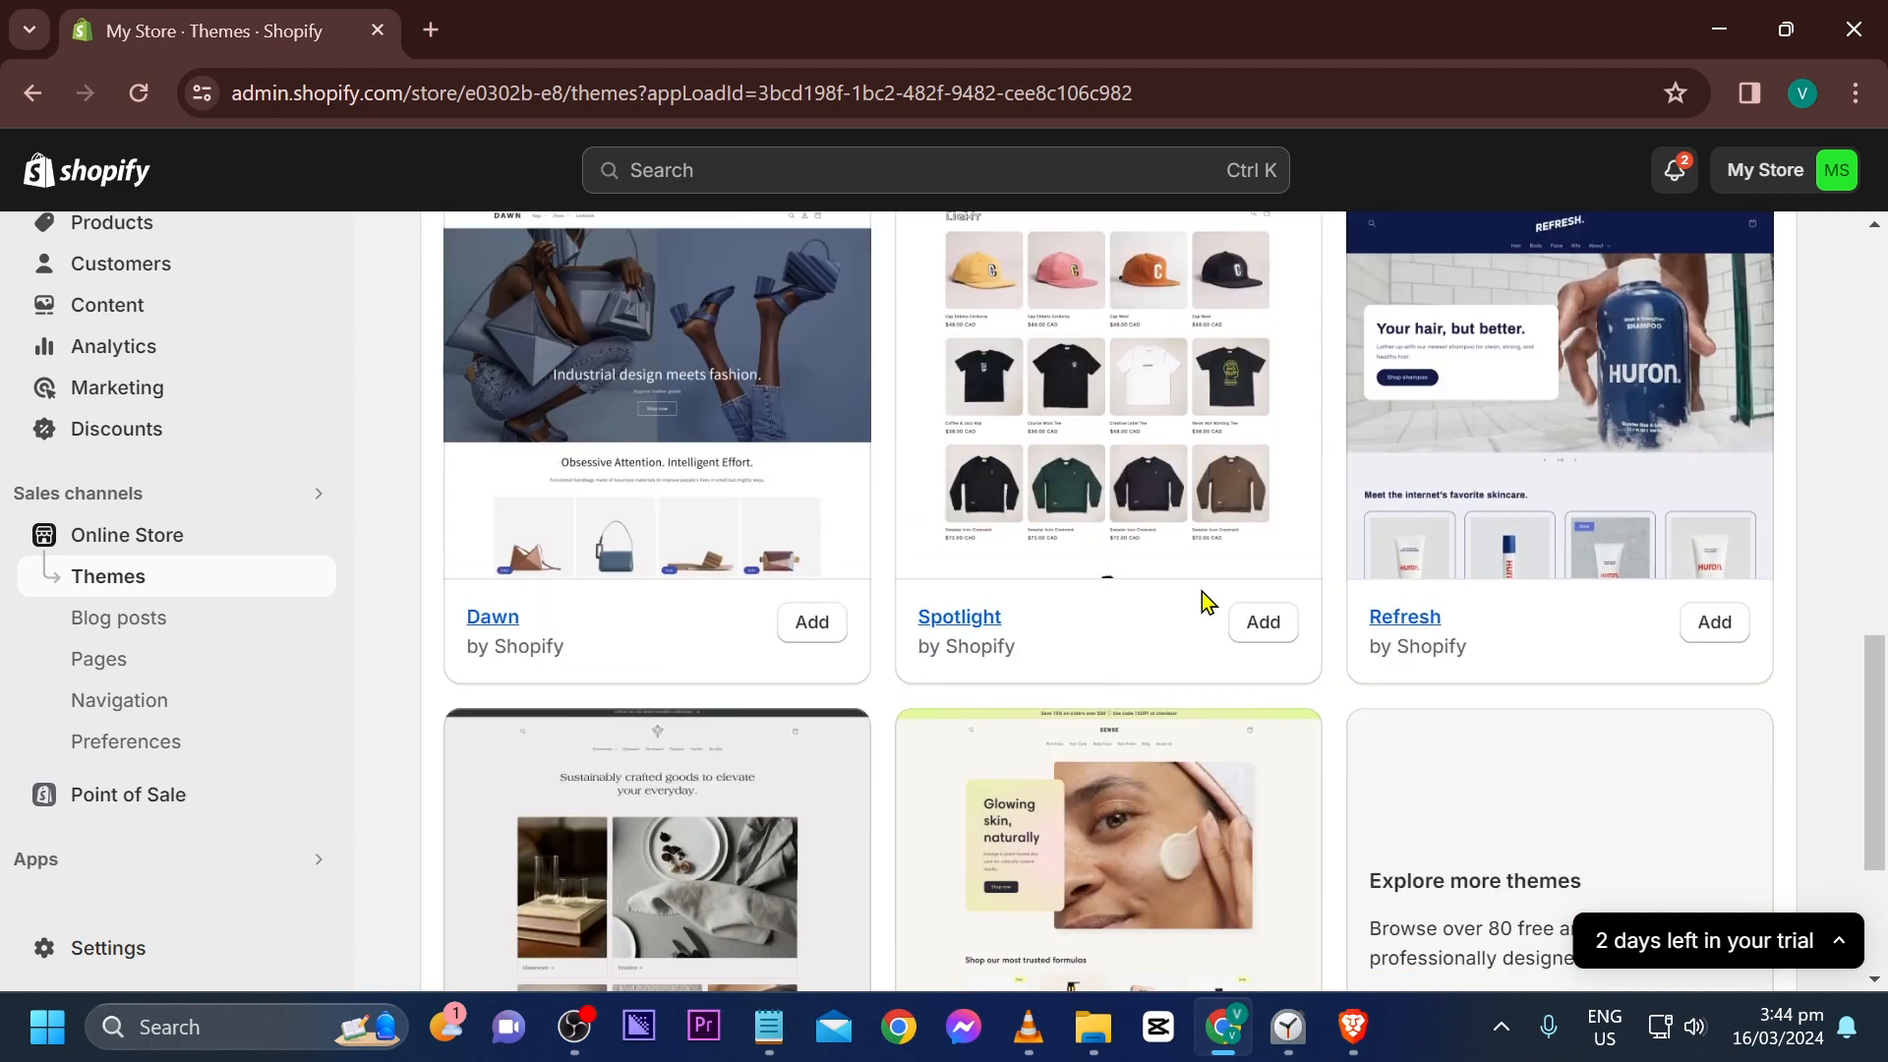
scroll(1176, 610, "up", 1)
scroll(1166, 611, "down", 2)
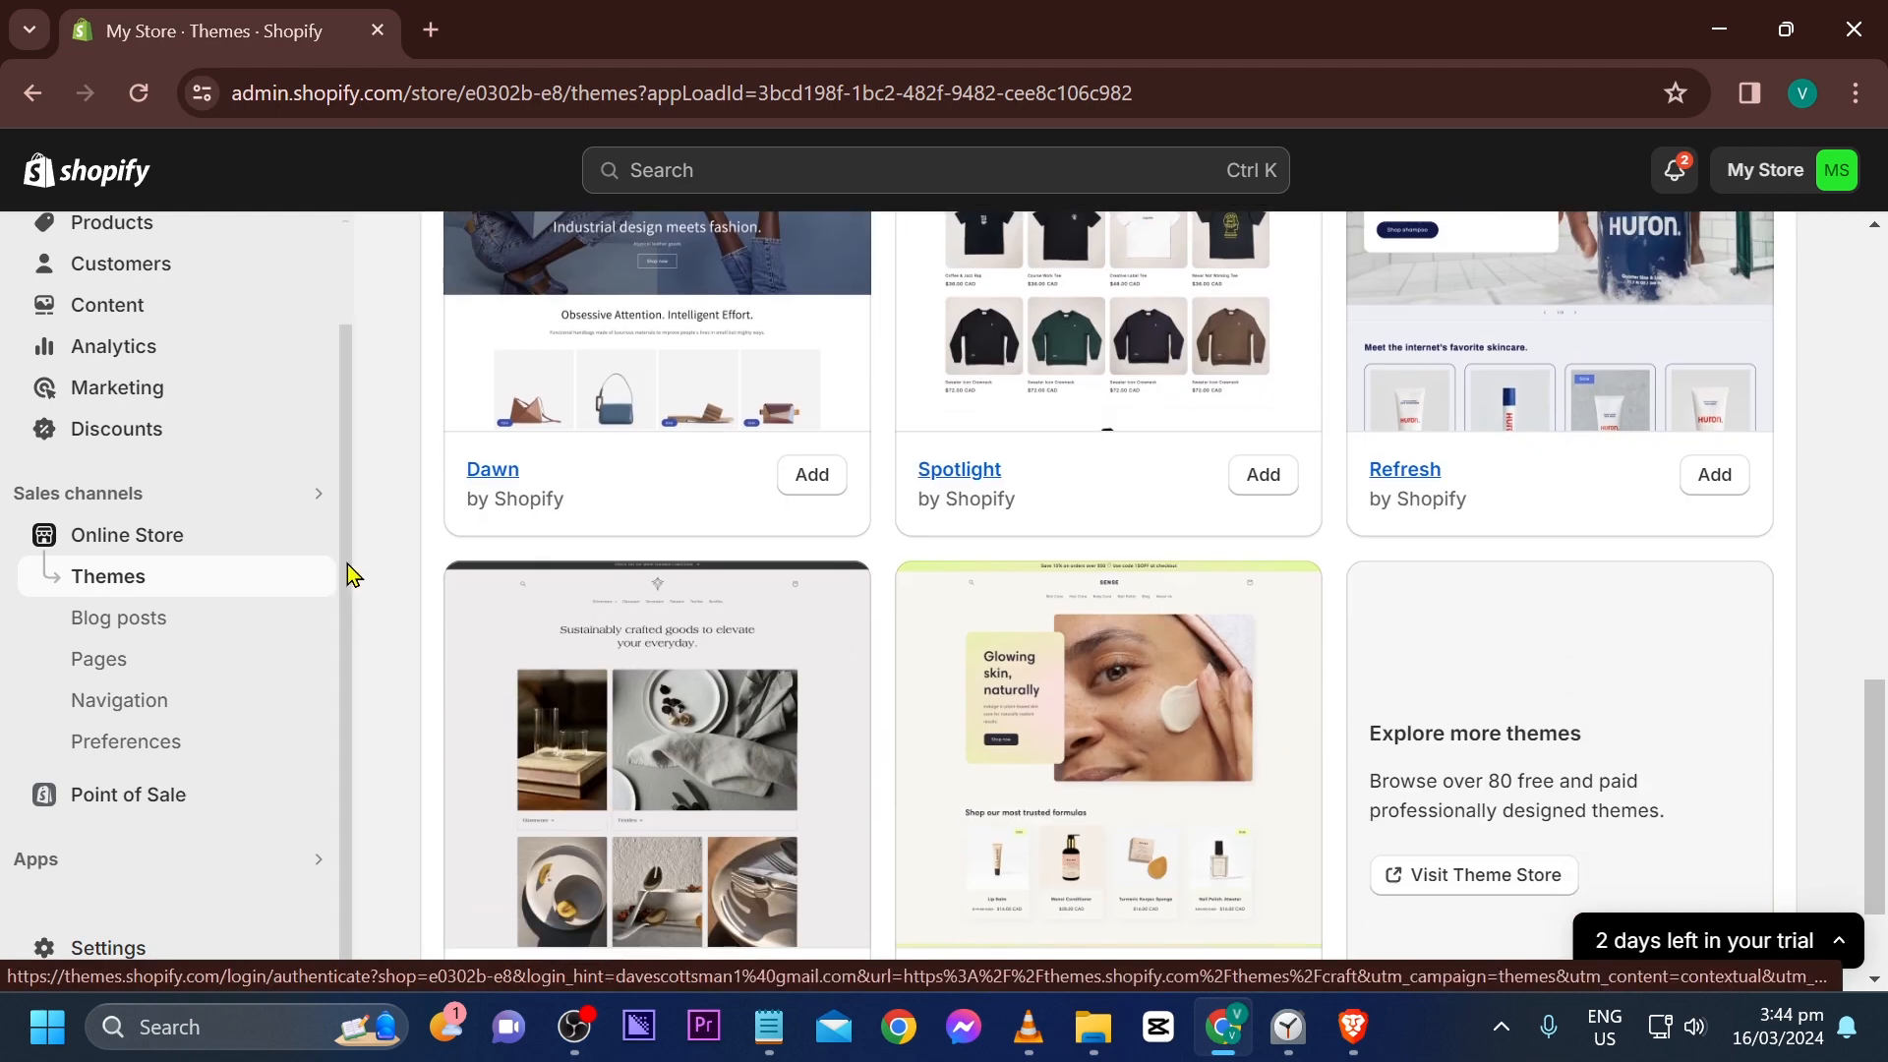
View the storefront in its own browser tab and look over the home page with the Dawn theme
left_click(314, 539)
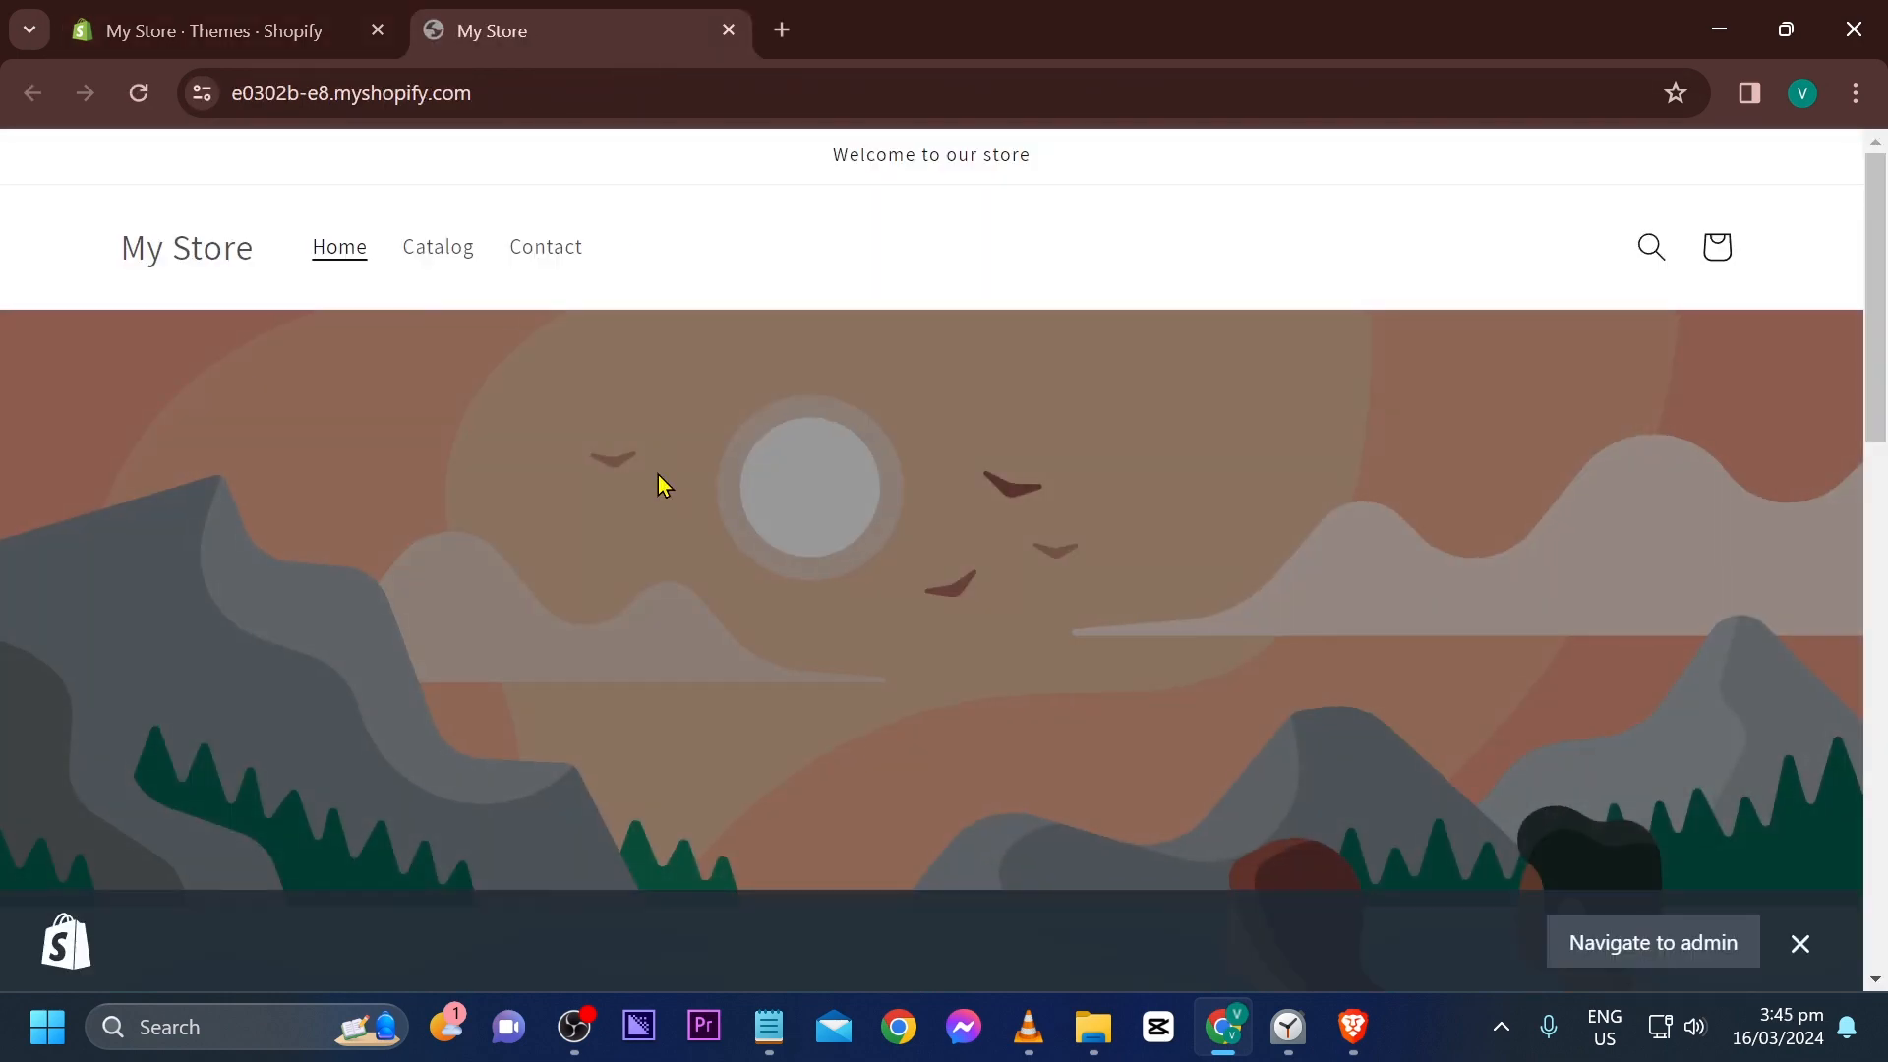
scroll(662, 481, "down", 15)
scroll(1193, 597, "up", 15)
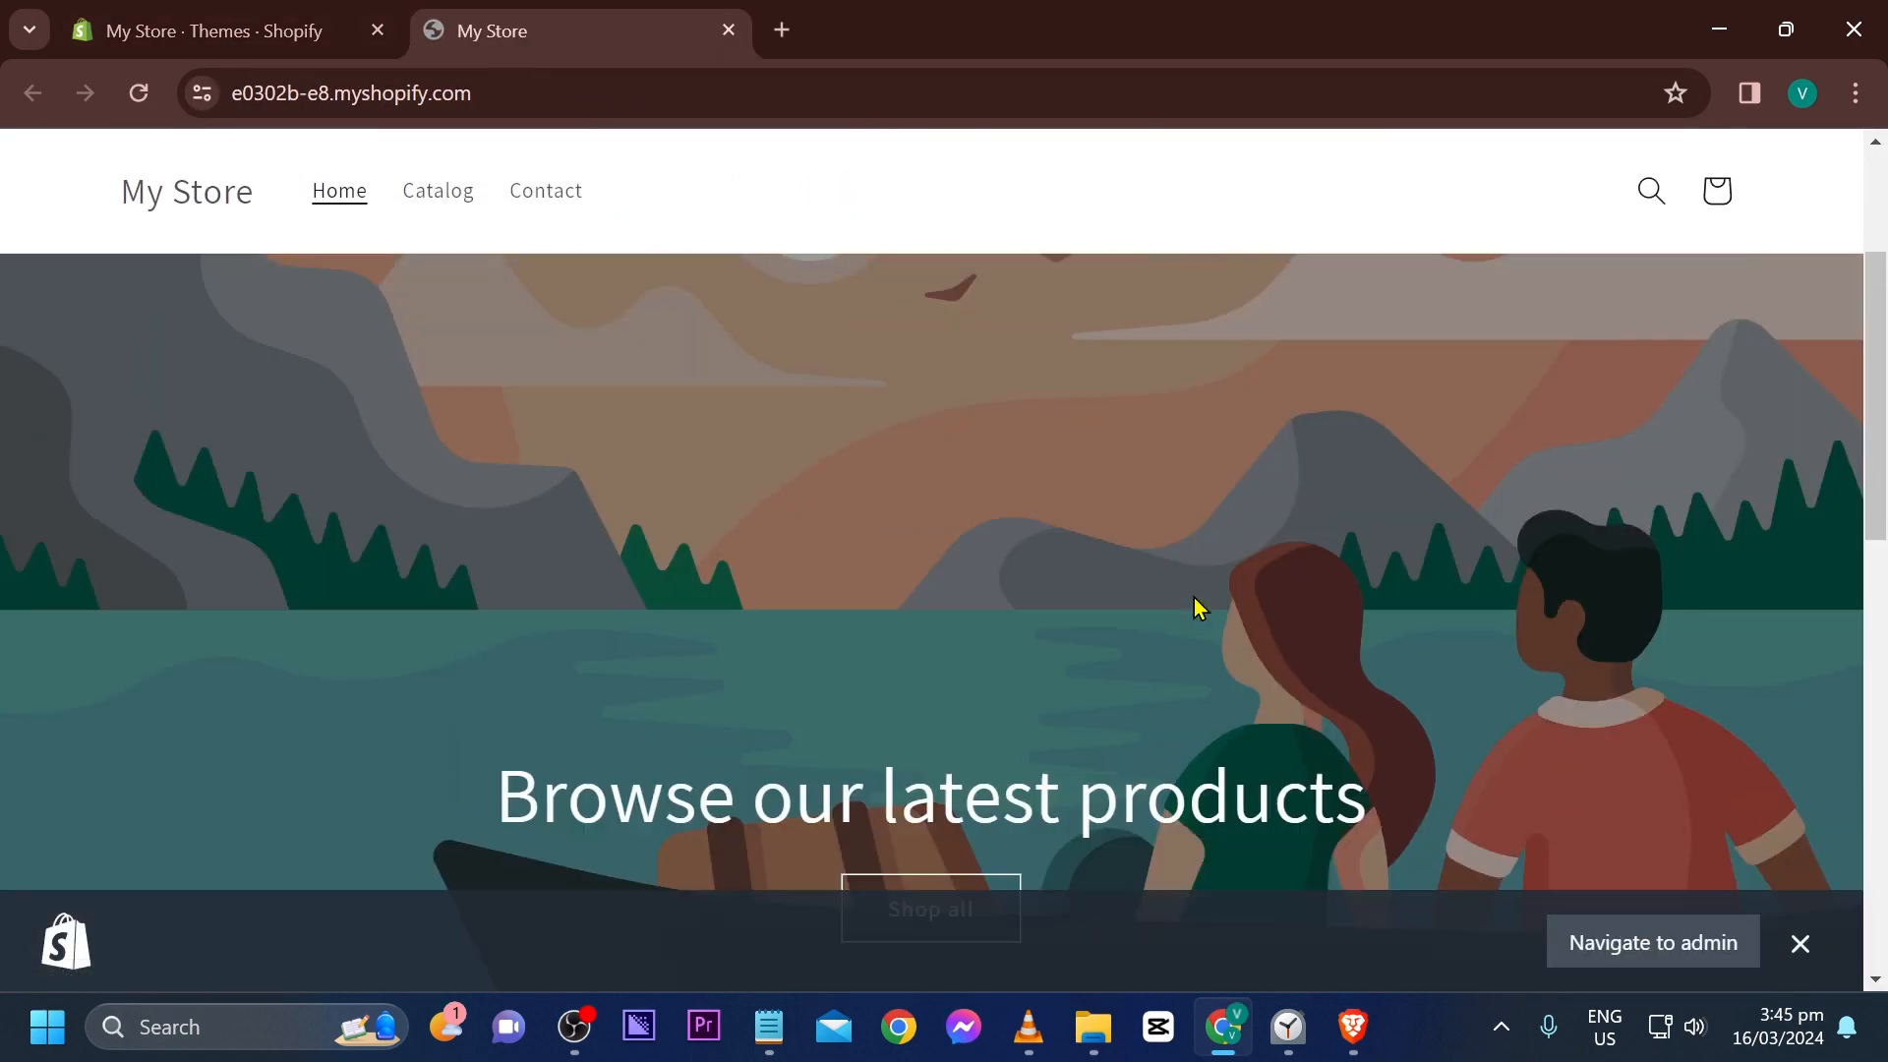
Visit the Theme Store from the Themes page and filter the themes by the Free price option
left_click(308, 14)
scroll(1067, 568, "down", 2)
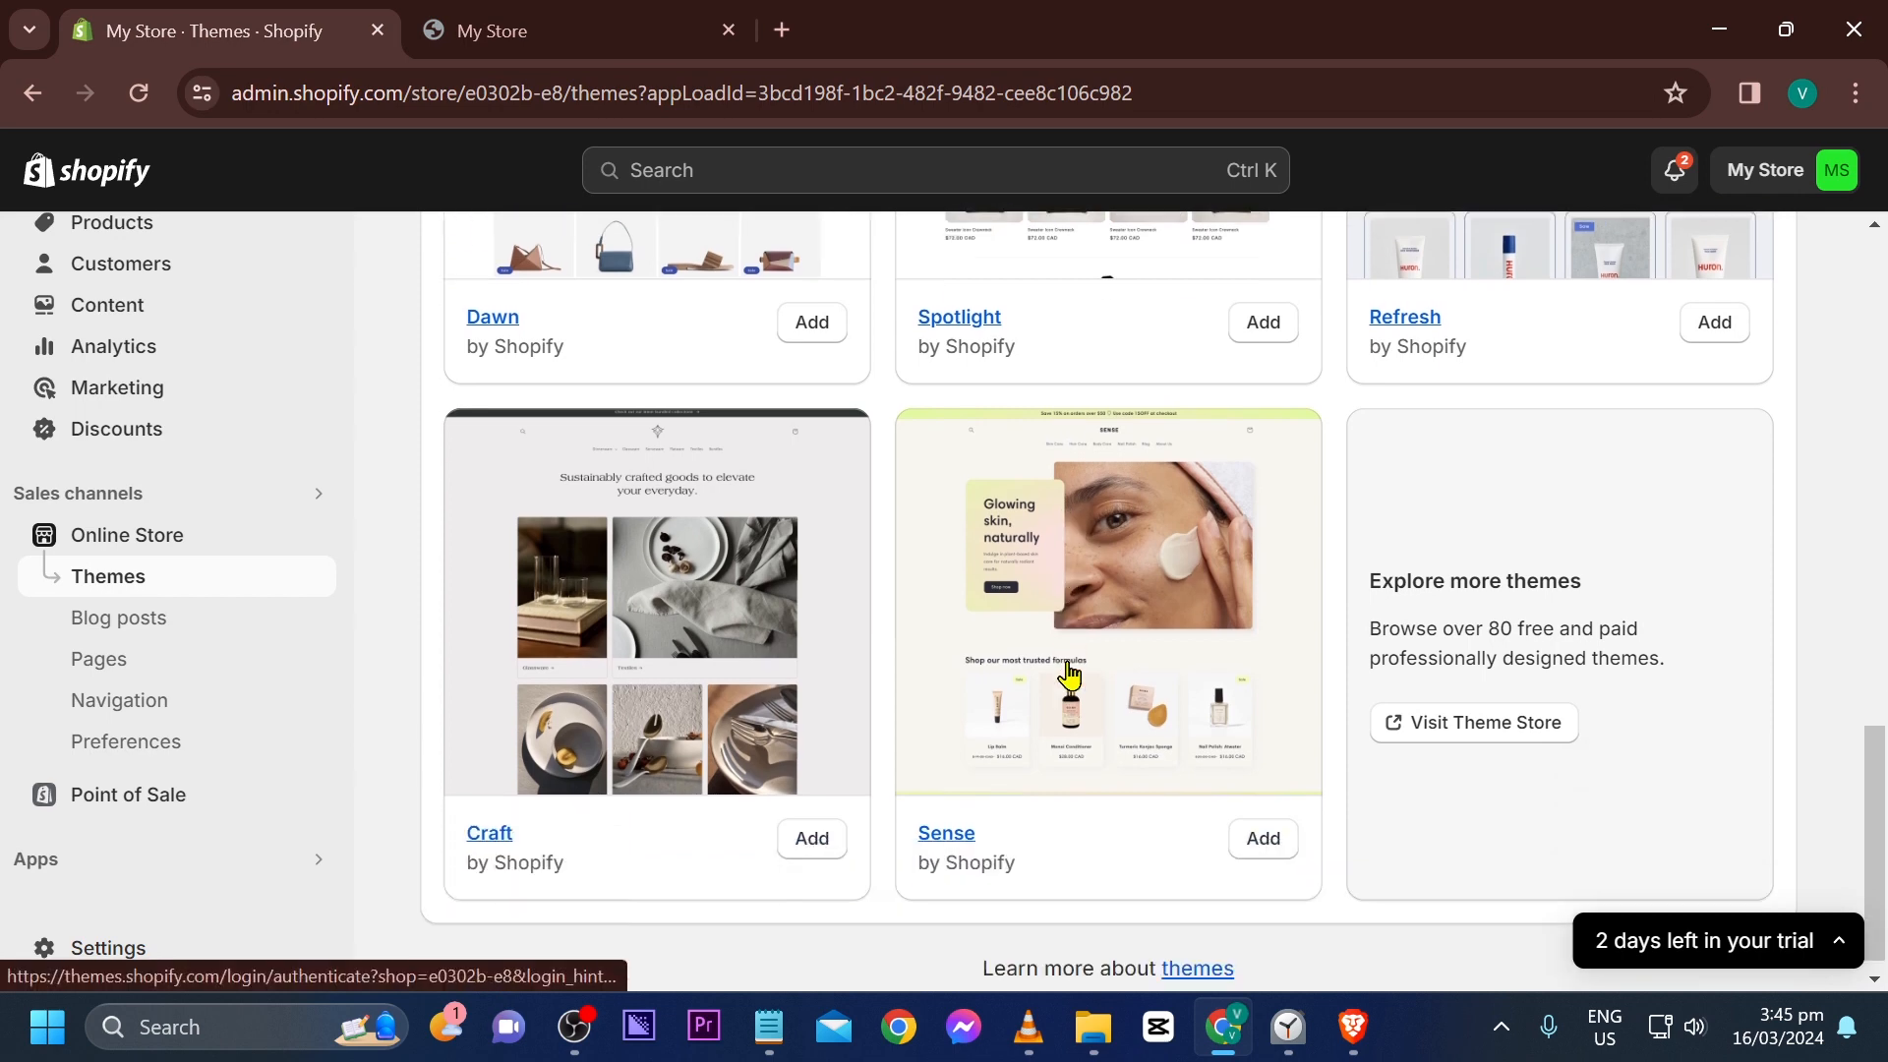
left_click(1471, 721)
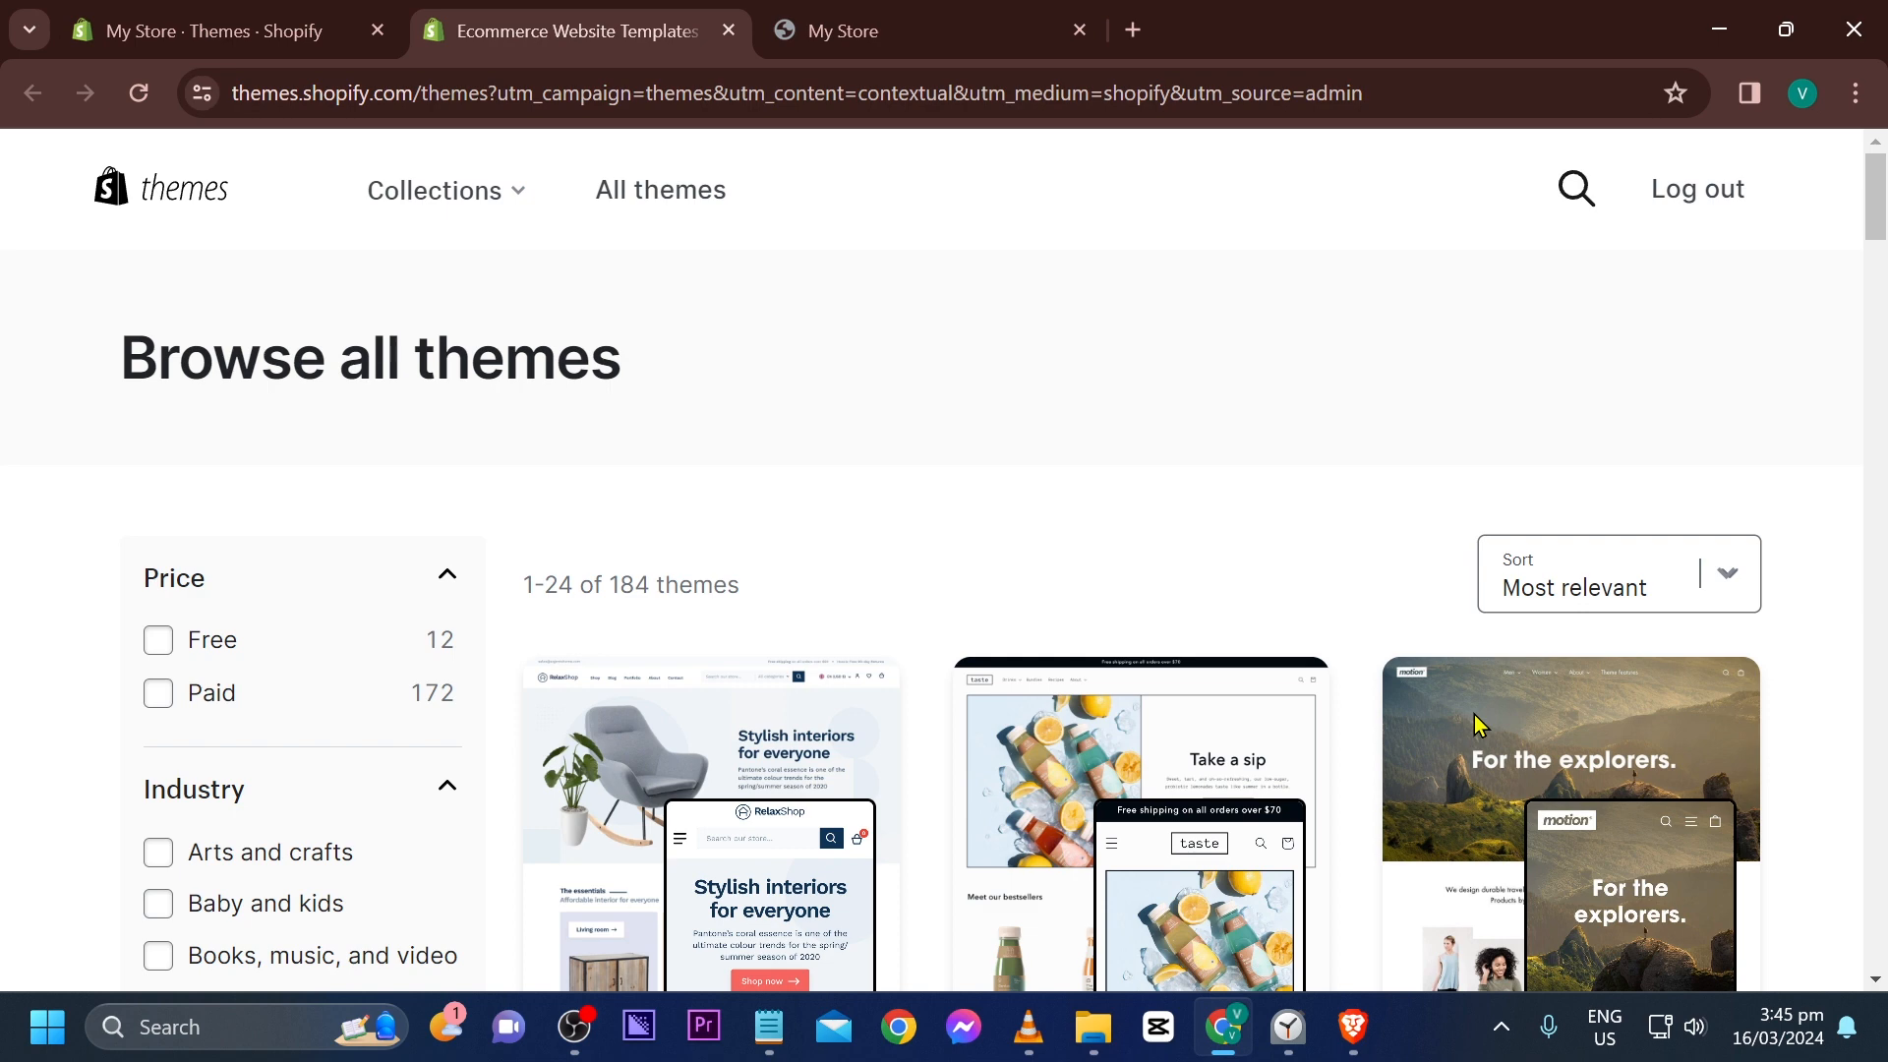
left_click(177, 641)
scroll(169, 580, "down", 1)
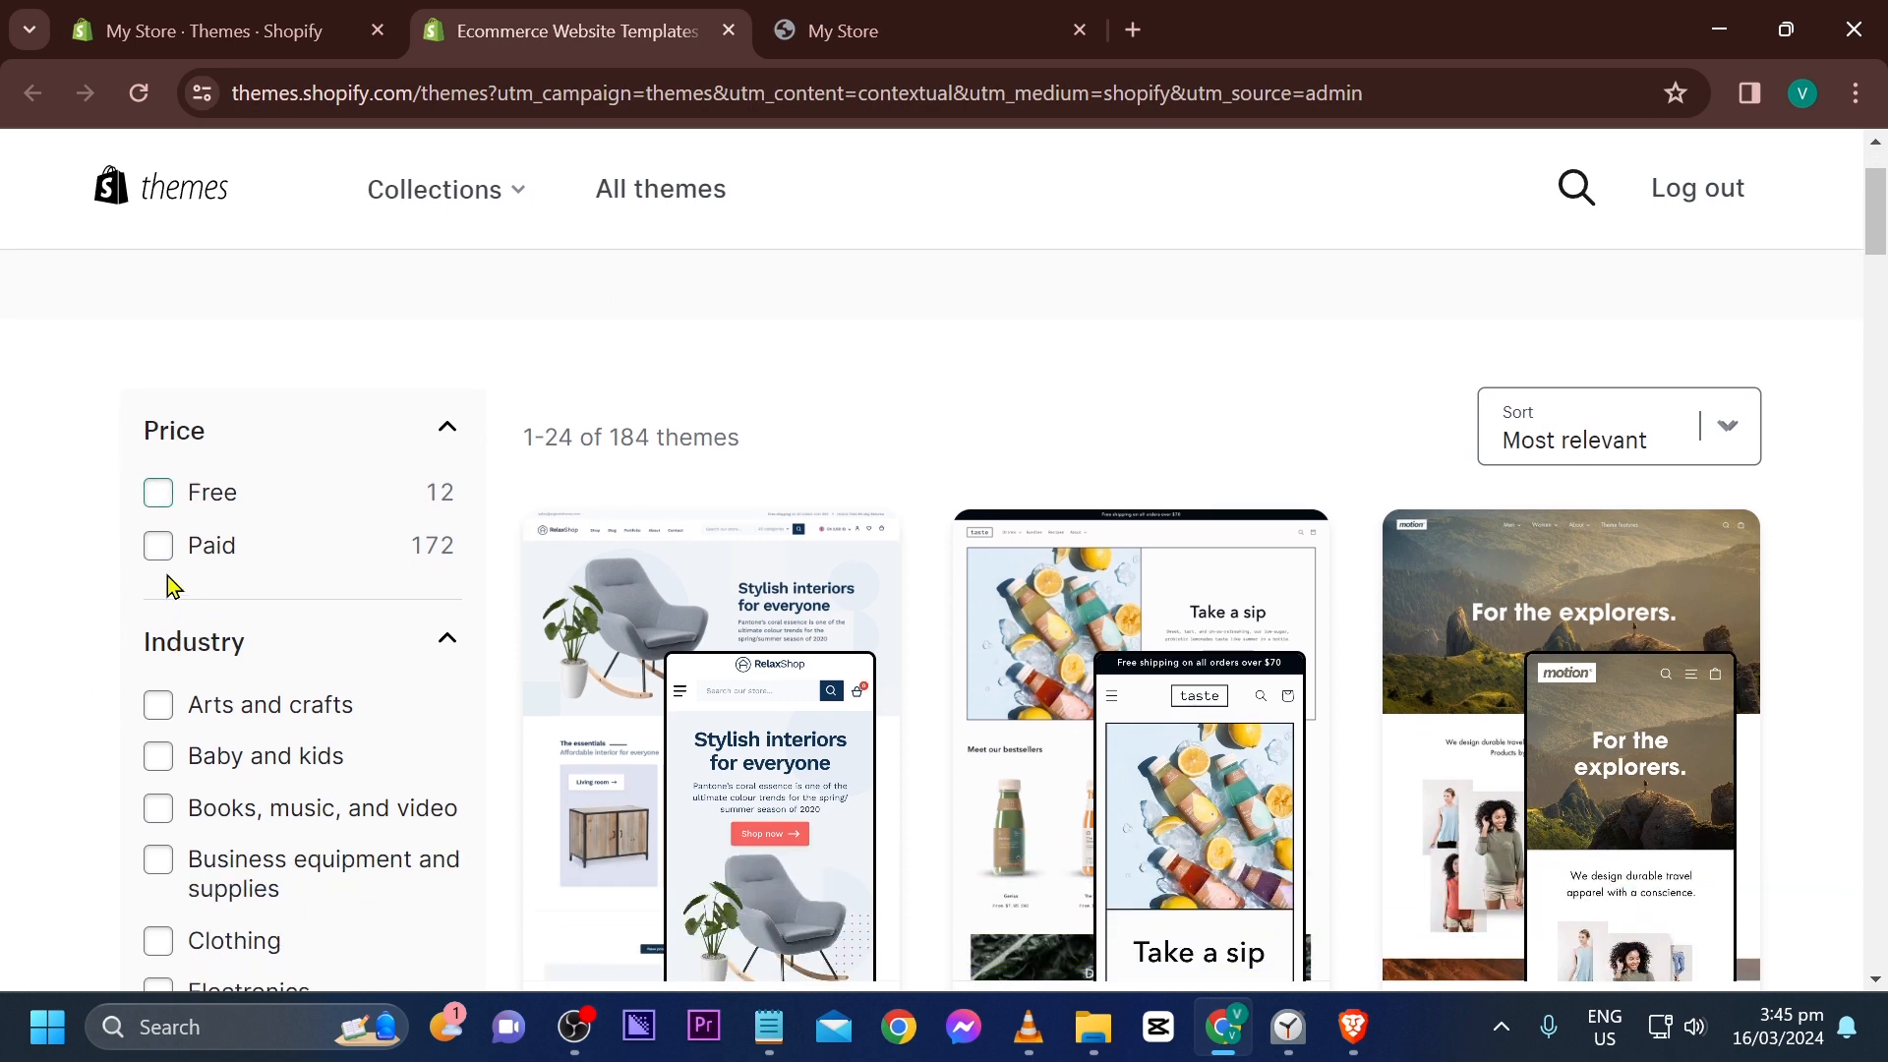
left_click(159, 500)
left_click(159, 494)
scroll(304, 591, "down", 1)
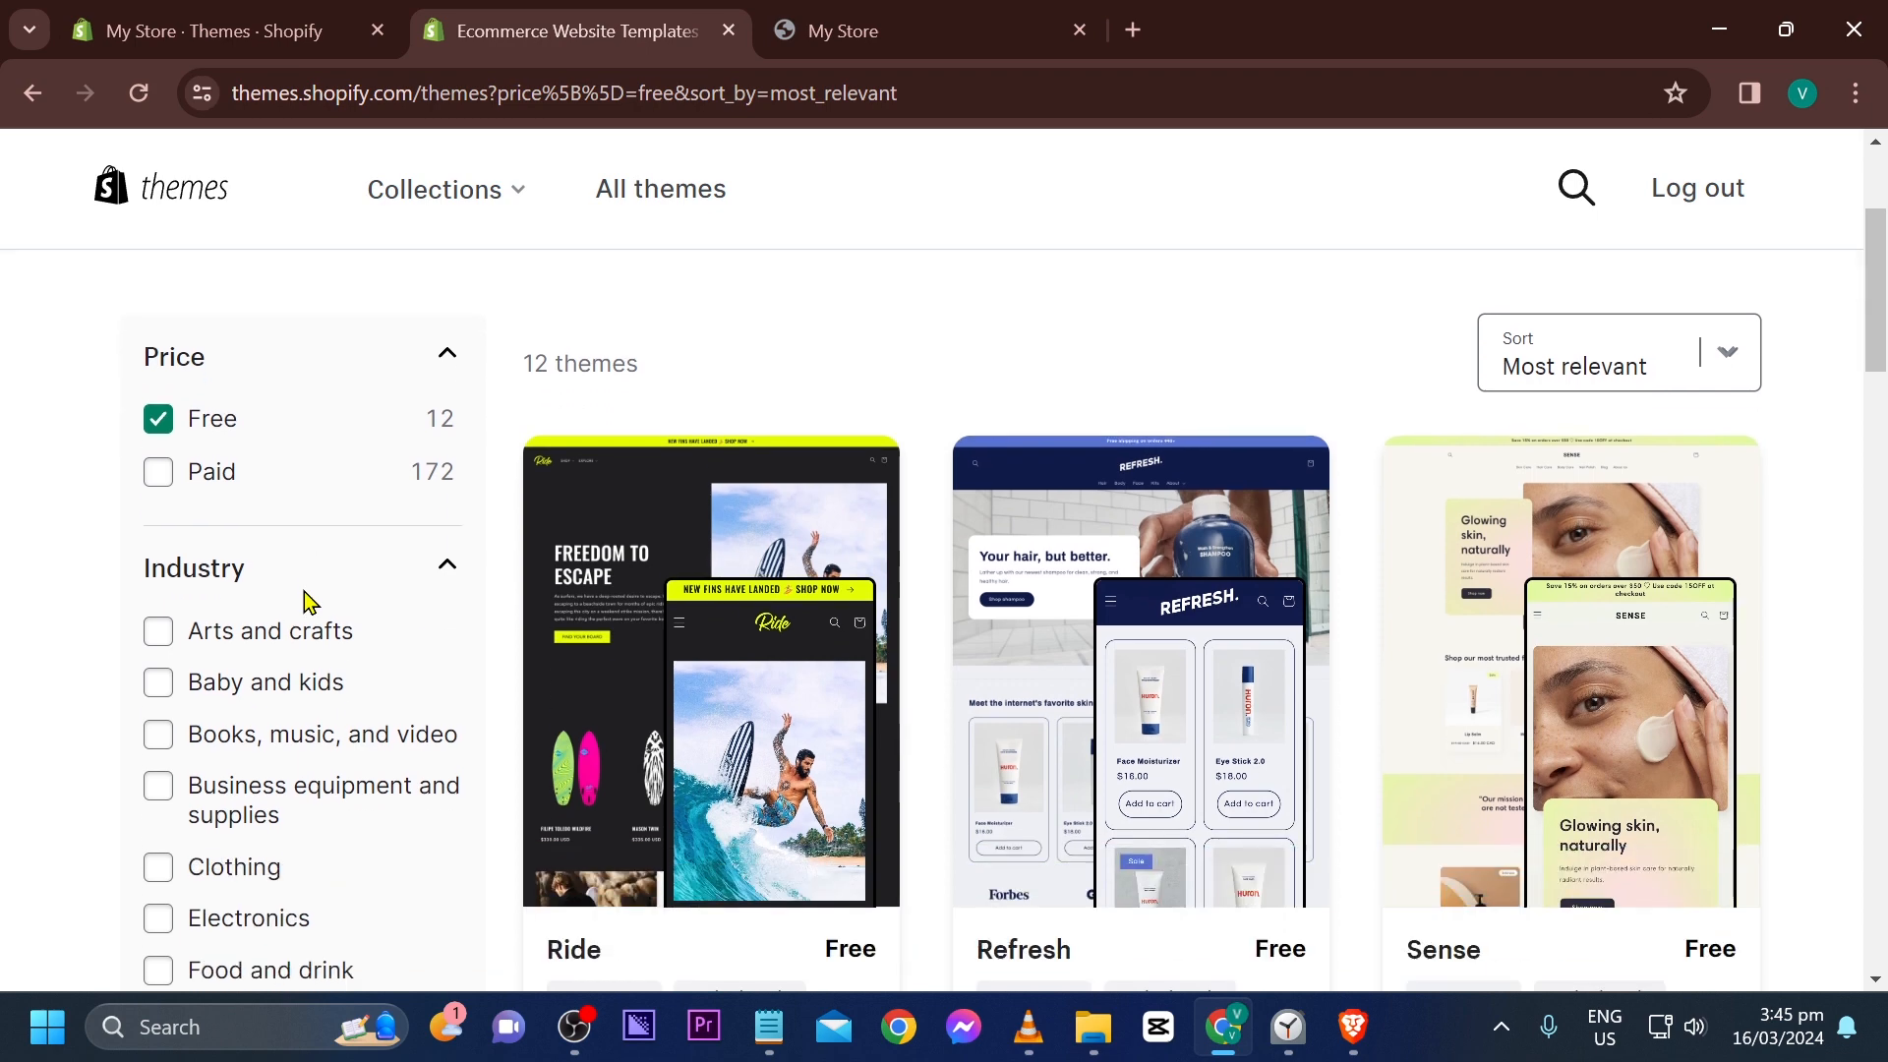
Open the free Ride theme from the results and add it to the store with Try theme
scroll(304, 591, "down", 1)
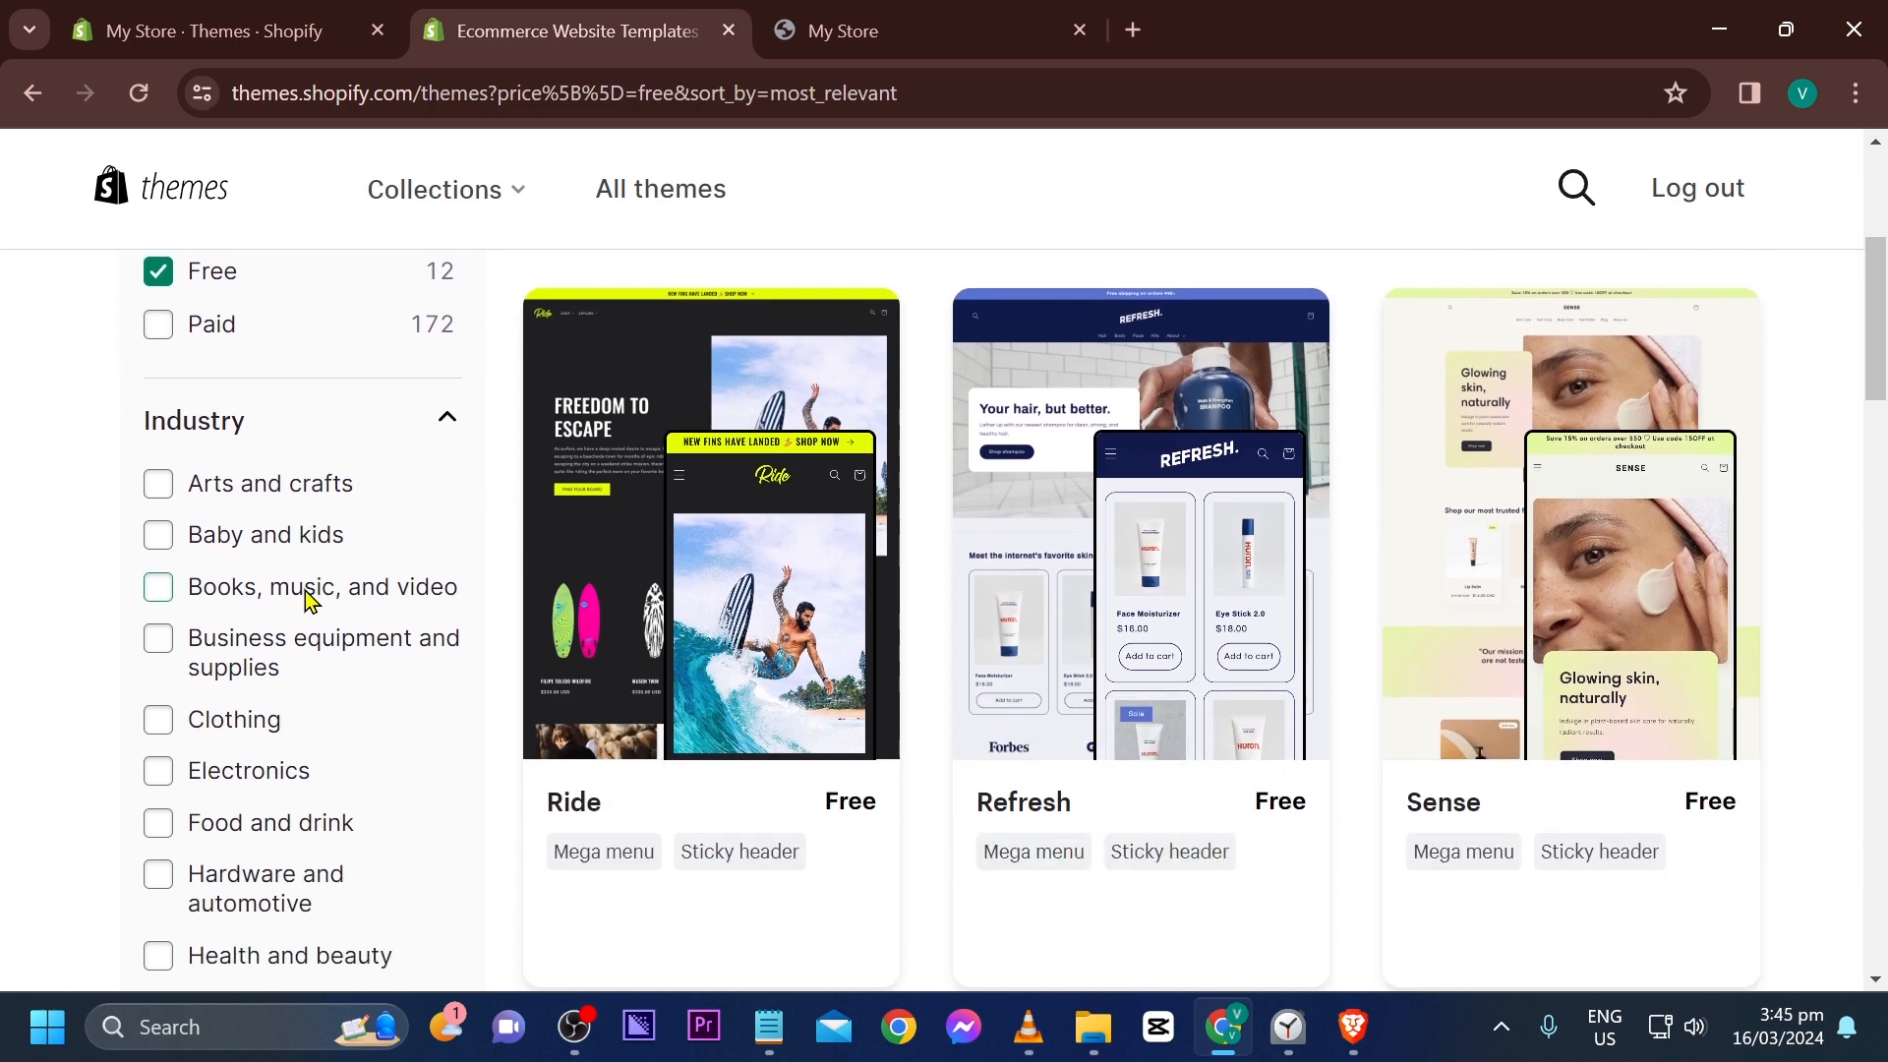
left_click(707, 563)
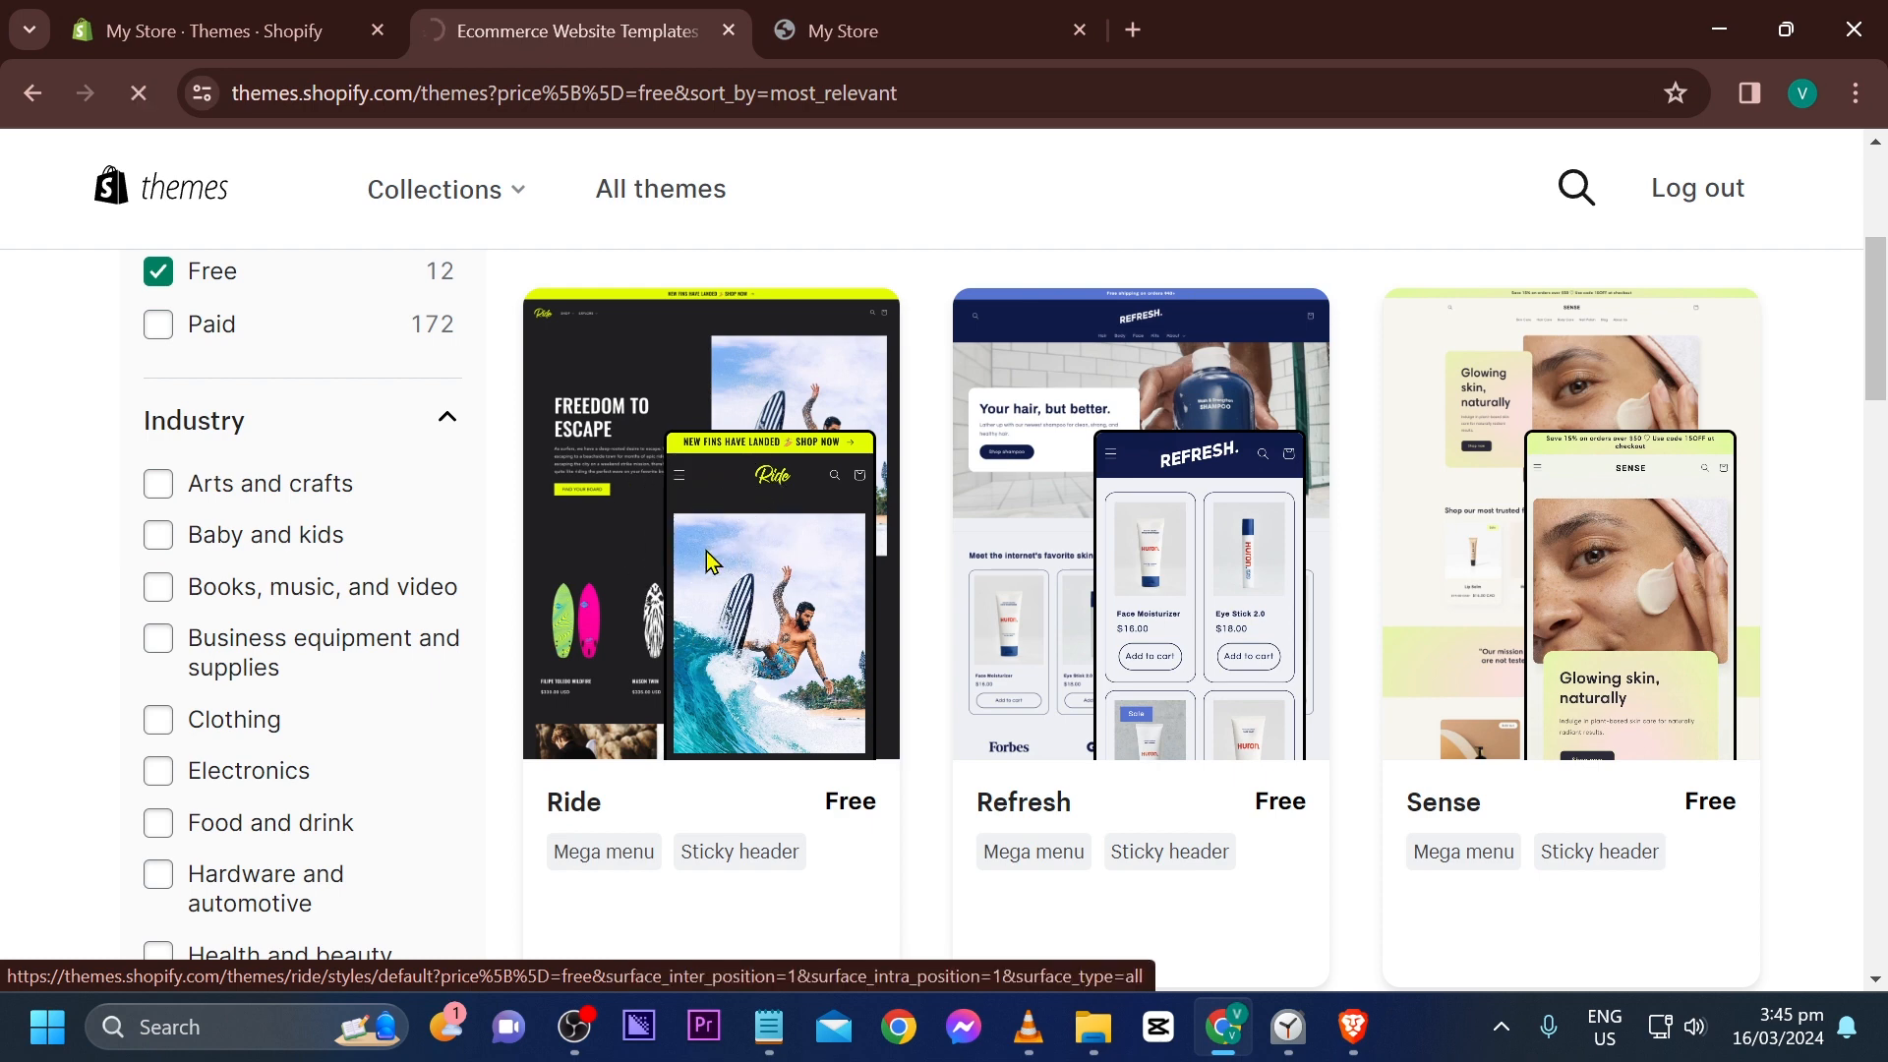
scroll(707, 560, "down", 3)
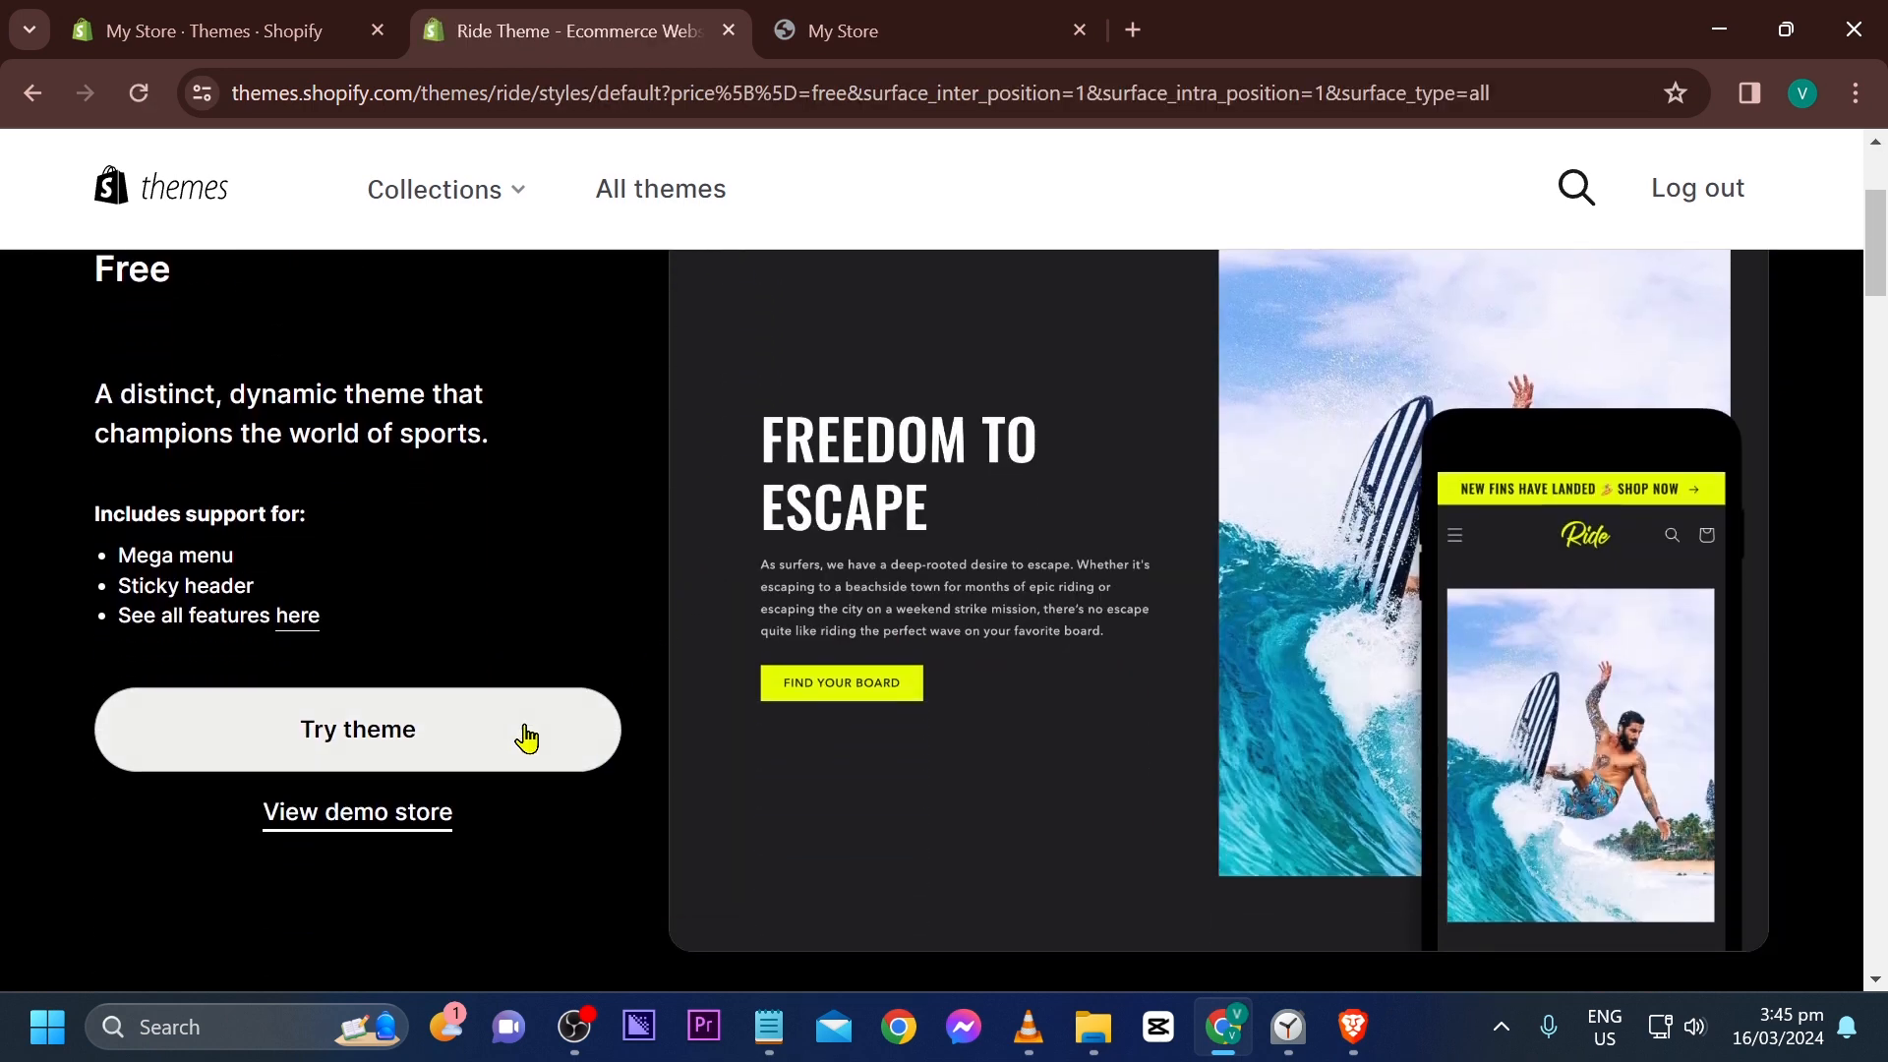
left_click(521, 733)
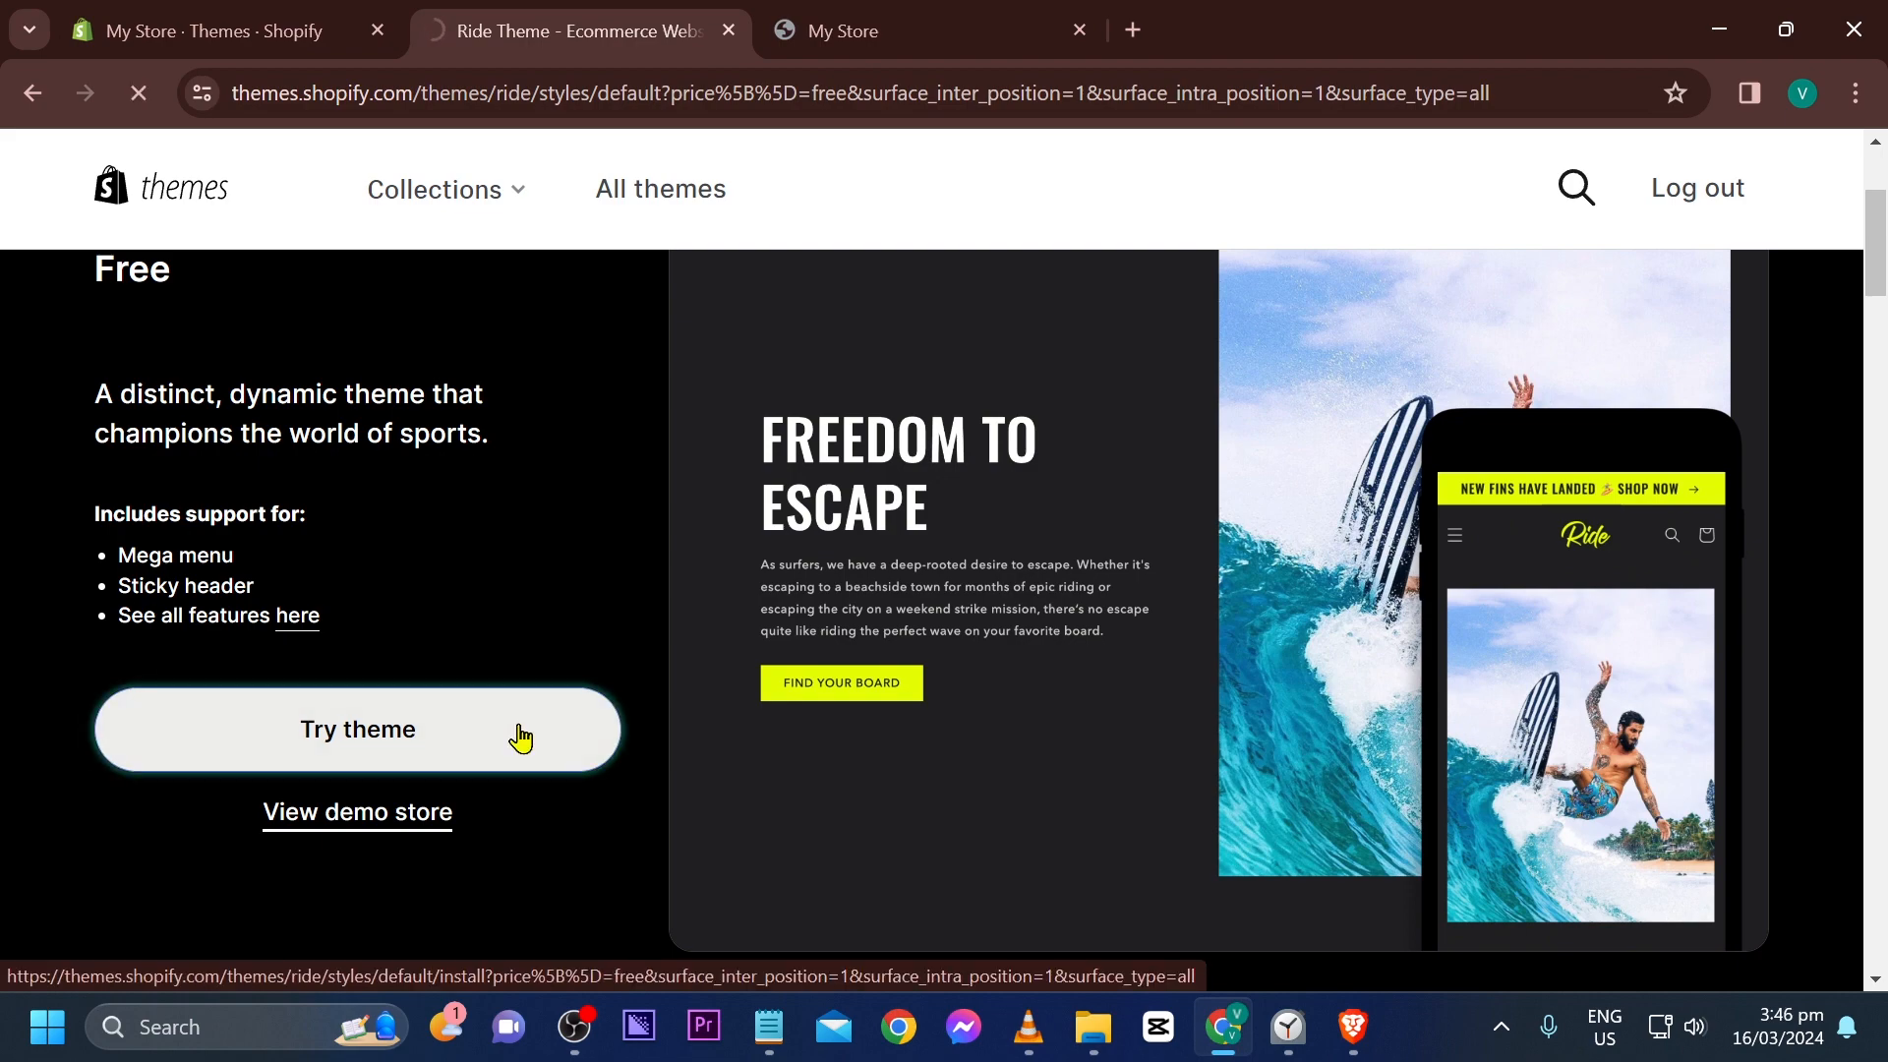
Publish the Ride theme from the theme library in place of Dawn
scroll(941, 411, "down", 3)
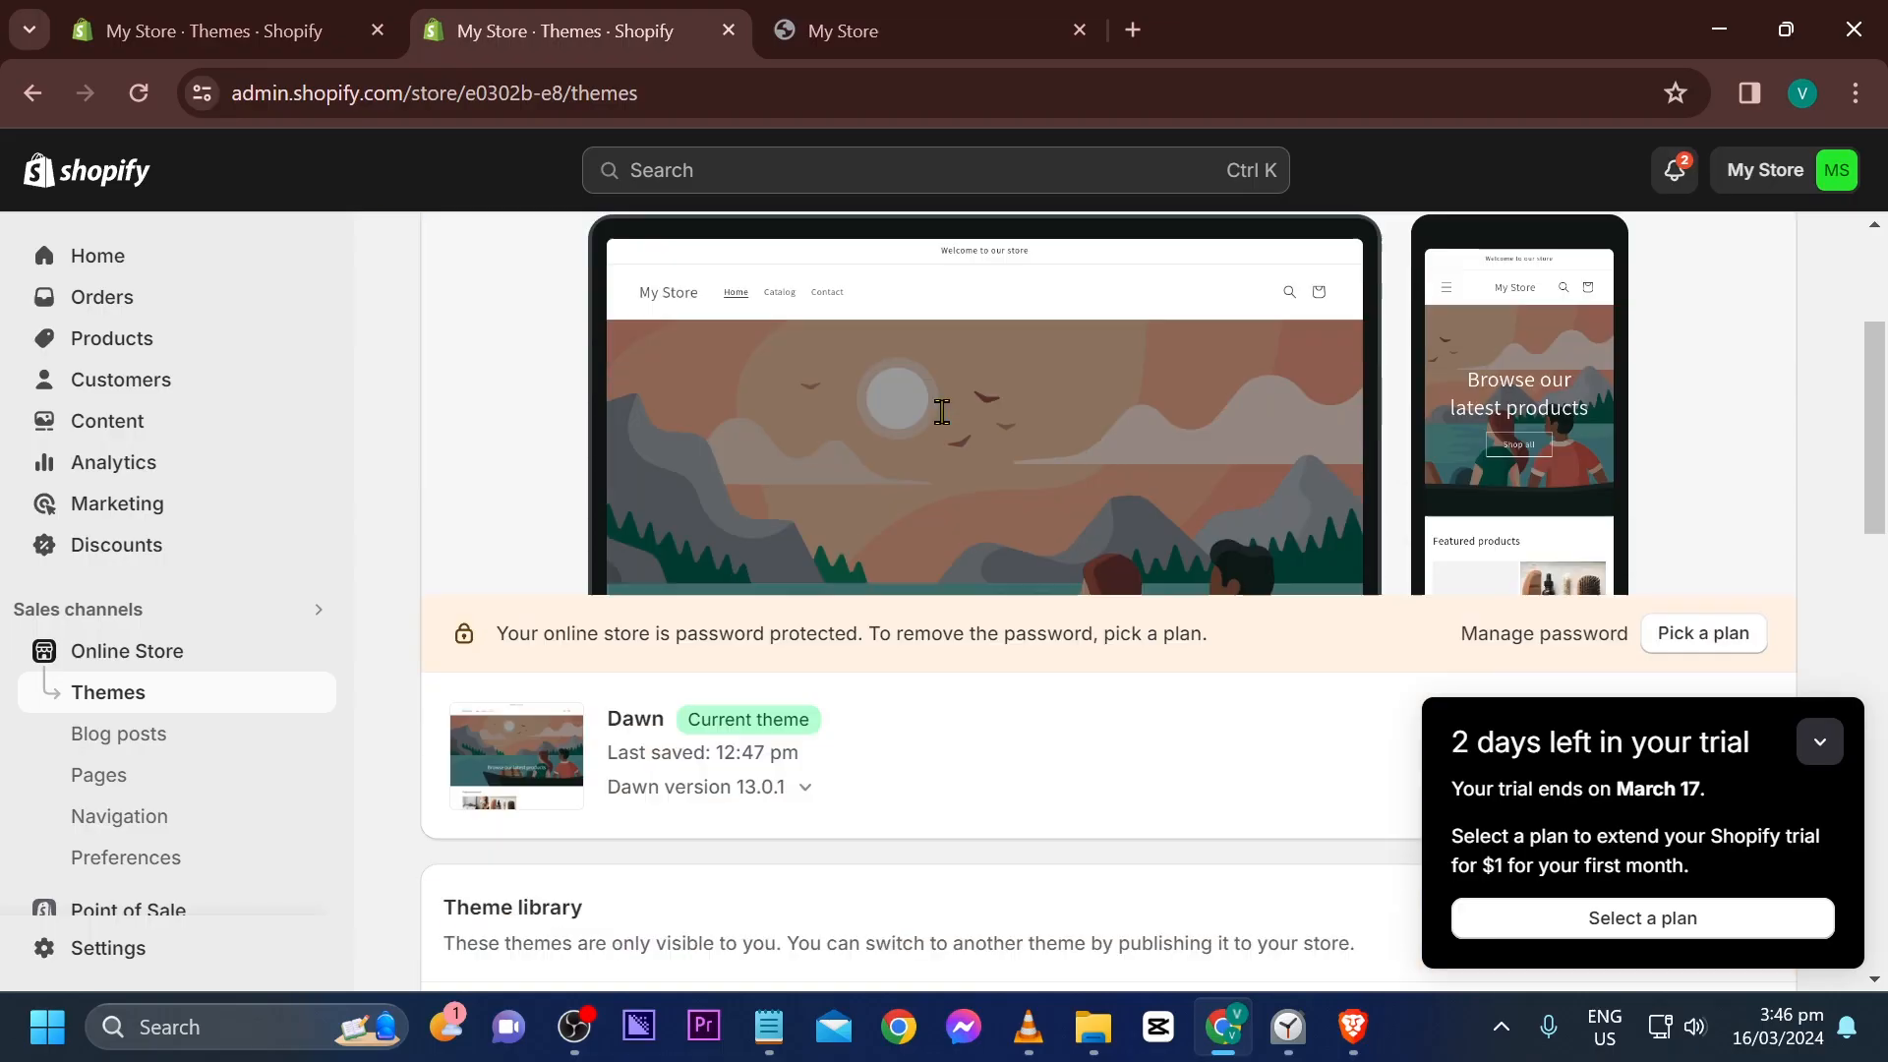
scroll(941, 411, "down", 6)
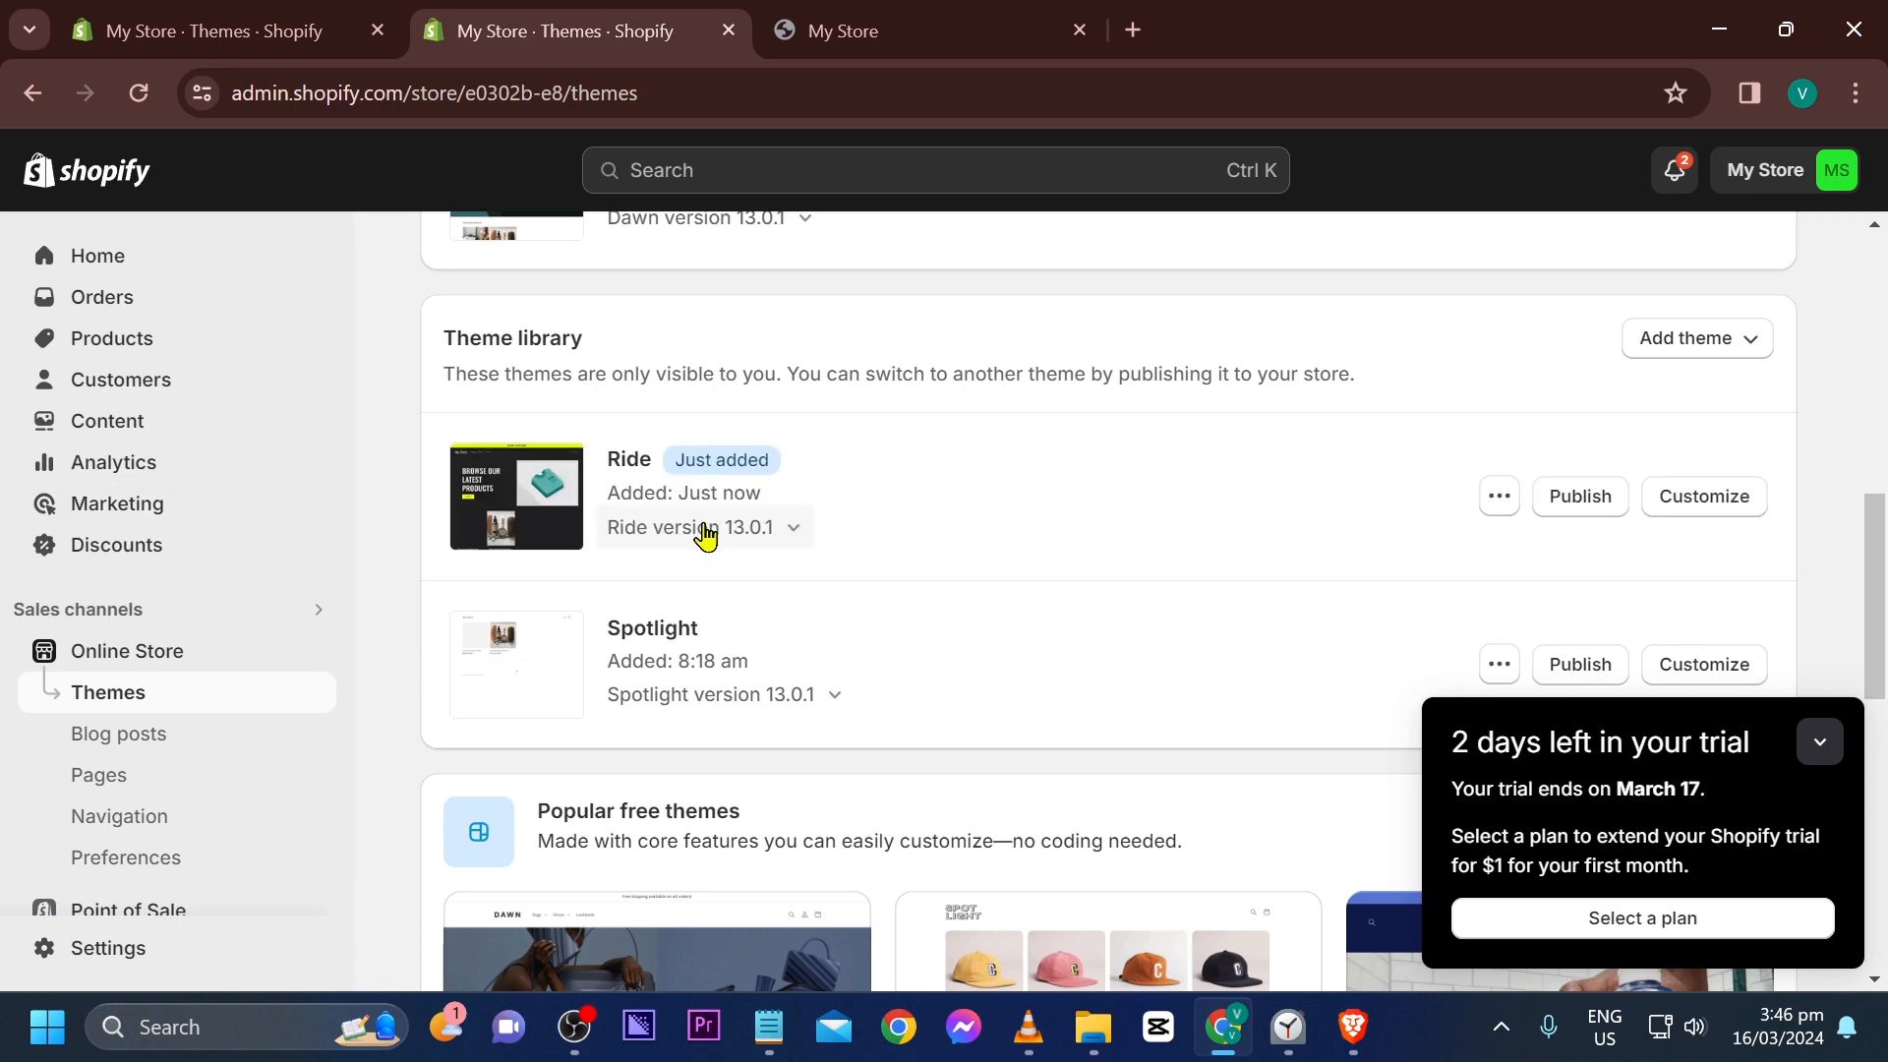
left_click(1575, 500)
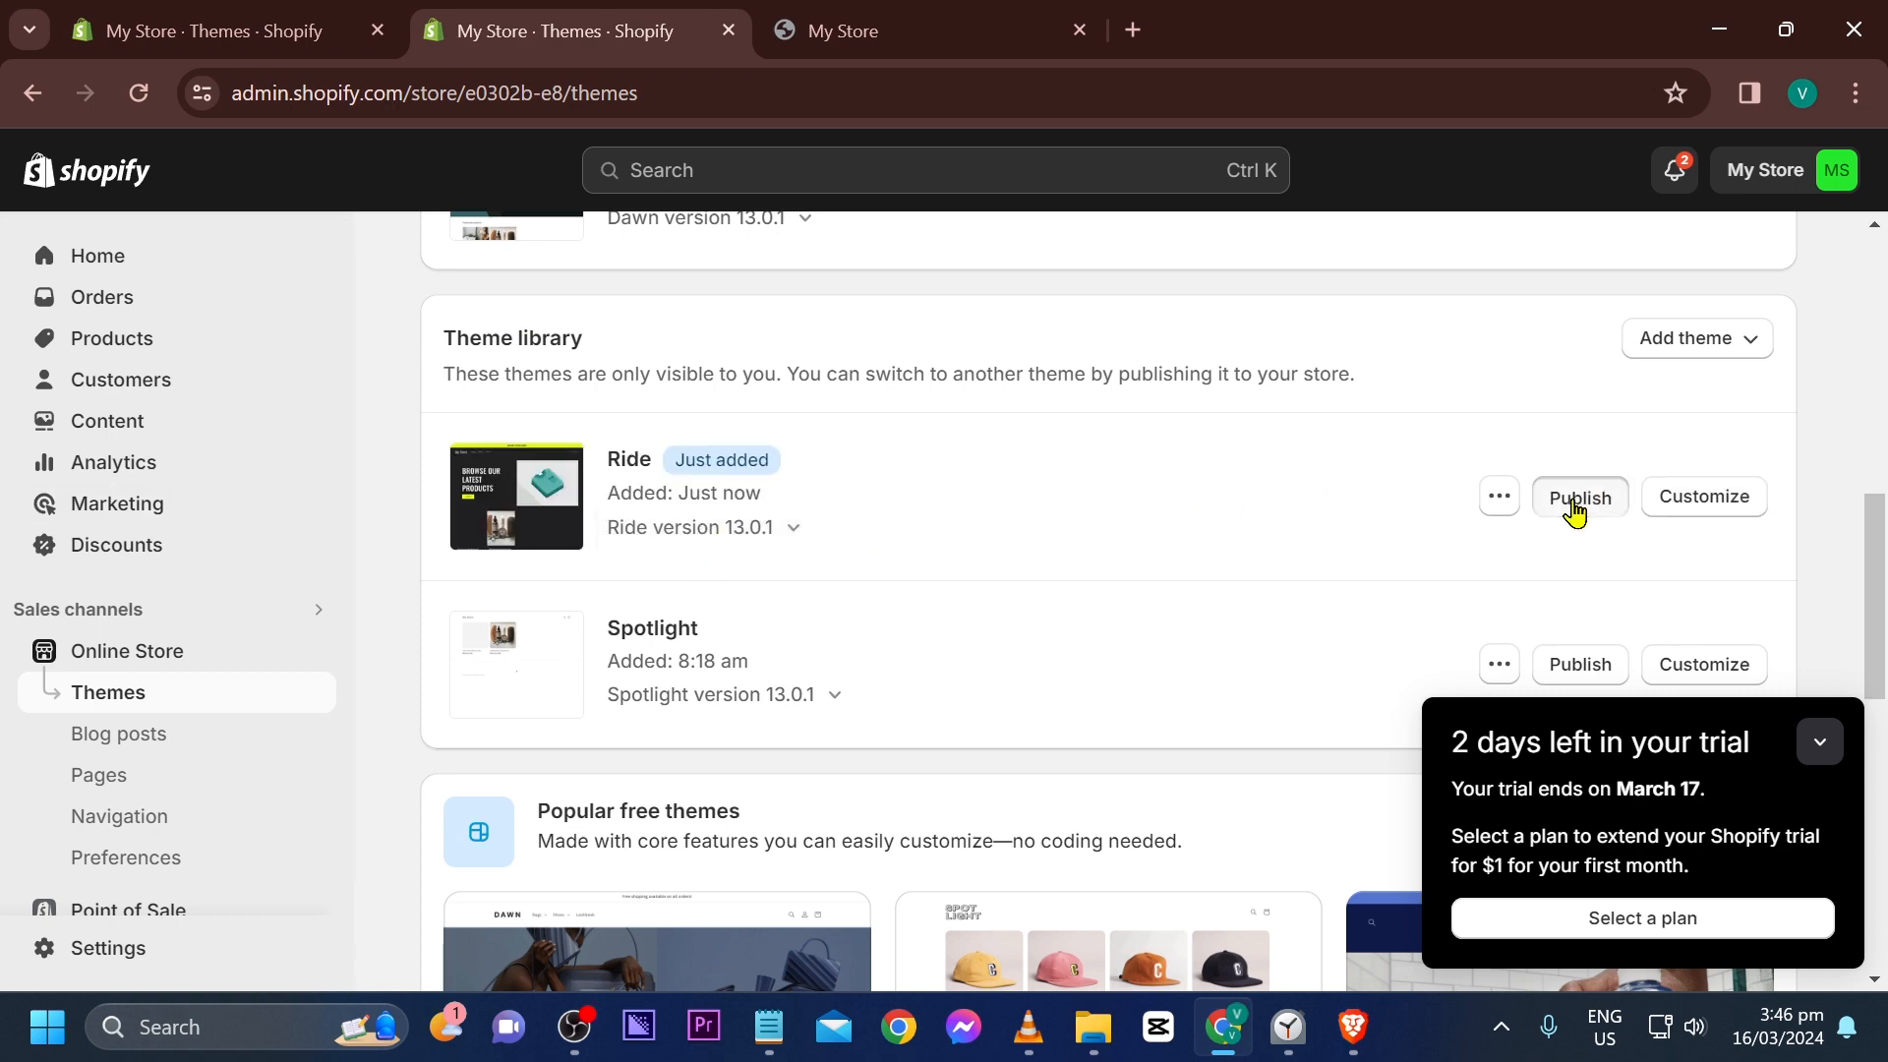
left_click(1333, 826)
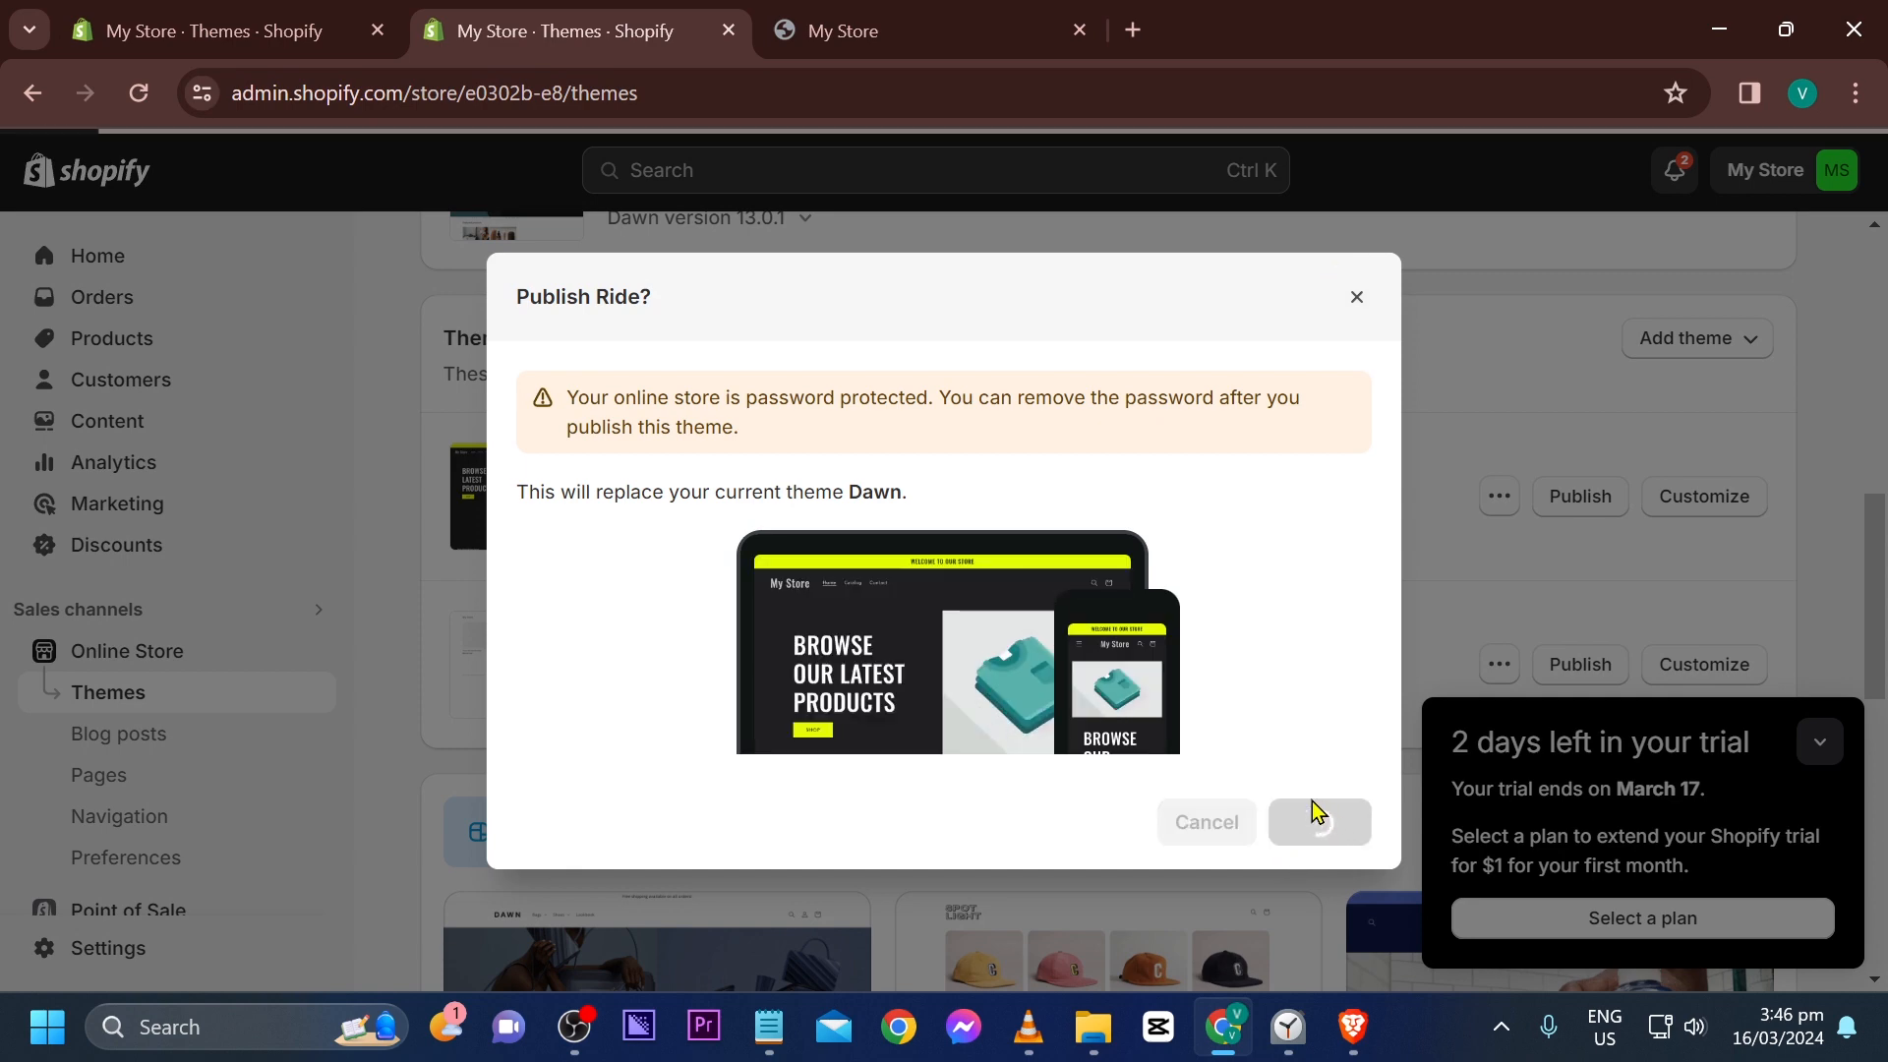
Reload the storefront, dismiss the admin bar, and examine the banner, products and email signup in the Ride theme
left_click(846, 30)
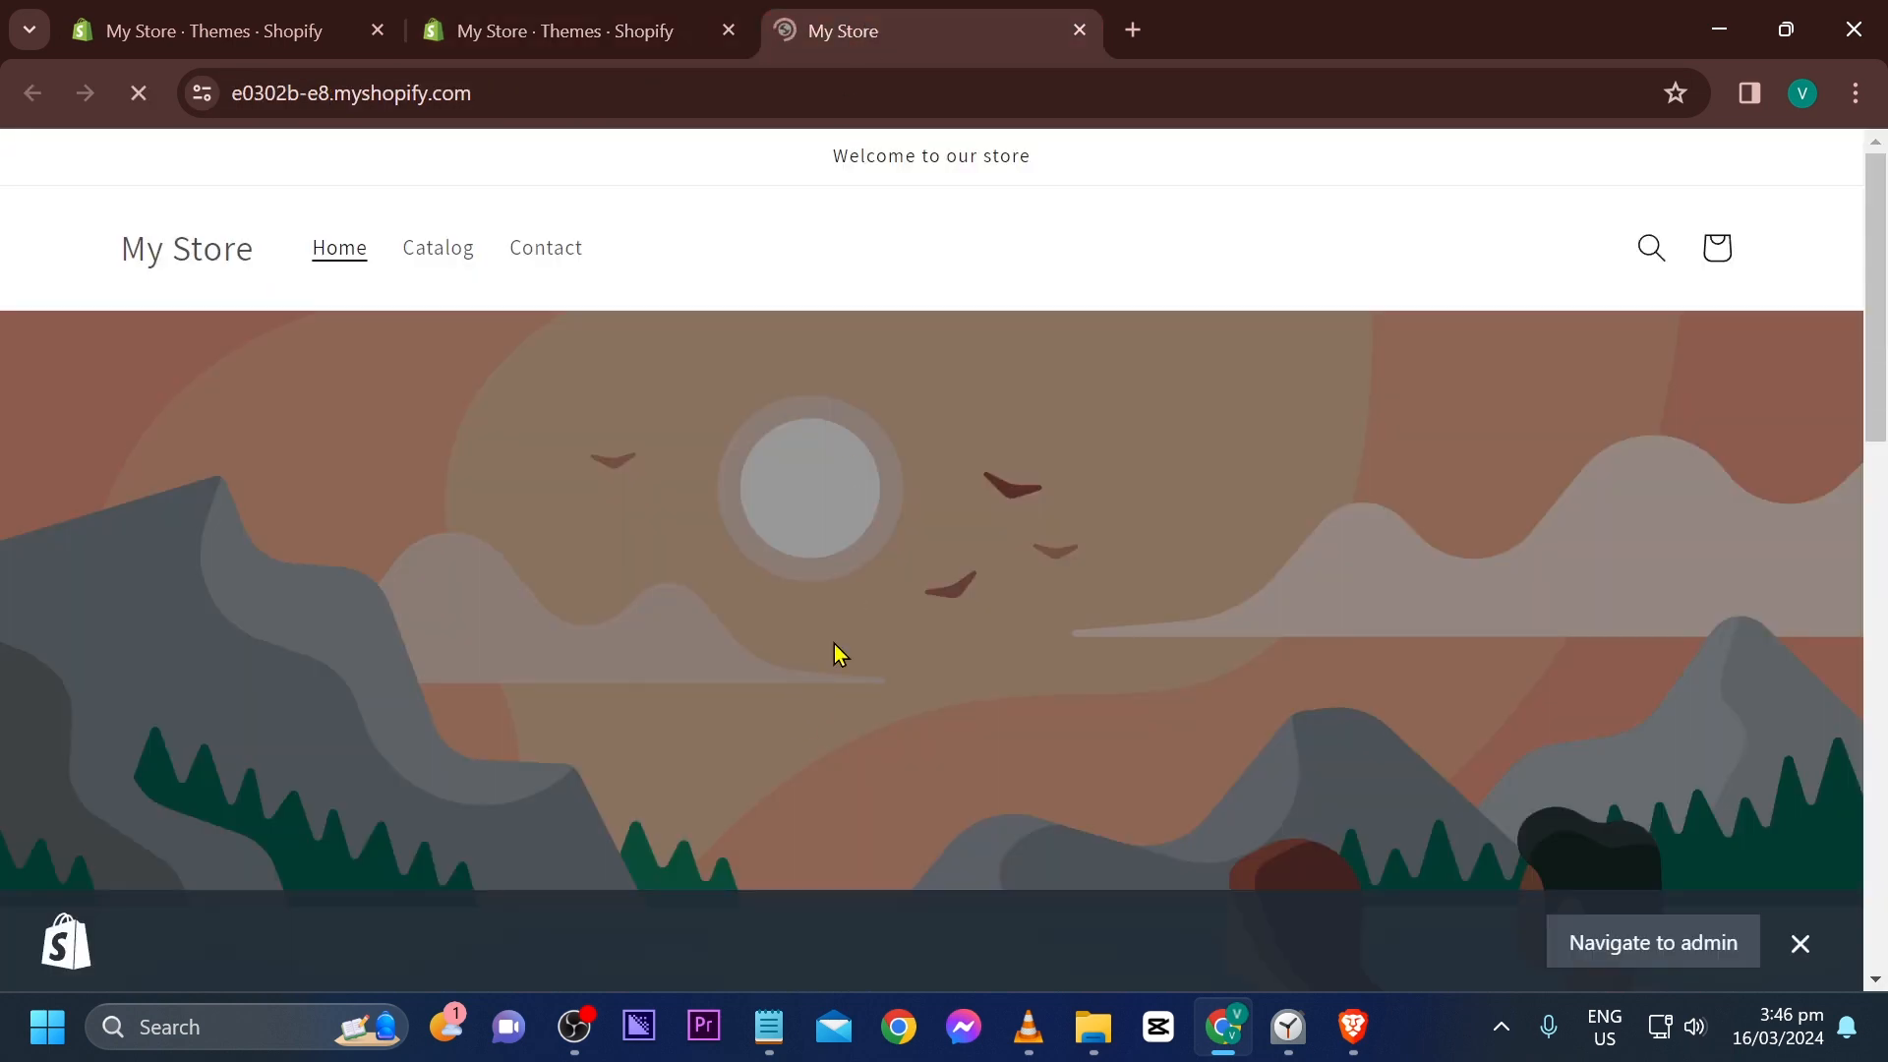
scroll(833, 645, "down", 5)
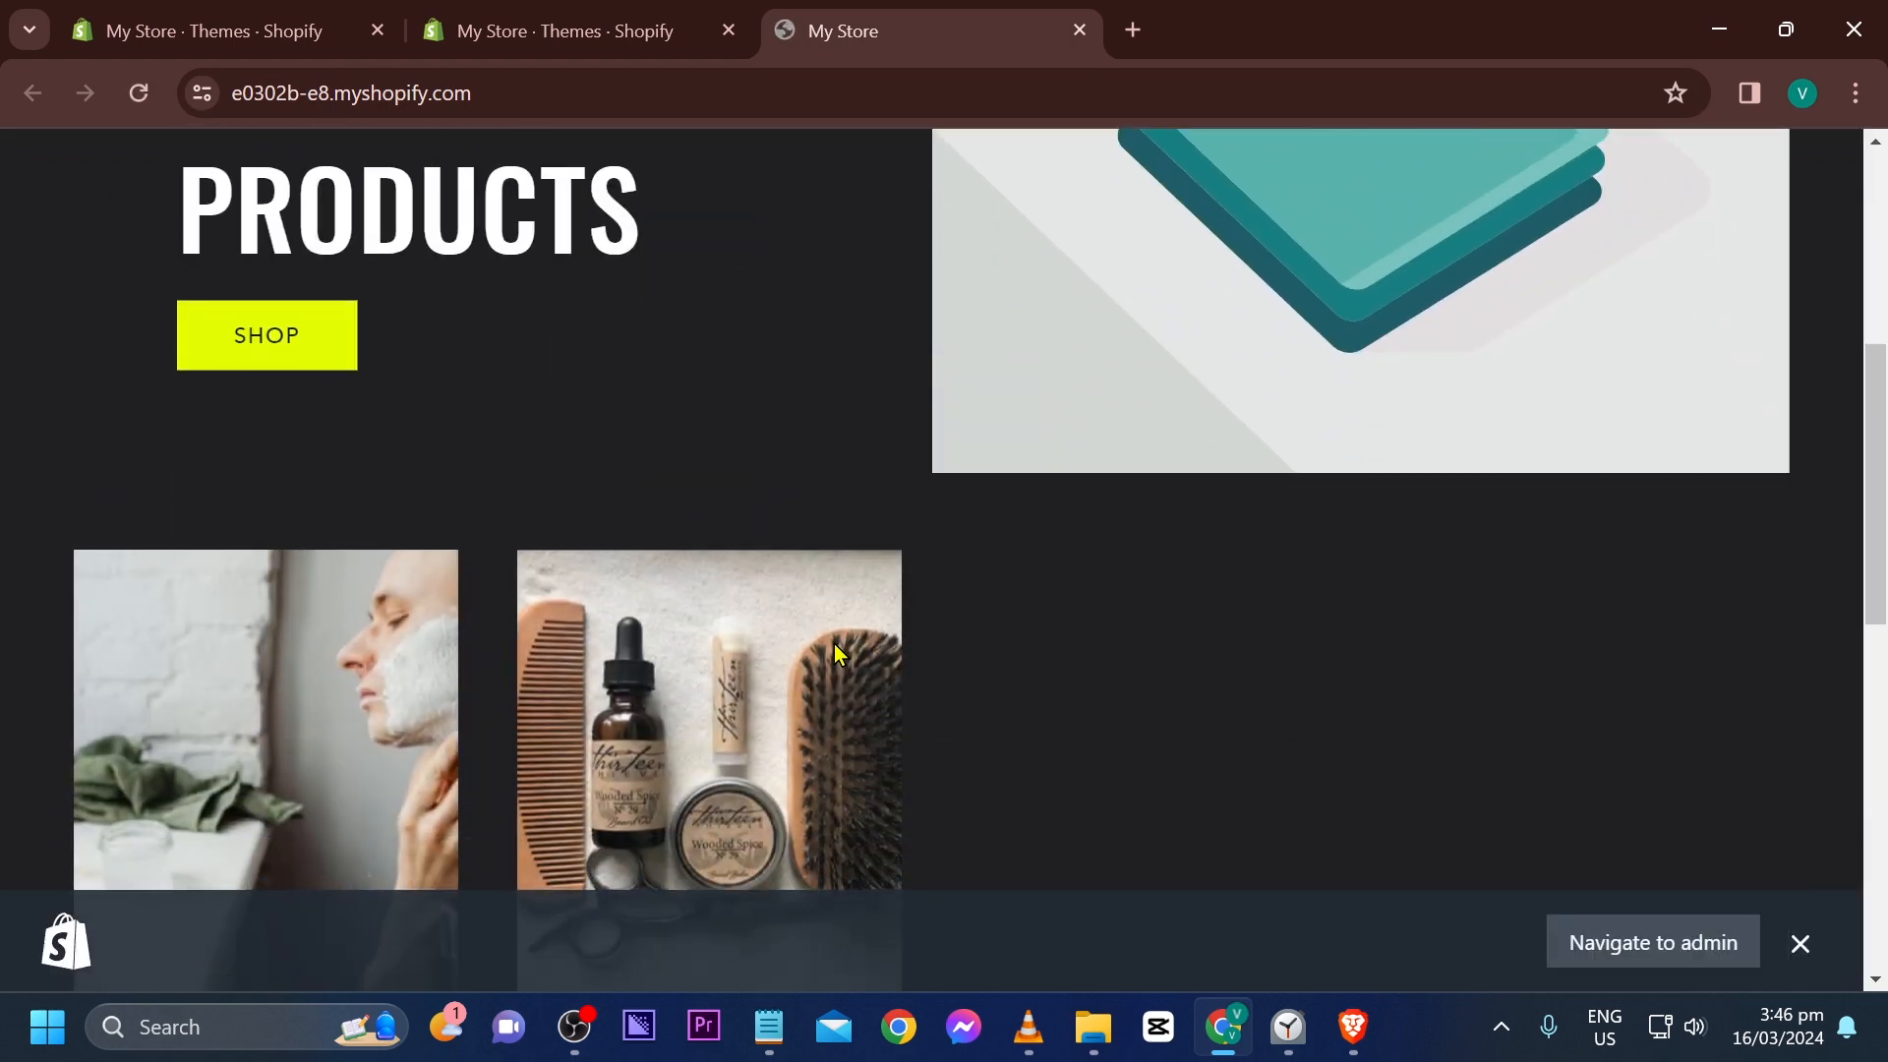
scroll(836, 648, "down", 6)
left_click(1800, 942)
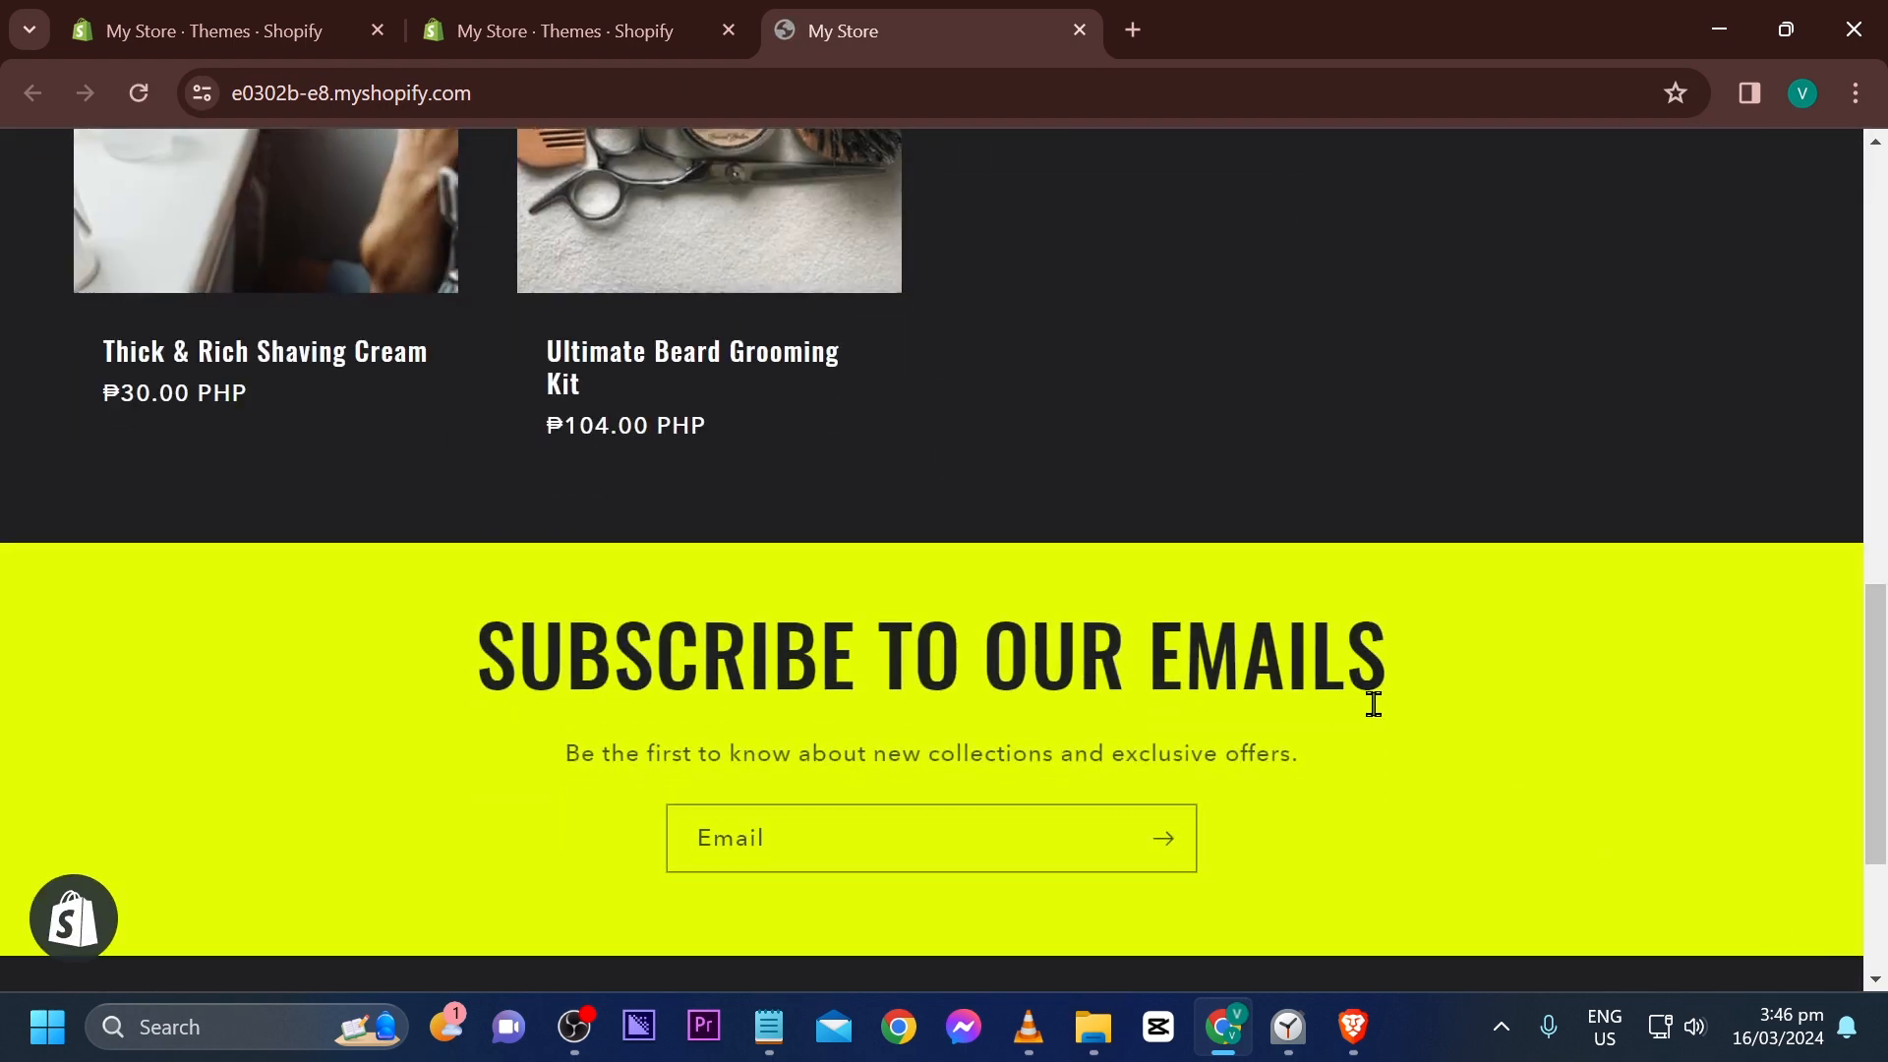
scroll(1376, 708, "up", 15)
scroll(324, 604, "down", 5)
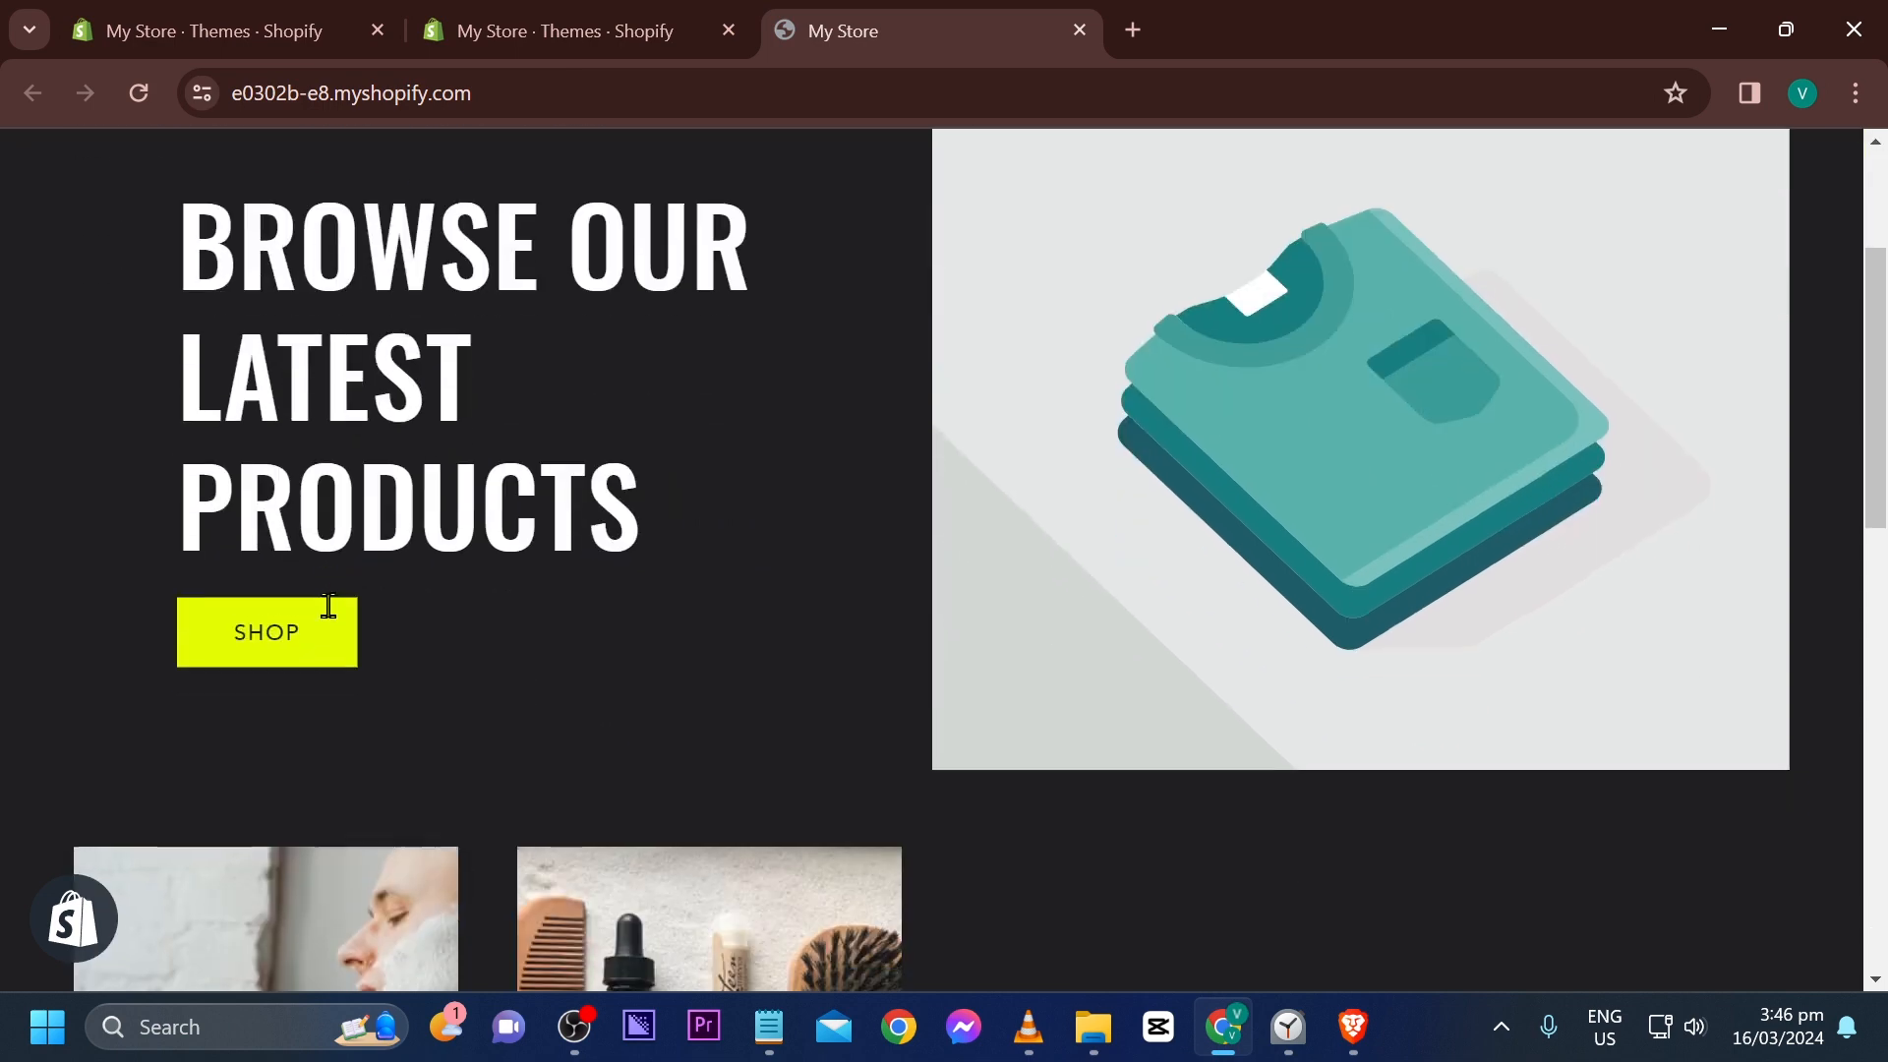
scroll(328, 610, "down", 2)
scroll(331, 614, "down", 3)
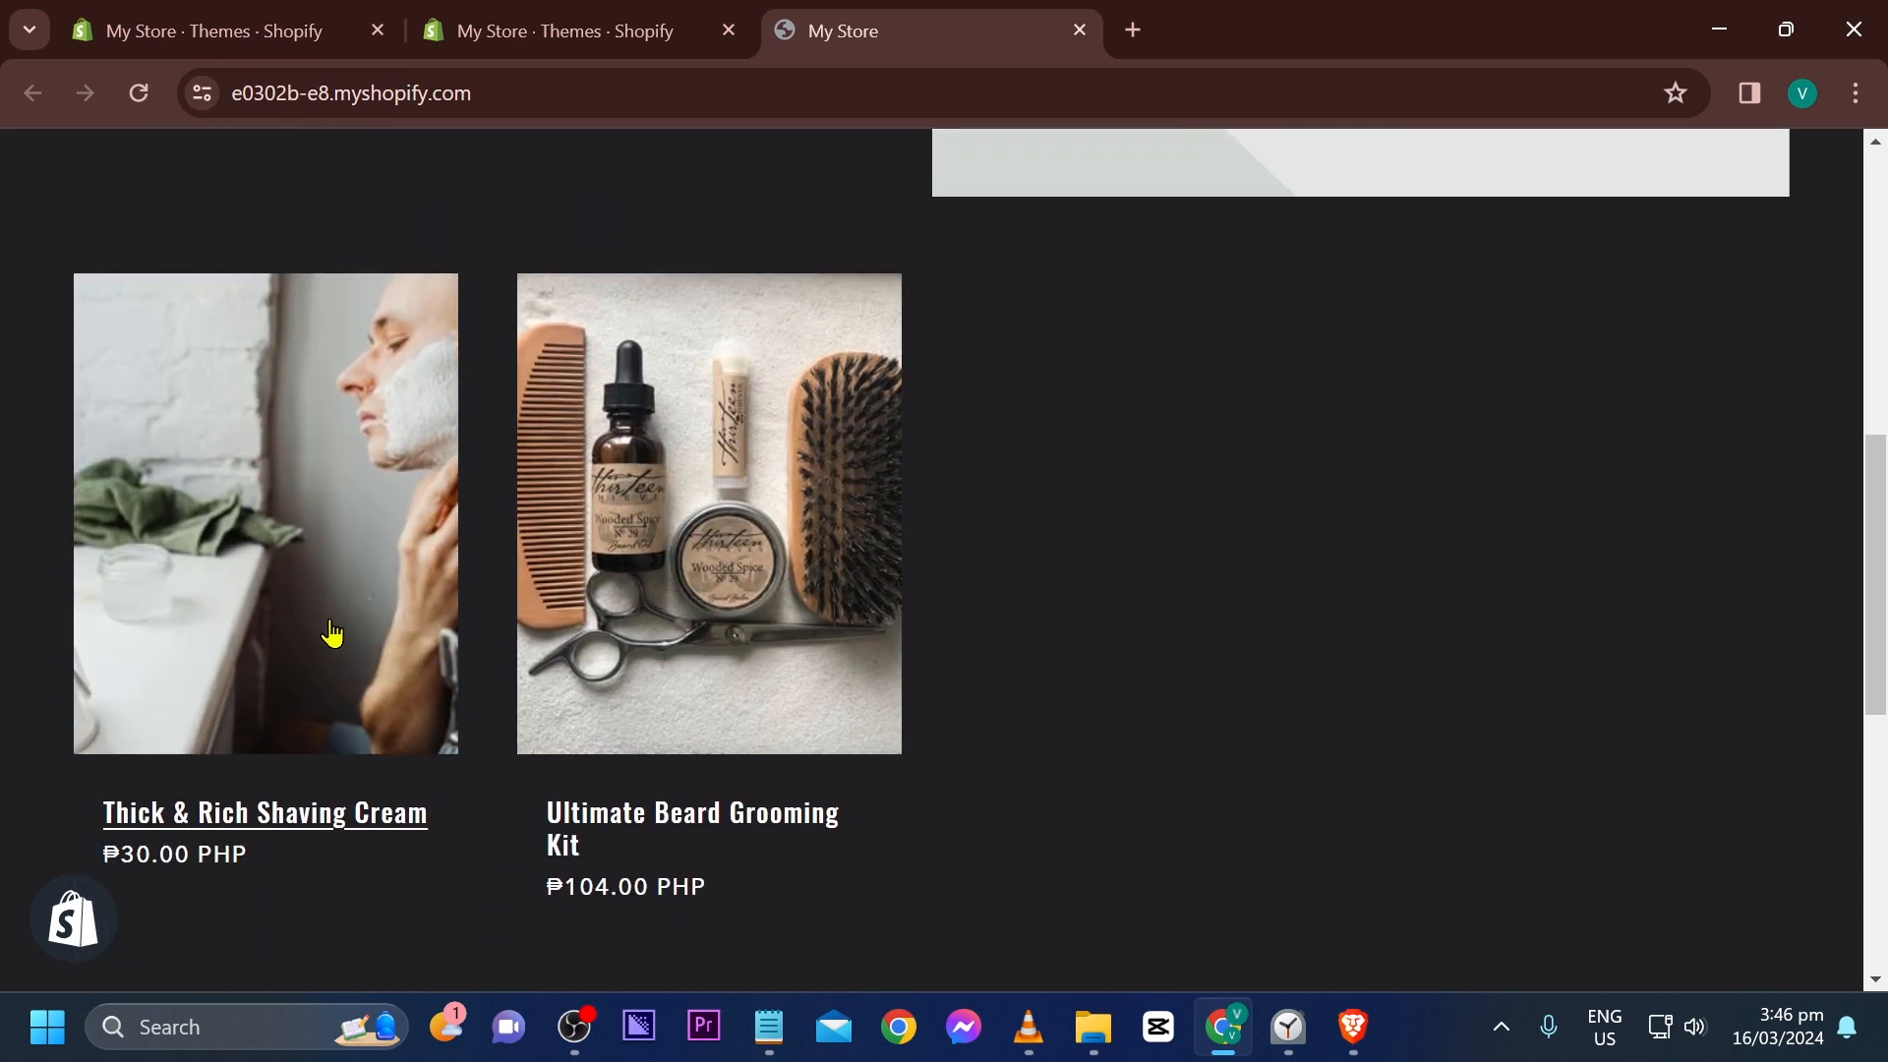
Return to the store's Themes page and open the current Ride theme for customizing
left_click(503, 27)
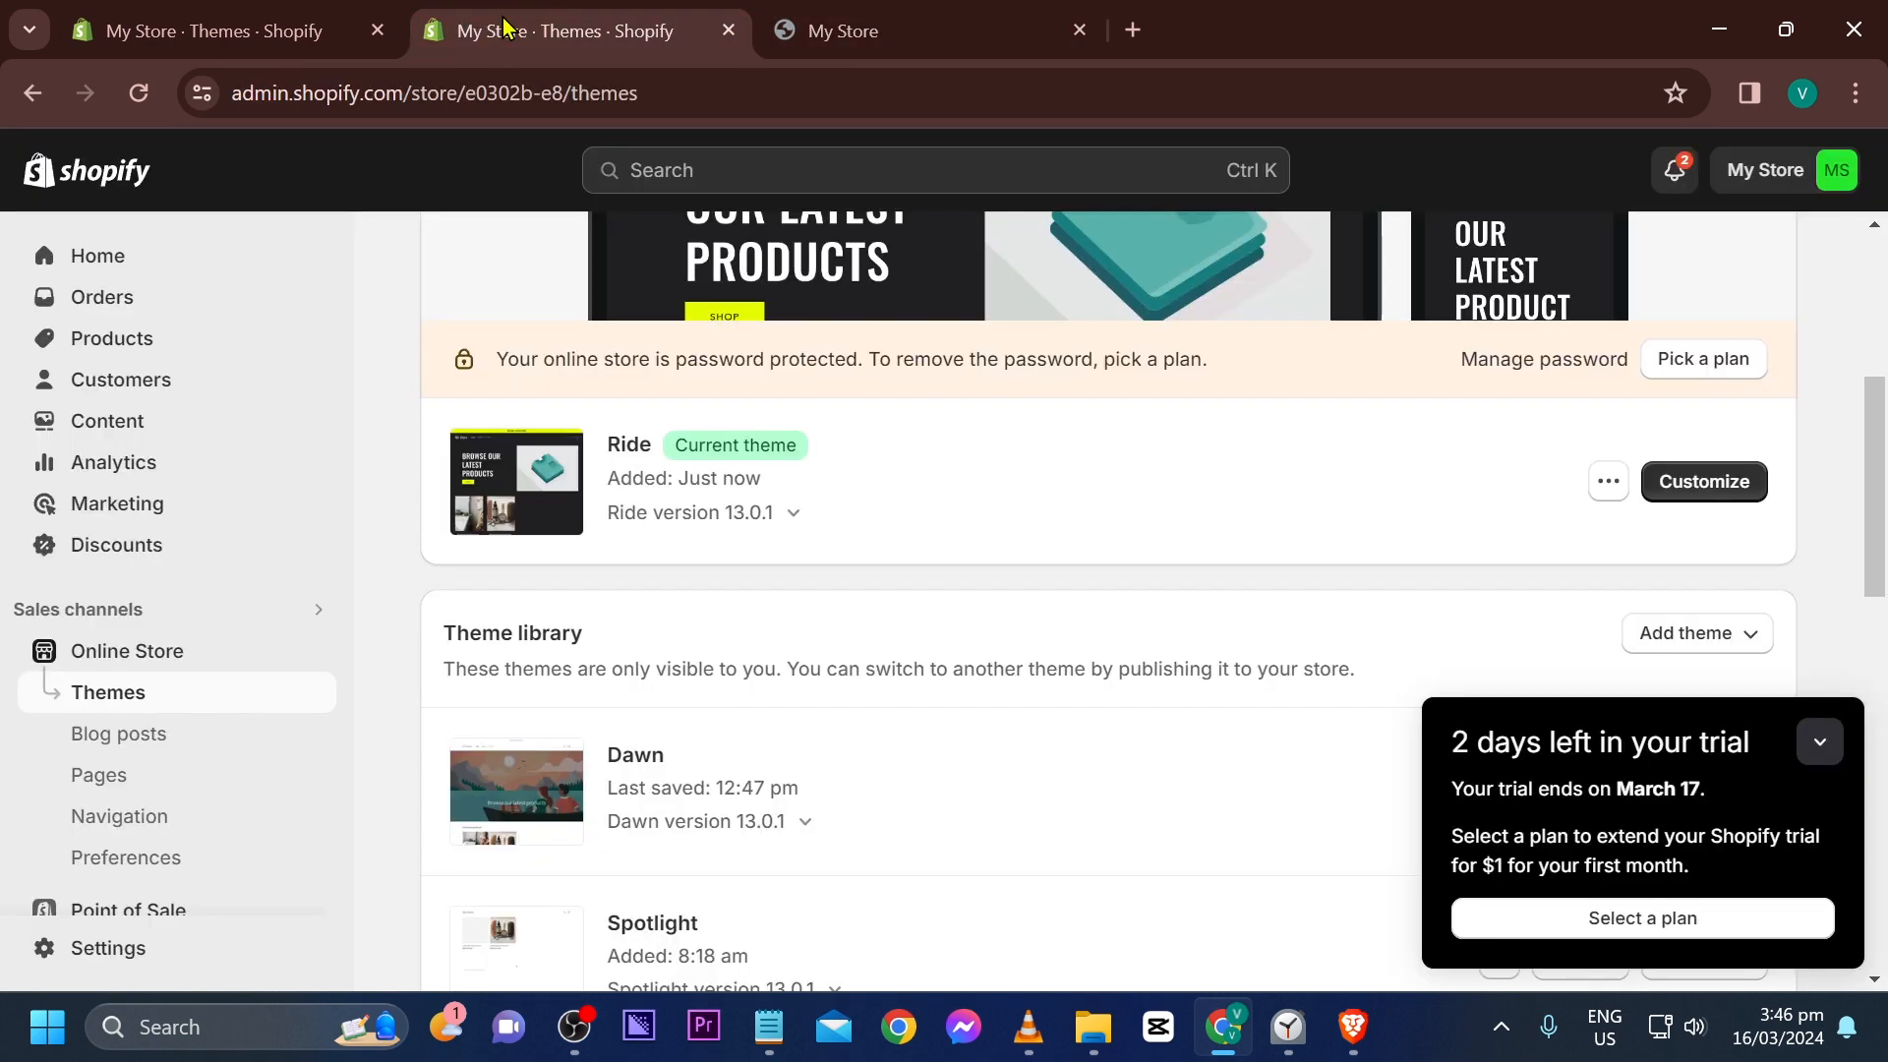
scroll(944, 600, "down", 2)
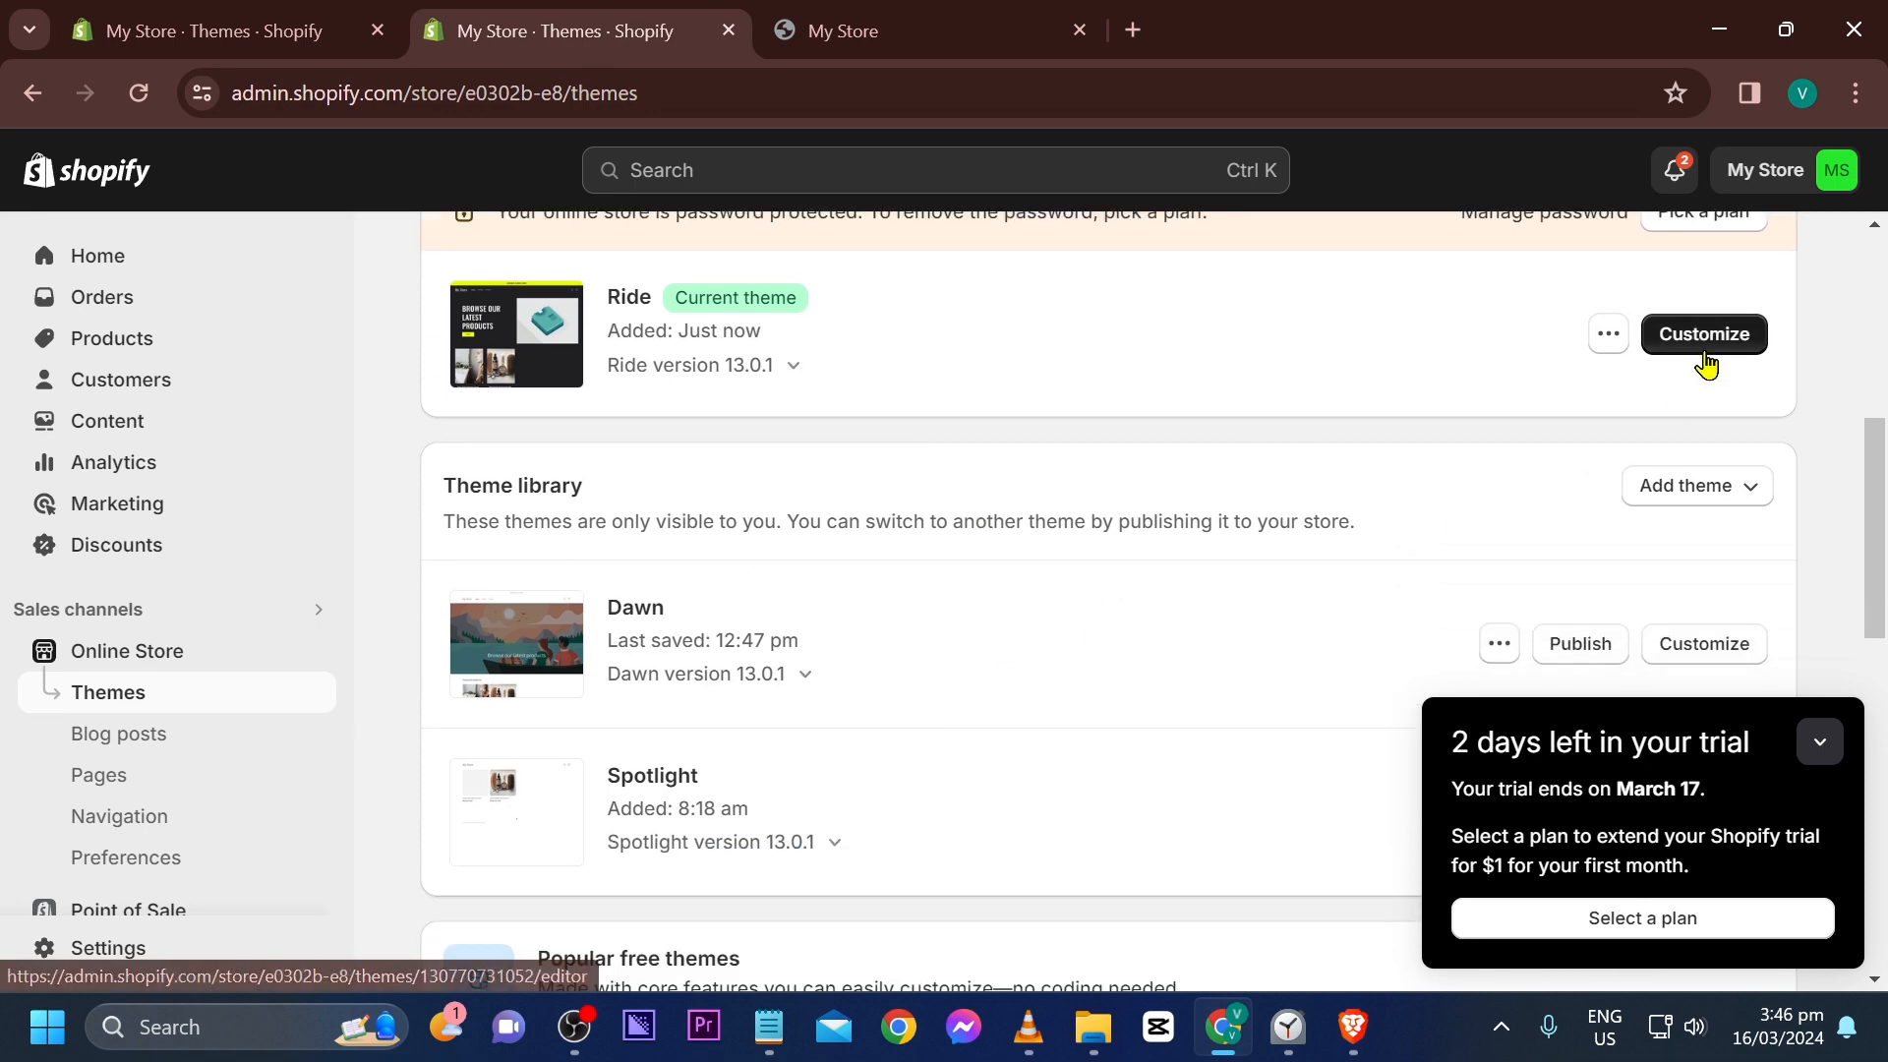
left_click(1705, 339)
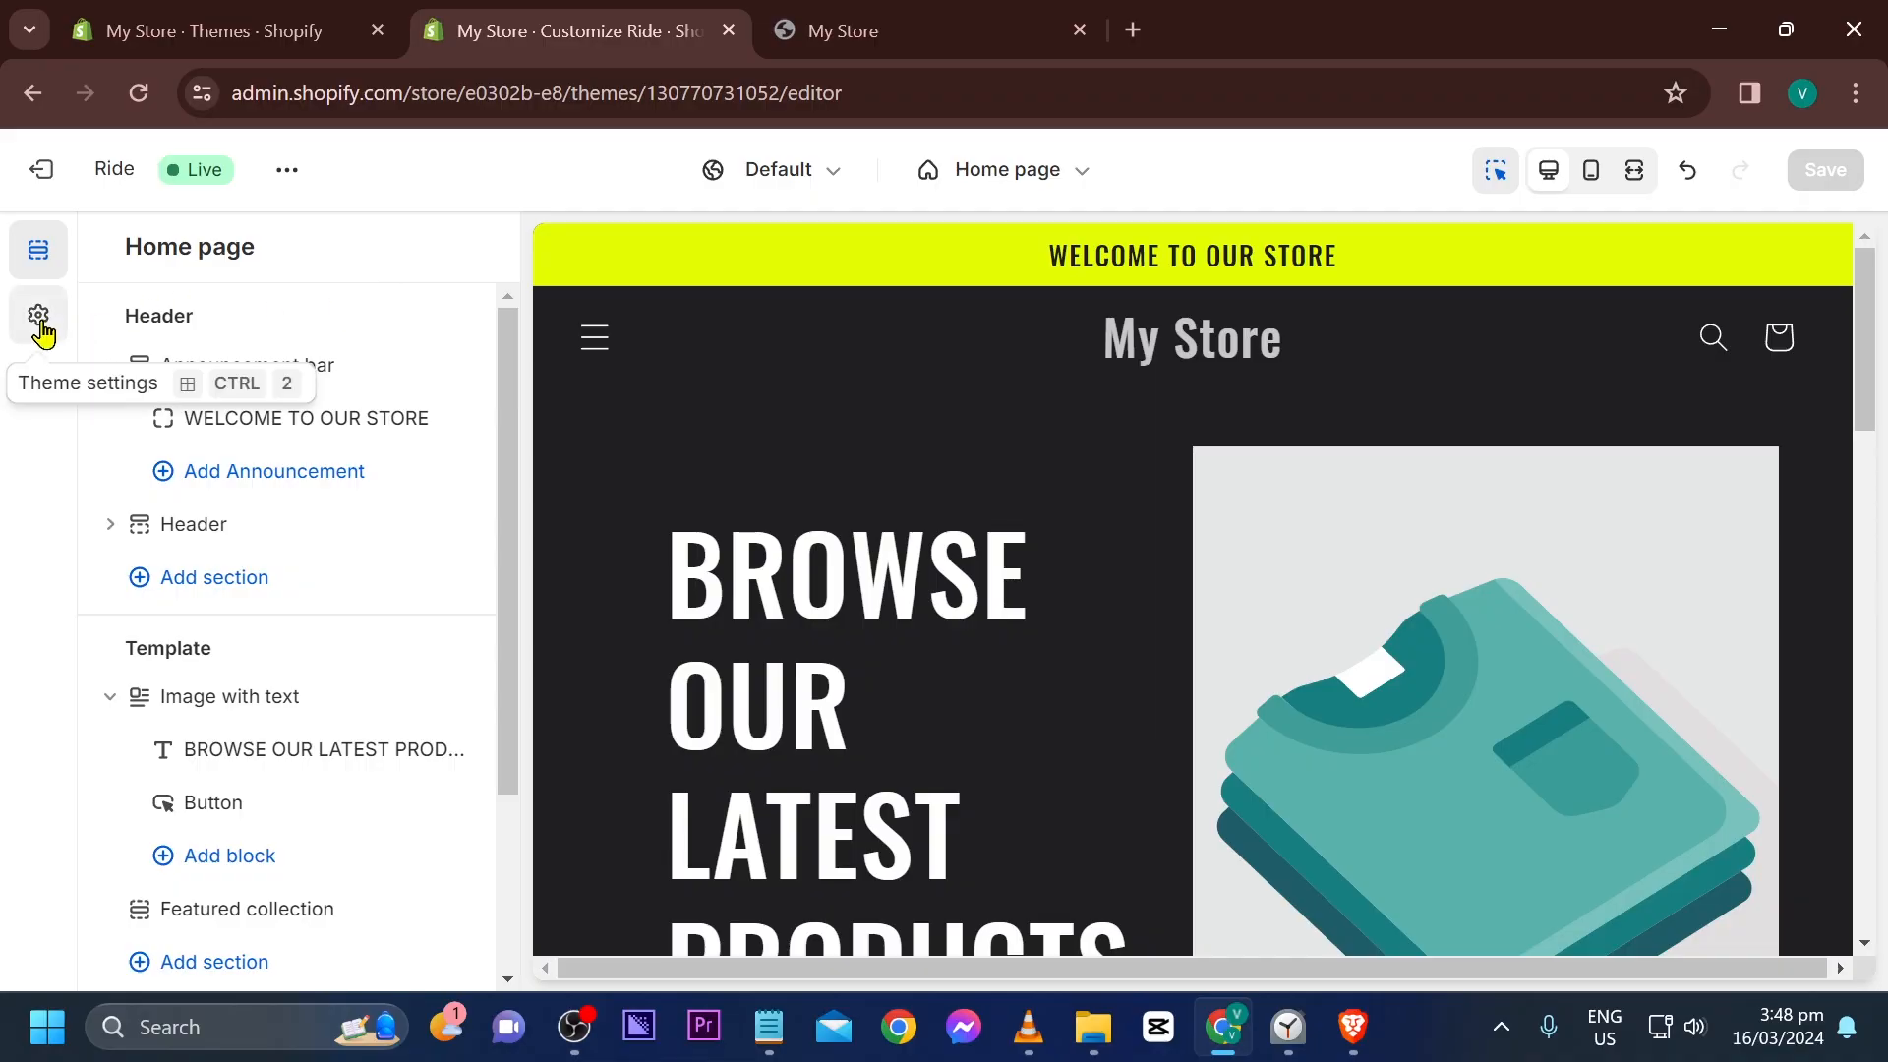
Open the Logo section of the theme settings and review its logo and favicon options
left_click(40, 316)
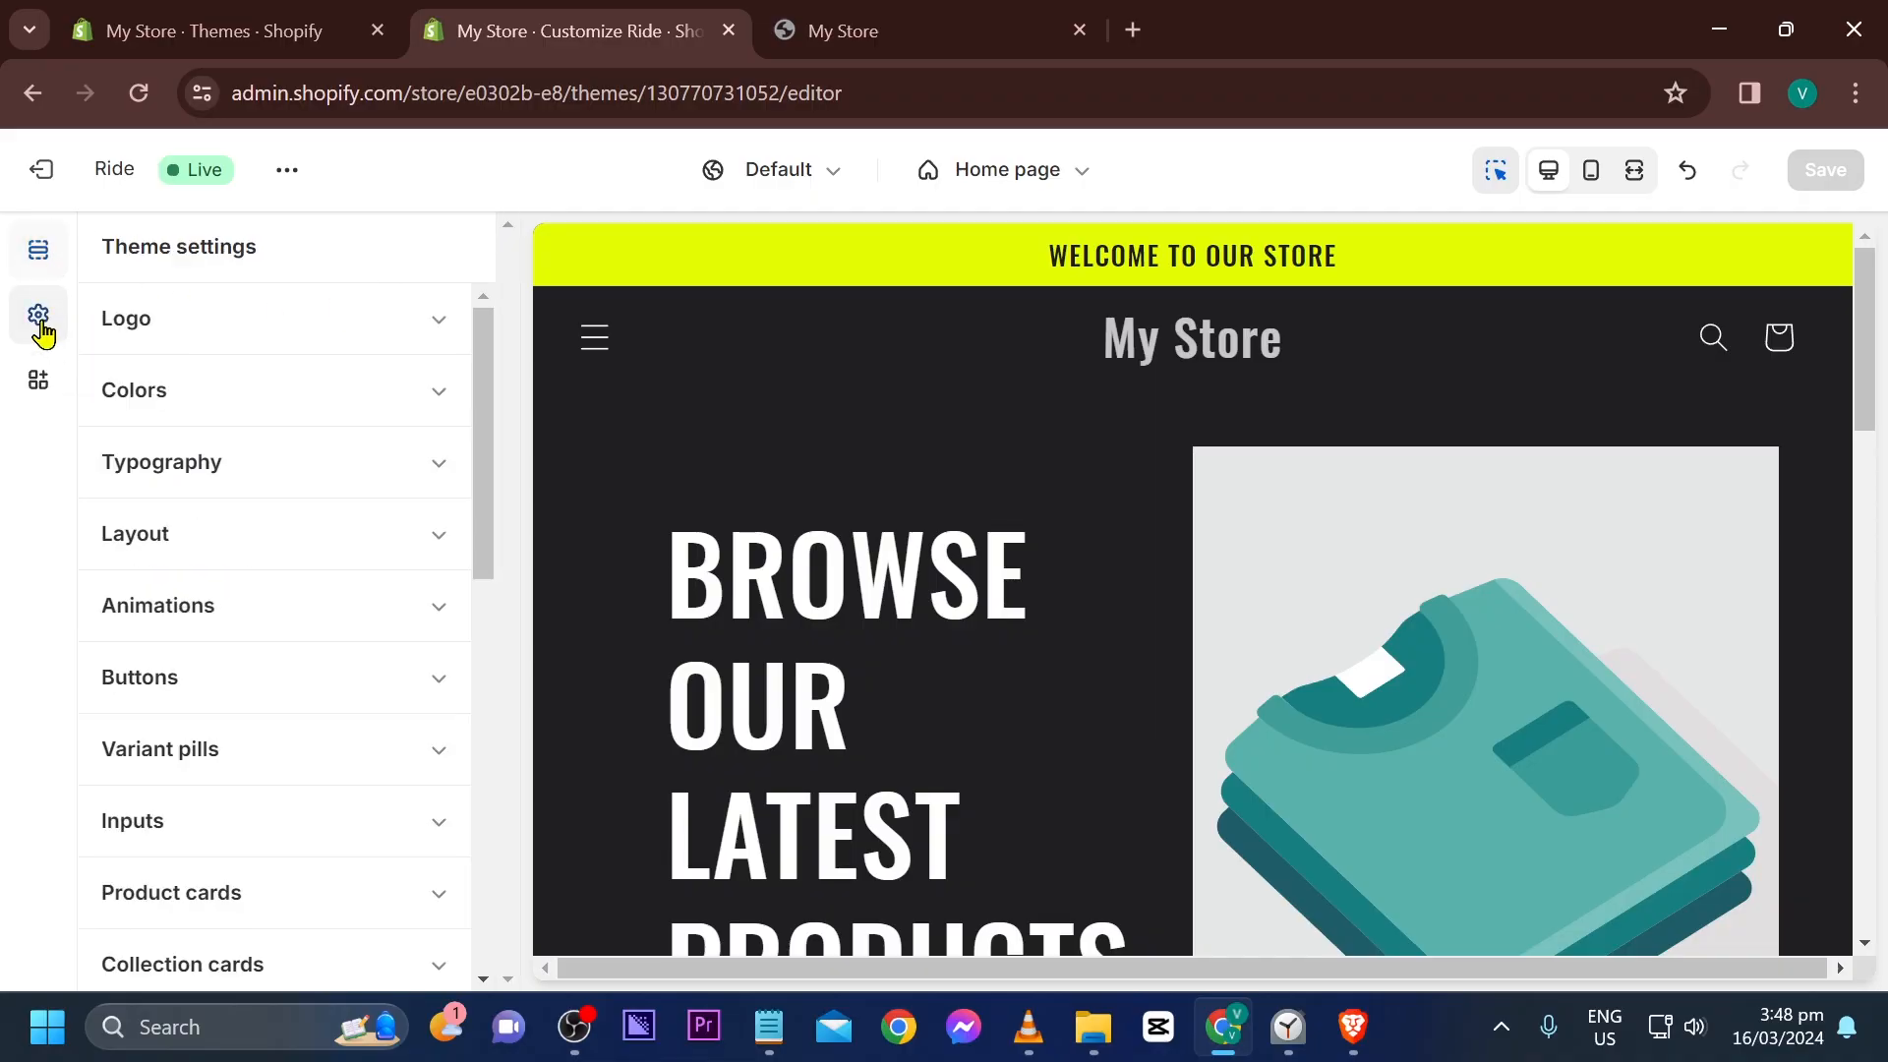
left_click(236, 324)
scroll(232, 325, "down", 2)
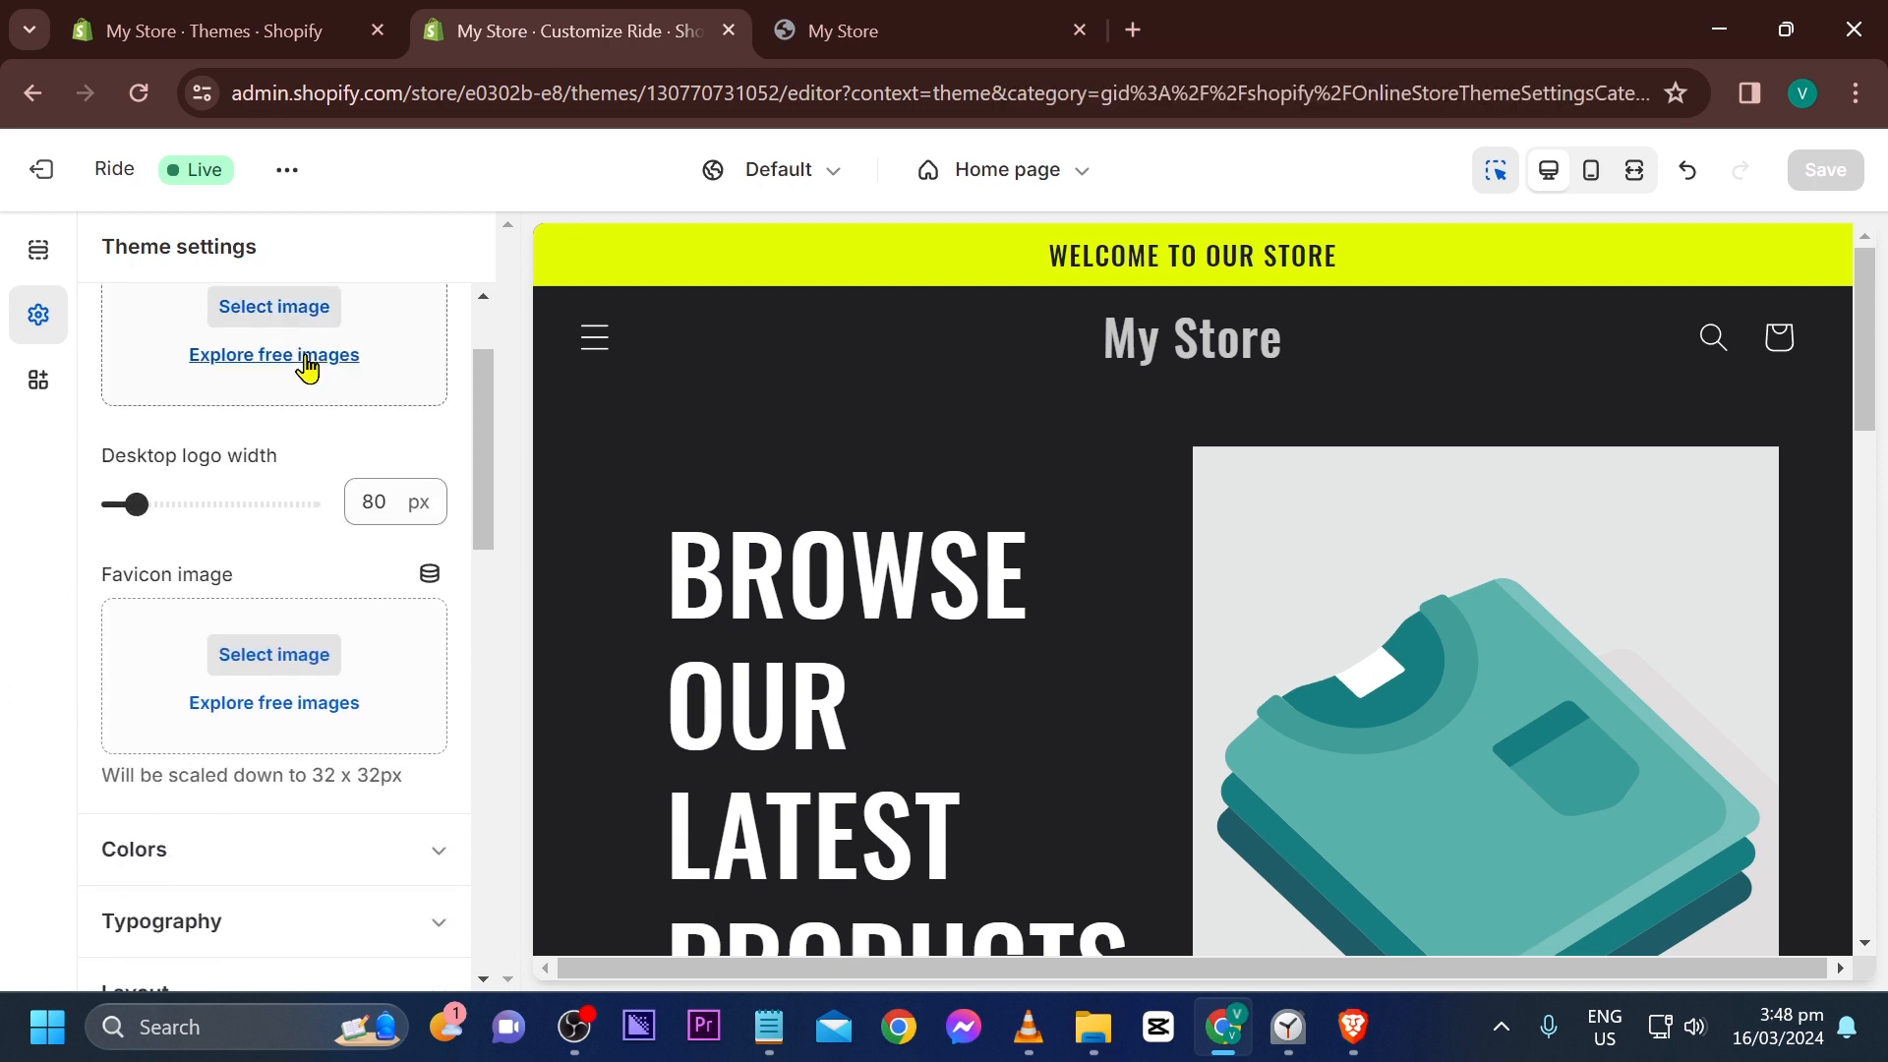
scroll(303, 366, "up", 2)
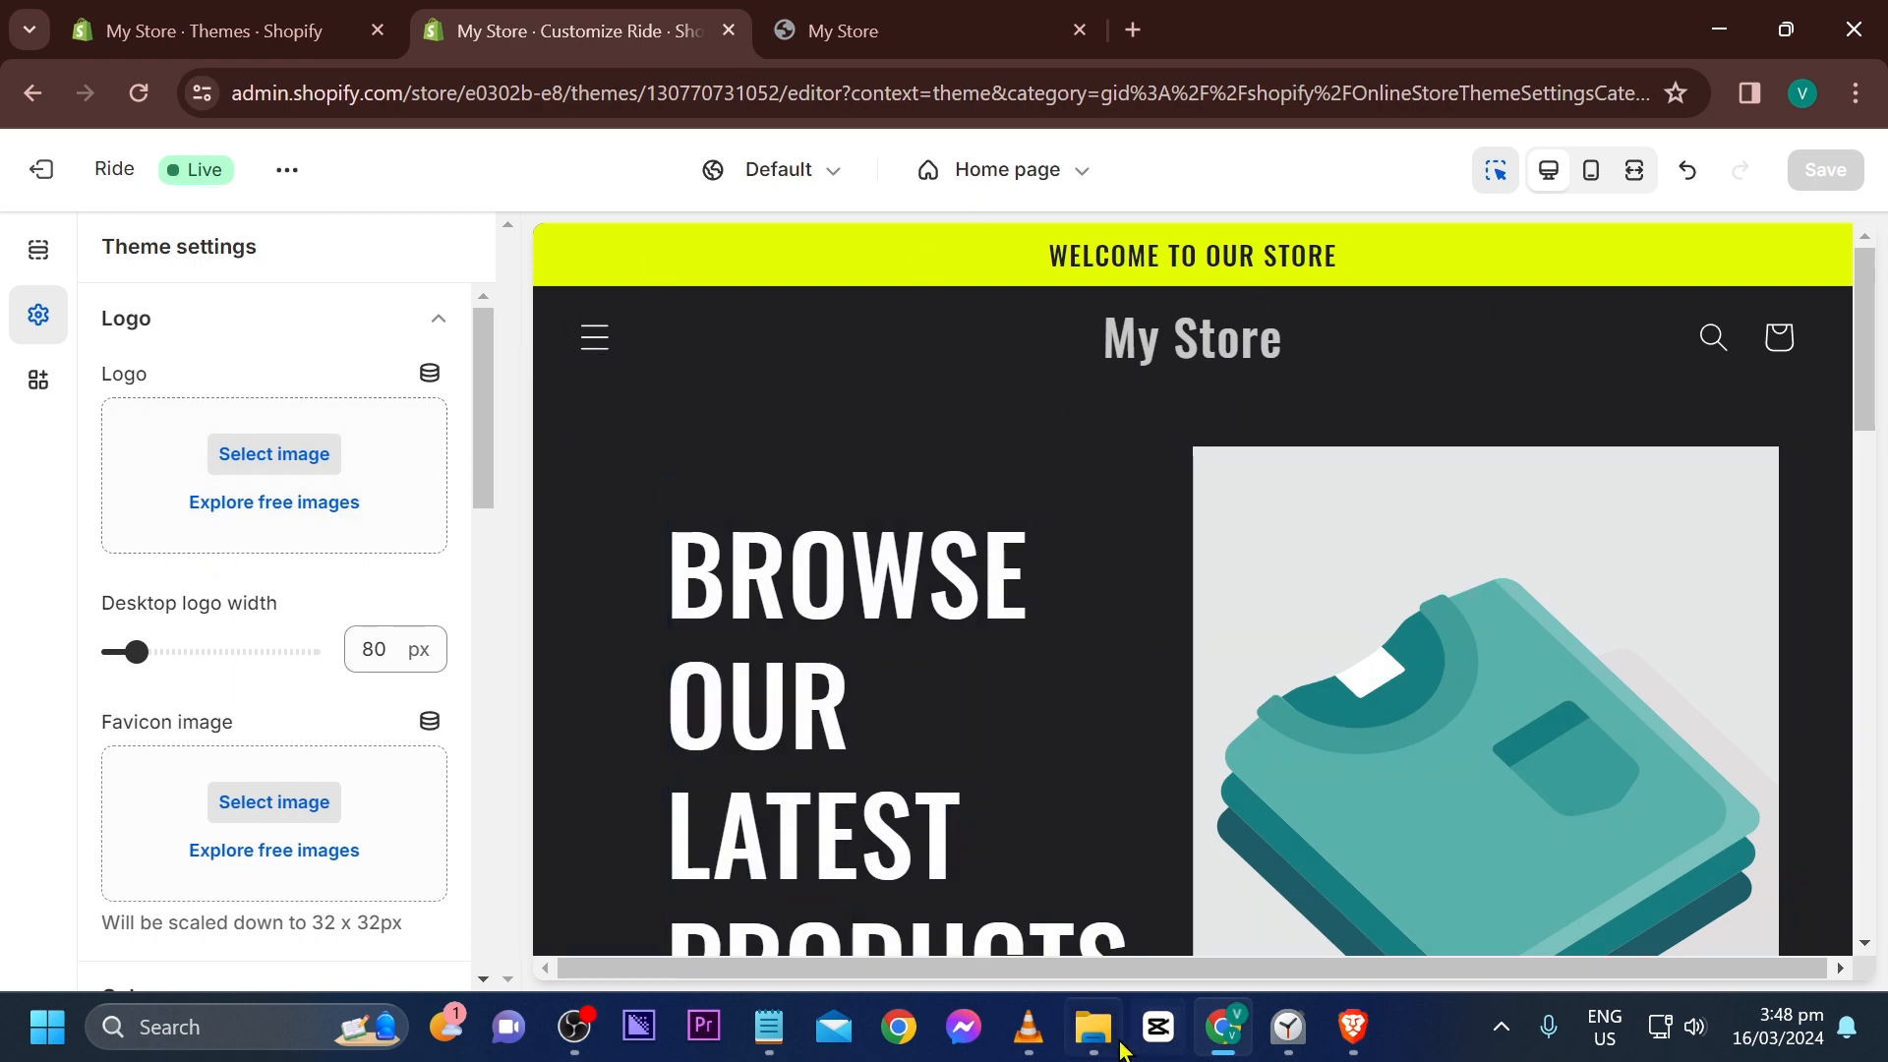
Add the logo image from the Pictures folder as the theme's logo
mouse_move(1094, 1030)
left_click(1087, 934)
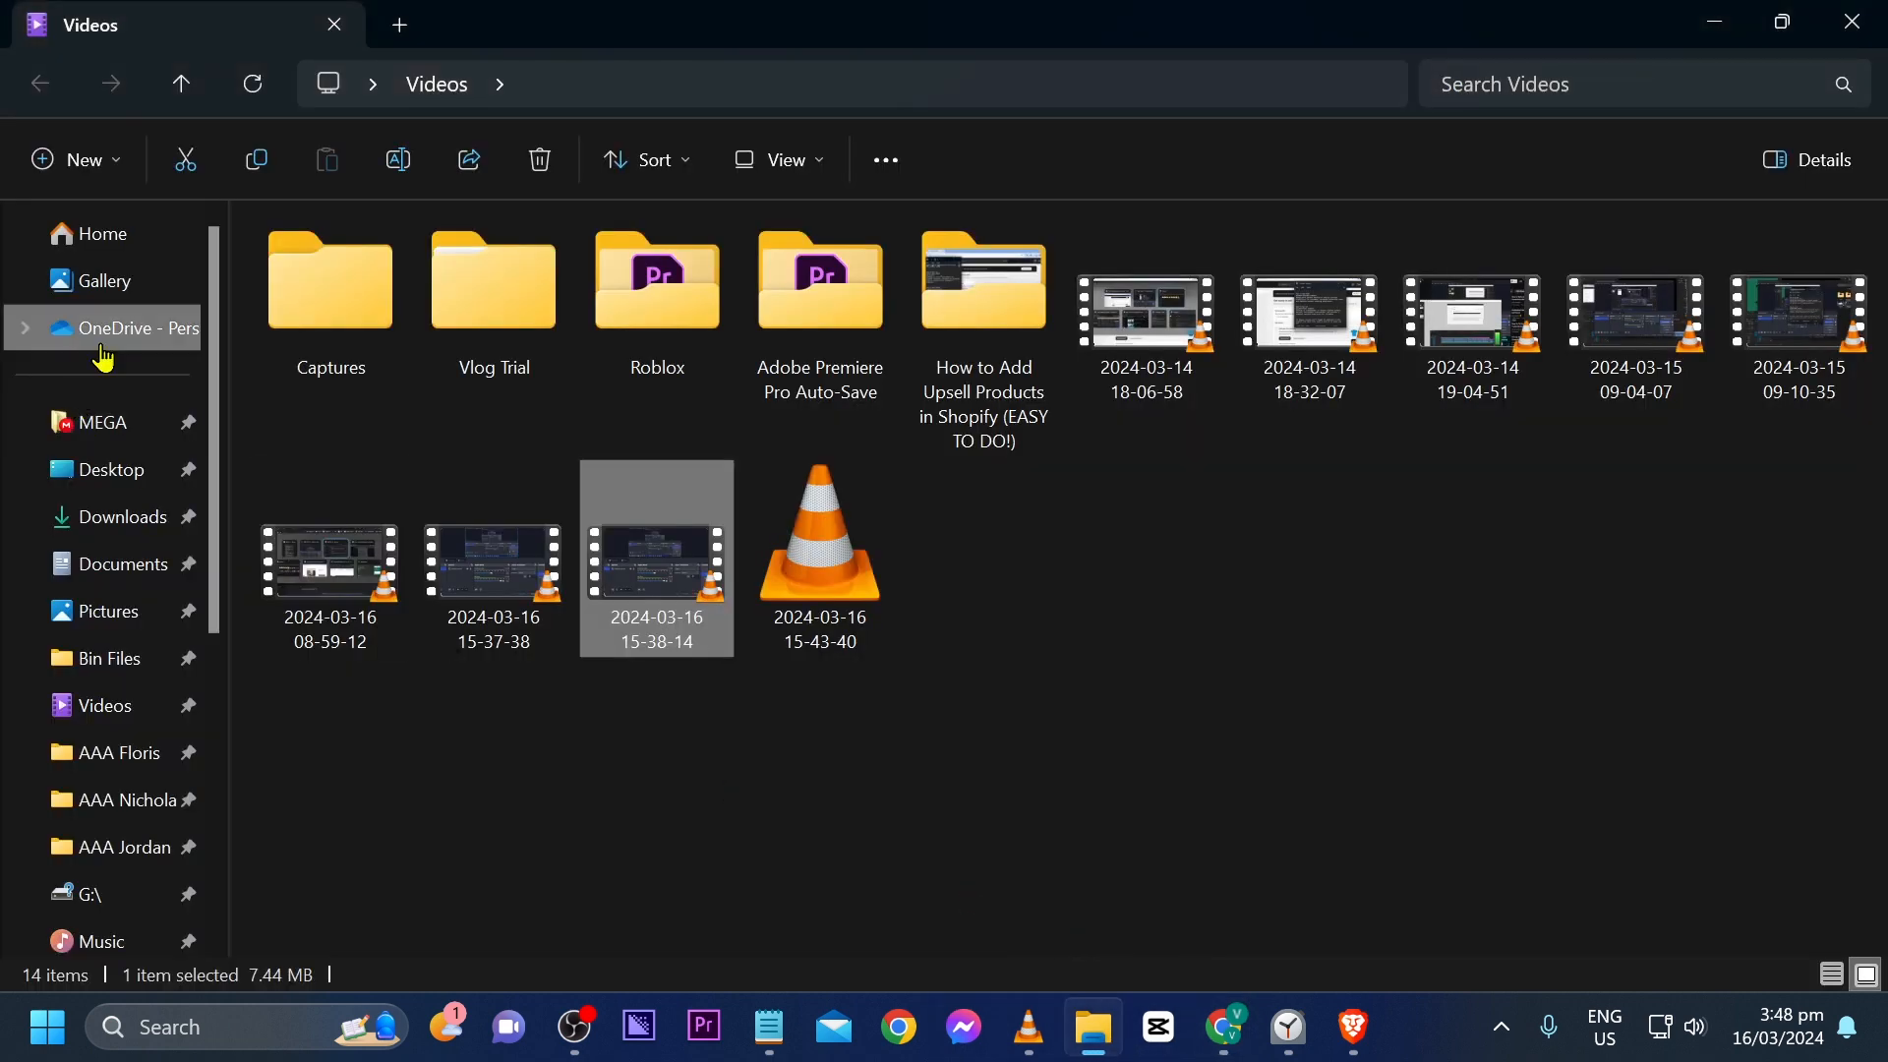
left_click(118, 615)
left_click_drag(822, 356, 297, 511)
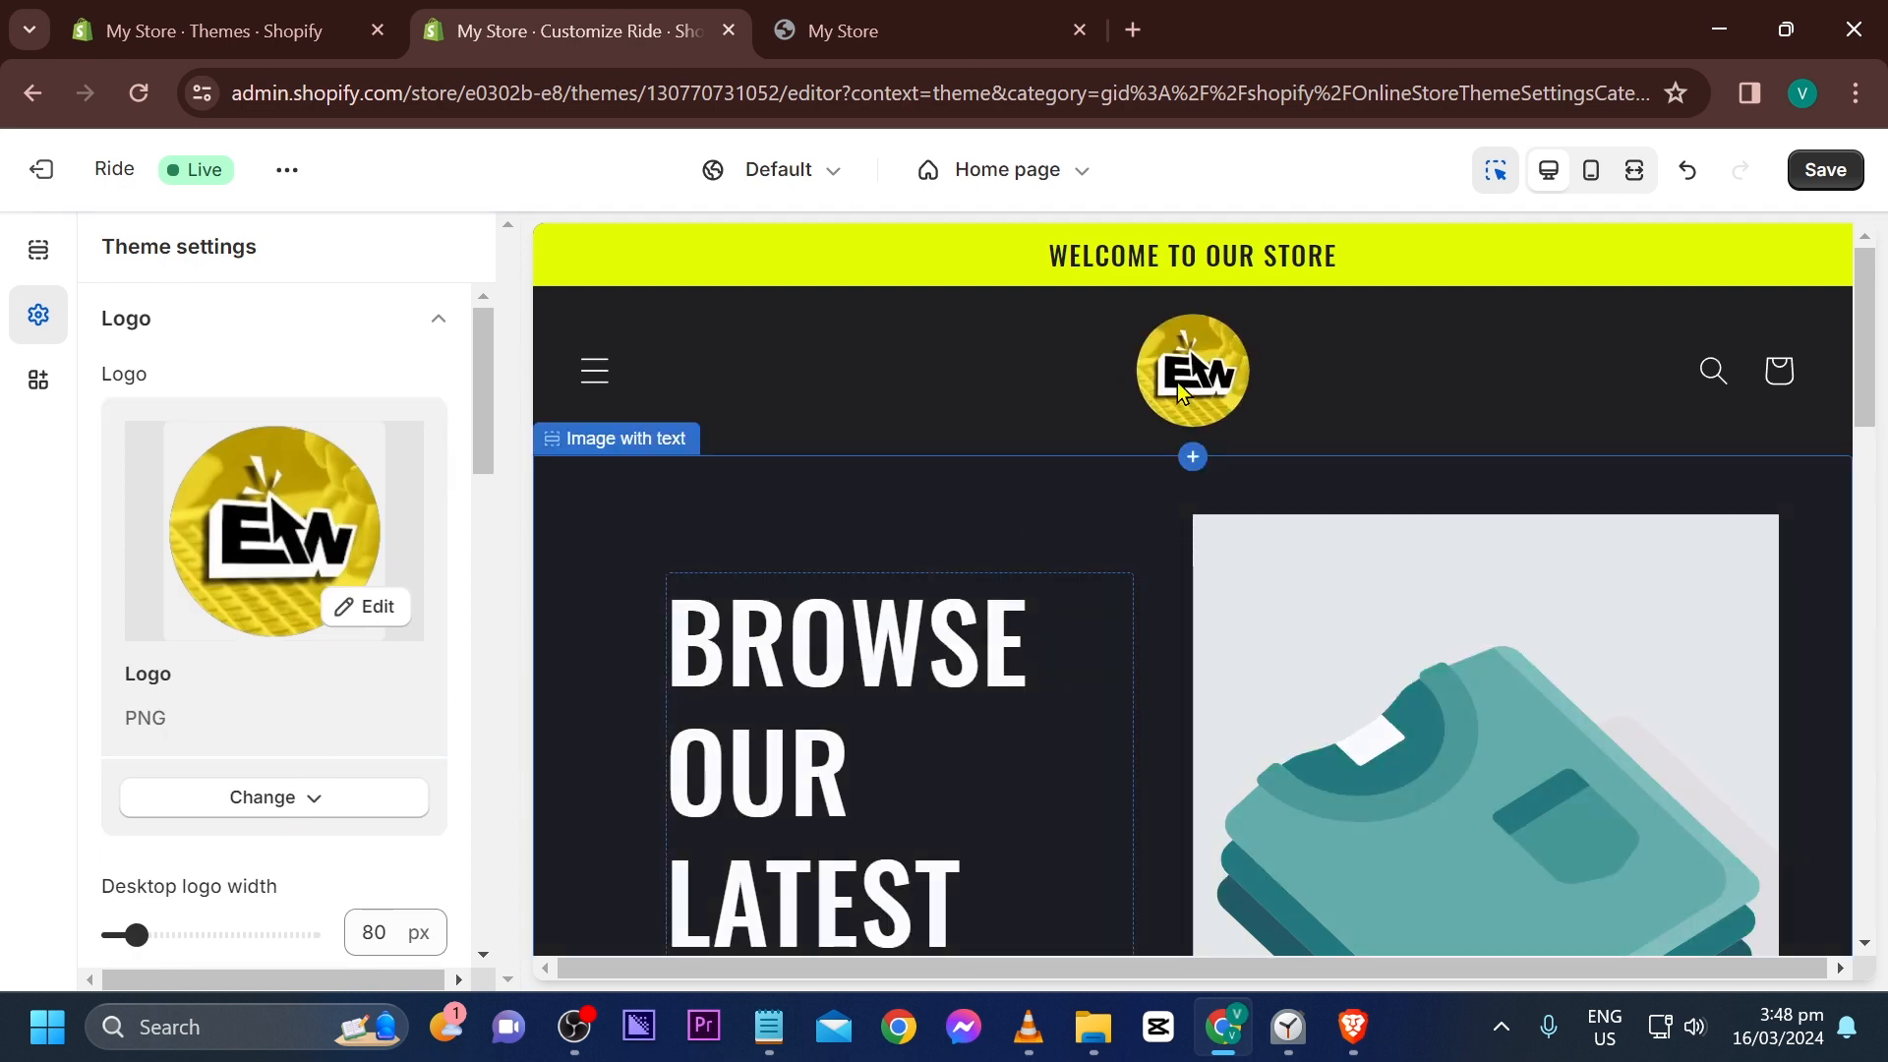
Add the logo image from the Pictures folder as the favicon image and save the theme changes
scroll(344, 491, "down", 5)
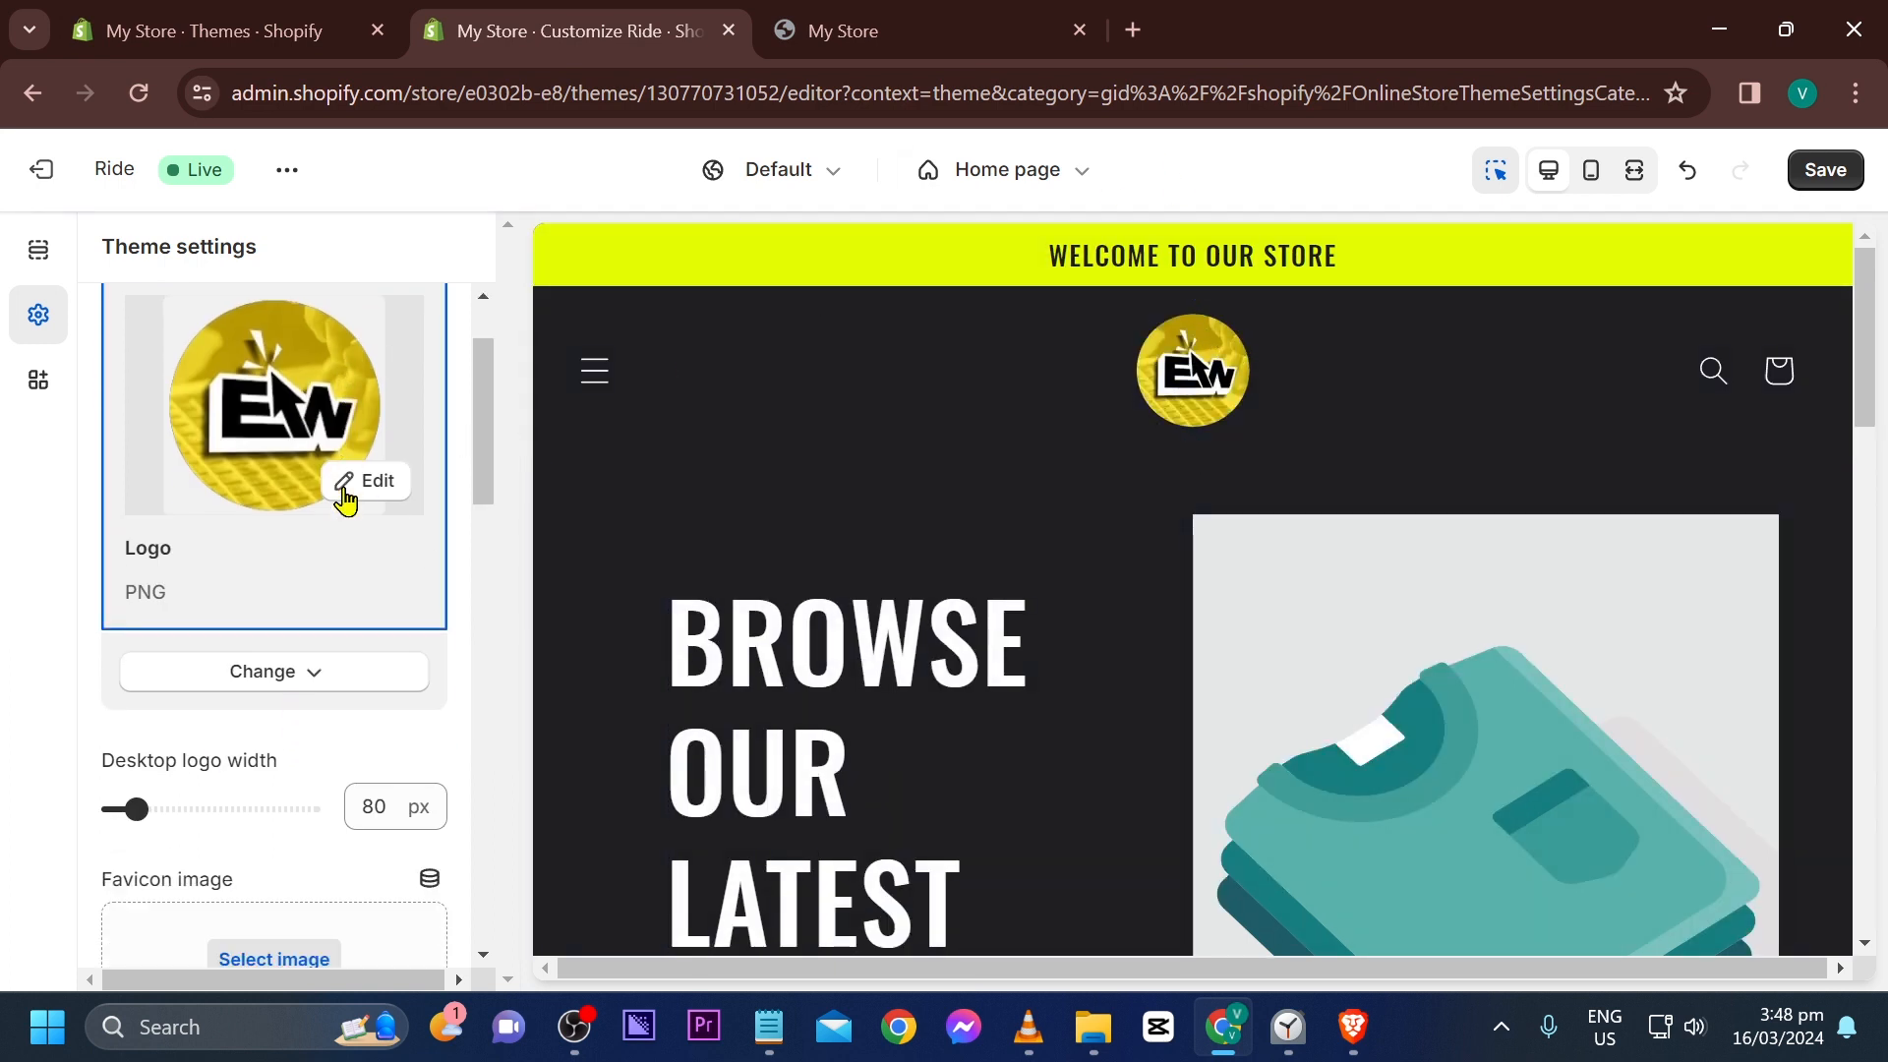
scroll(308, 568, "down", 2)
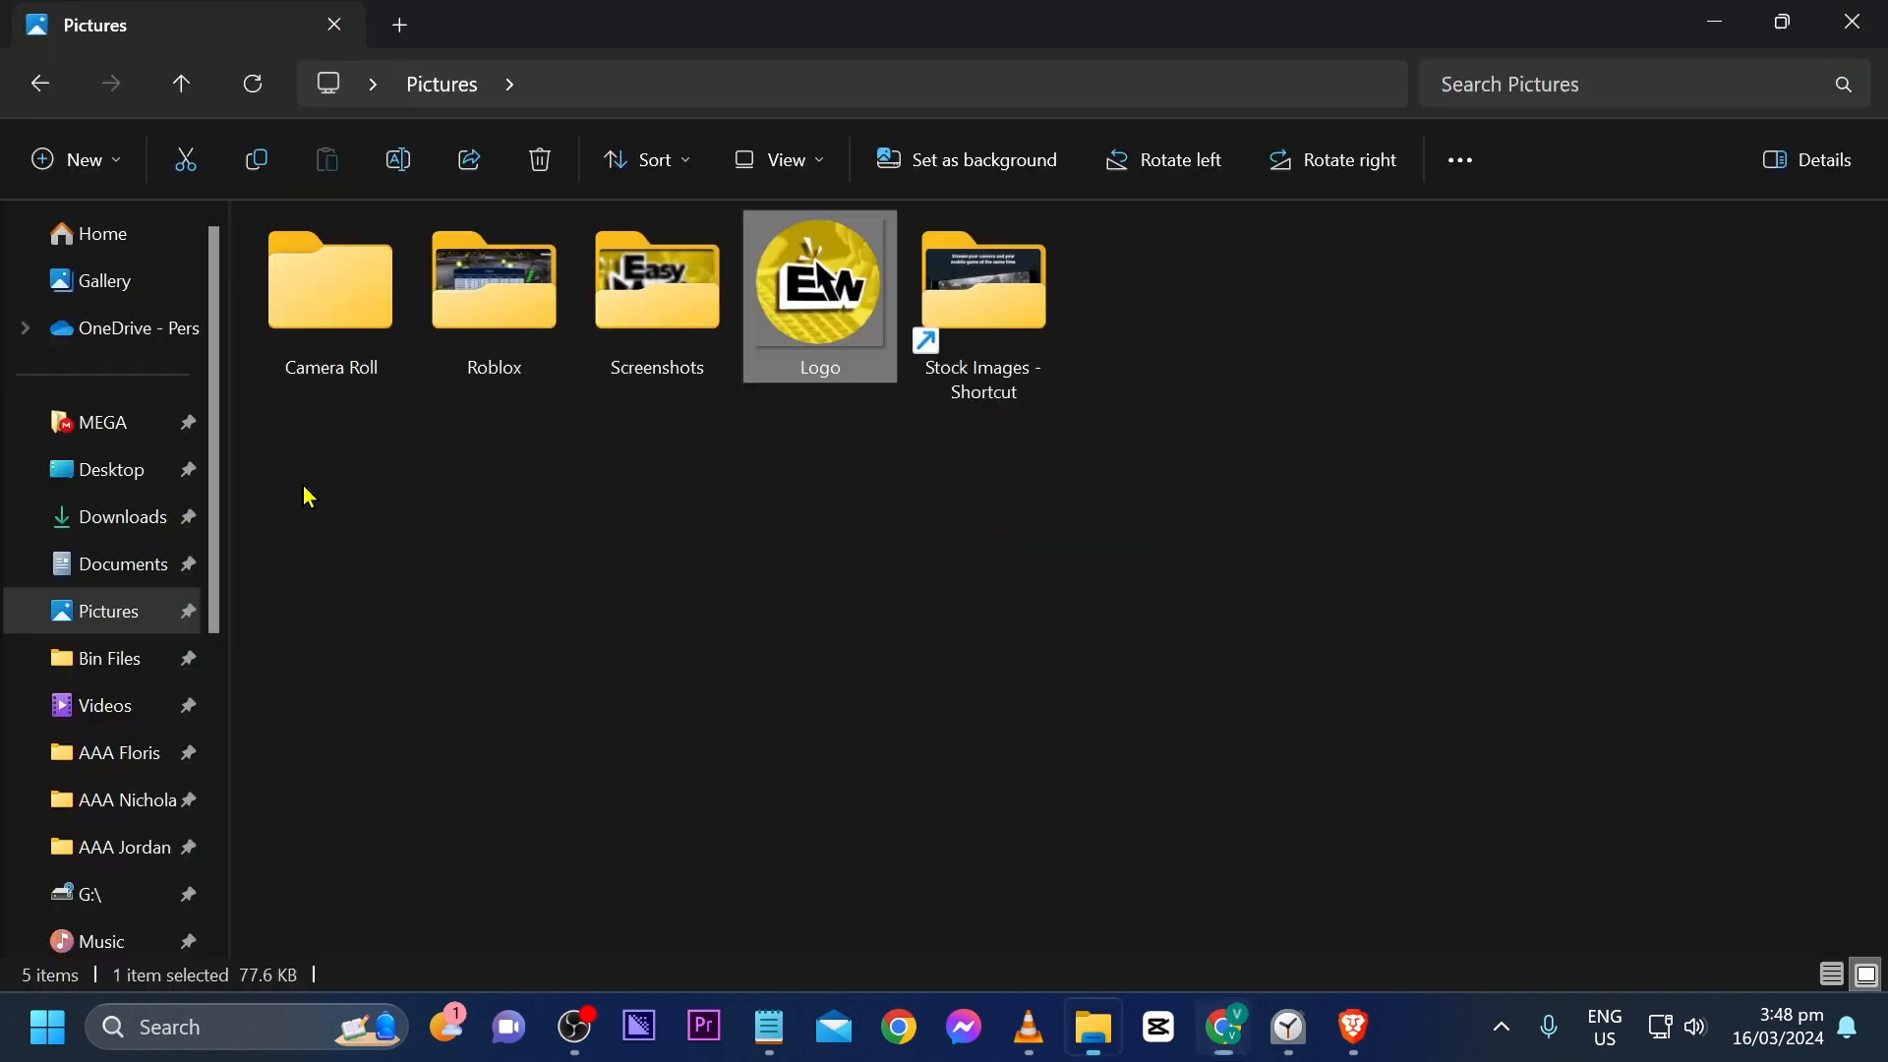
left_click_drag(800, 286, 344, 563)
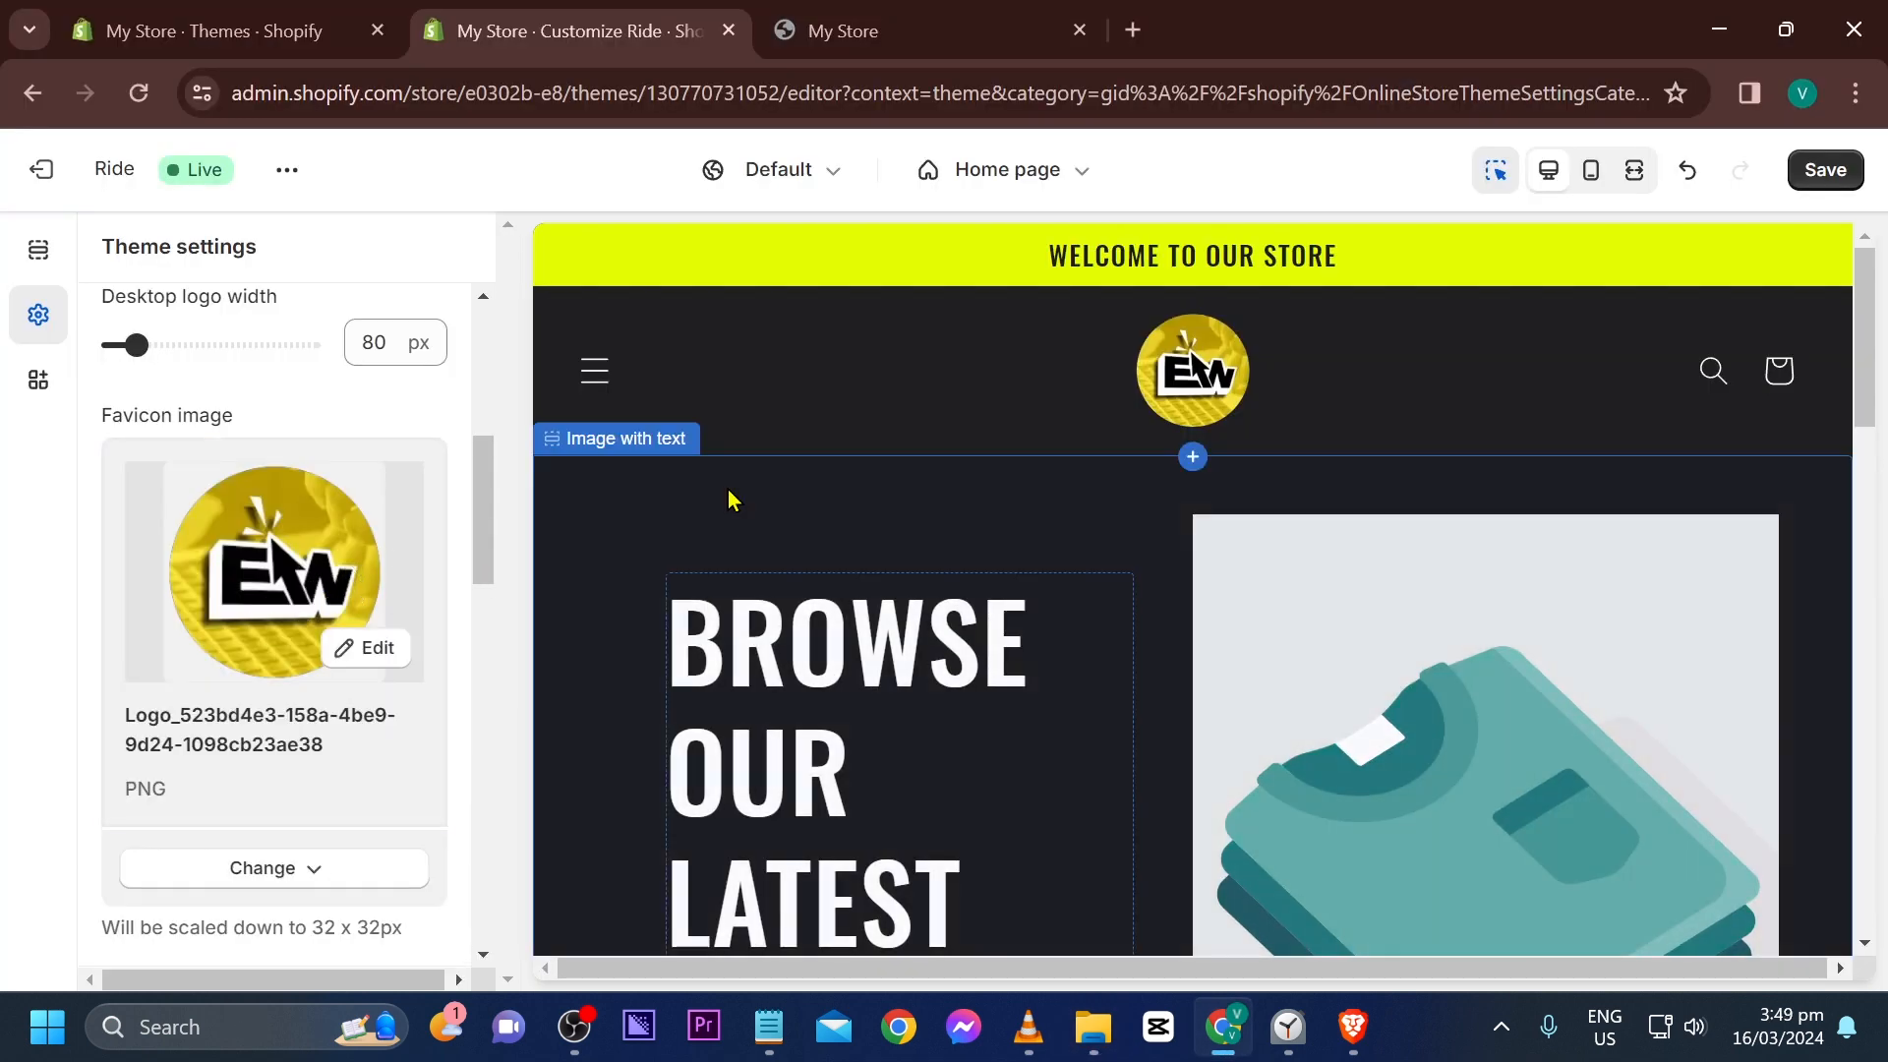
scroll(729, 501, "down", 3)
scroll(729, 501, "up", 3)
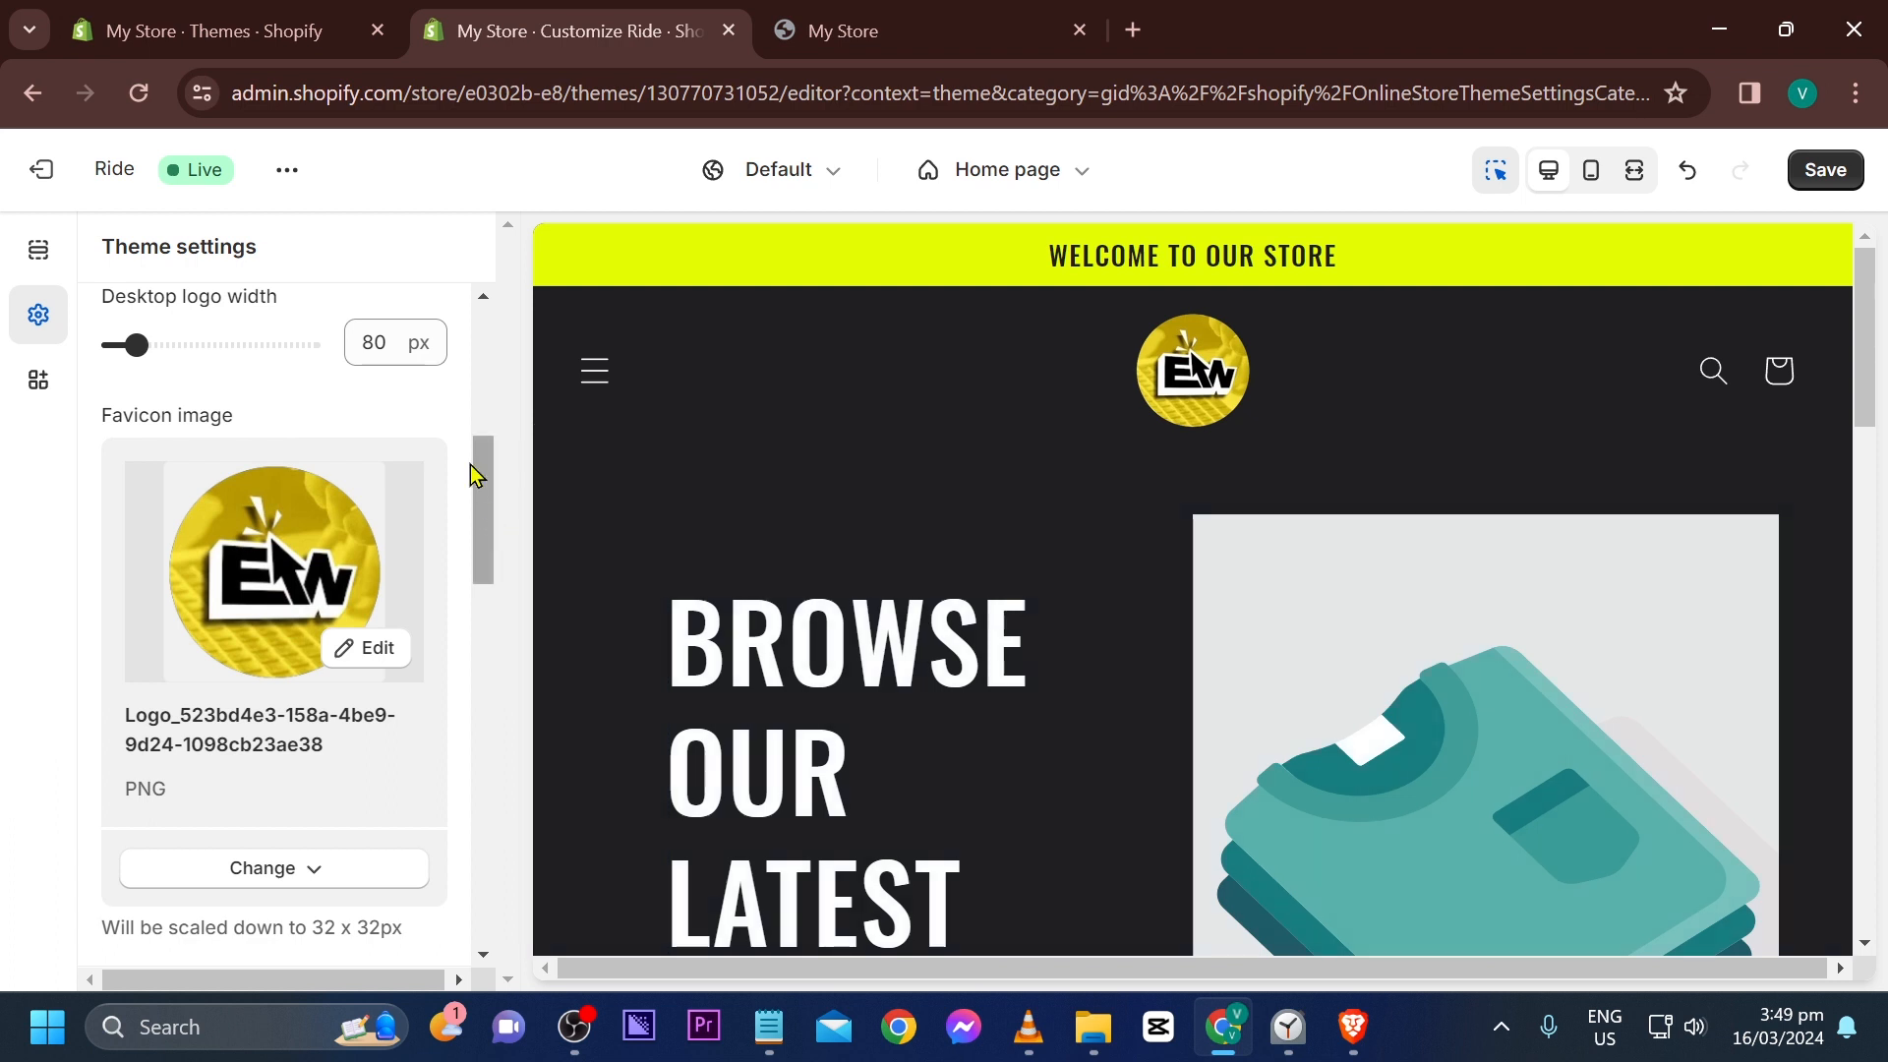
scroll(392, 763, "down", 2)
left_click(1827, 167)
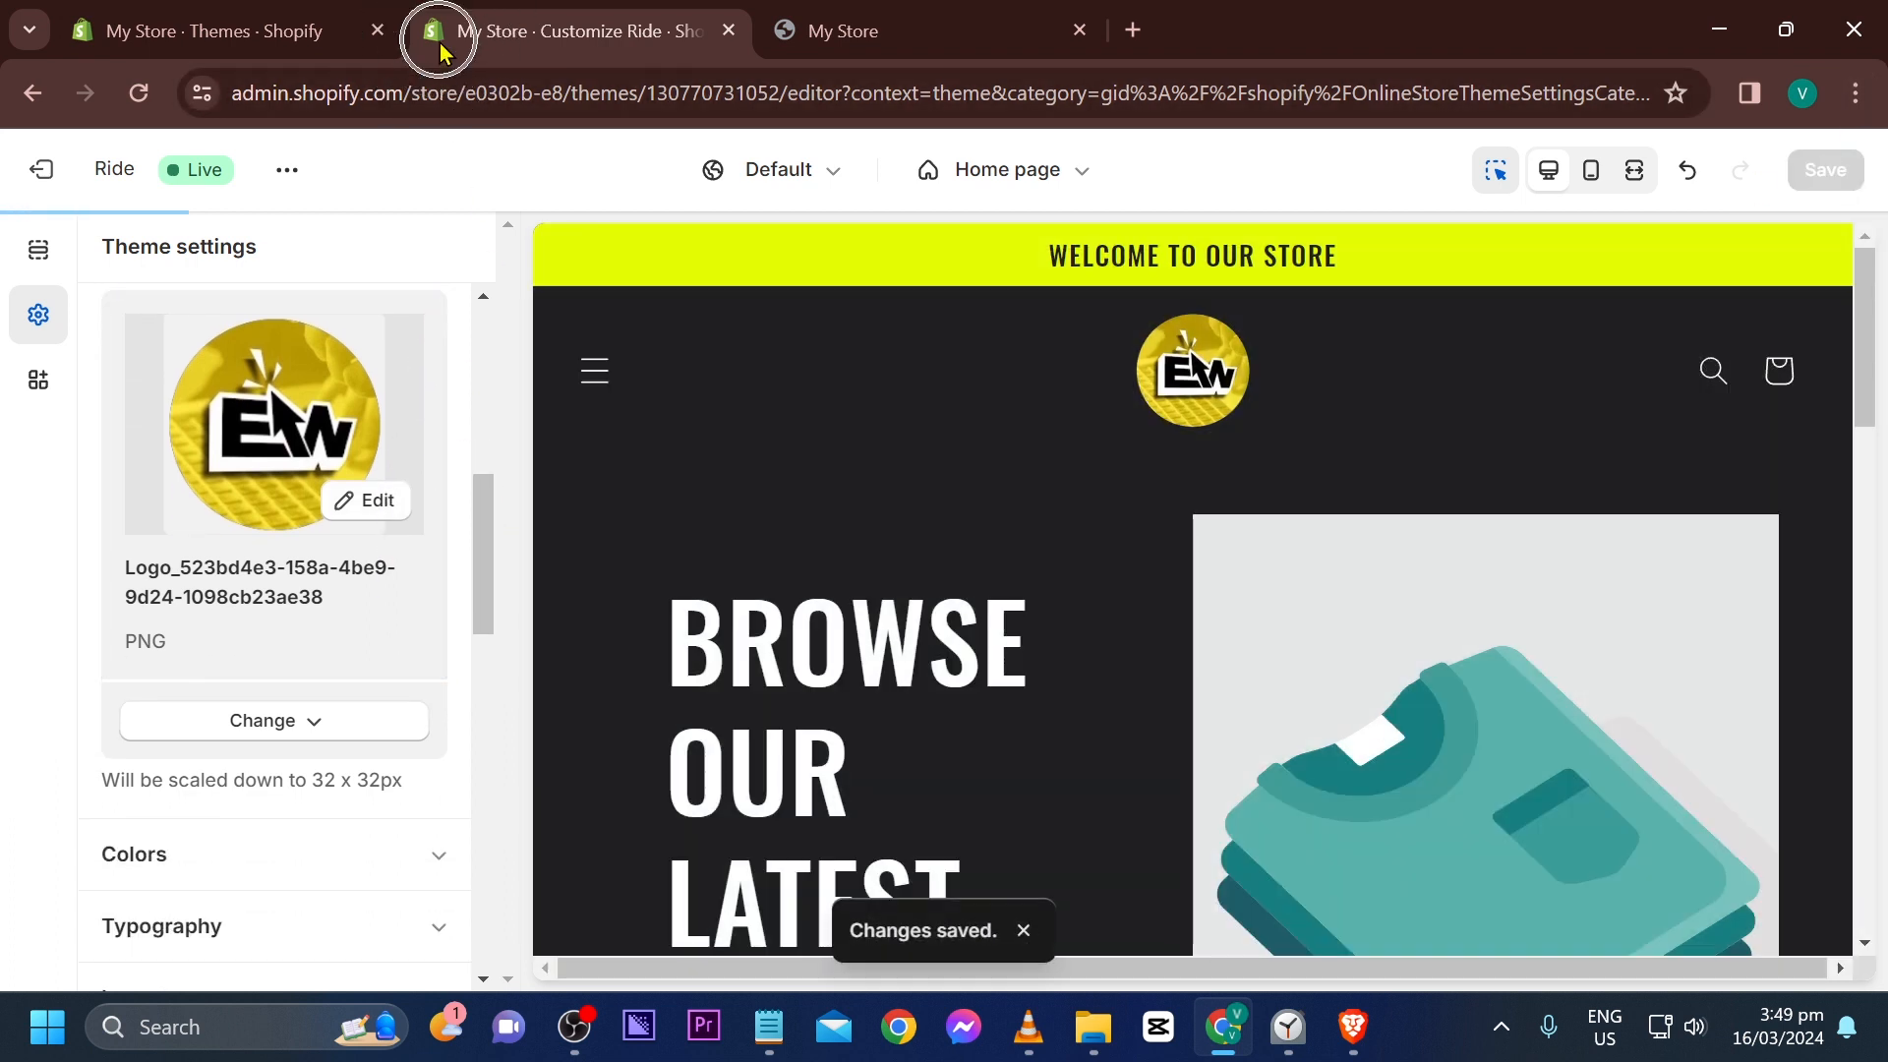
Switch to the storefront tab and check the logo in the header and the favicon
left_click(926, 30)
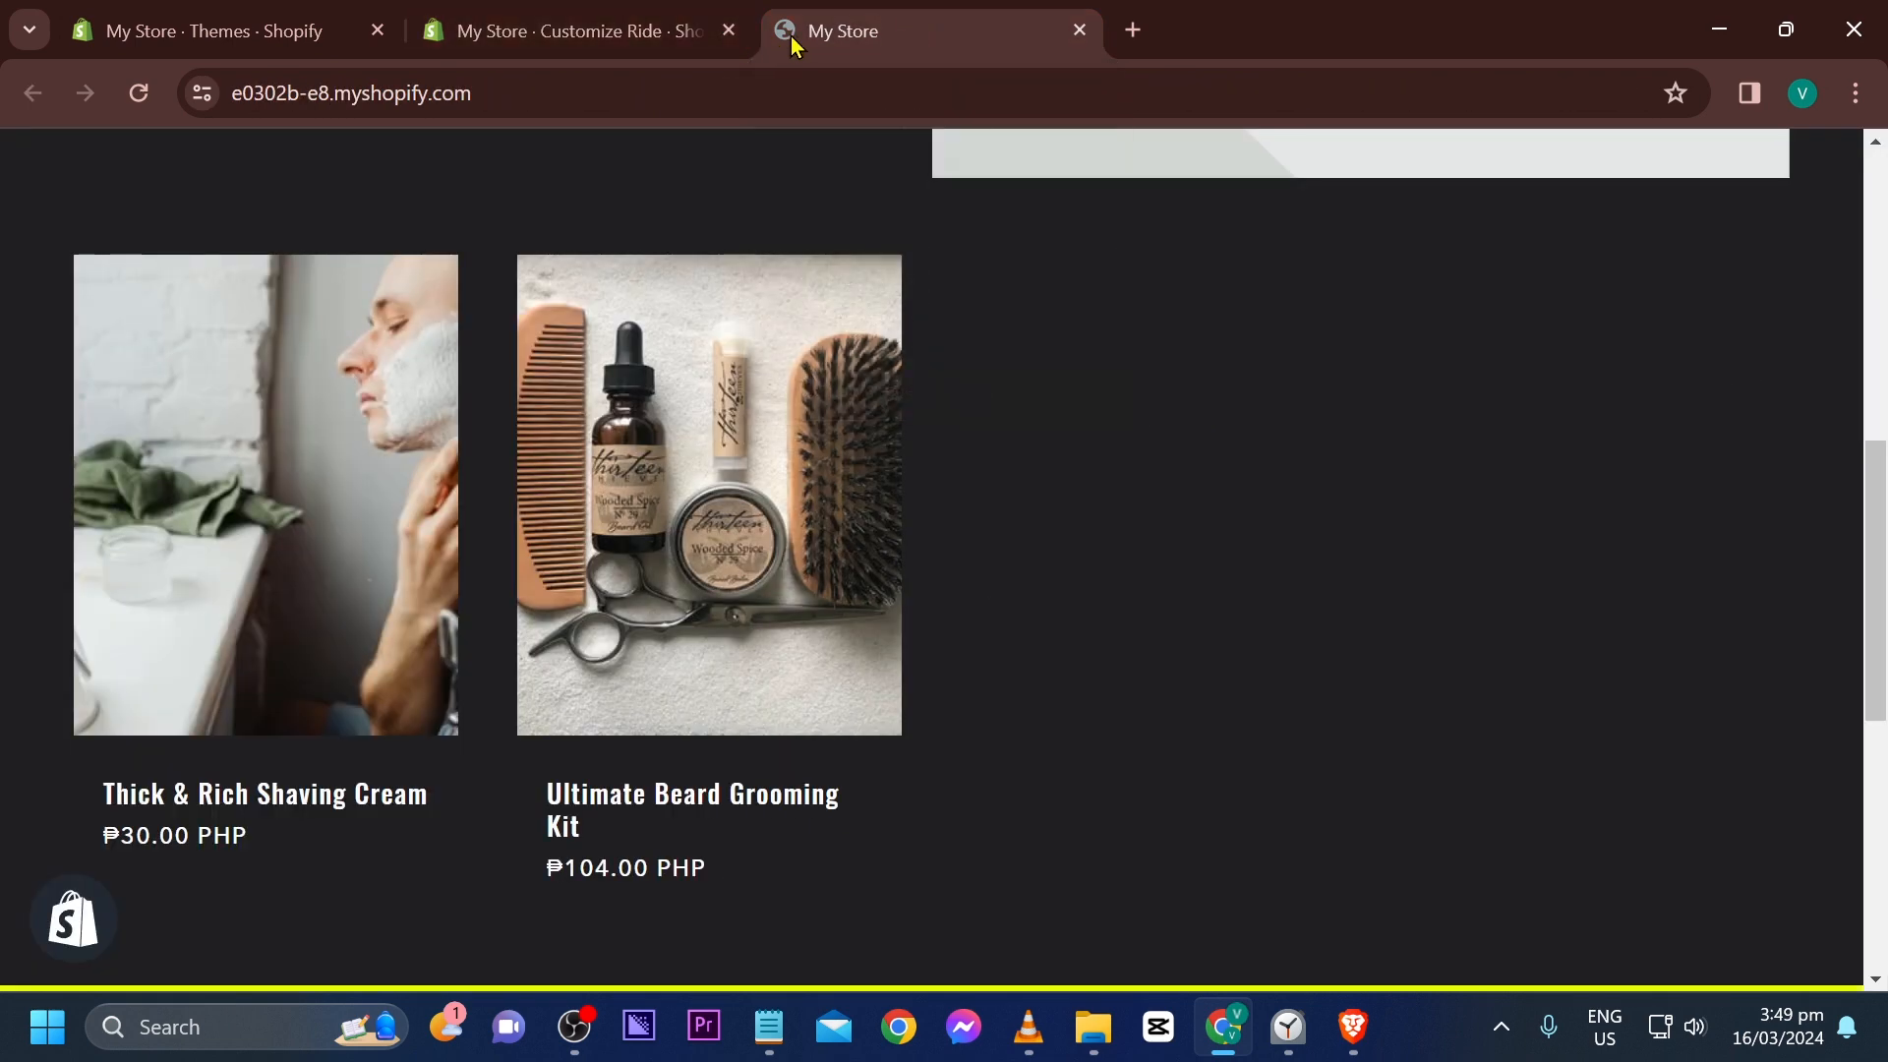
scroll(946, 584, "up", 9)
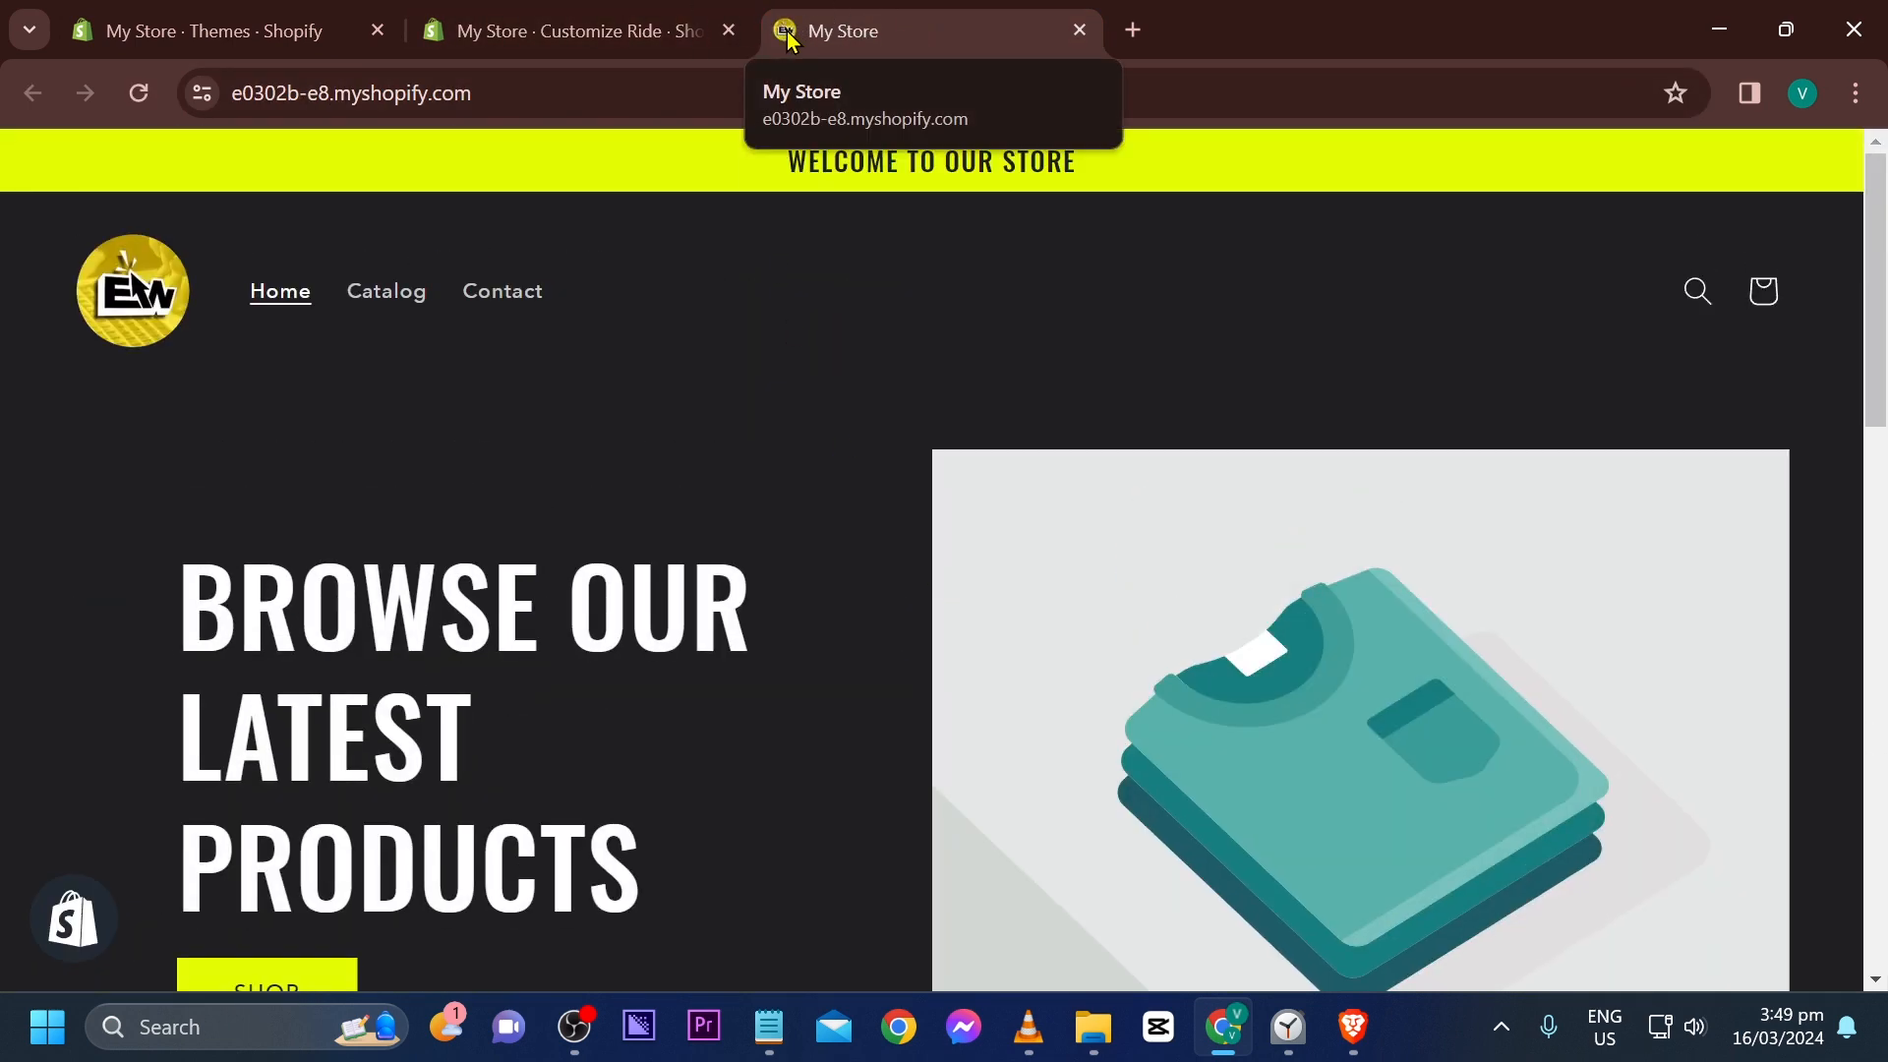
scroll(565, 727, "down", 4)
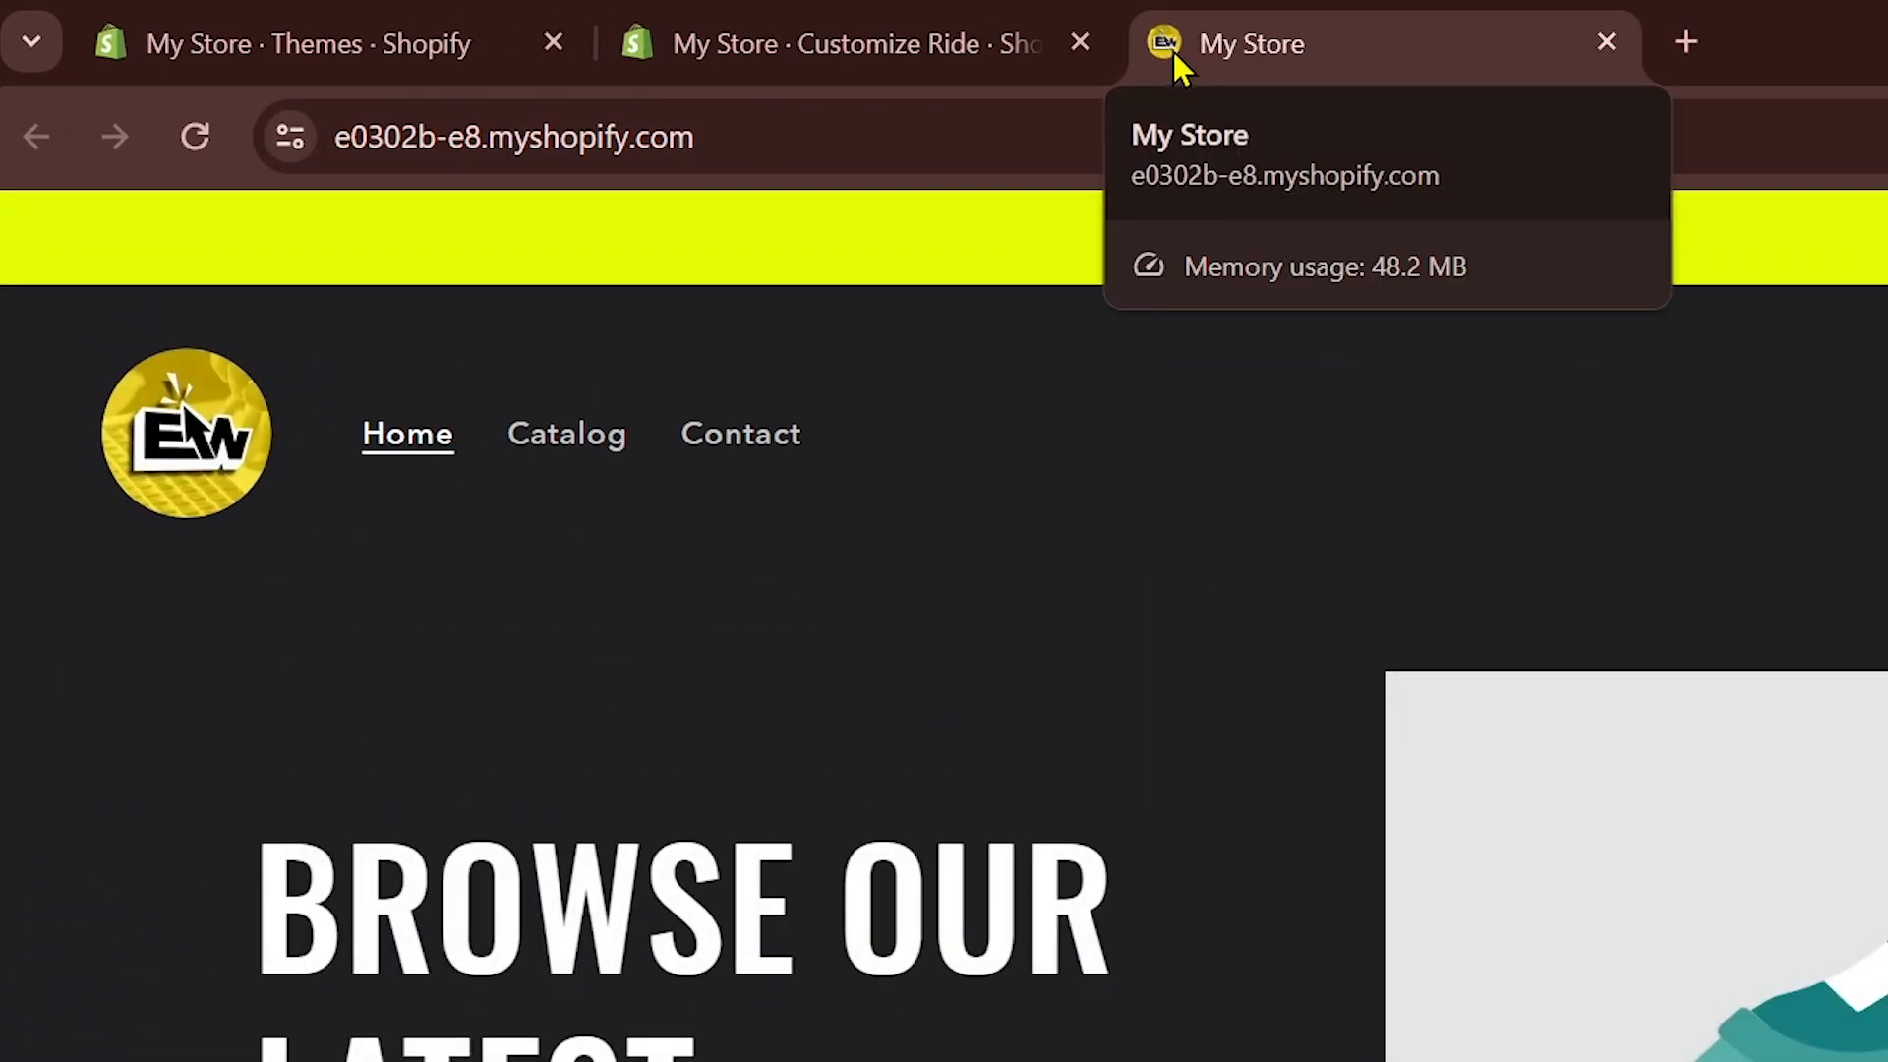
Return to the theme editor, look through the theme settings categories and open the Colors section
left_click(898, 42)
scroll(258, 572, "down", 4)
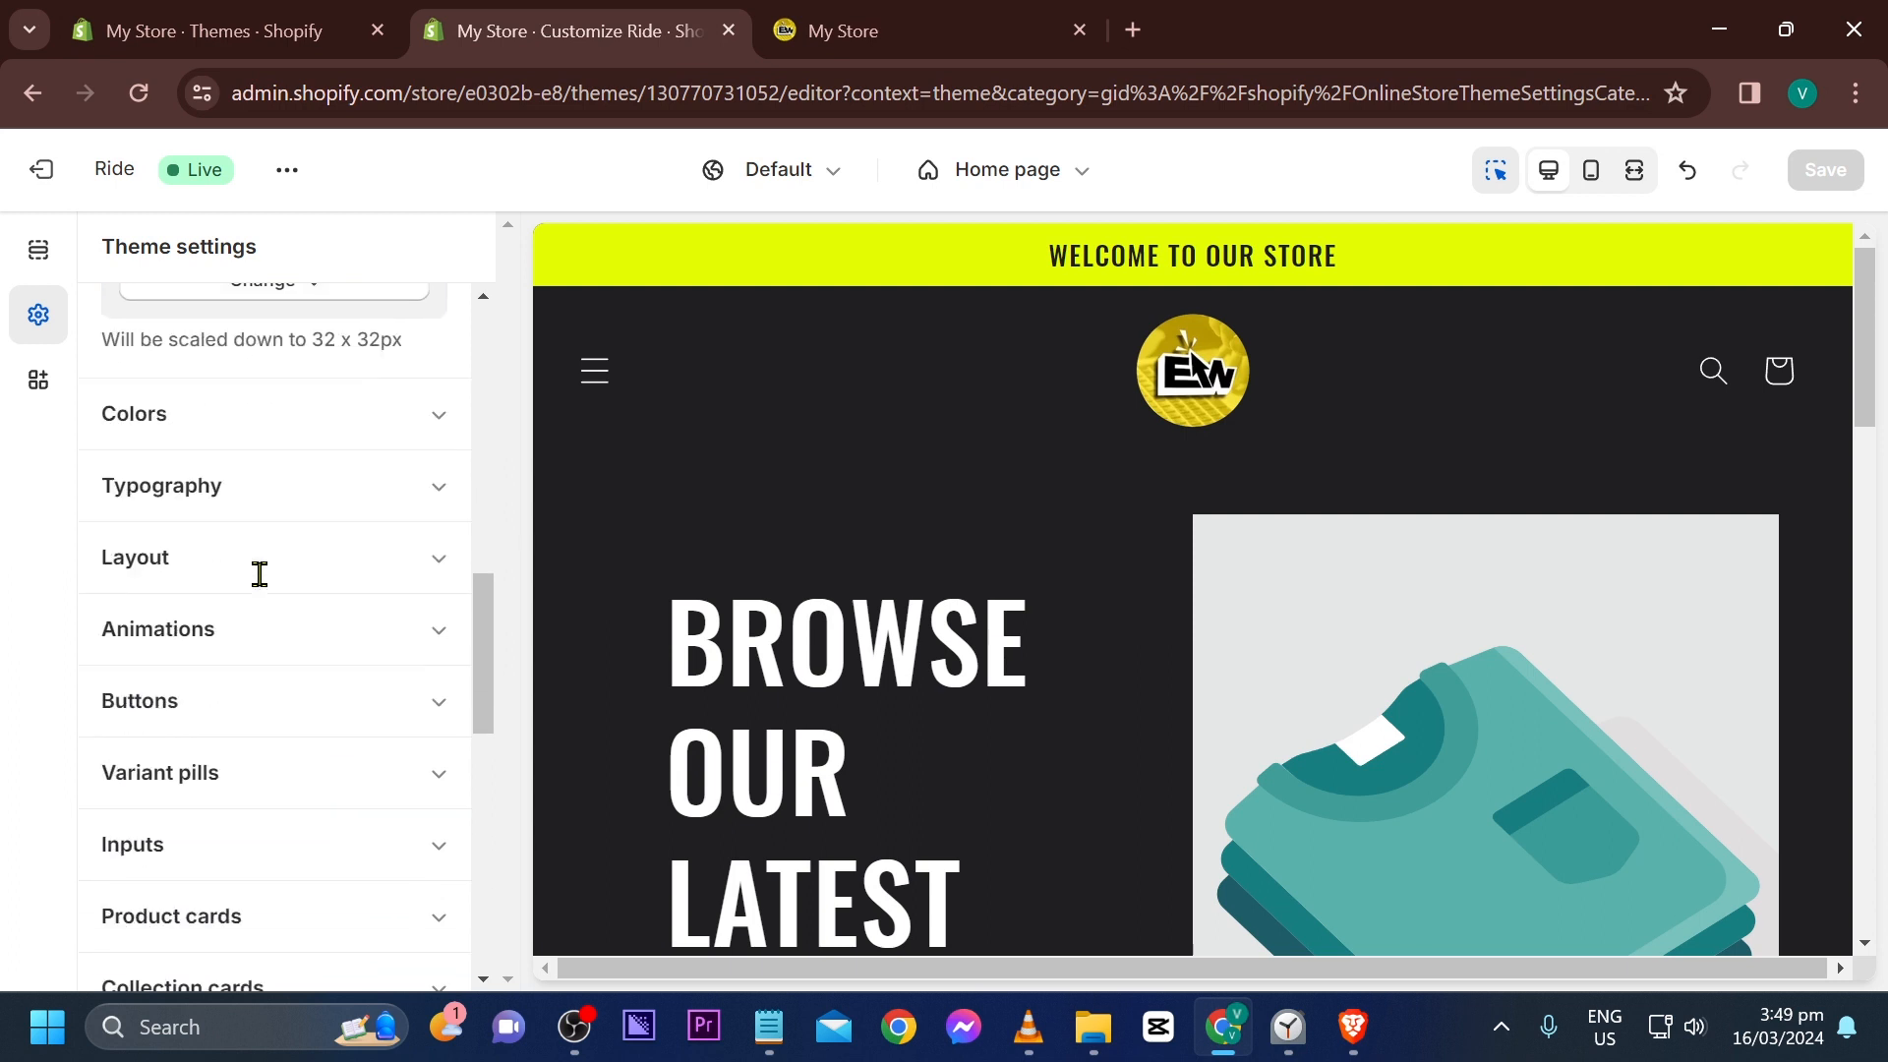
scroll(299, 434, "down", 7)
scroll(298, 434, "up", 2)
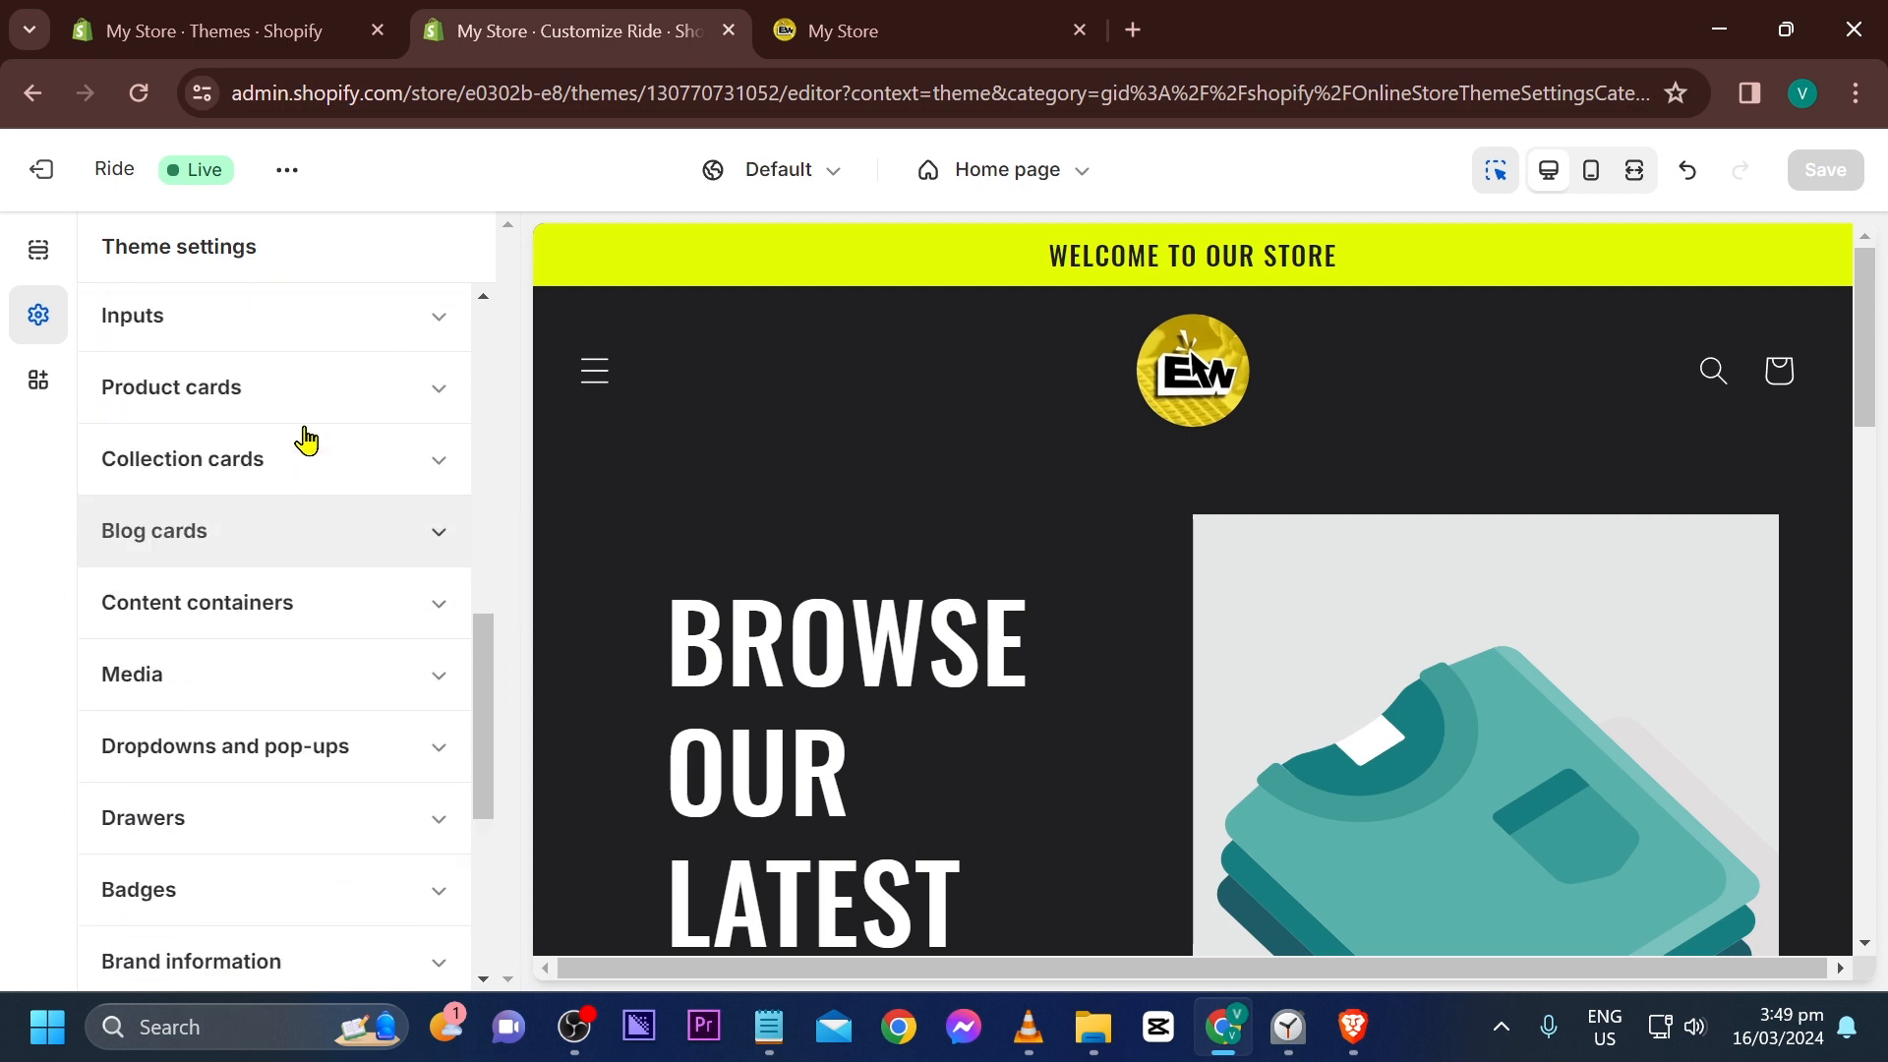
scroll(445, 508, "up", 2)
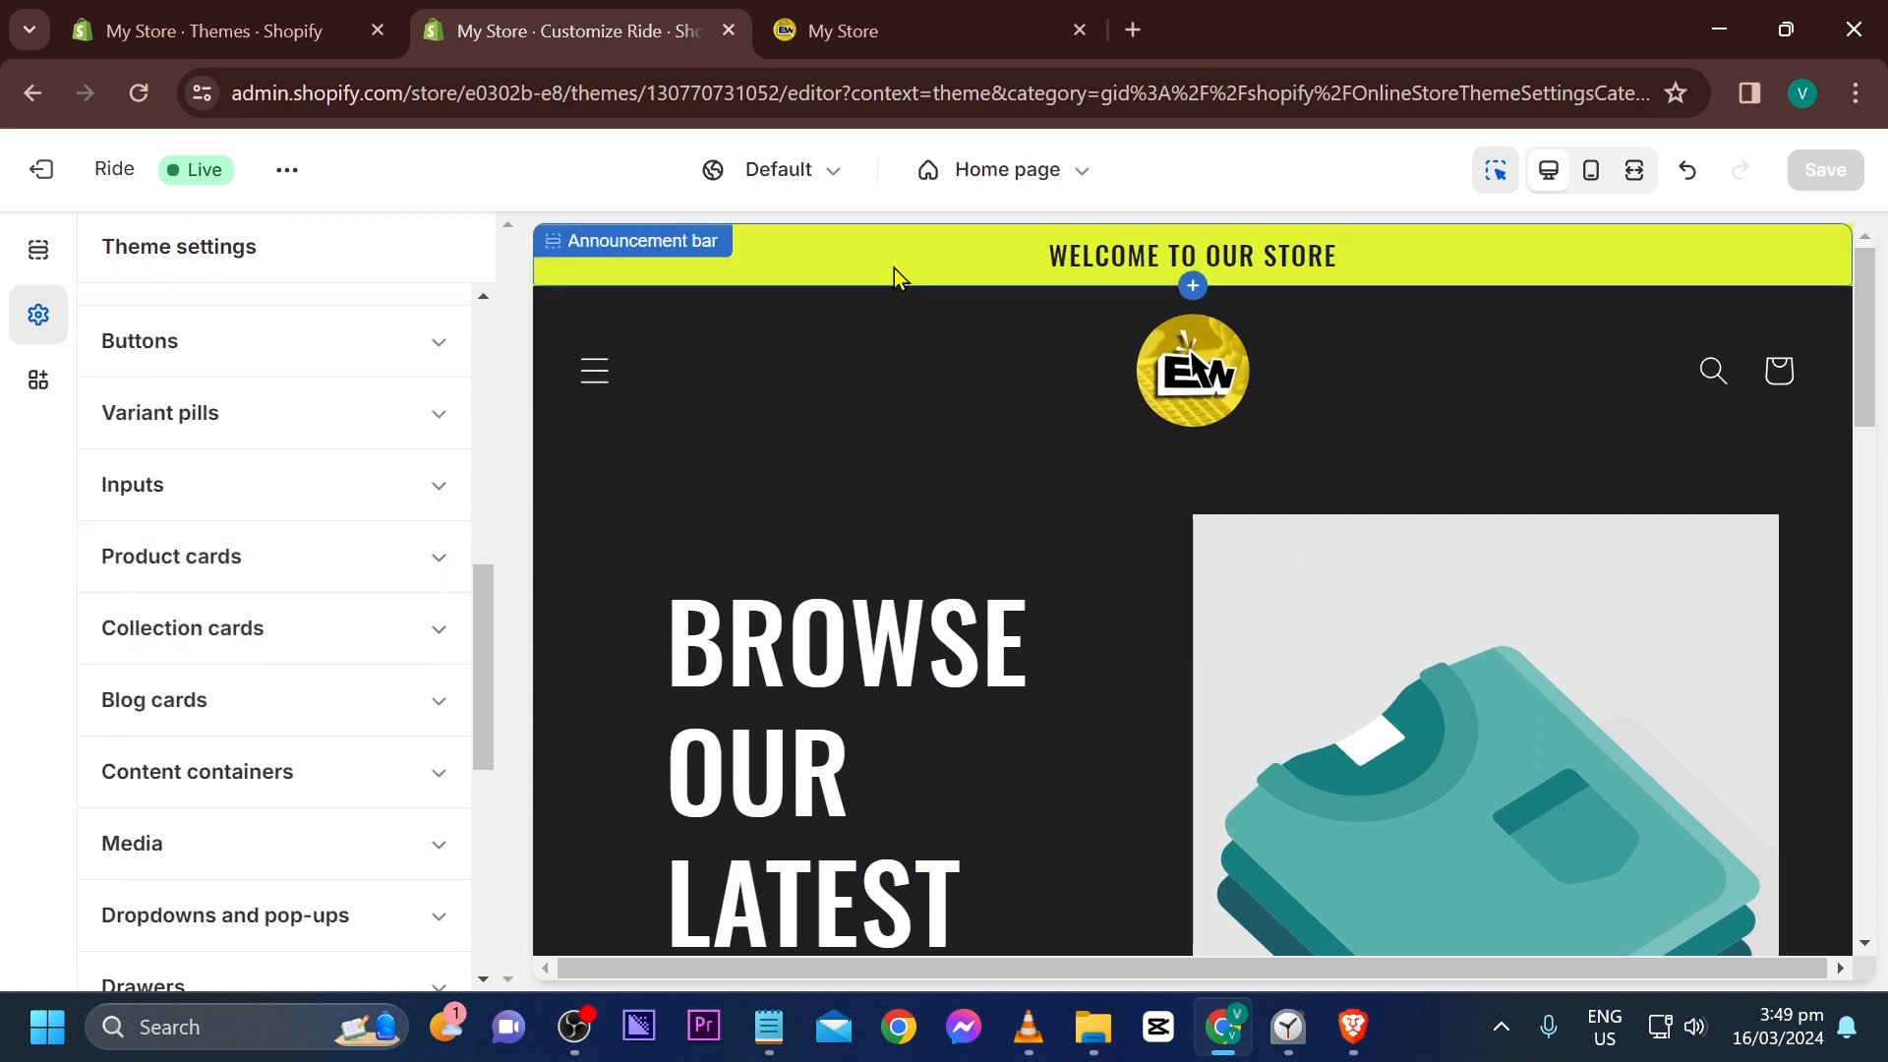
scroll(271, 468, "up", 2)
scroll(274, 468, "up", 5)
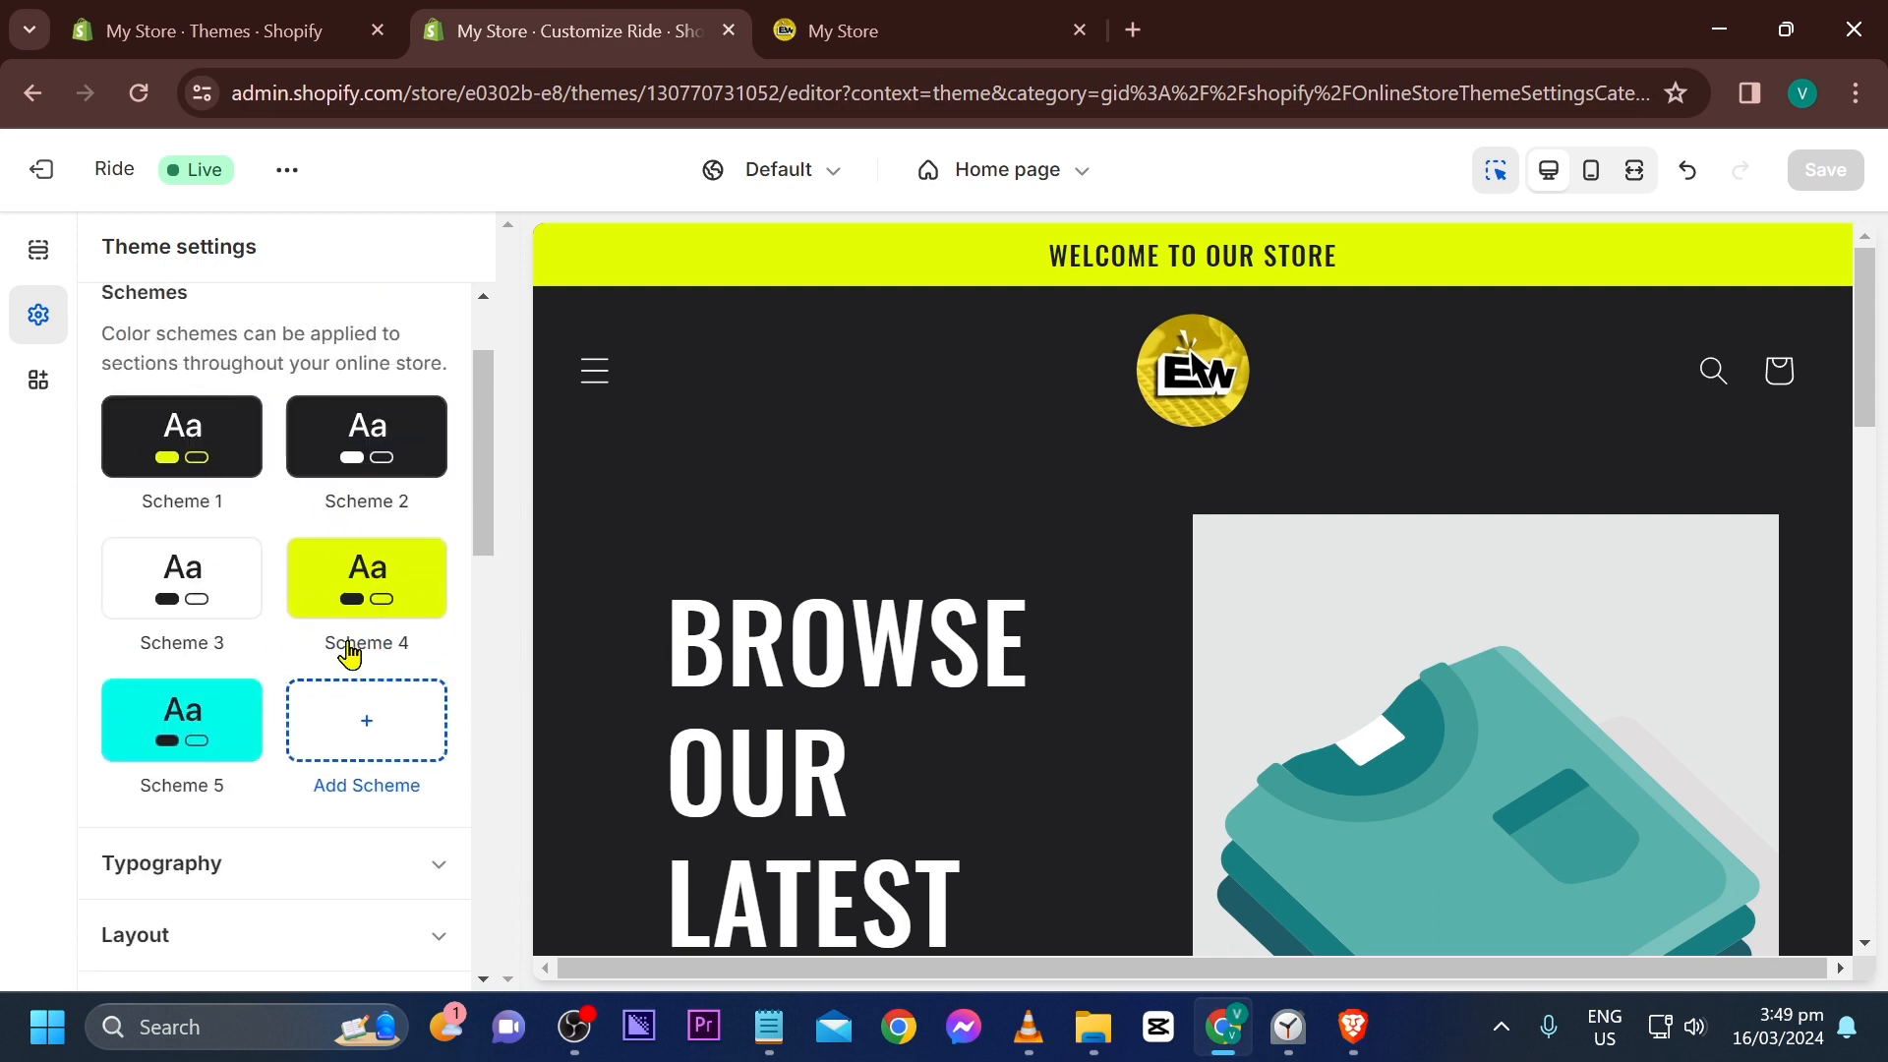
Add a new color scheme, review its color options and return to the theme settings
left_click(387, 732)
scroll(282, 645, "down", 1)
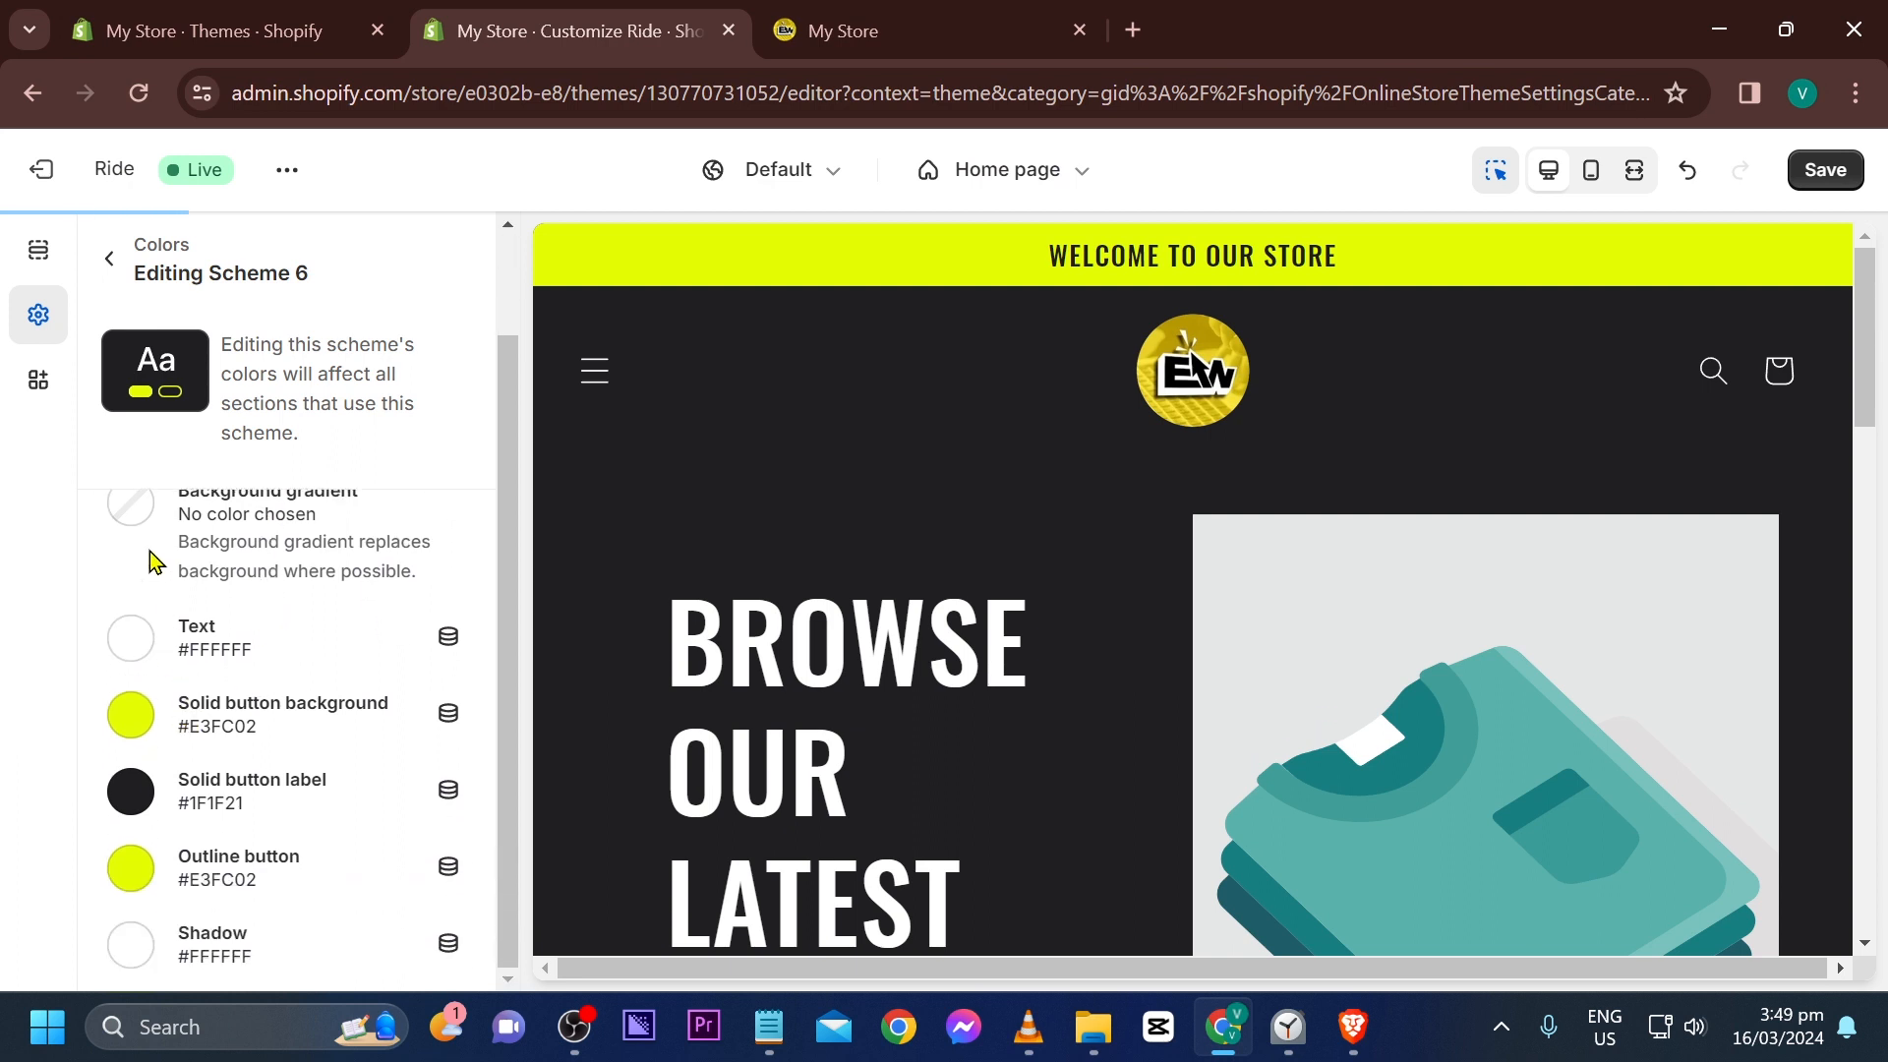
left_click(109, 258)
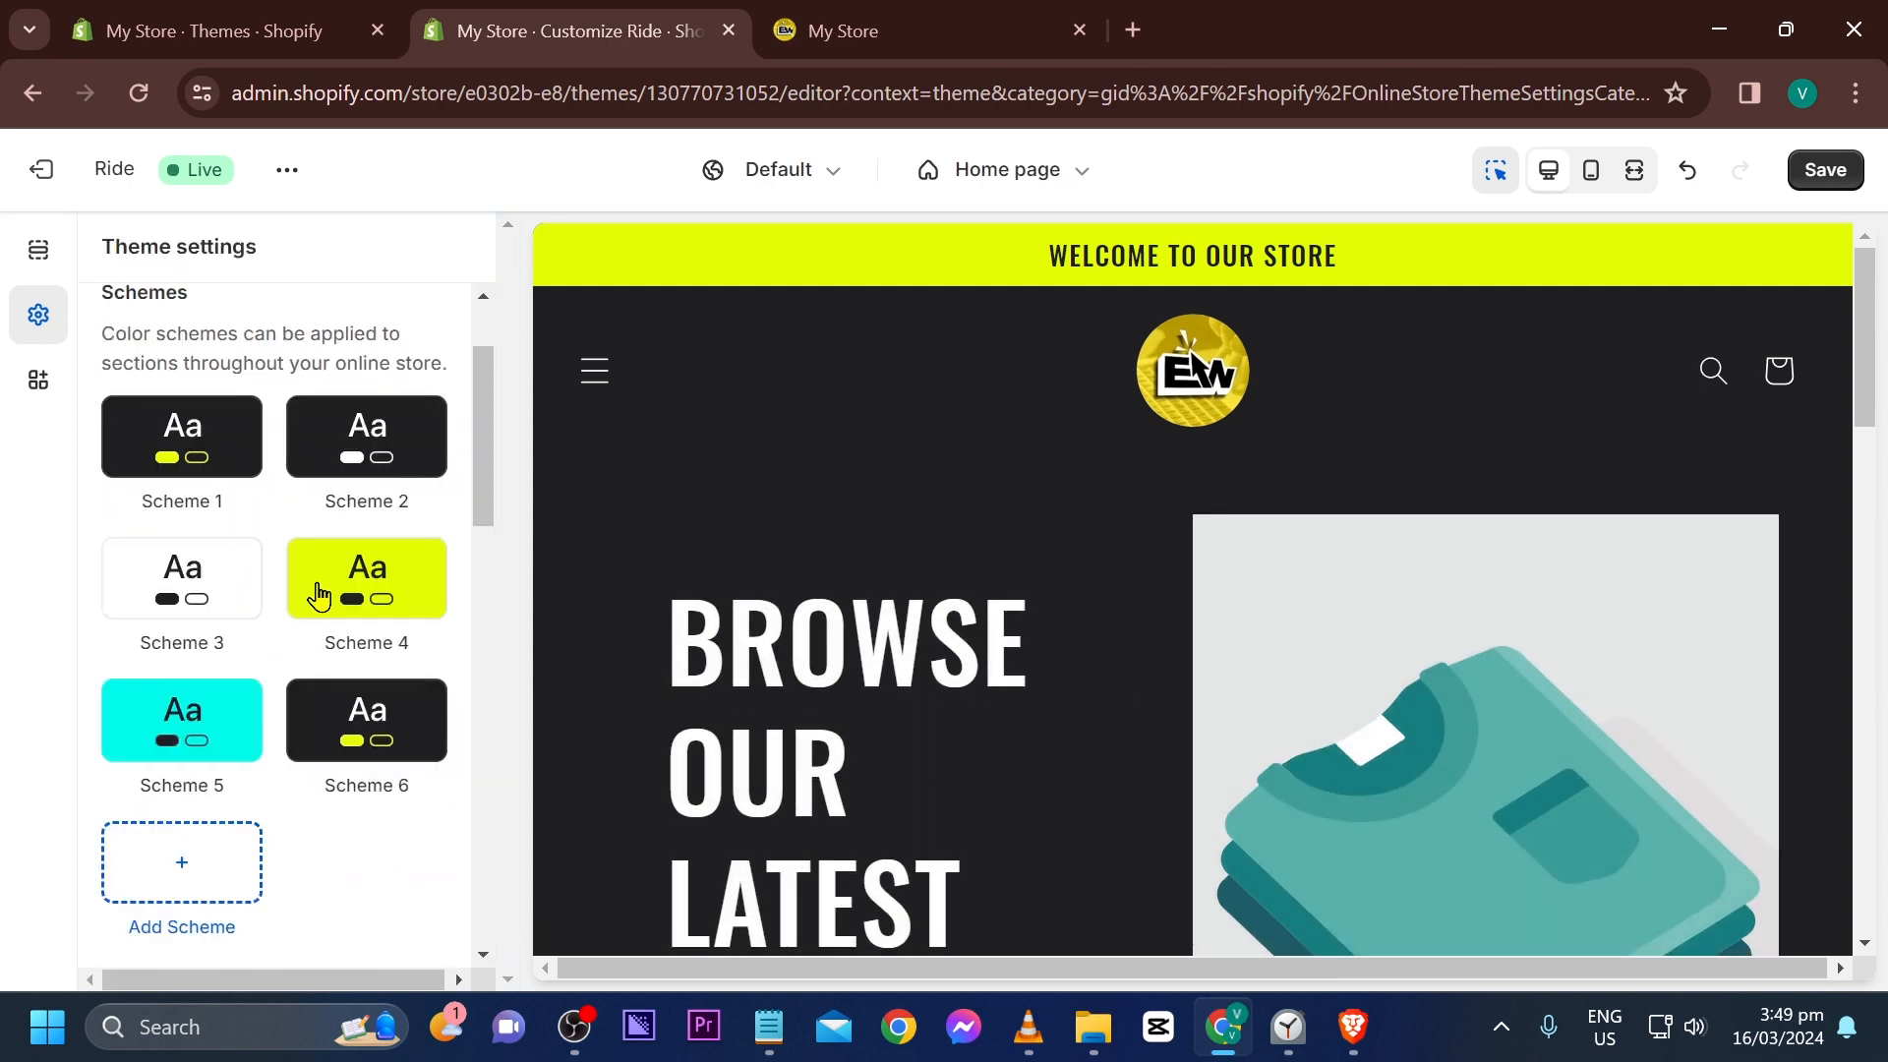
Open the Typography section and review the font and font size scale settings
scroll(172, 476, "down", 5)
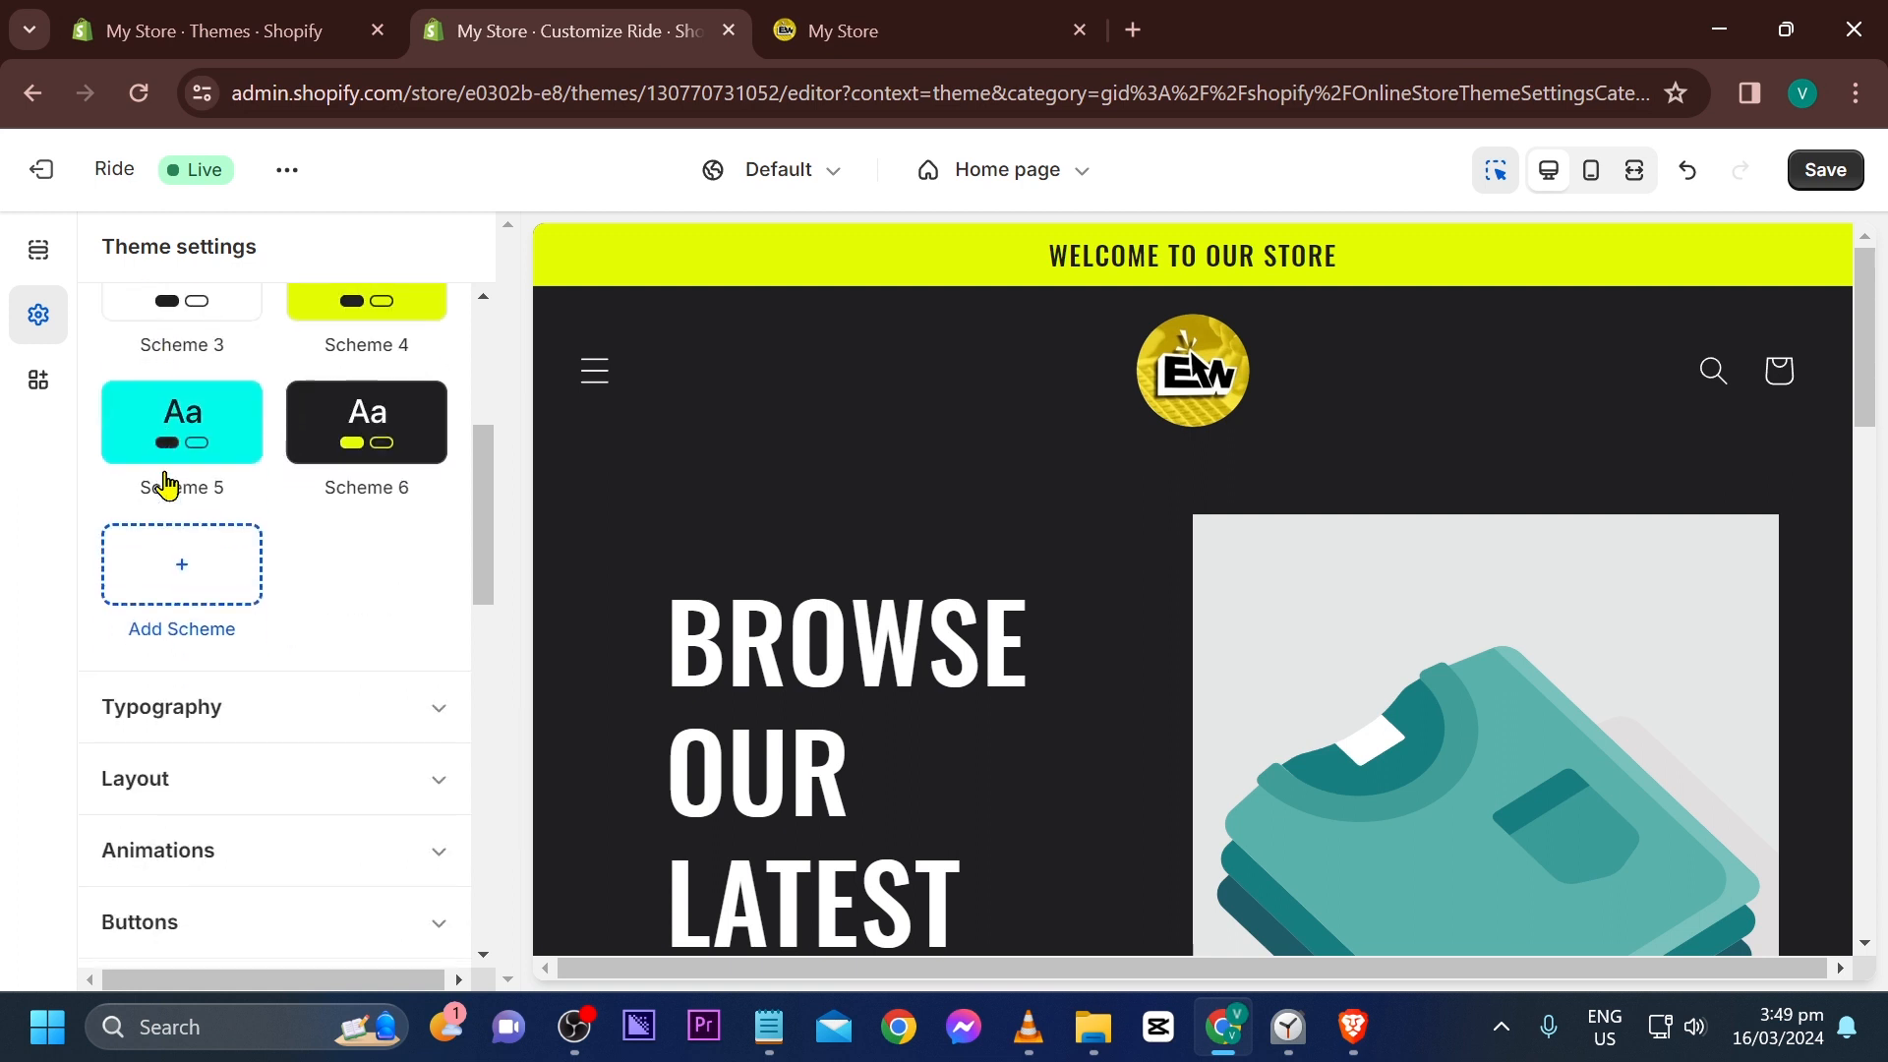
left_click(236, 559)
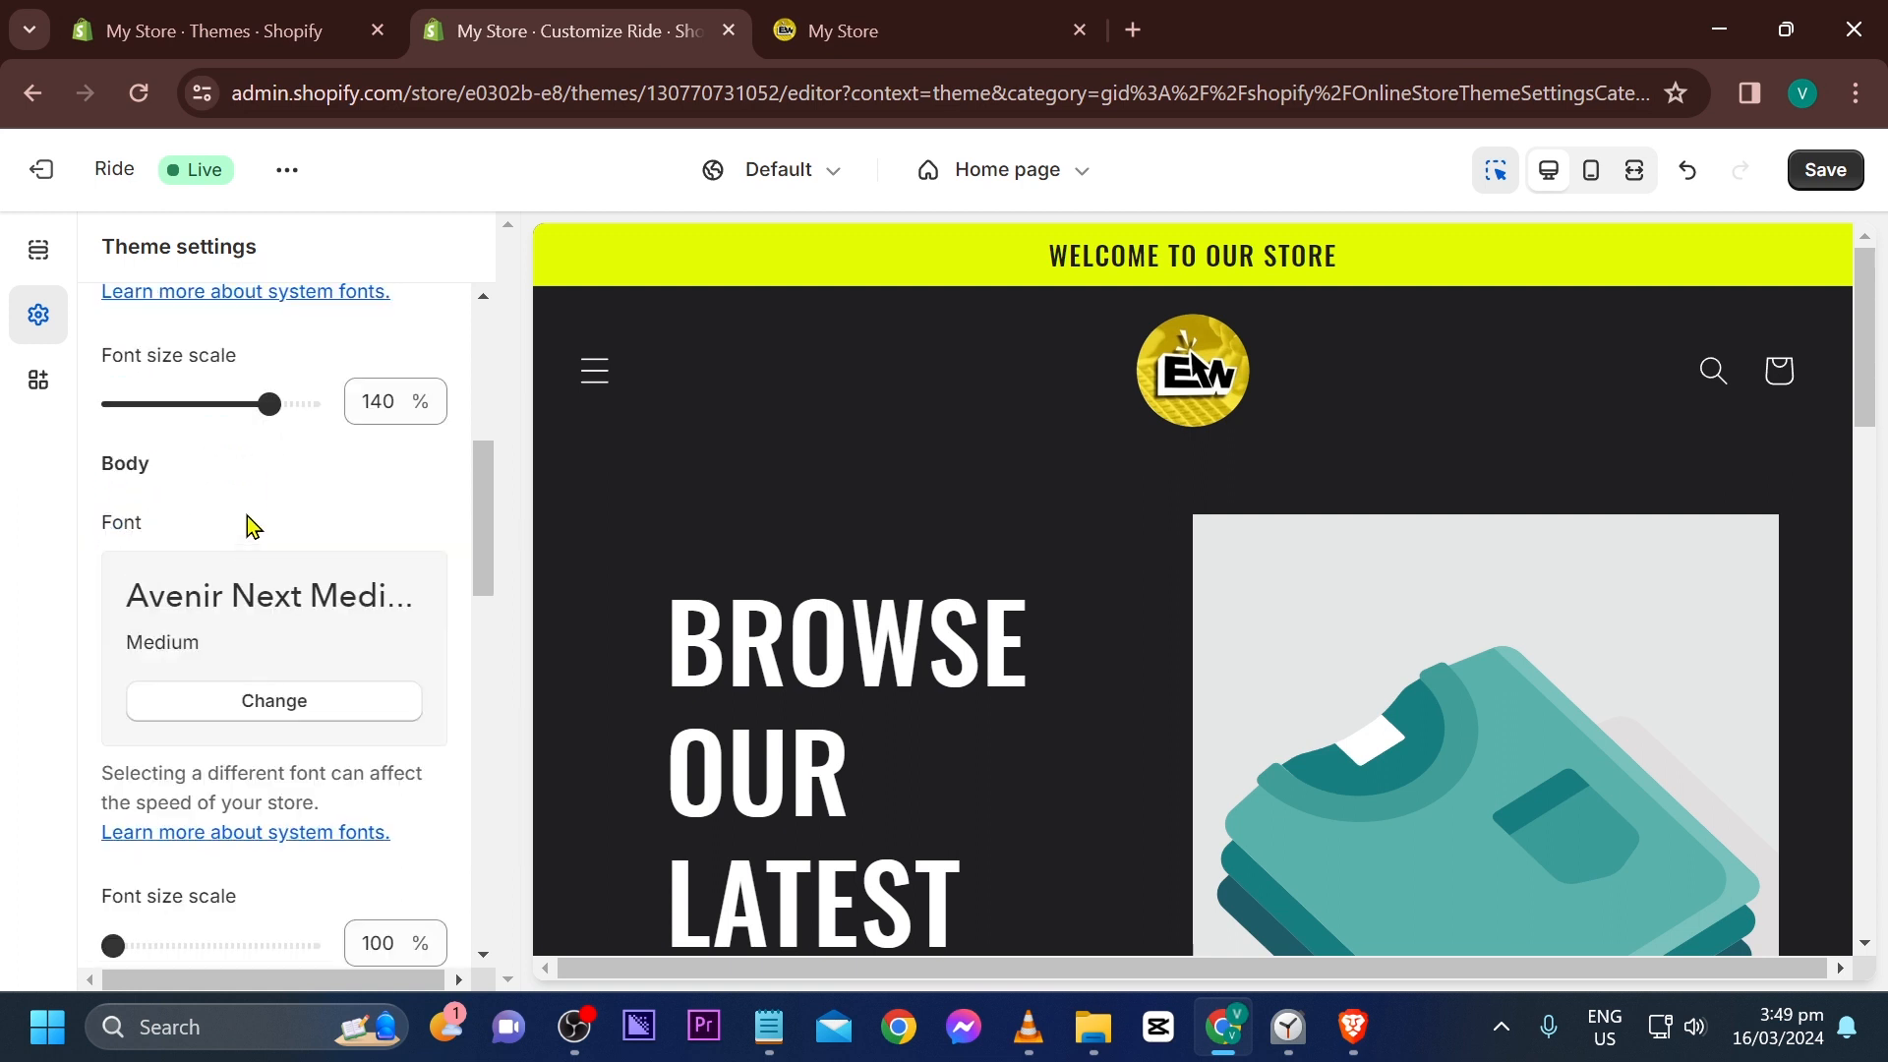
scroll(245, 515, "down", 2)
left_click_drag(212, 451, 272, 450)
left_click(271, 450)
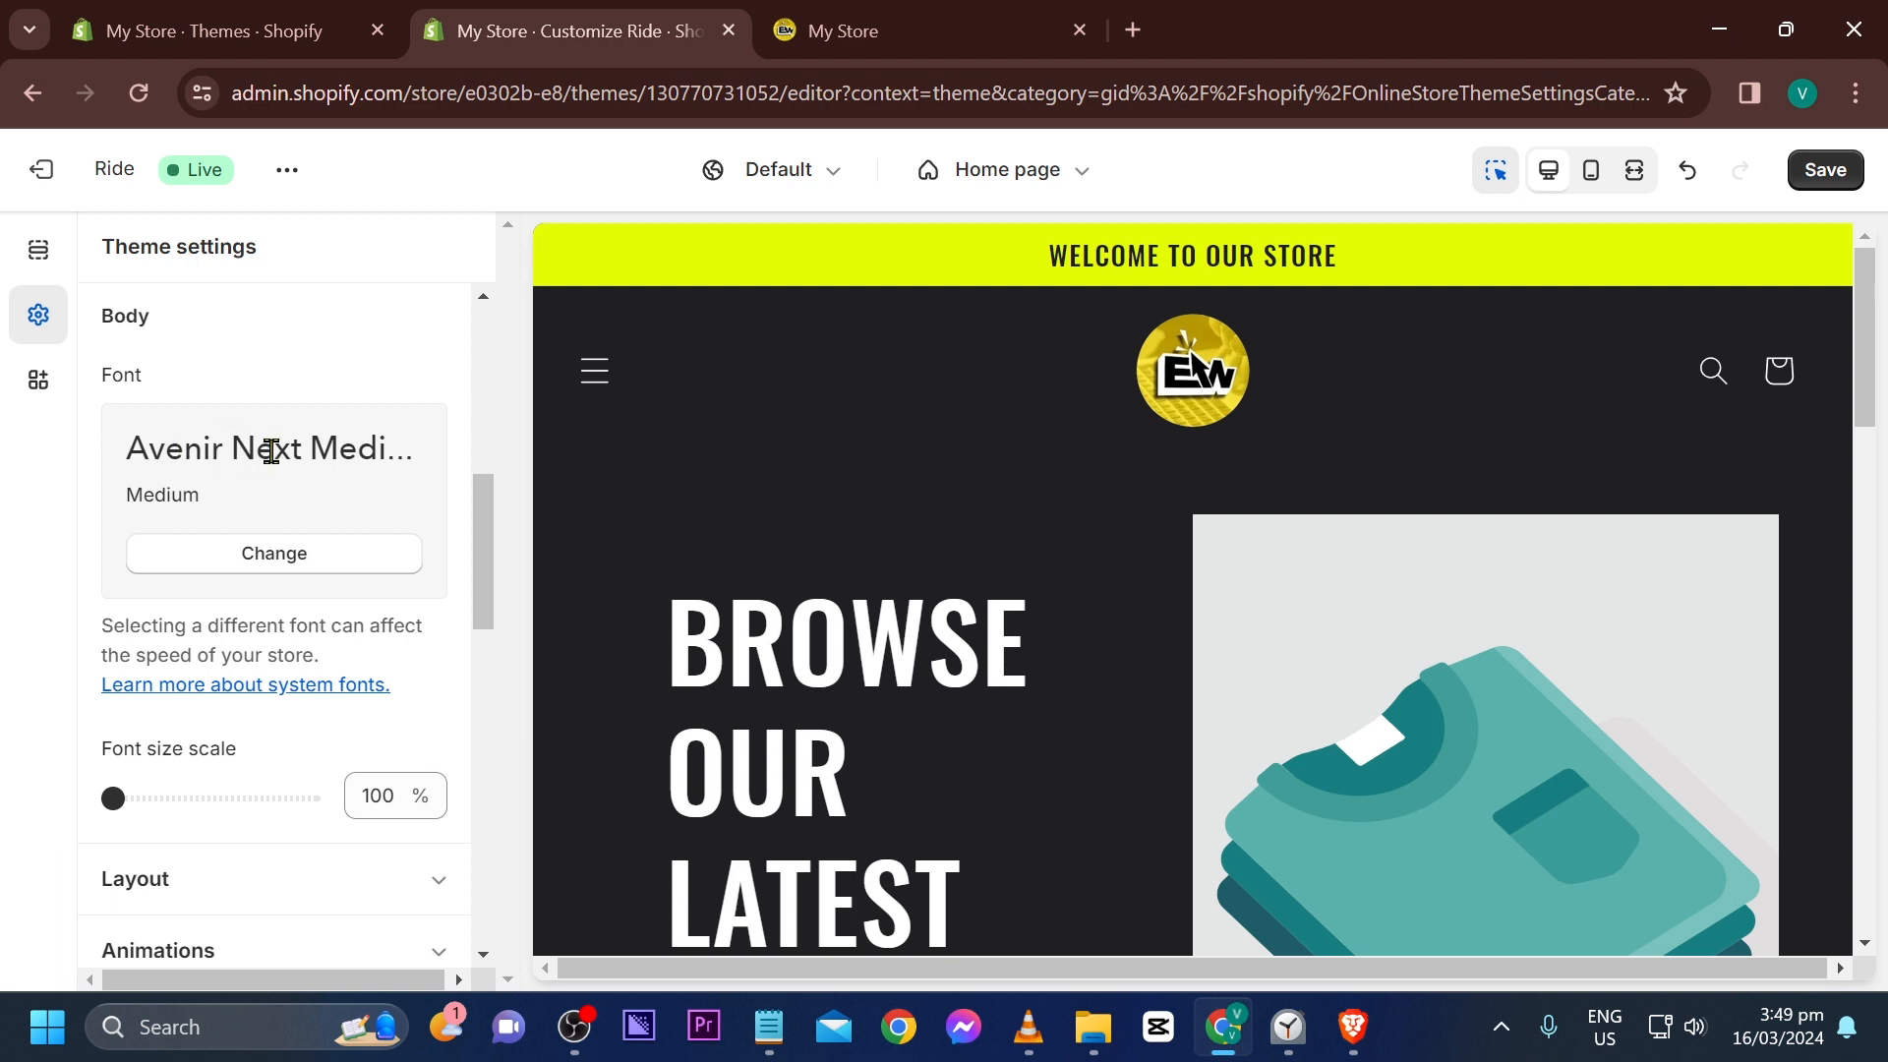
scroll(203, 425, "up", 2)
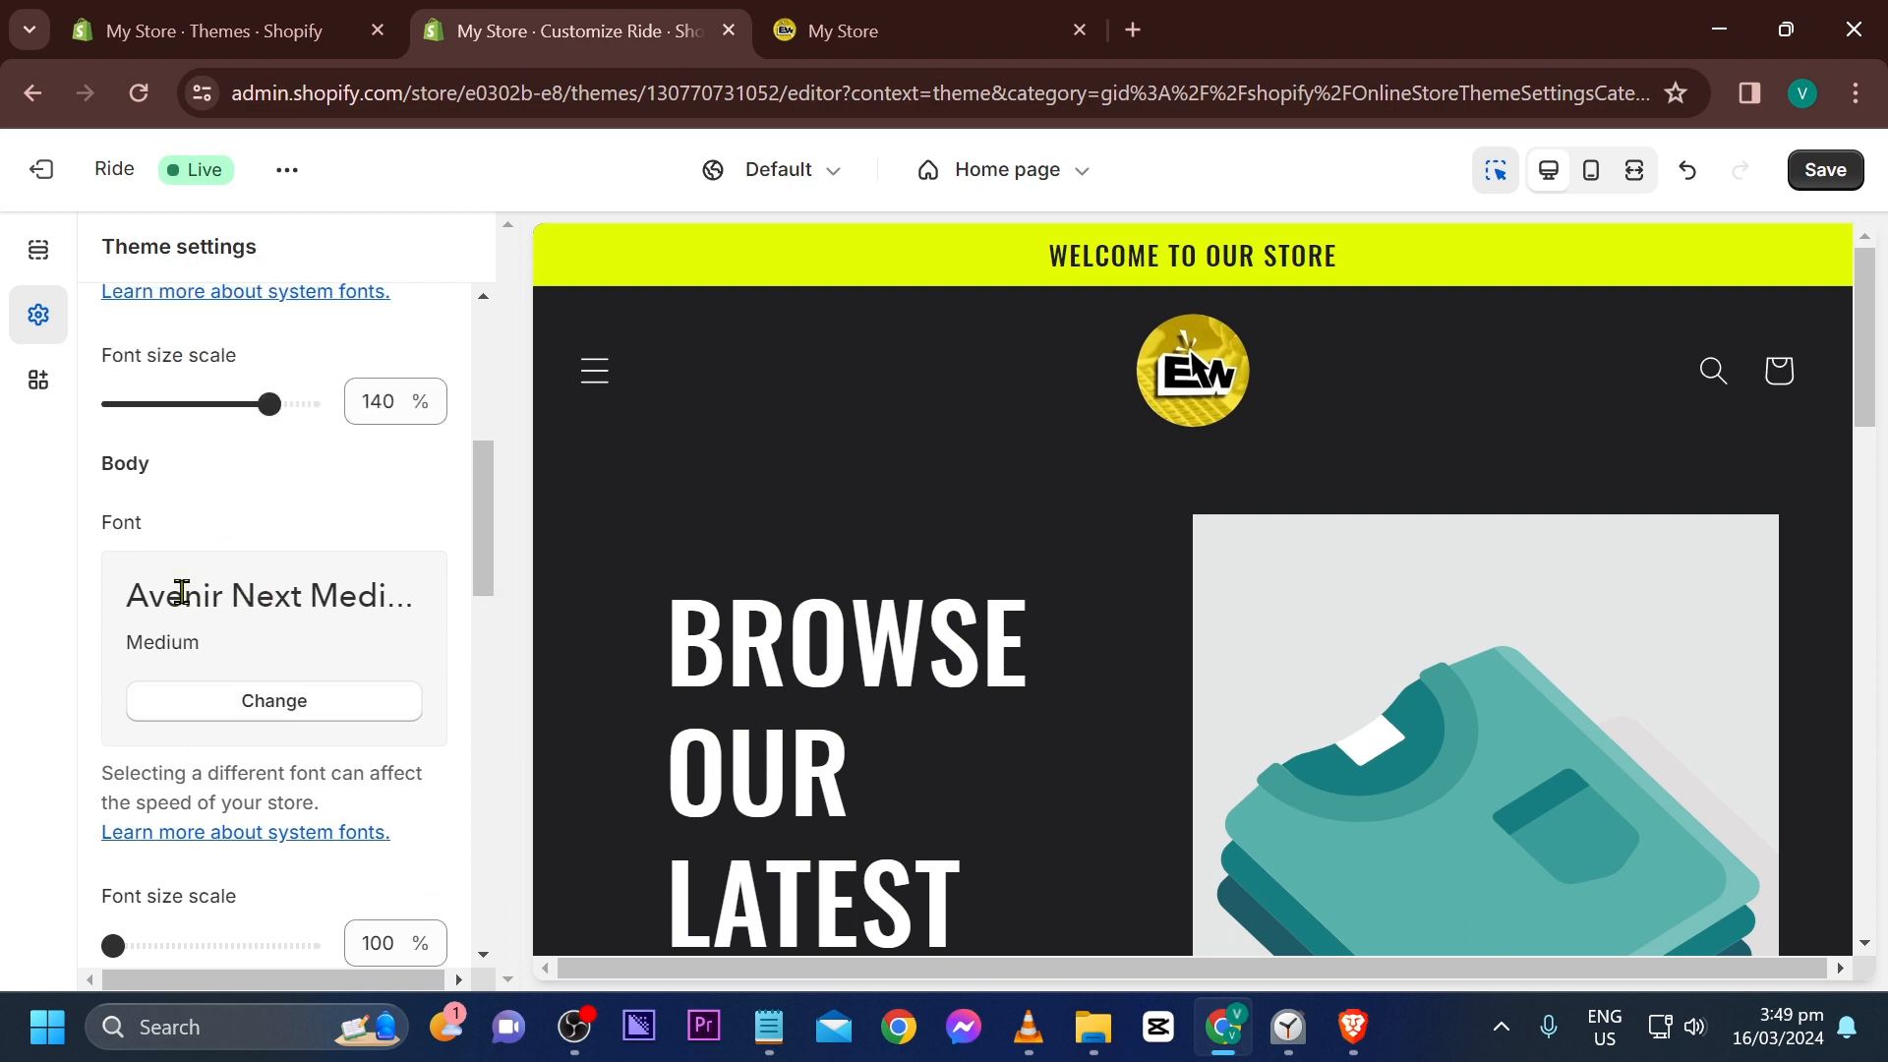
Preview Abril Fatface and Akko as the body font on the home page, and cancel the font change
left_click(295, 701)
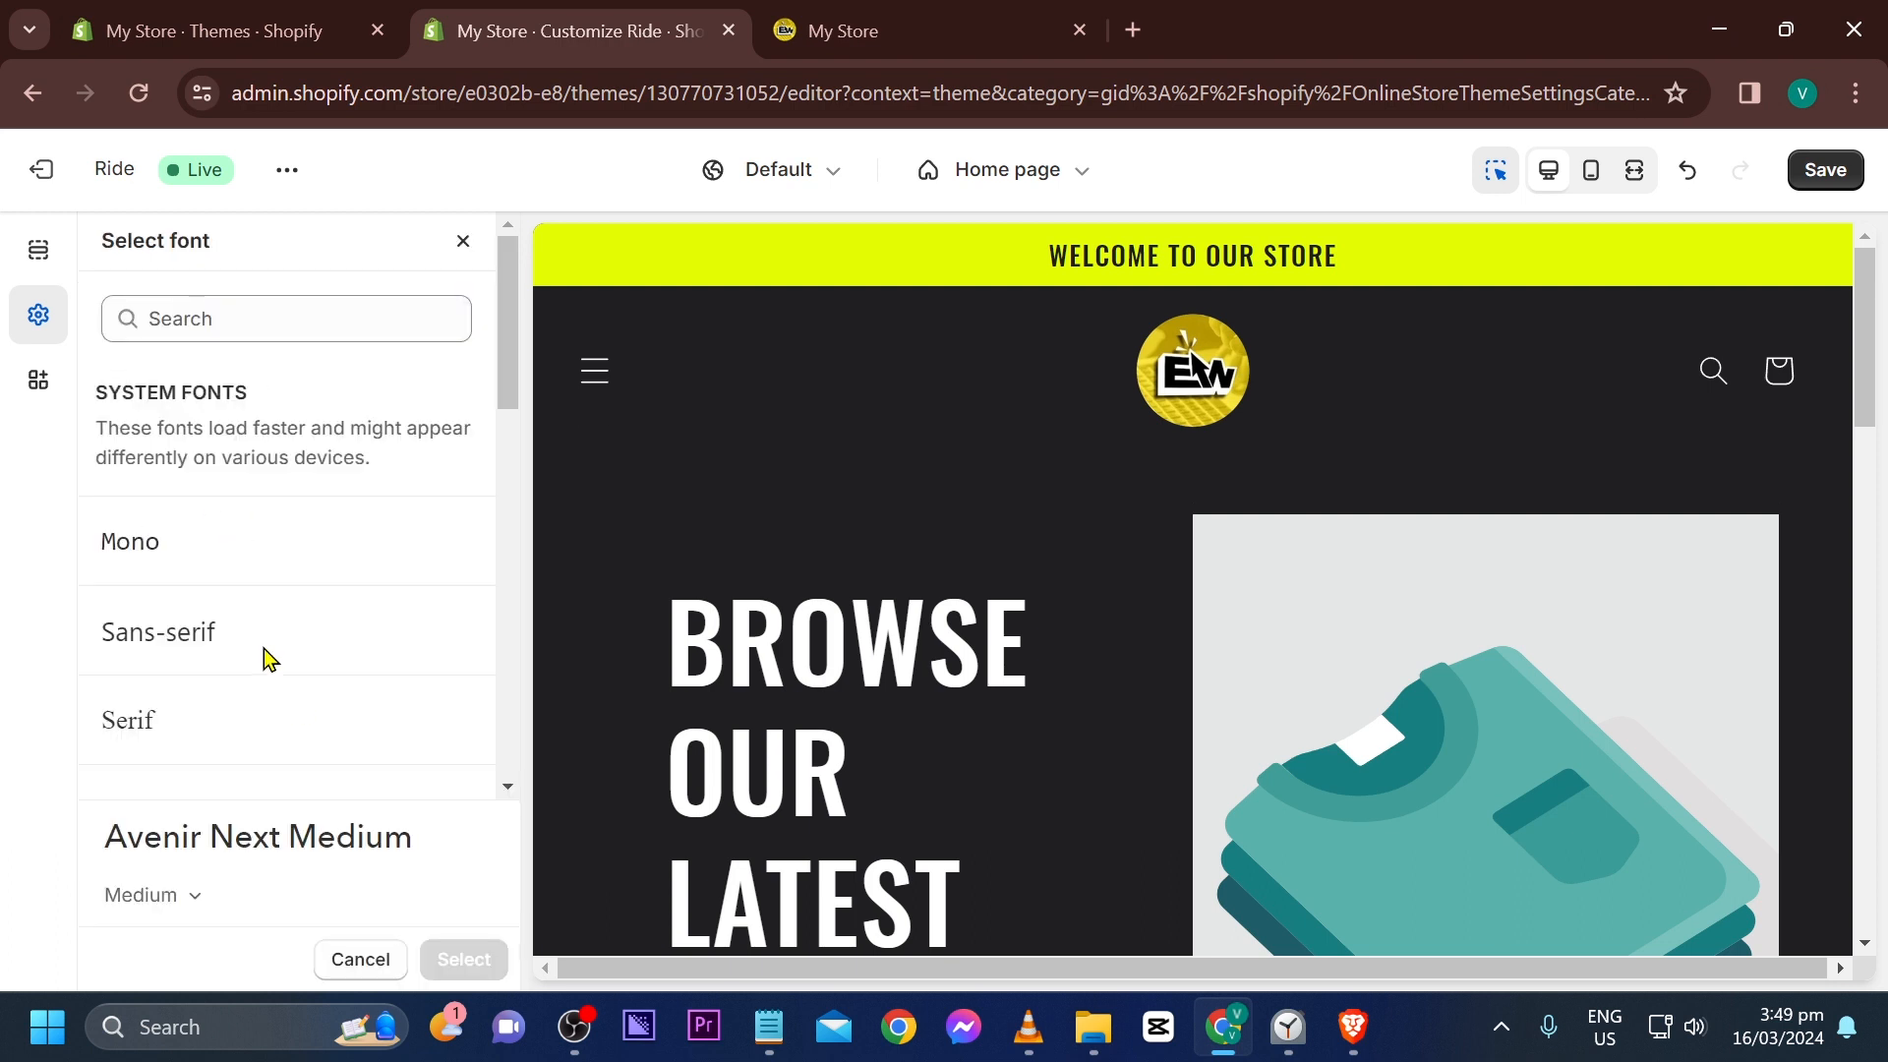
scroll(275, 587, "down", 6)
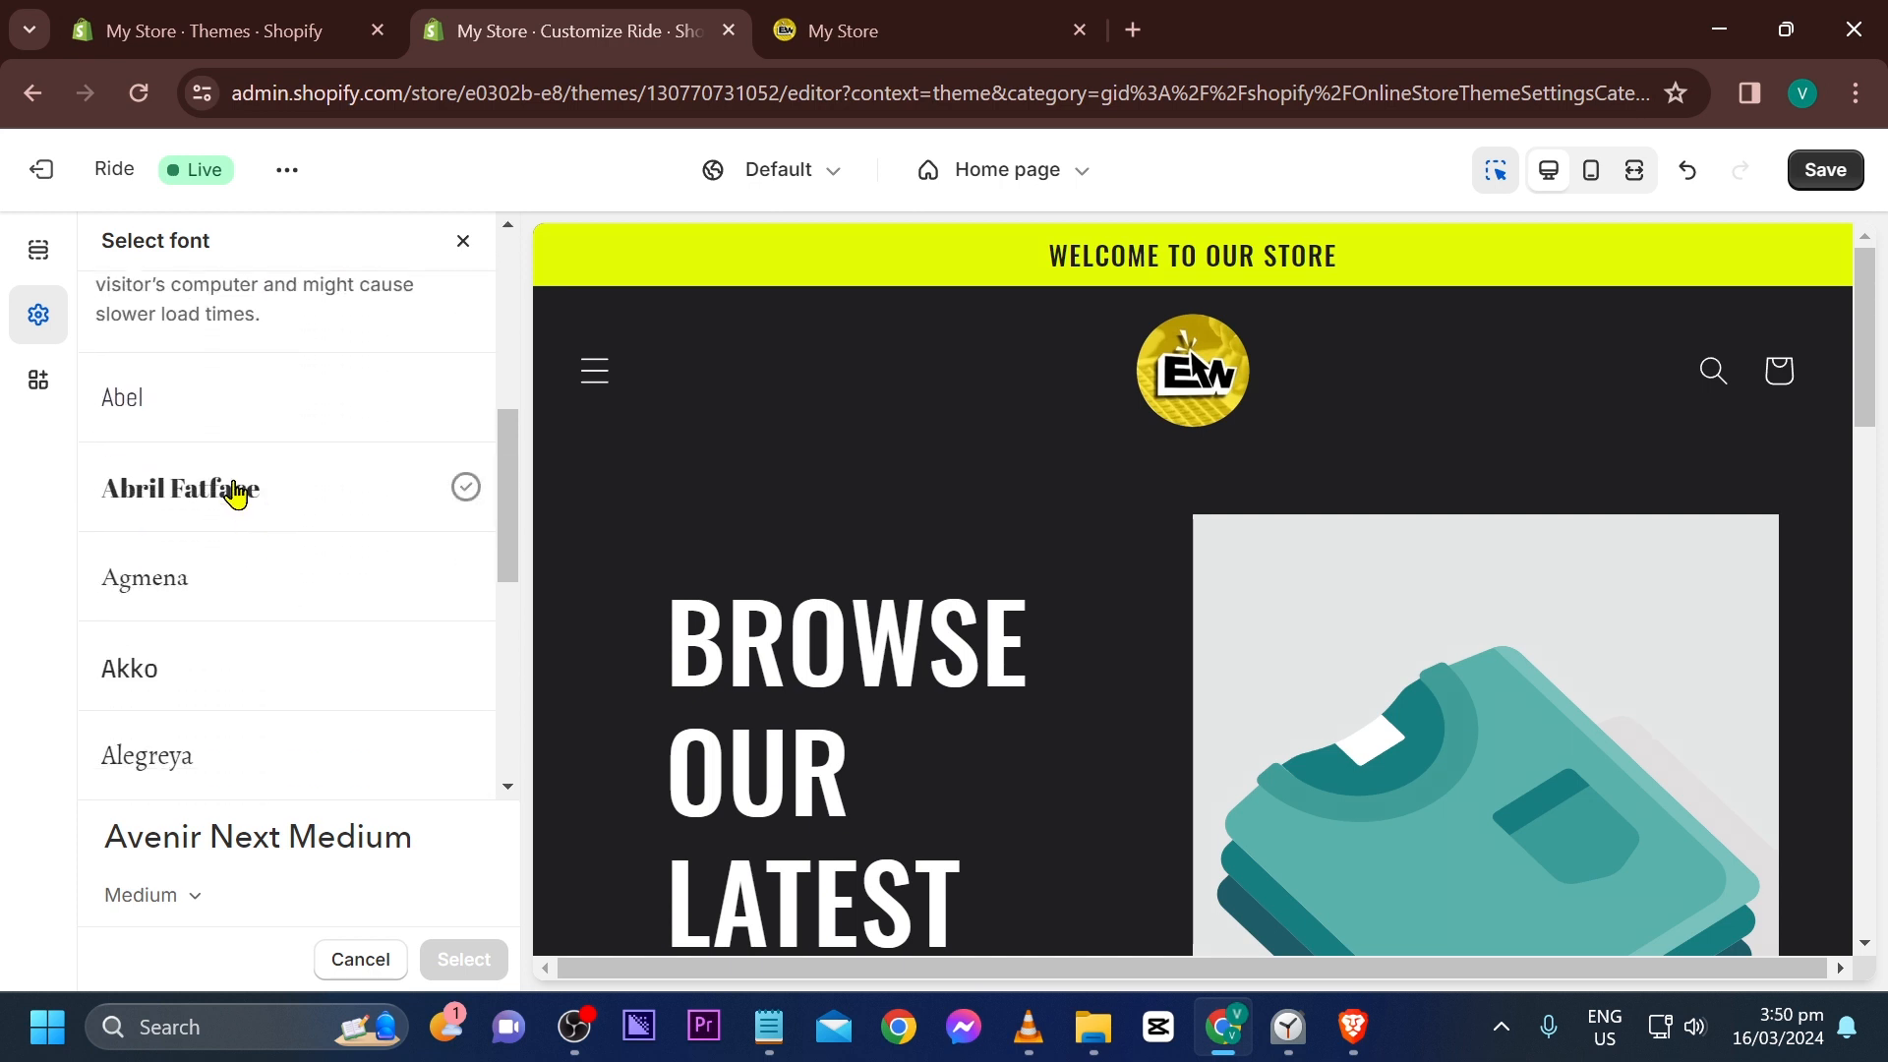
left_click(235, 494)
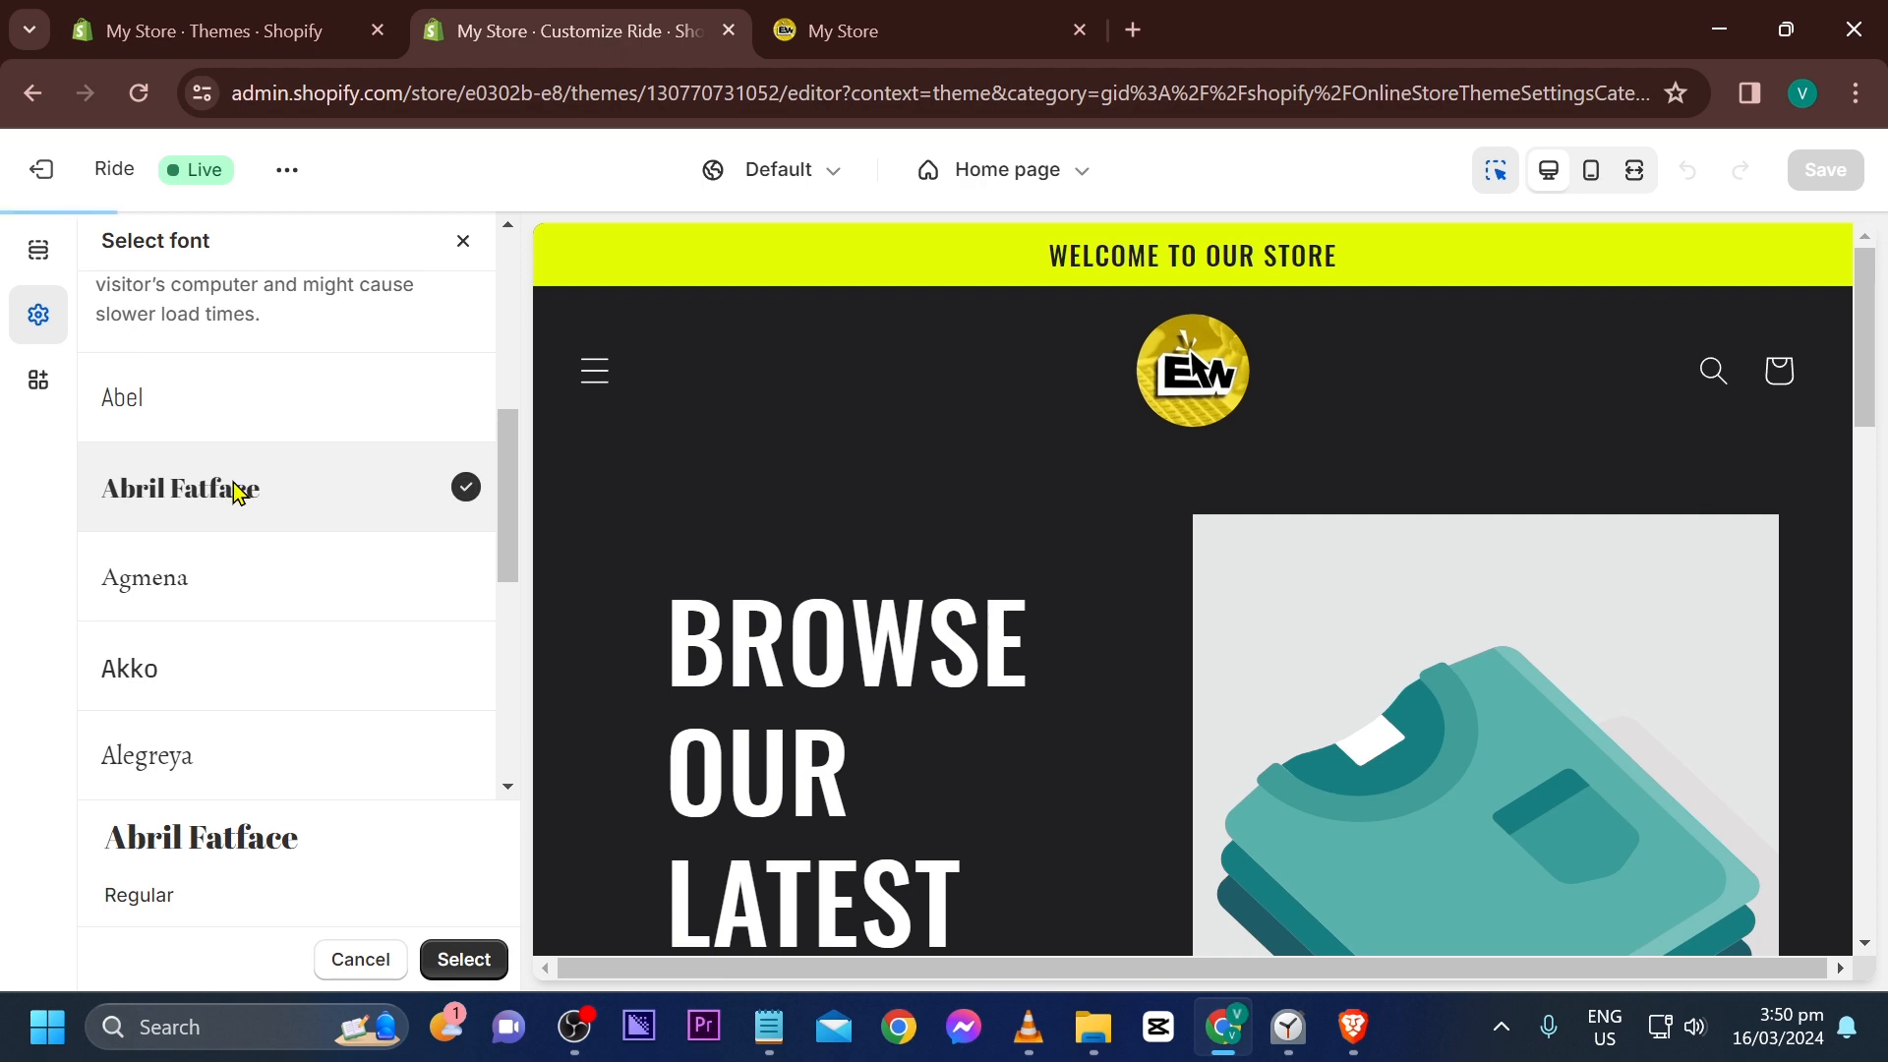
scroll(875, 474, "down", 6)
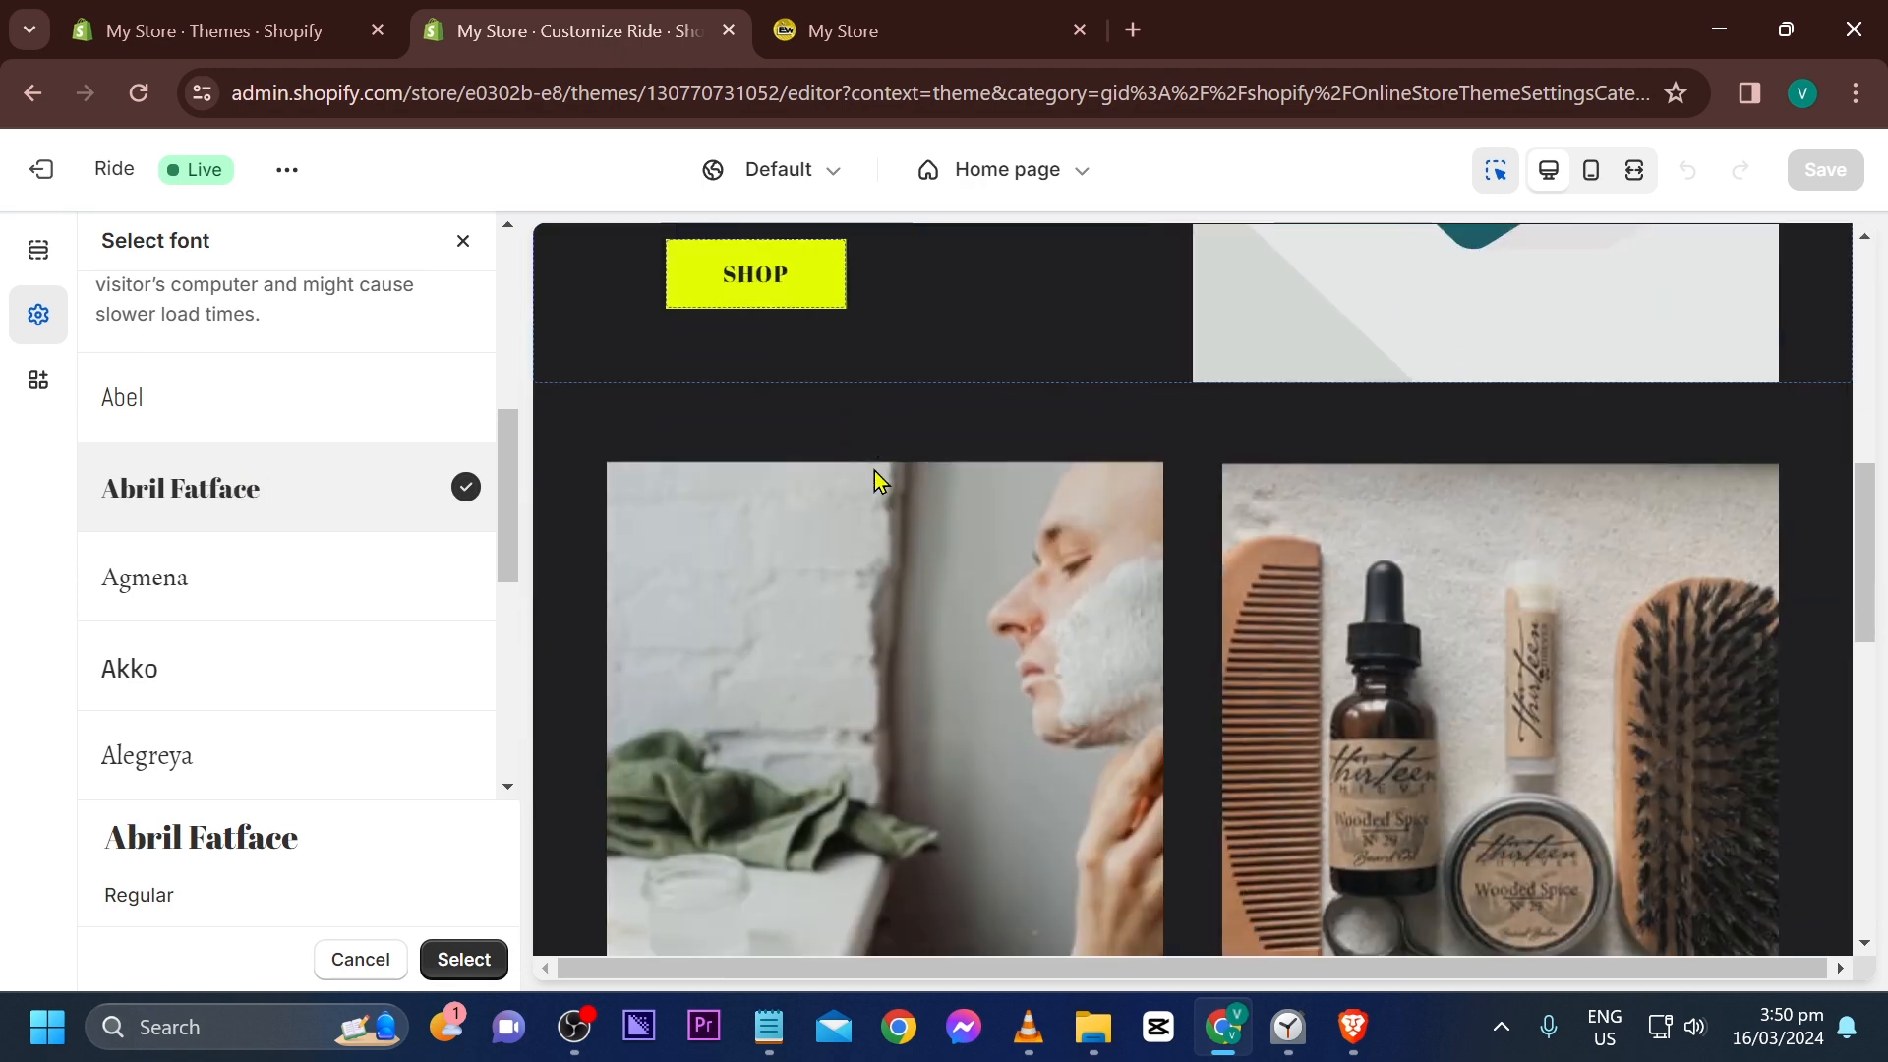
scroll(737, 669, "down", 5)
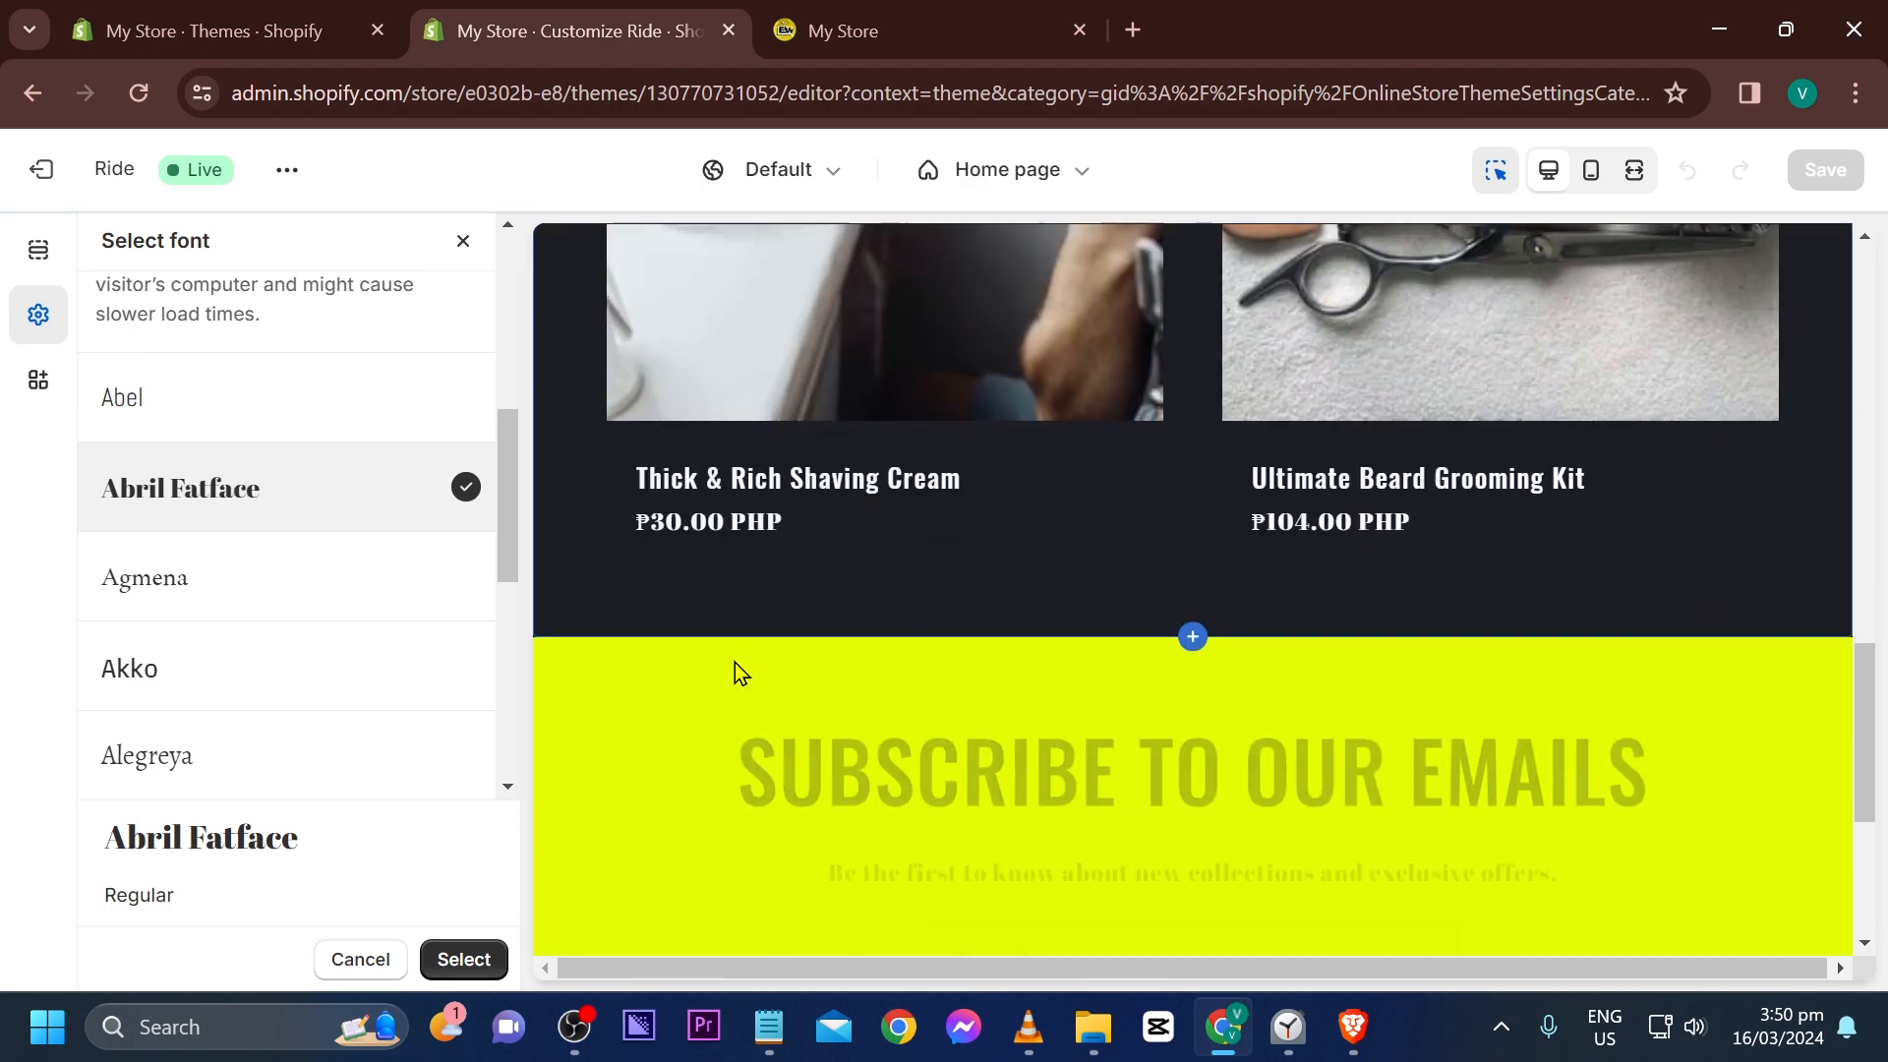
scroll(929, 614, "down", 3)
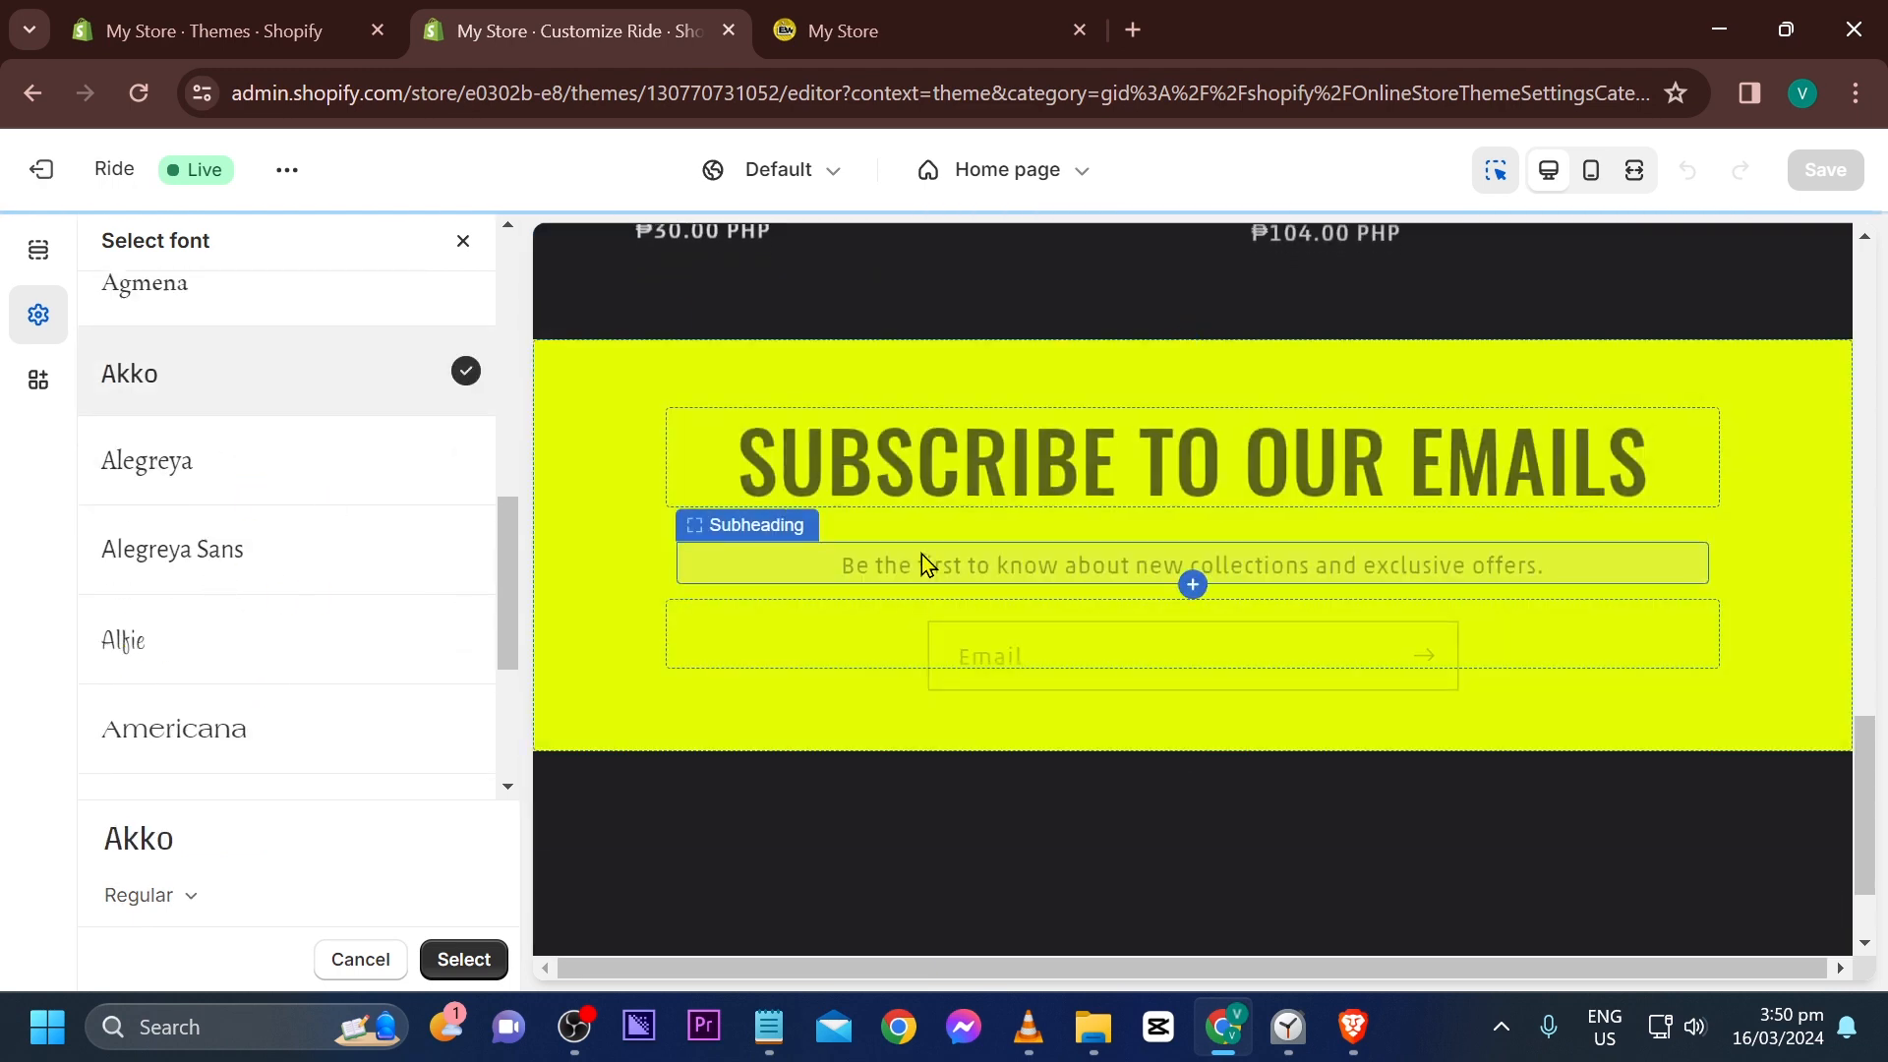
scroll(251, 641, "down", 3)
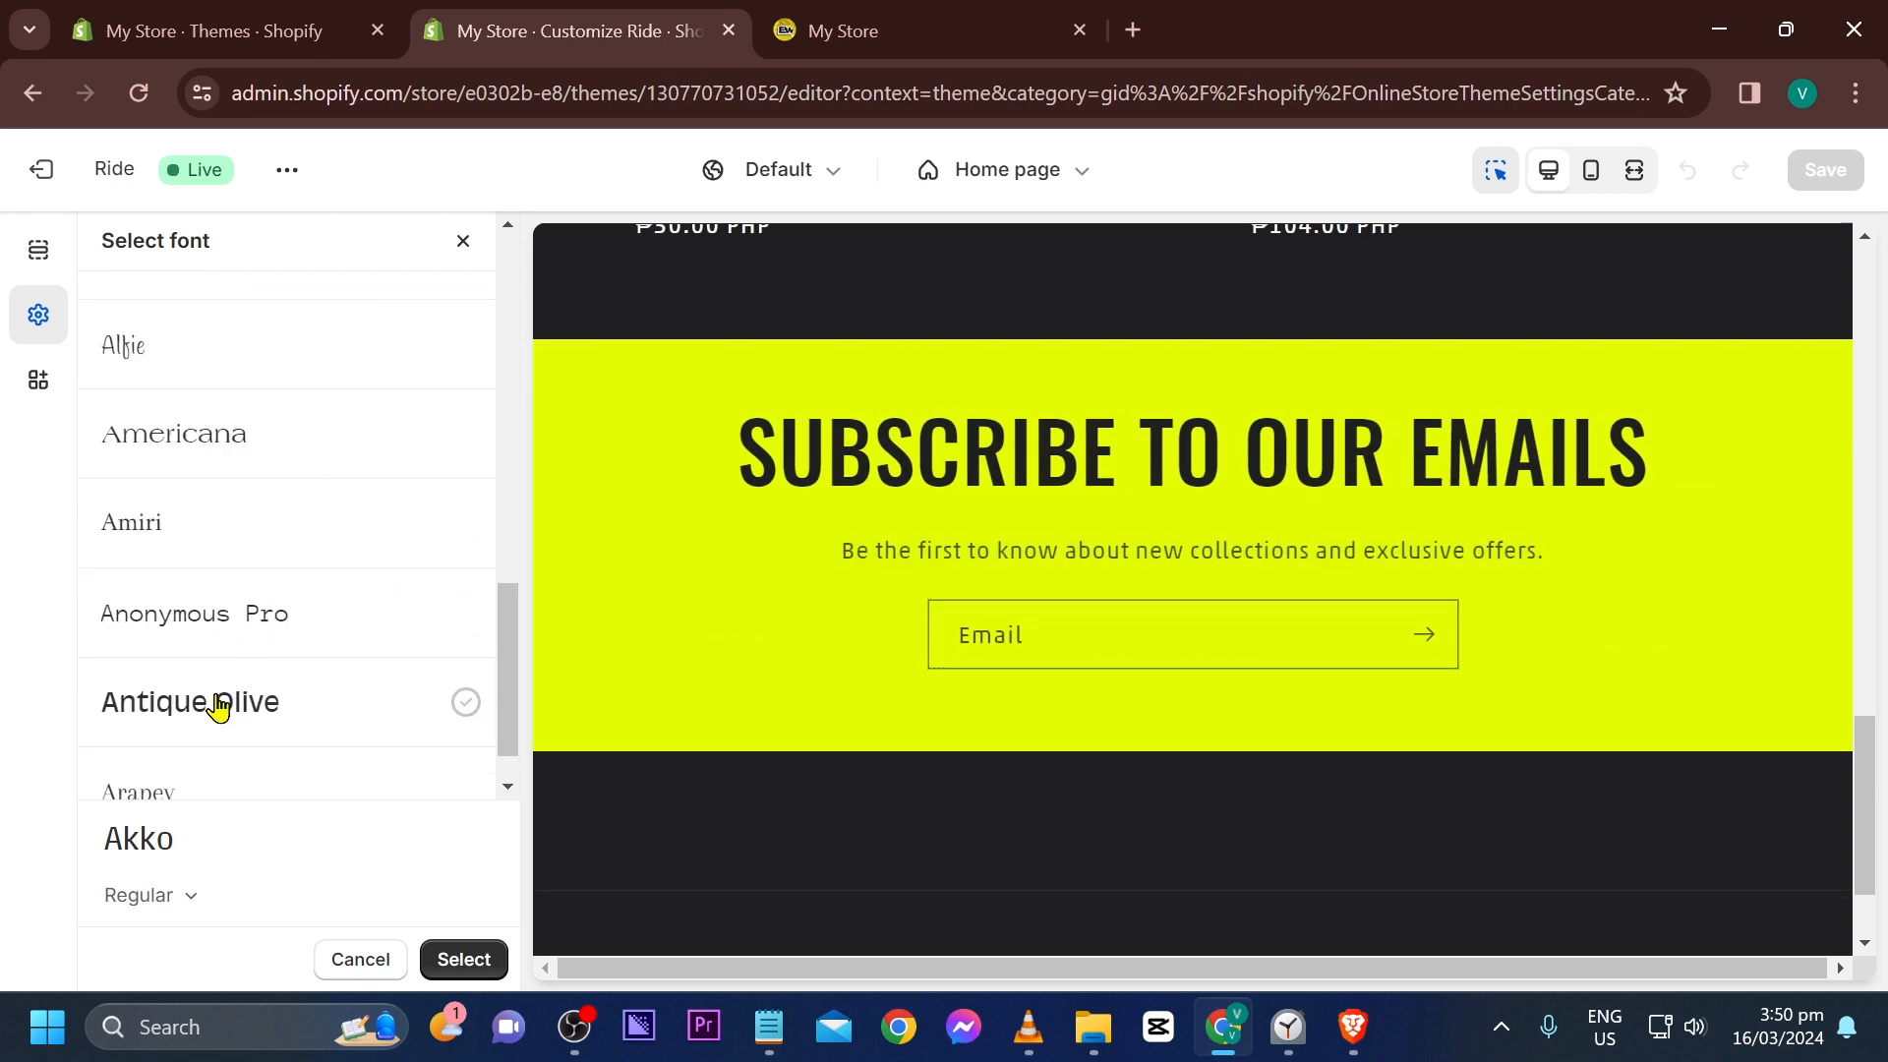
mouse_move(574, 1026)
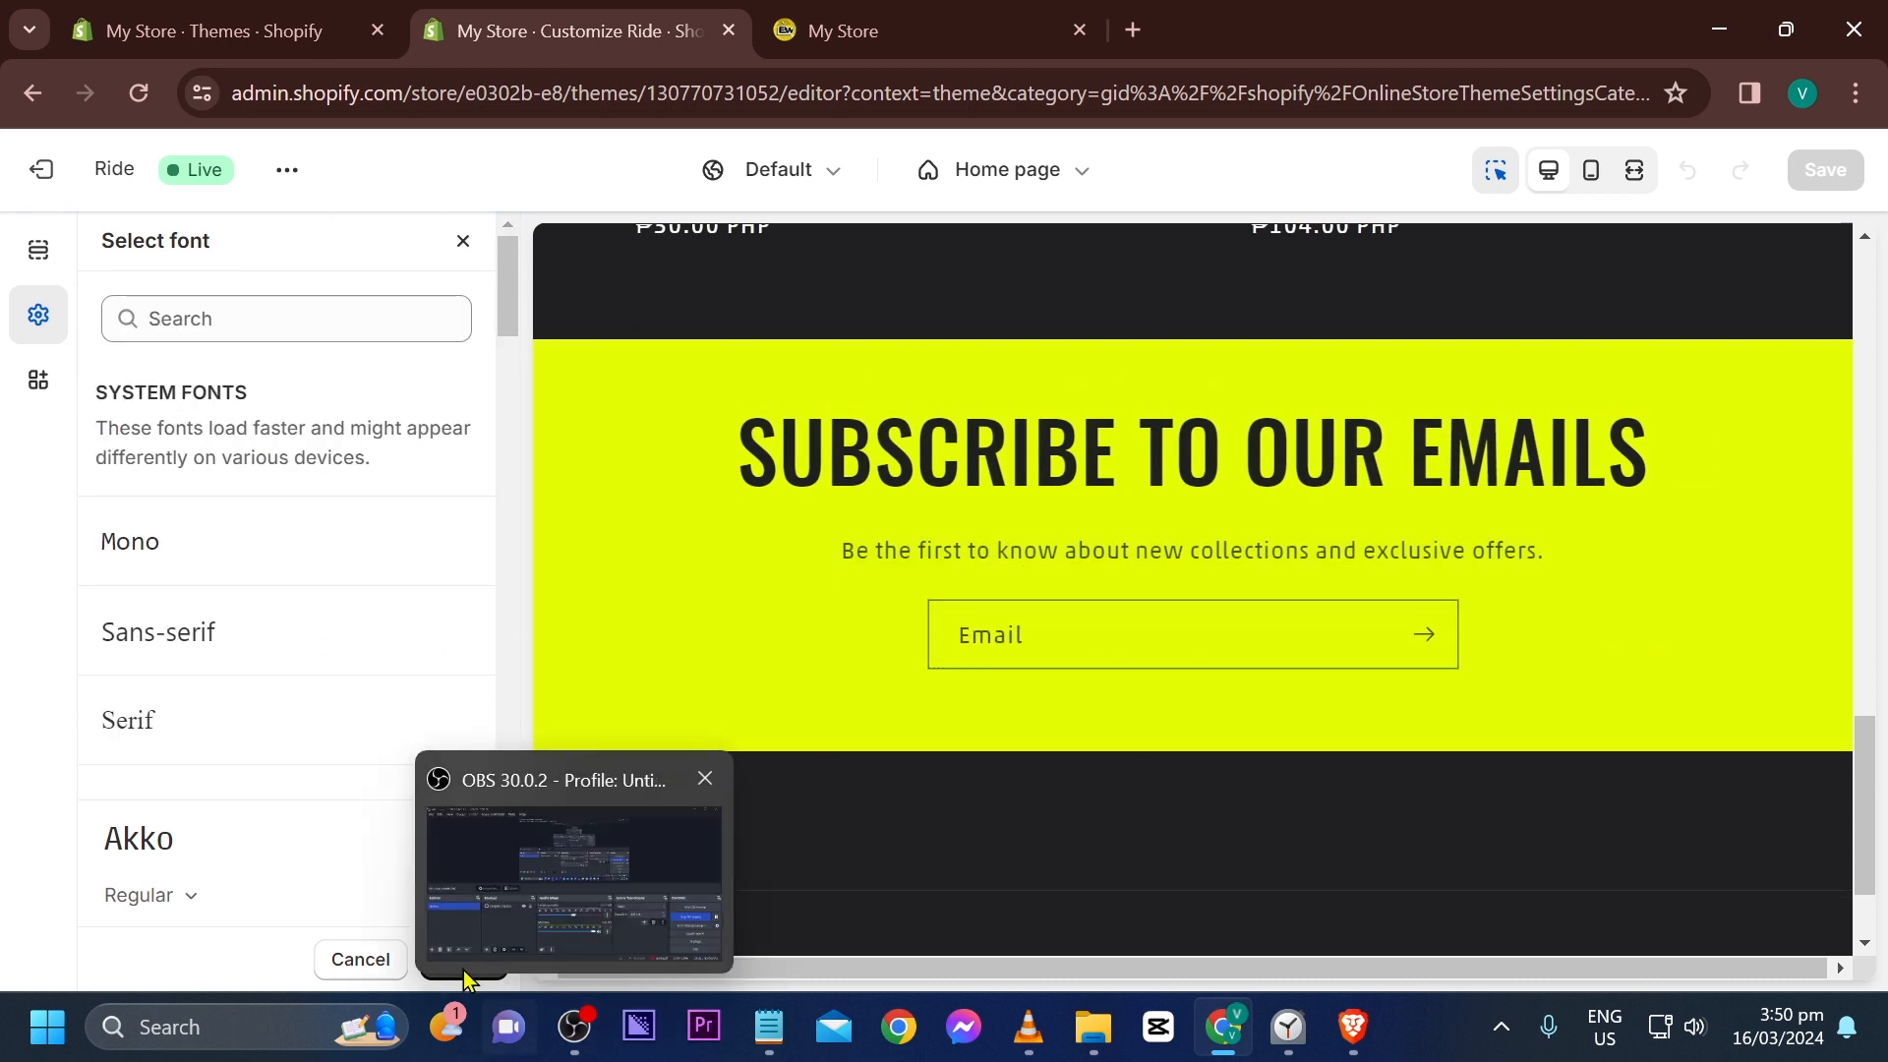
left_click(358, 958)
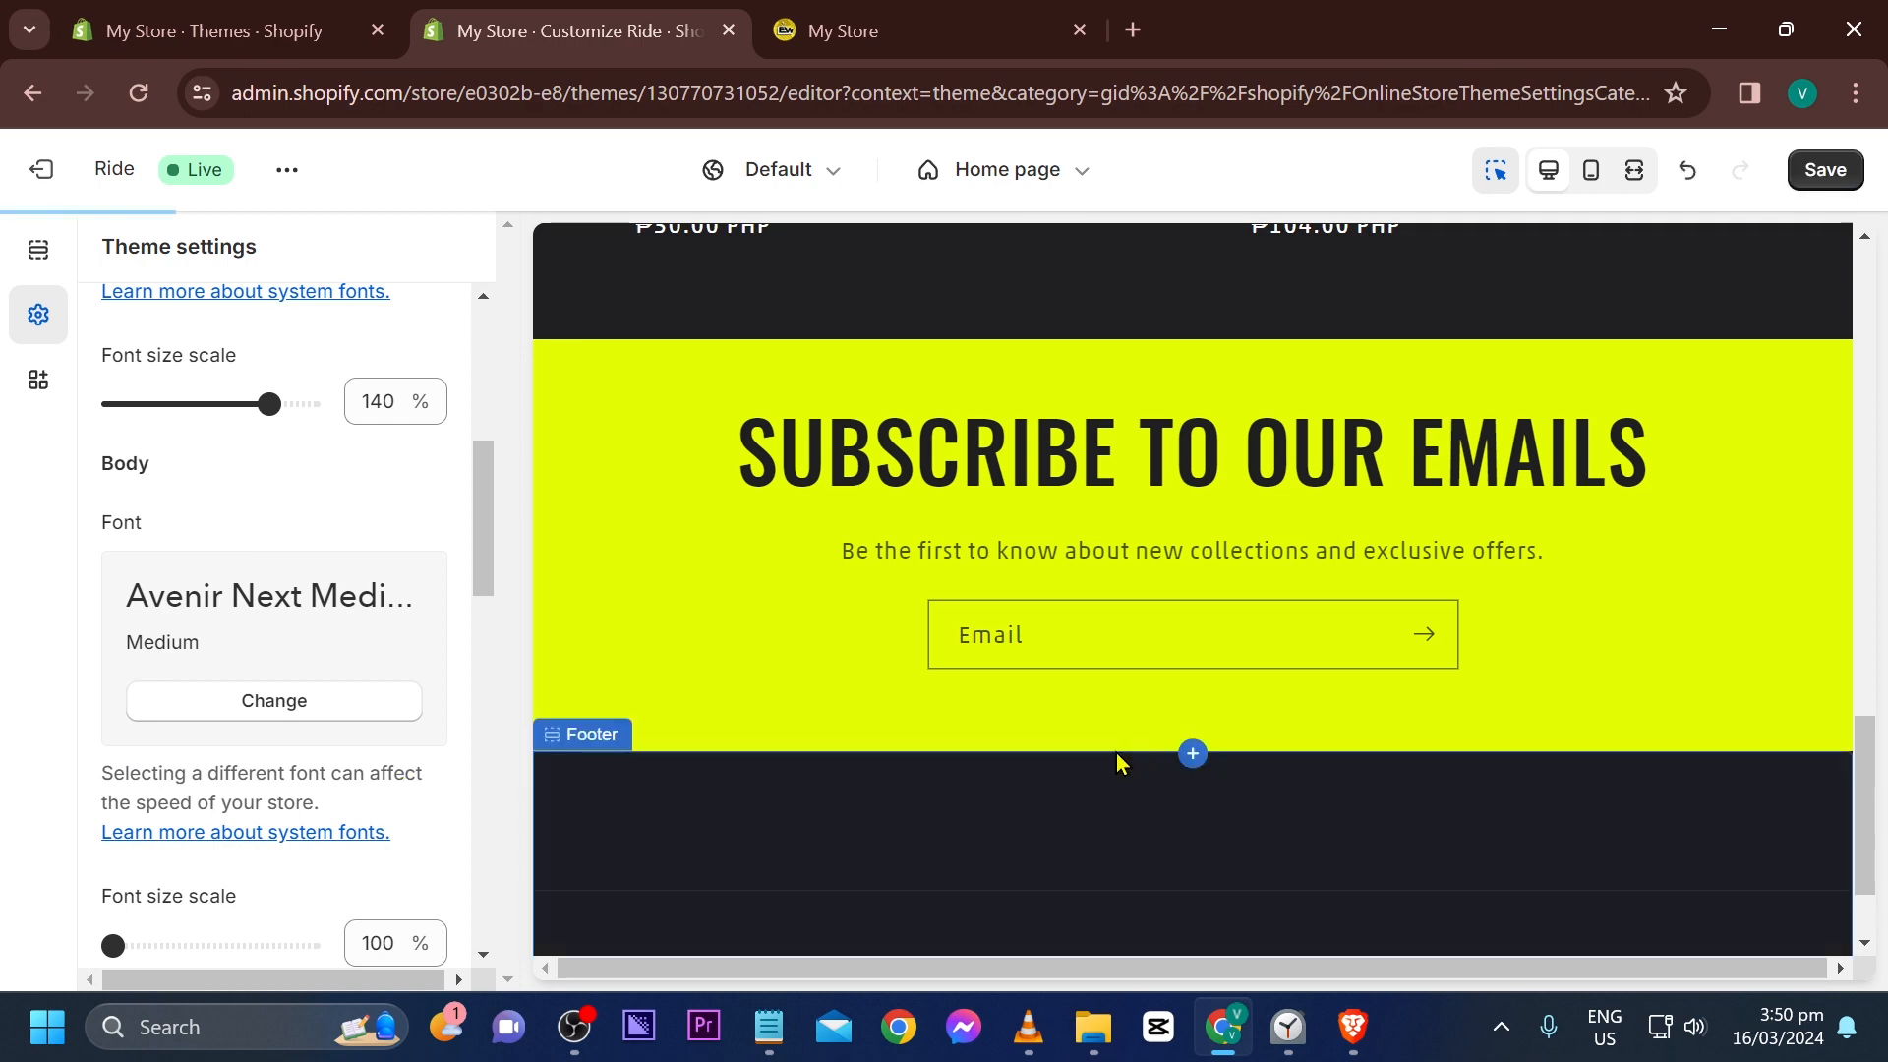
scroll(882, 702, "up", 4)
scroll(882, 702, "up", 5)
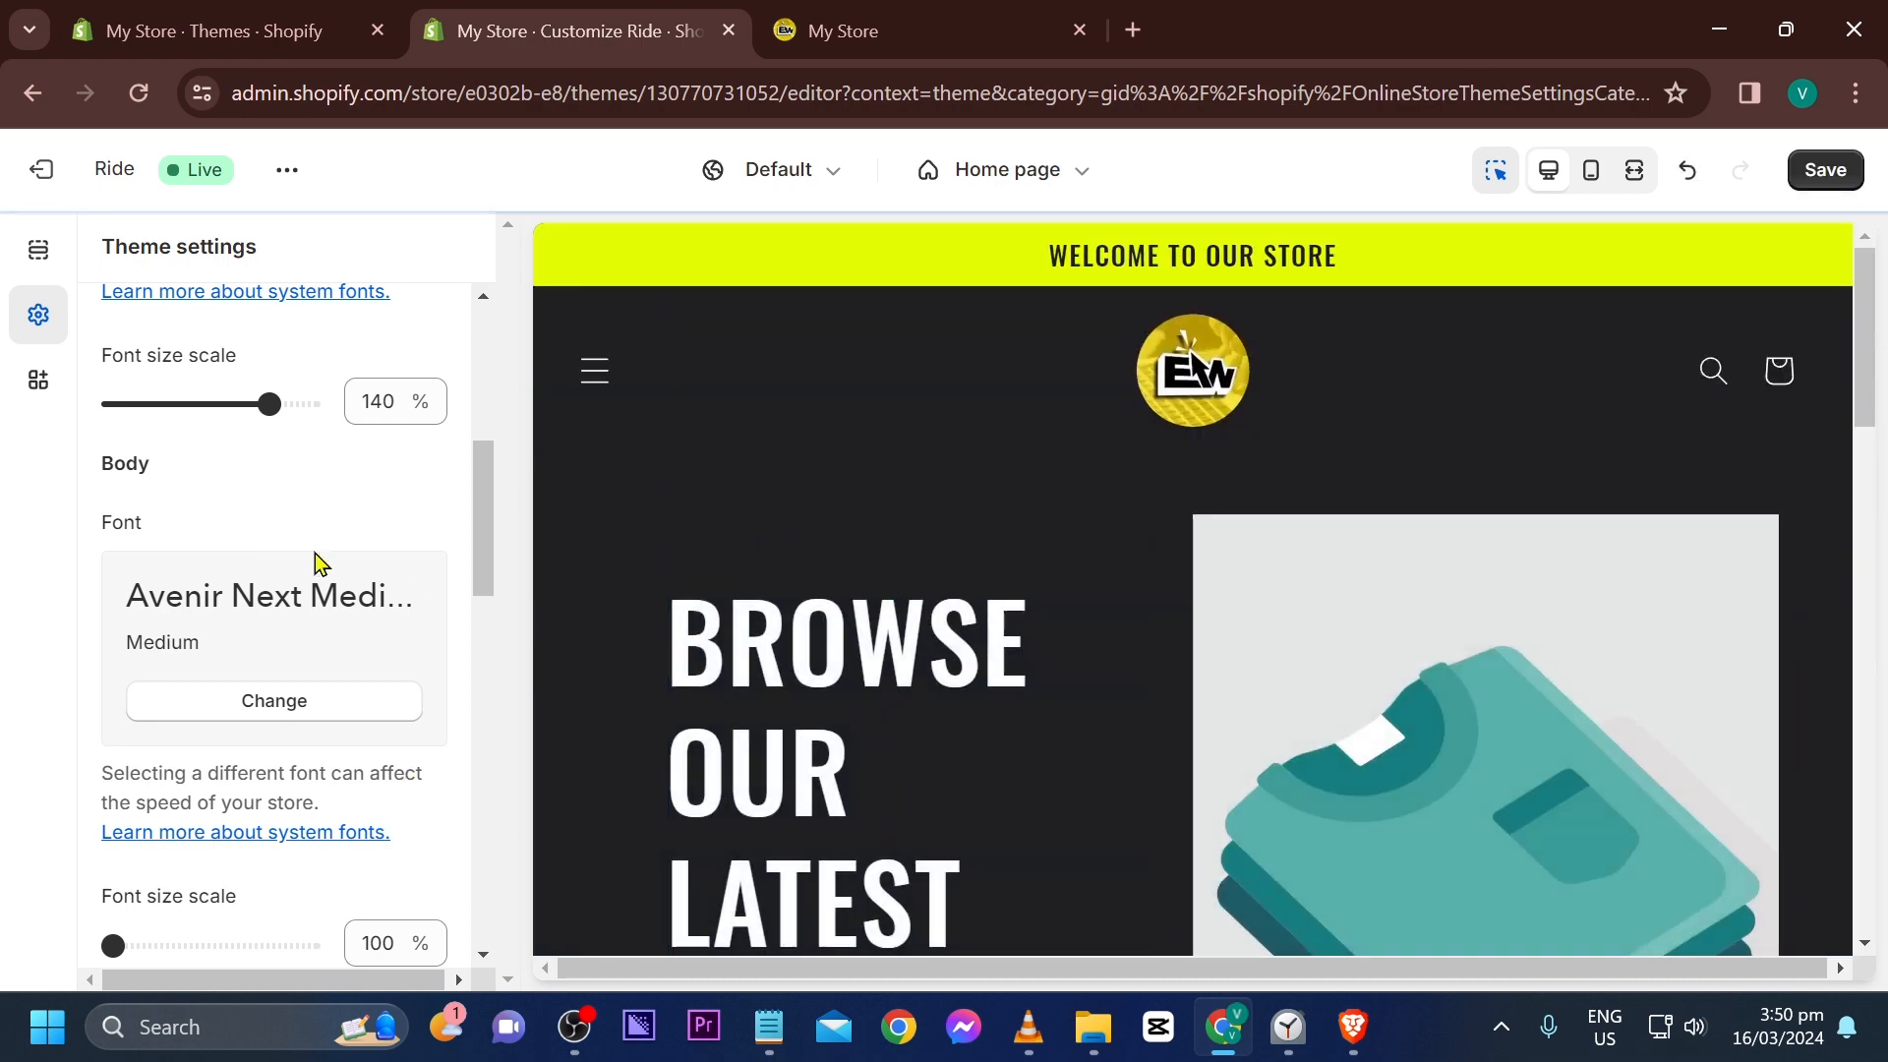
Open the Layout section and review the page width, section spacing and grid settings
scroll(267, 538, "down", 5)
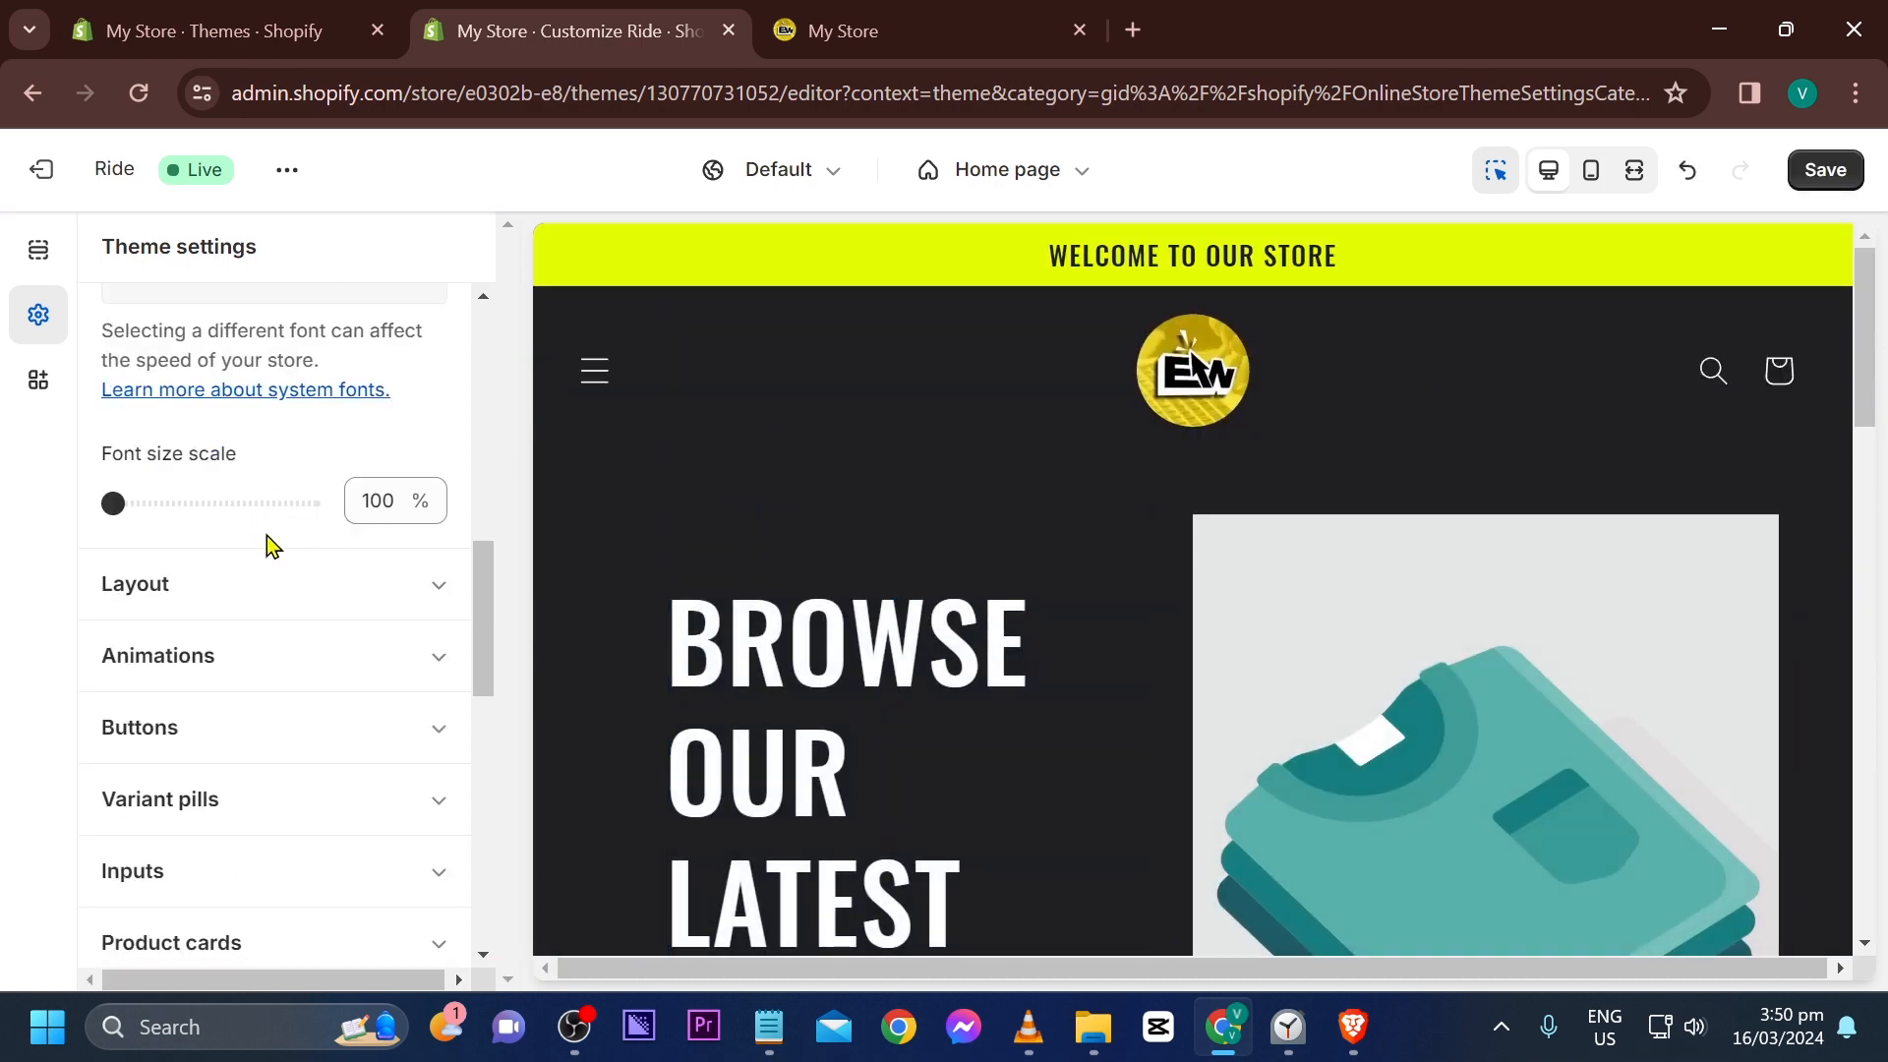
left_click(192, 585)
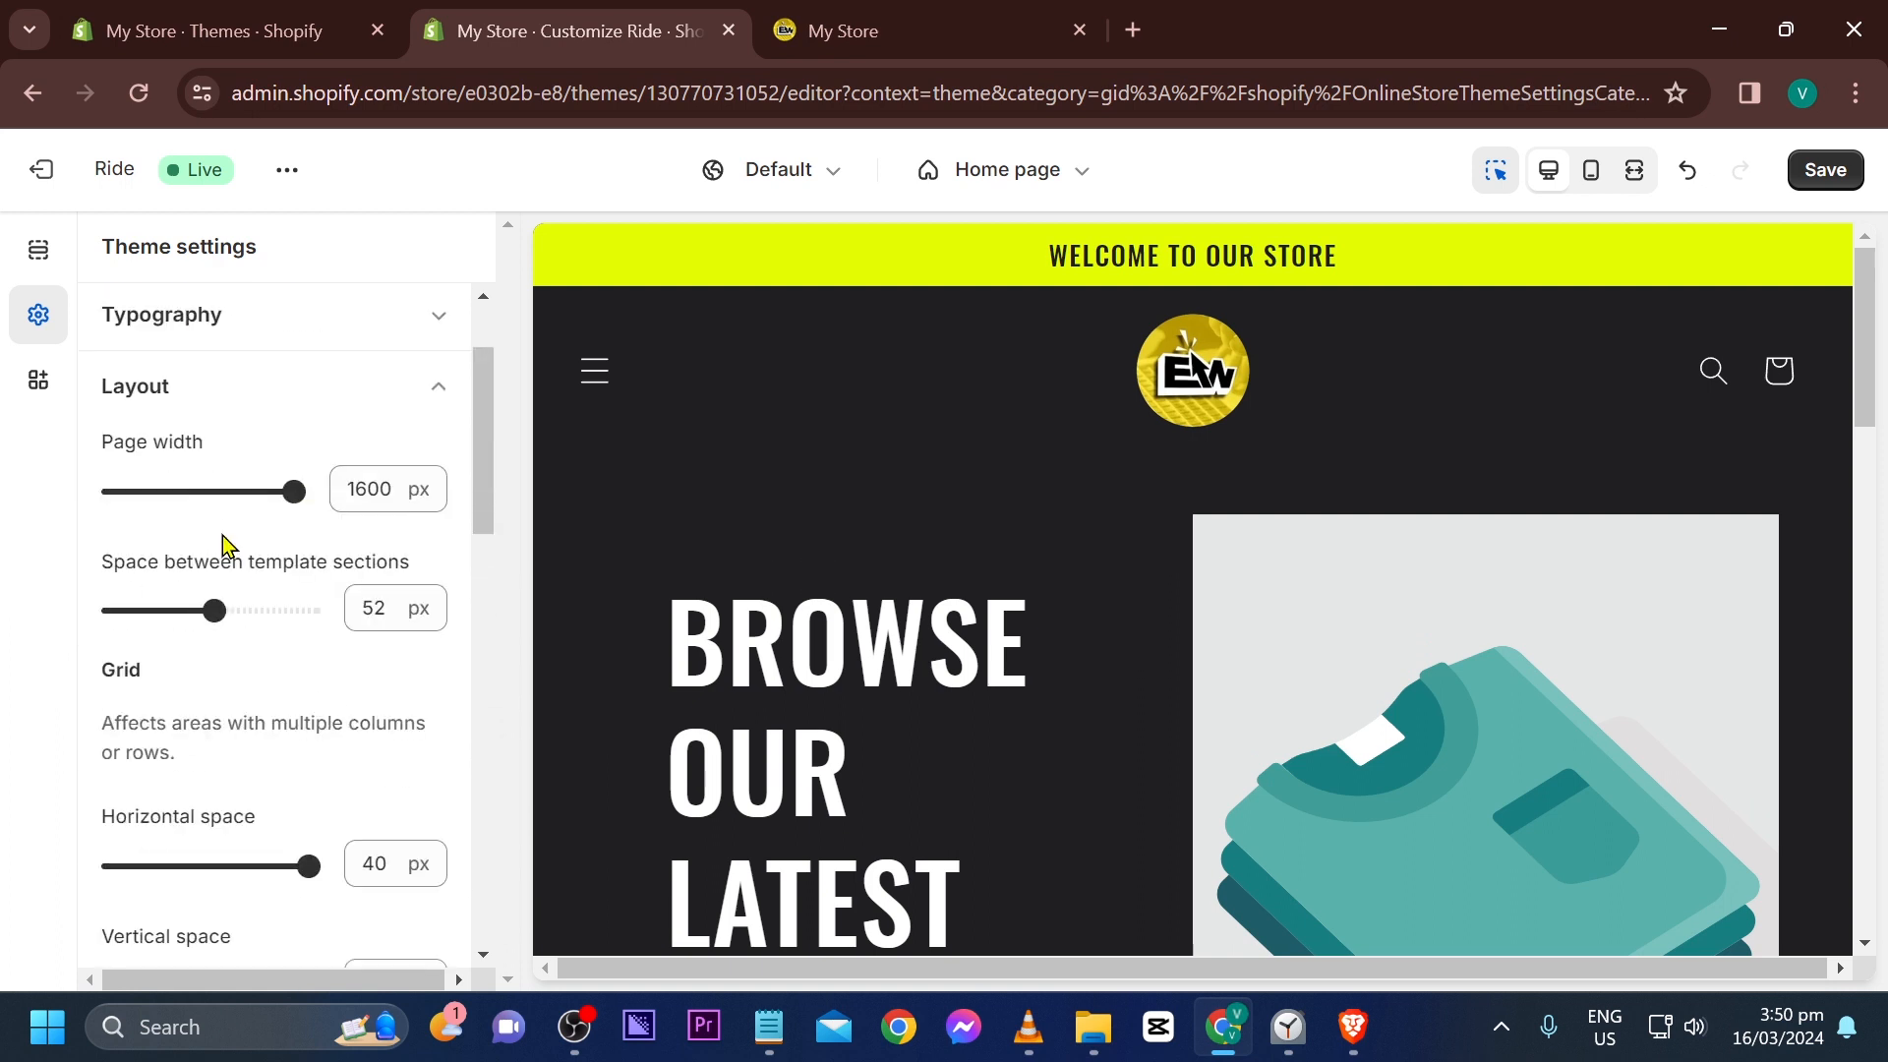
scroll(240, 551, "down", 5)
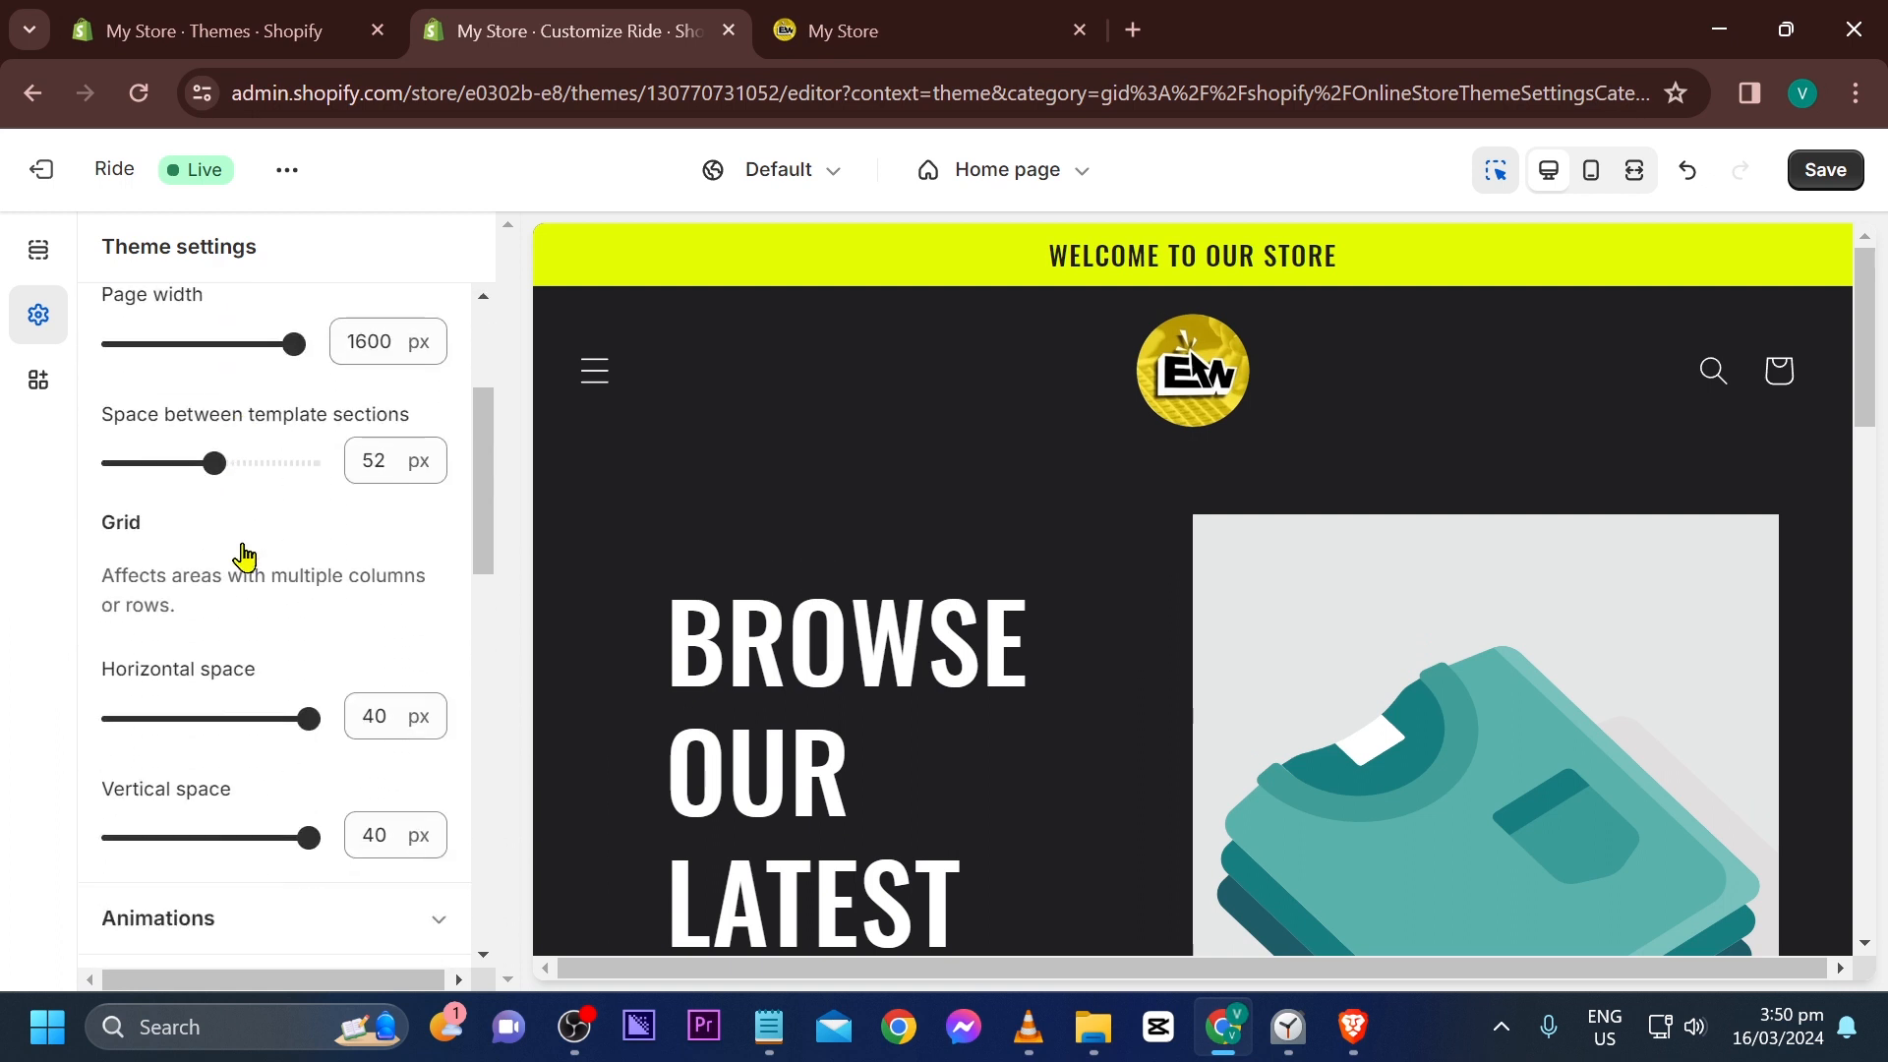
Look through the remaining theme settings categories and open the Social media section
scroll(245, 556, "down", 5)
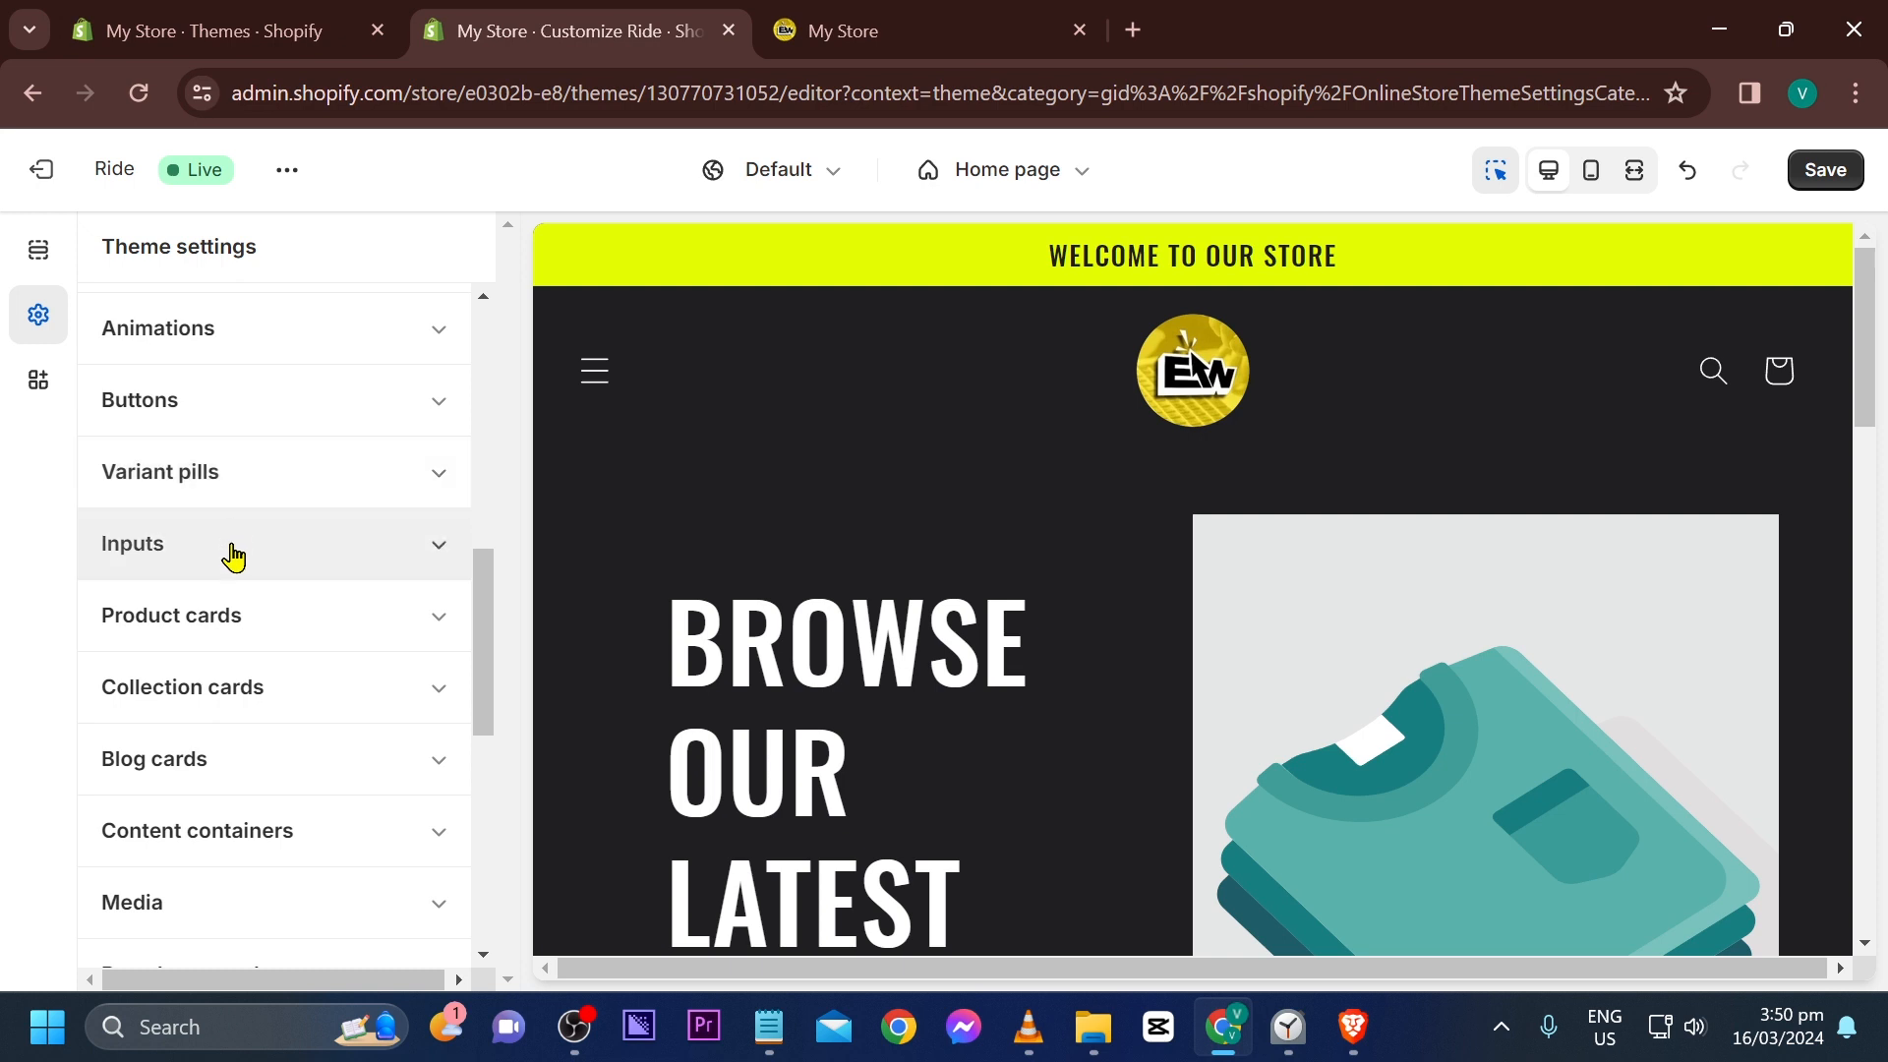
scroll(244, 649, "down", 2)
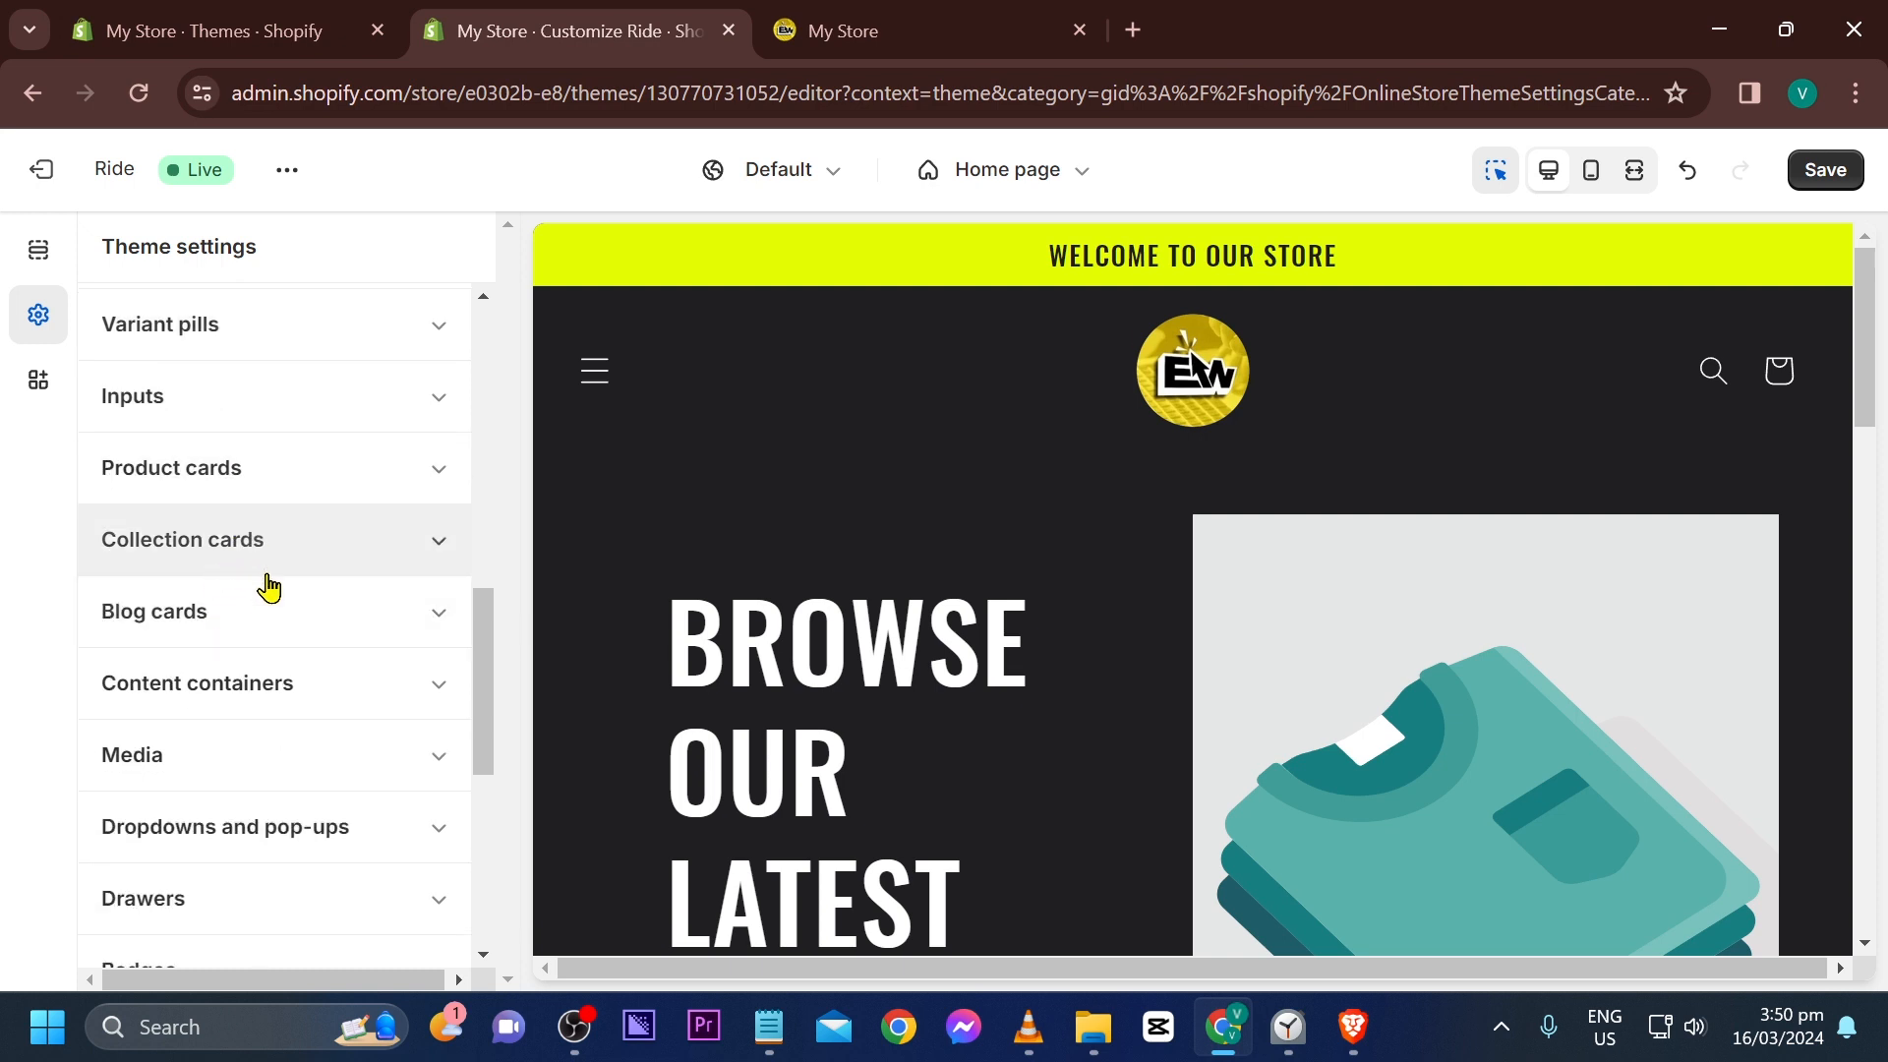
scroll(268, 587, "down", 6)
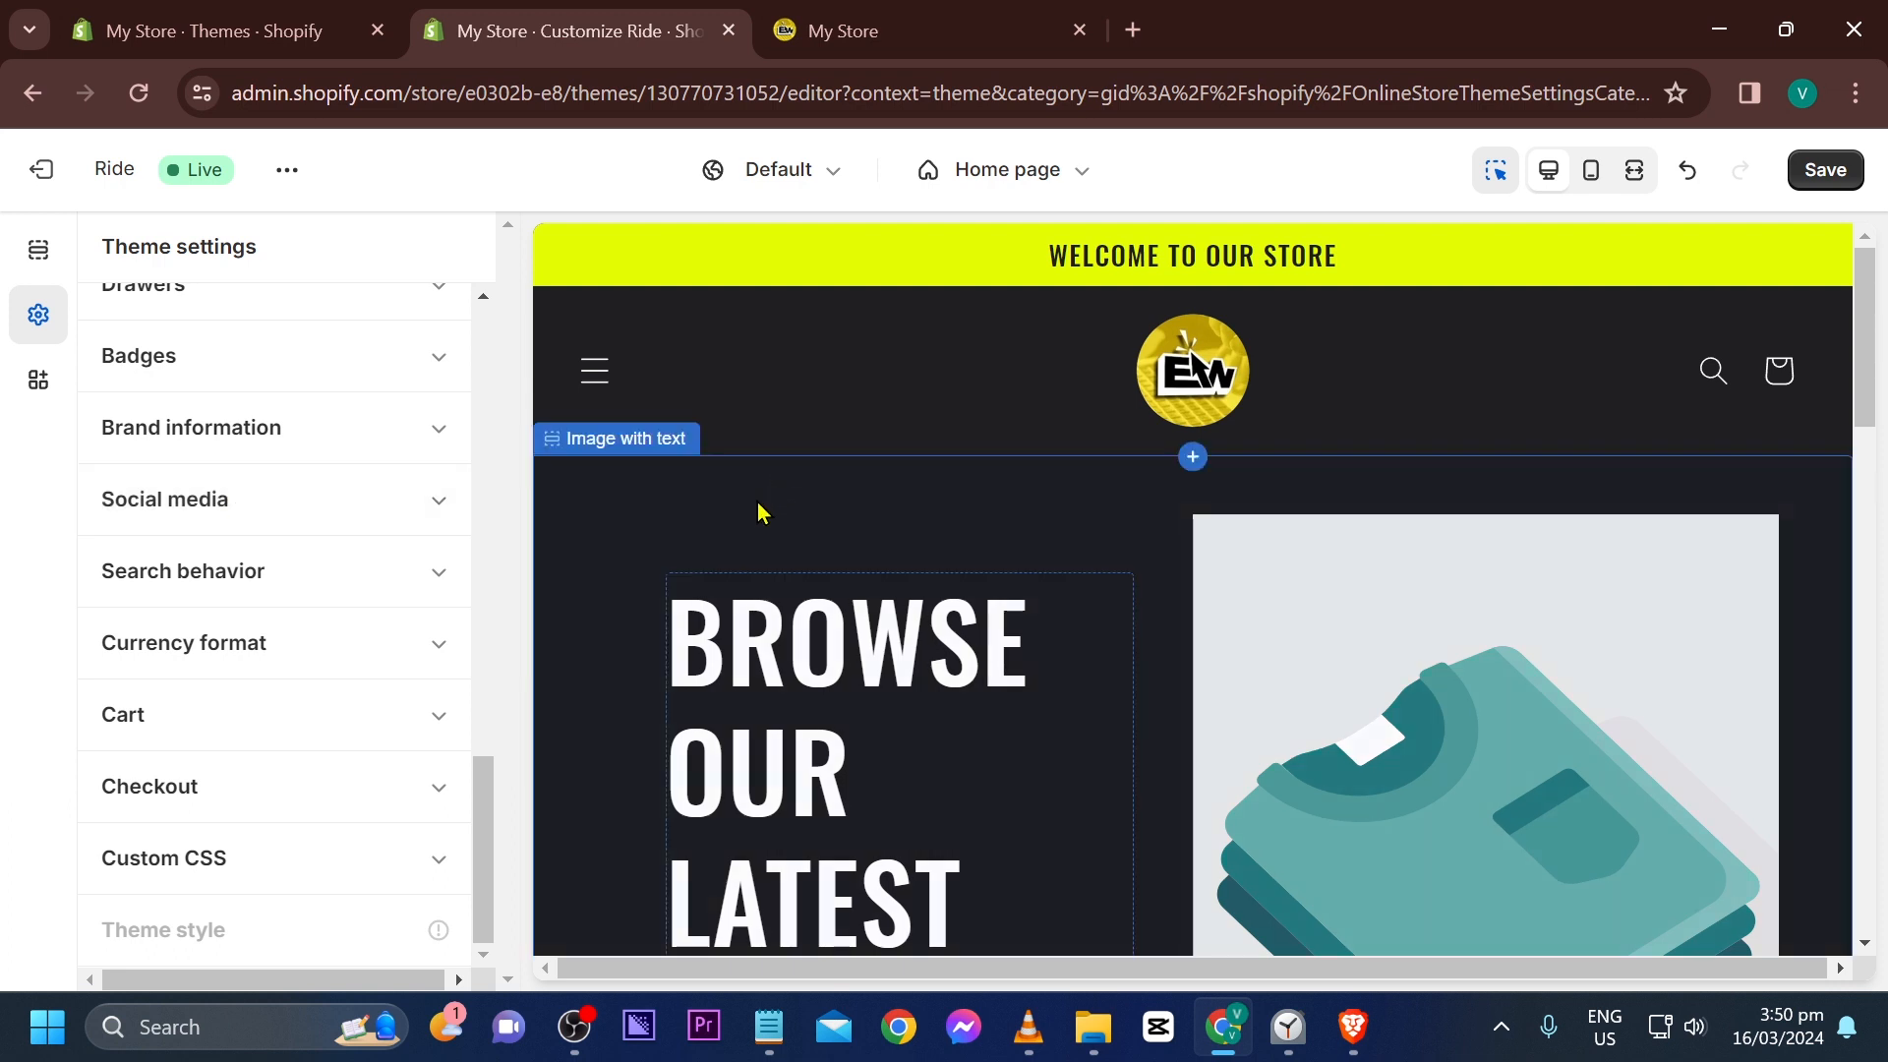
left_click(253, 529)
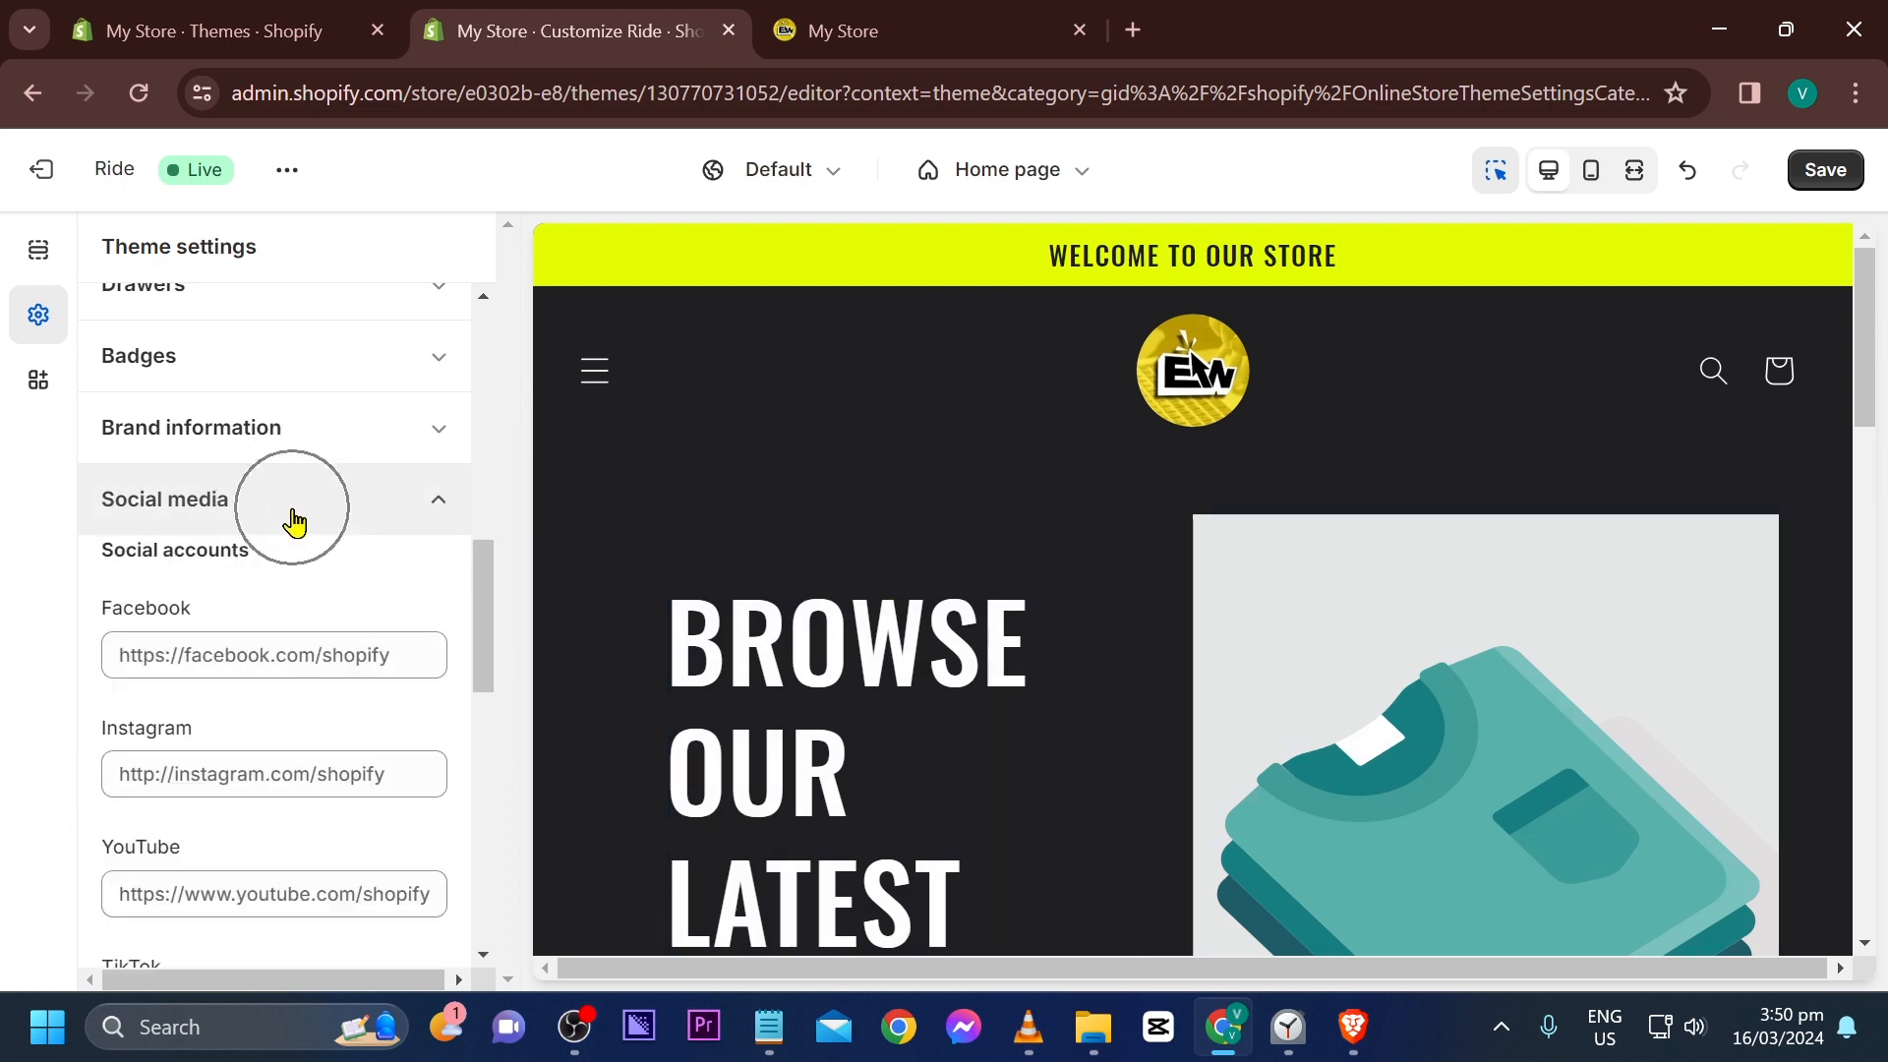
Open the Easy Webber YouTube channel page in a new browser tab and copy its address
scroll(958, 547, "down", 15)
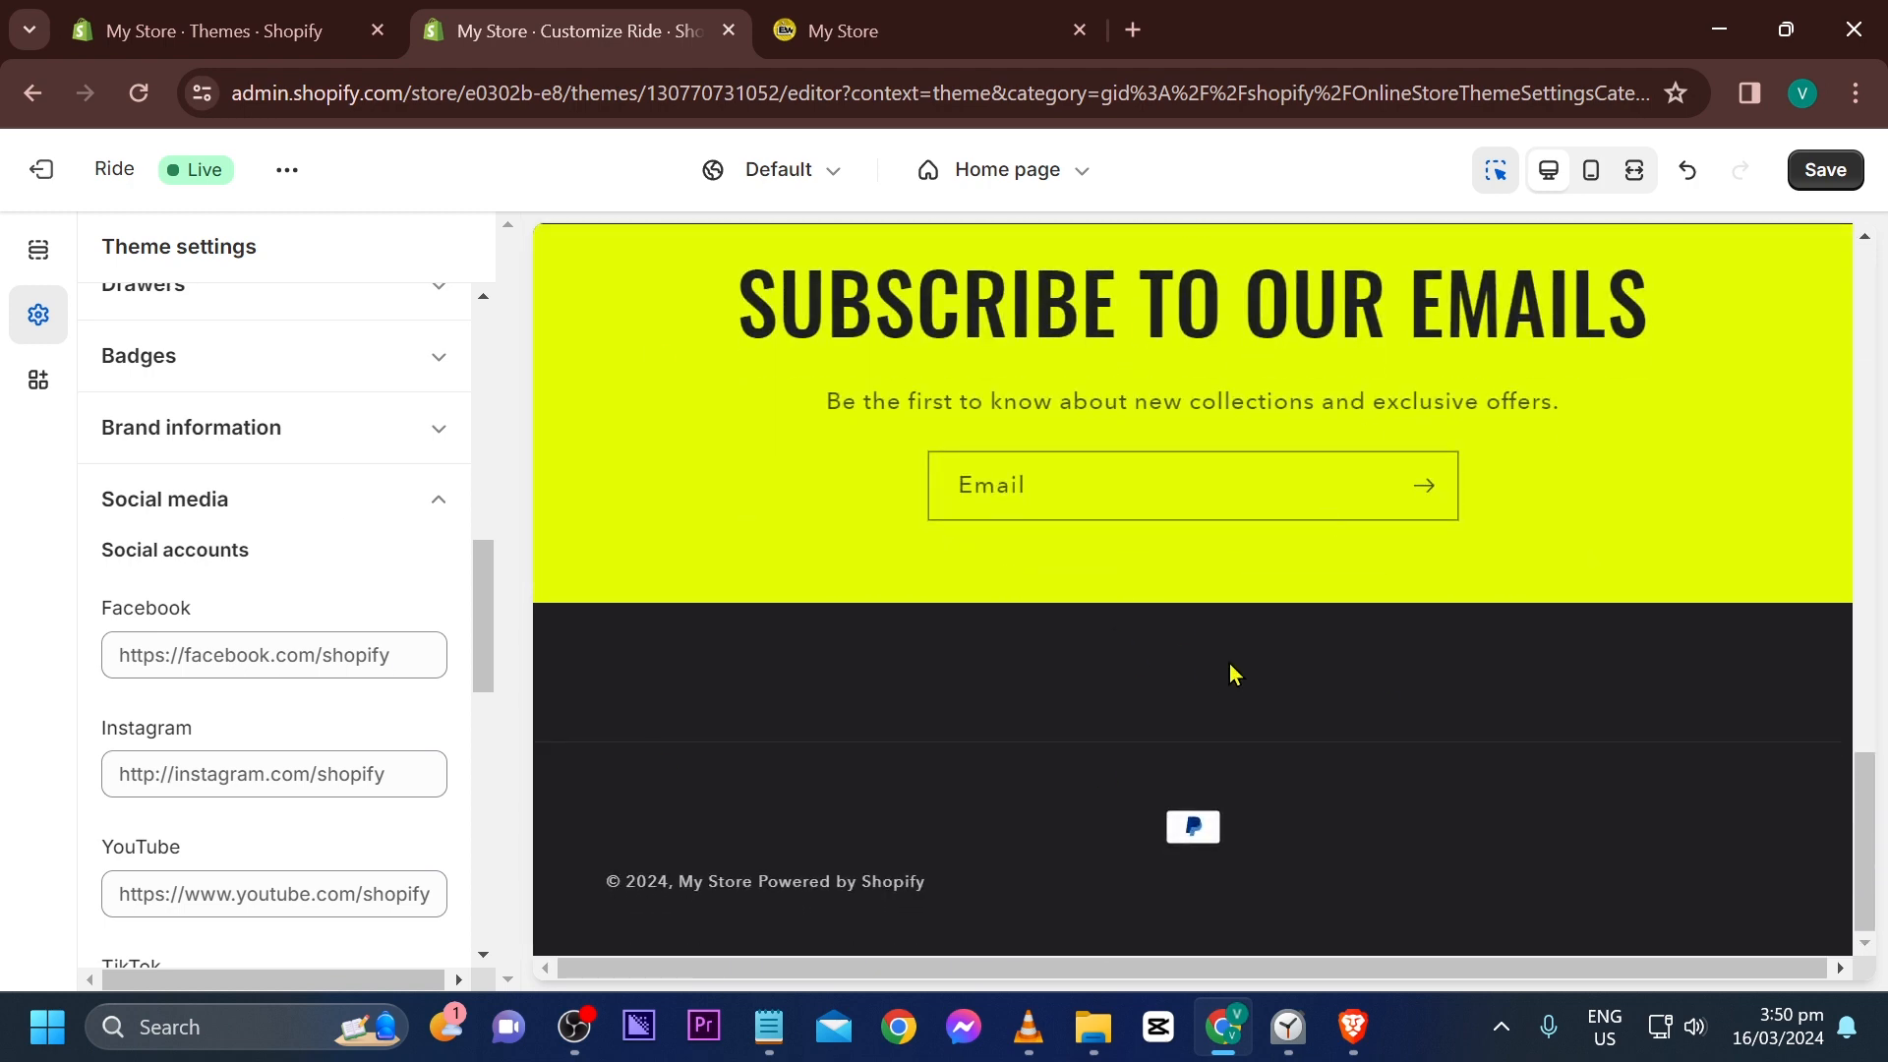
scroll(240, 603, "down", 2)
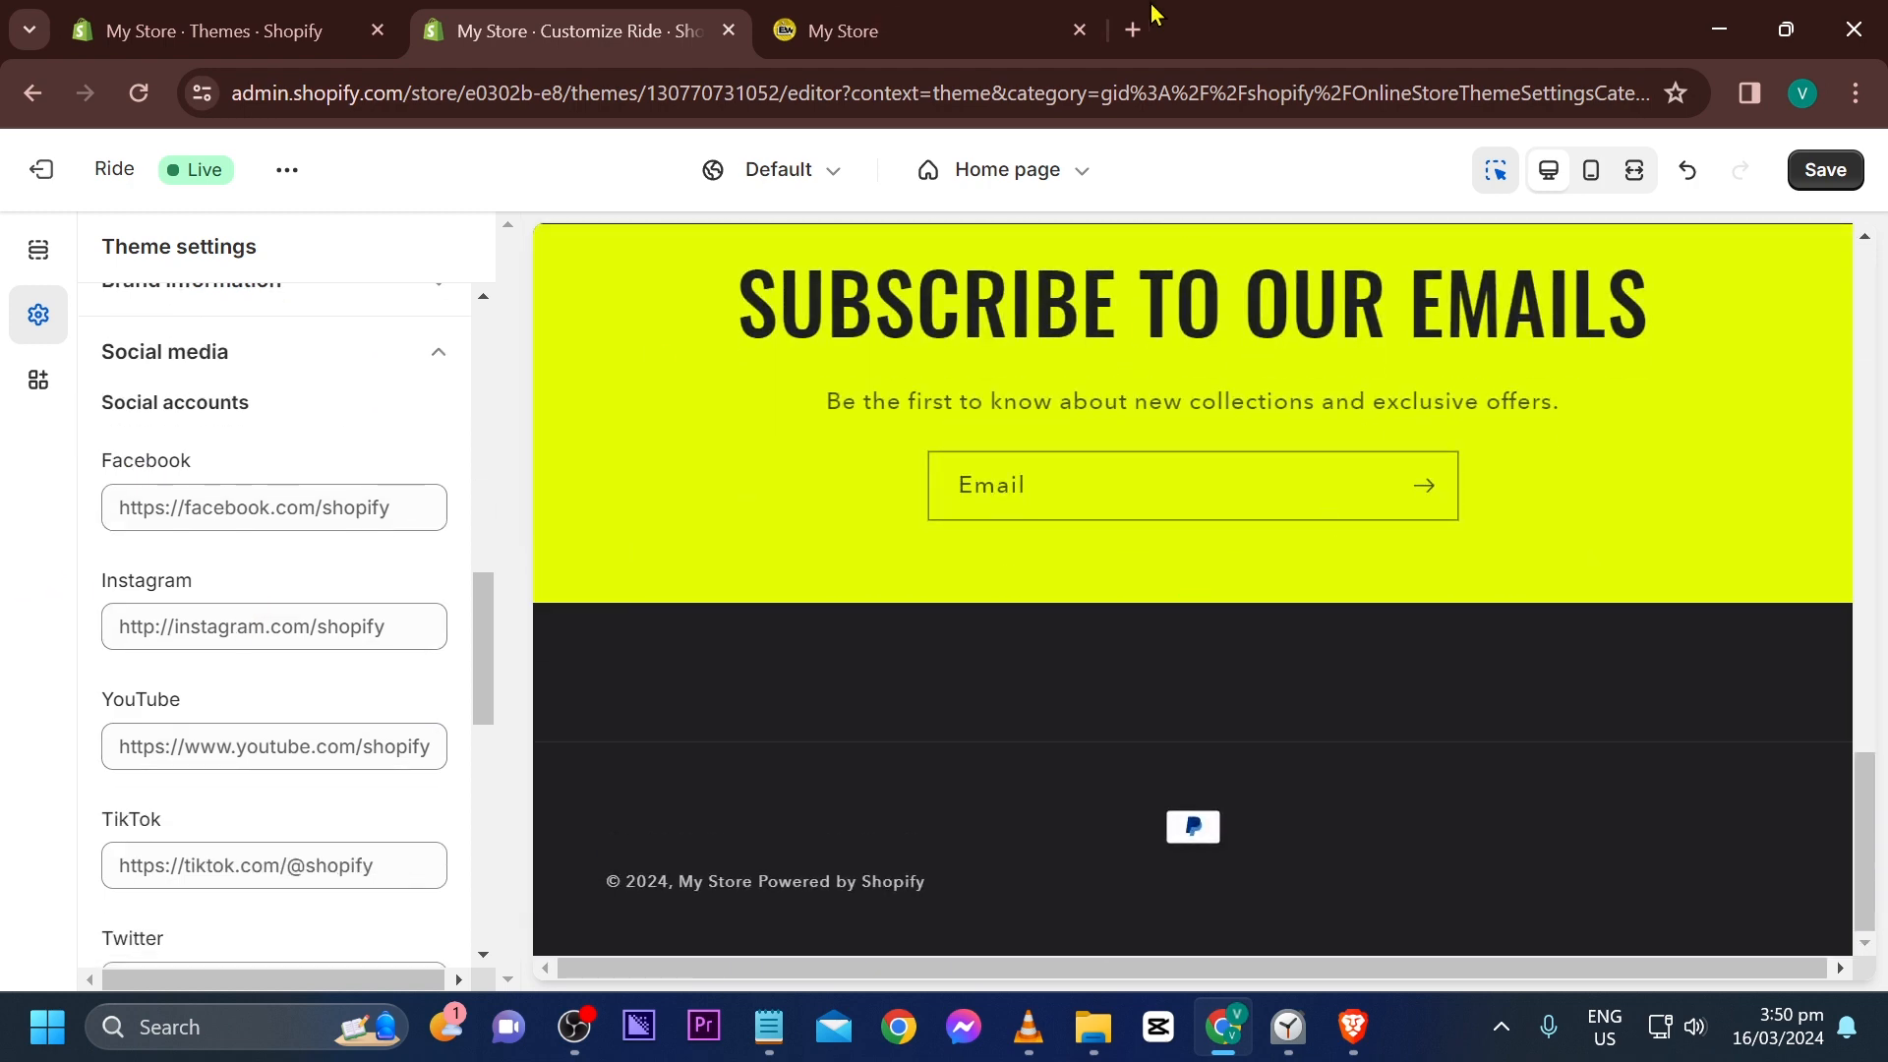
left_click(1133, 30)
type("easy webber")
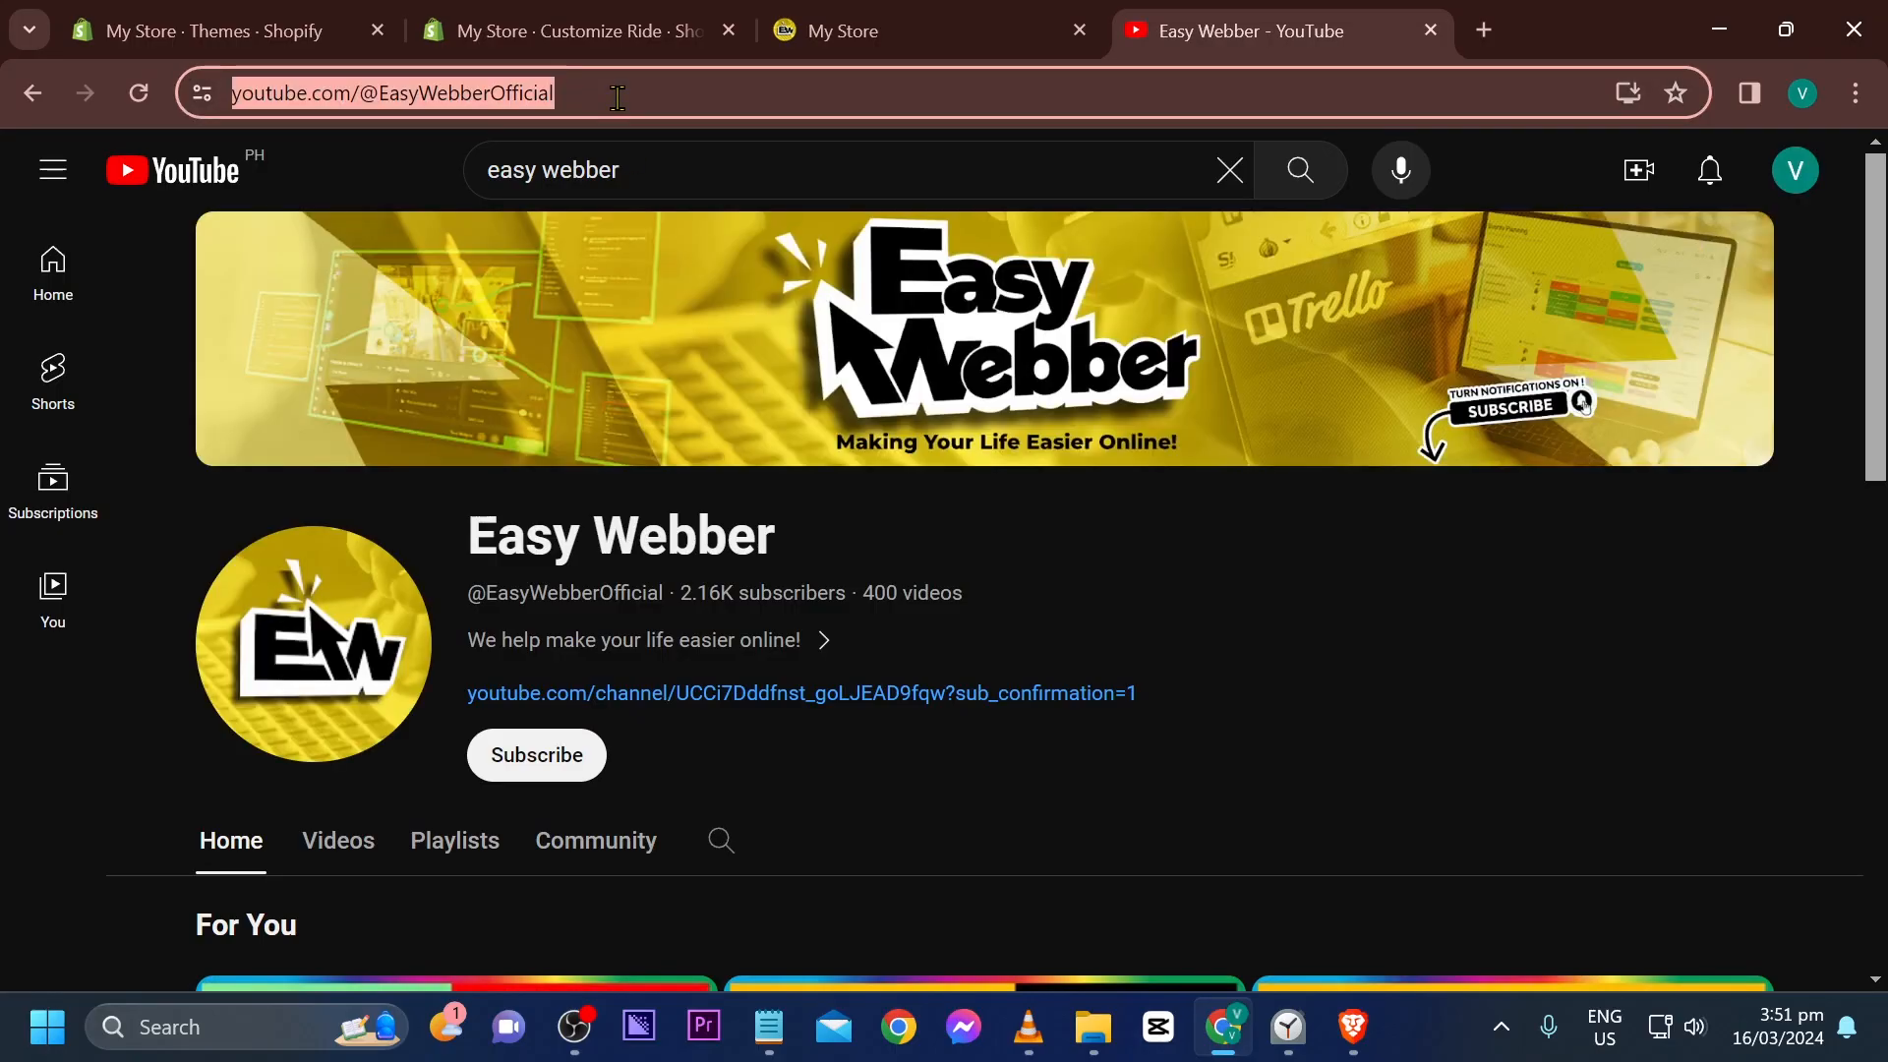
left_click(757, 14)
left_click(570, 14)
left_click(335, 14)
left_click(589, 14)
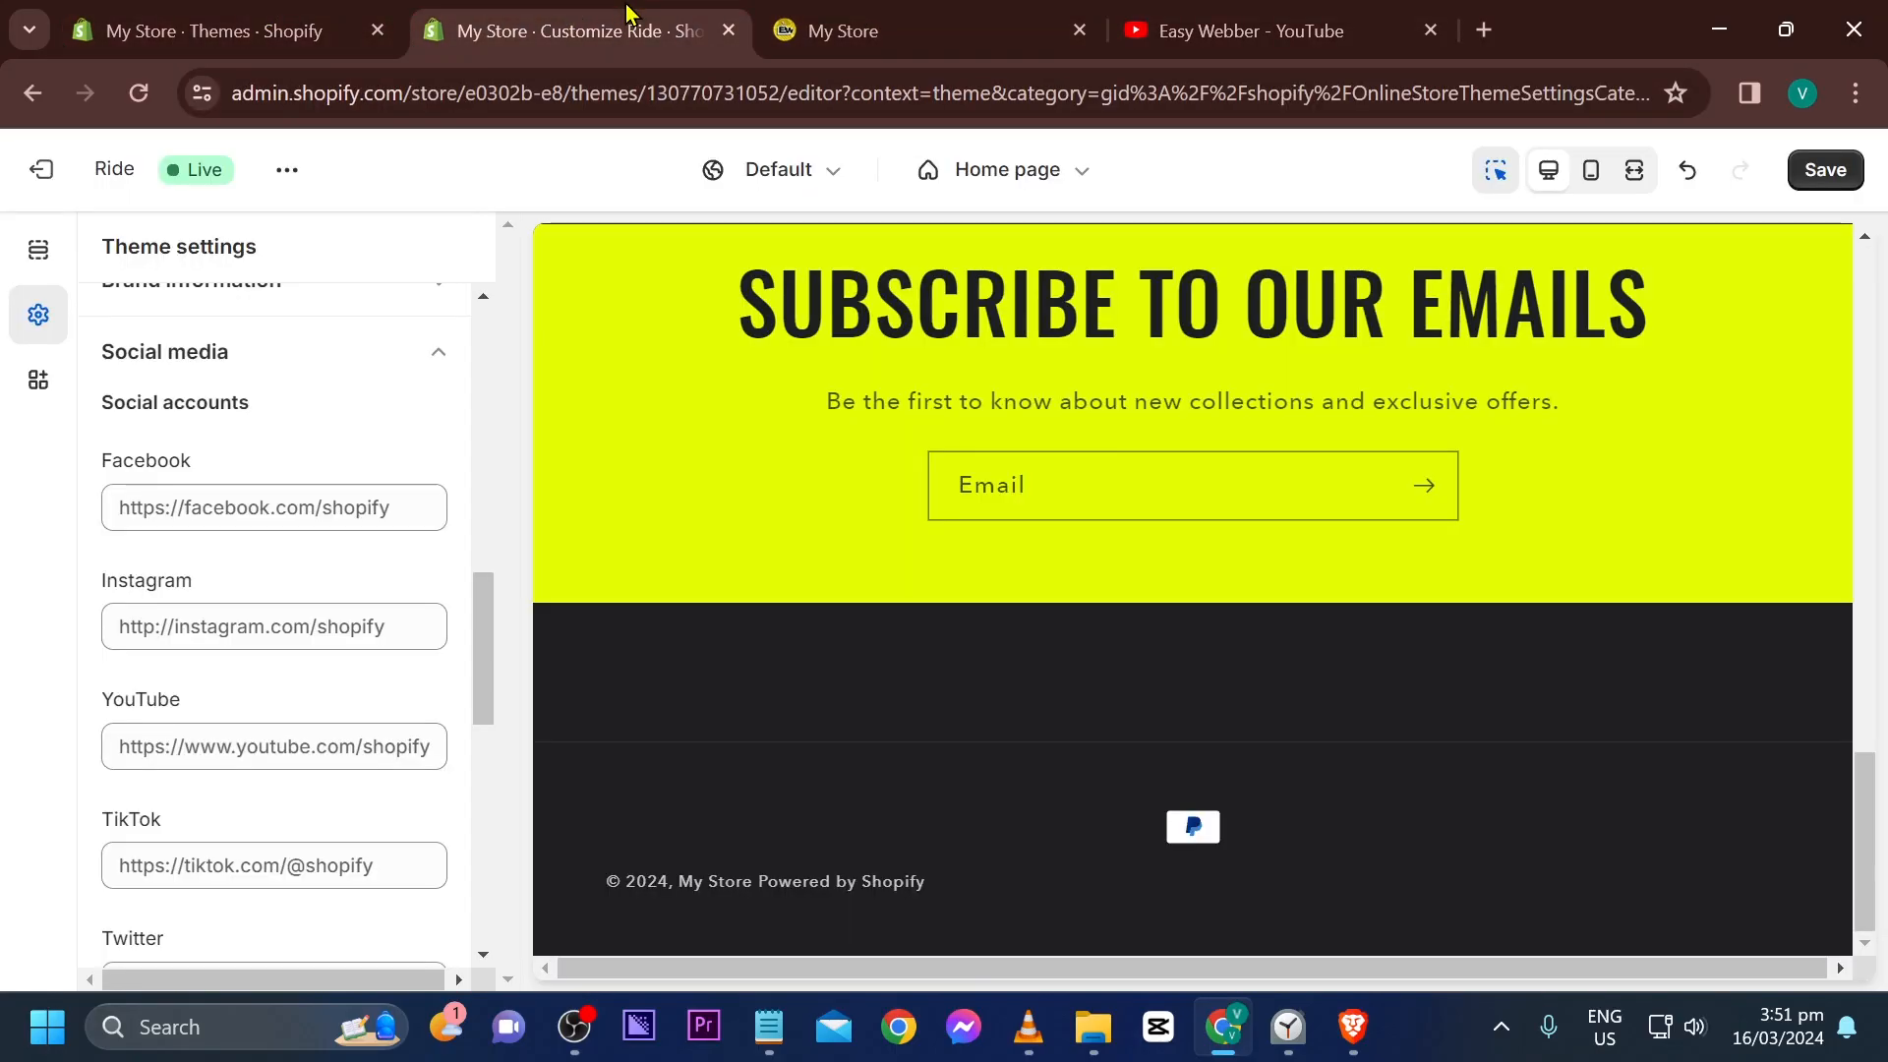
left_click(278, 741)
key("ctrl+a")
type("https://www.youtube.com/@EasyWebberOfficial")
left_click(68, 651)
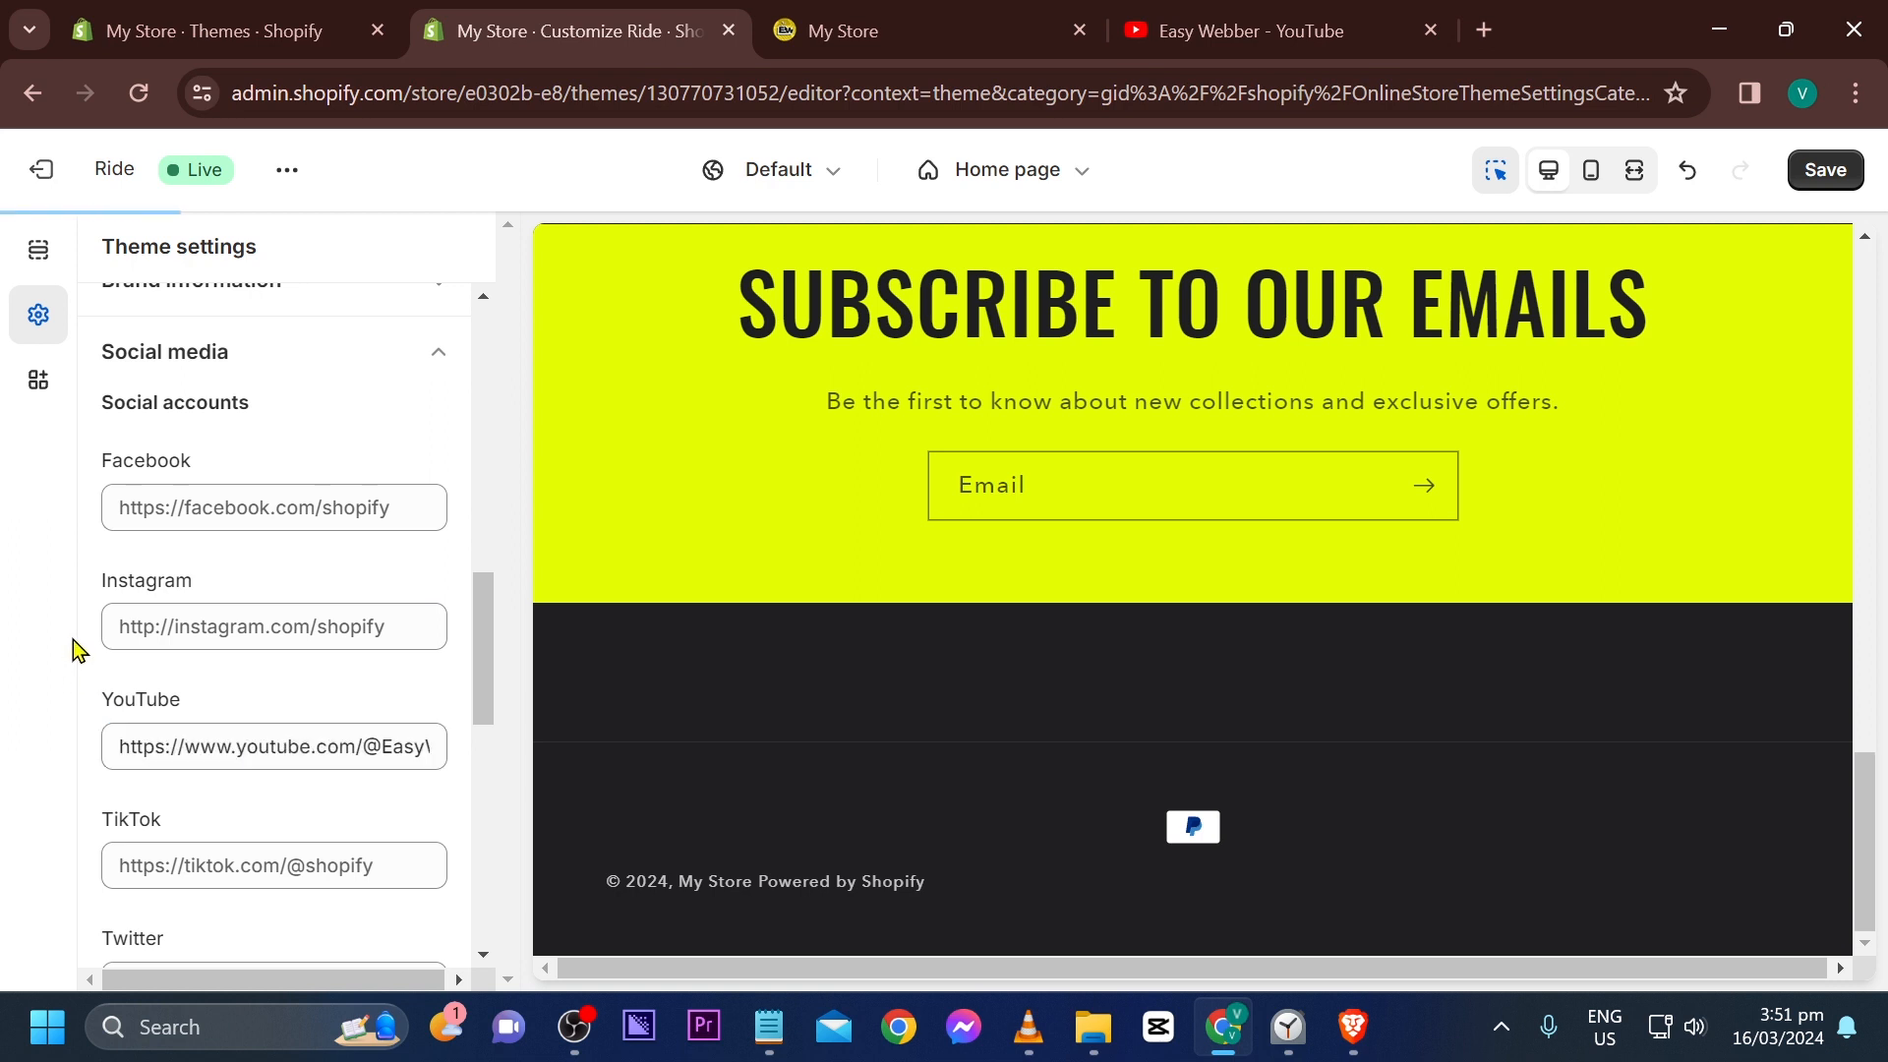
scroll(116, 674, "down", 1)
left_click(274, 603)
key("ctrl+a")
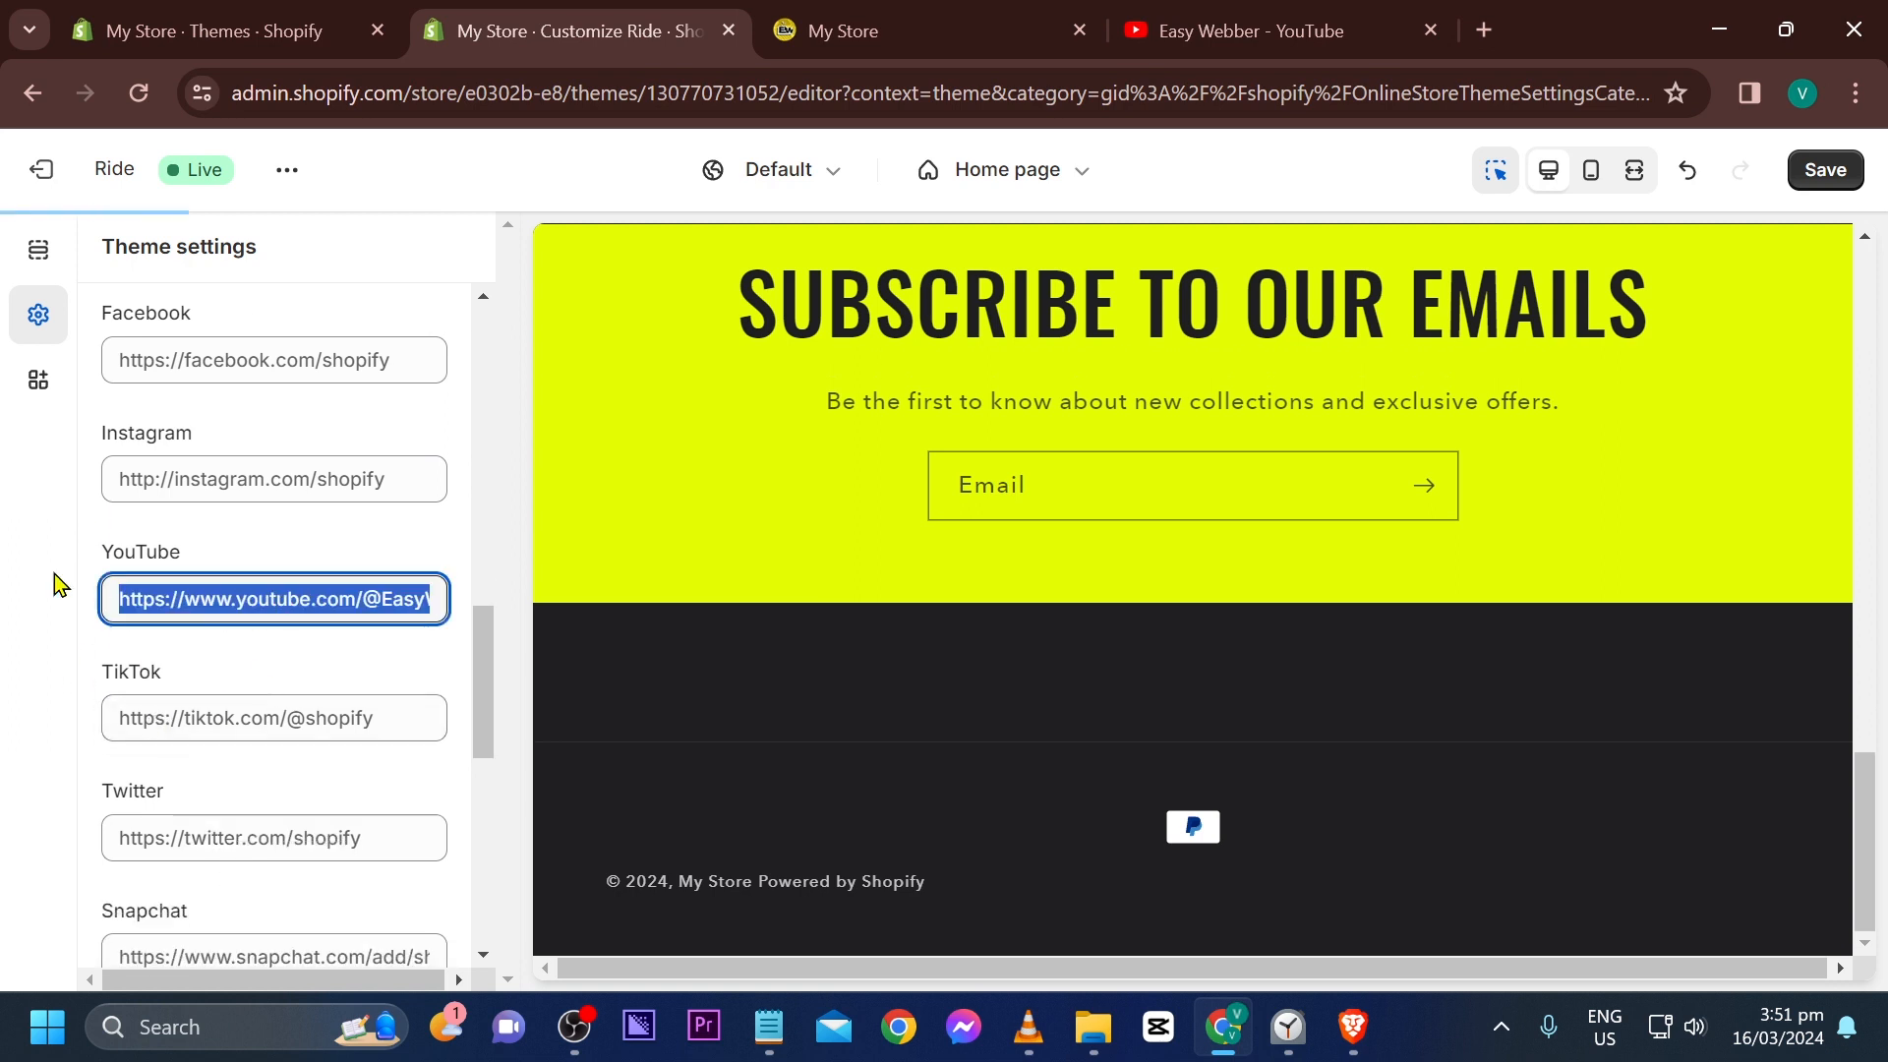
left_click(55, 586)
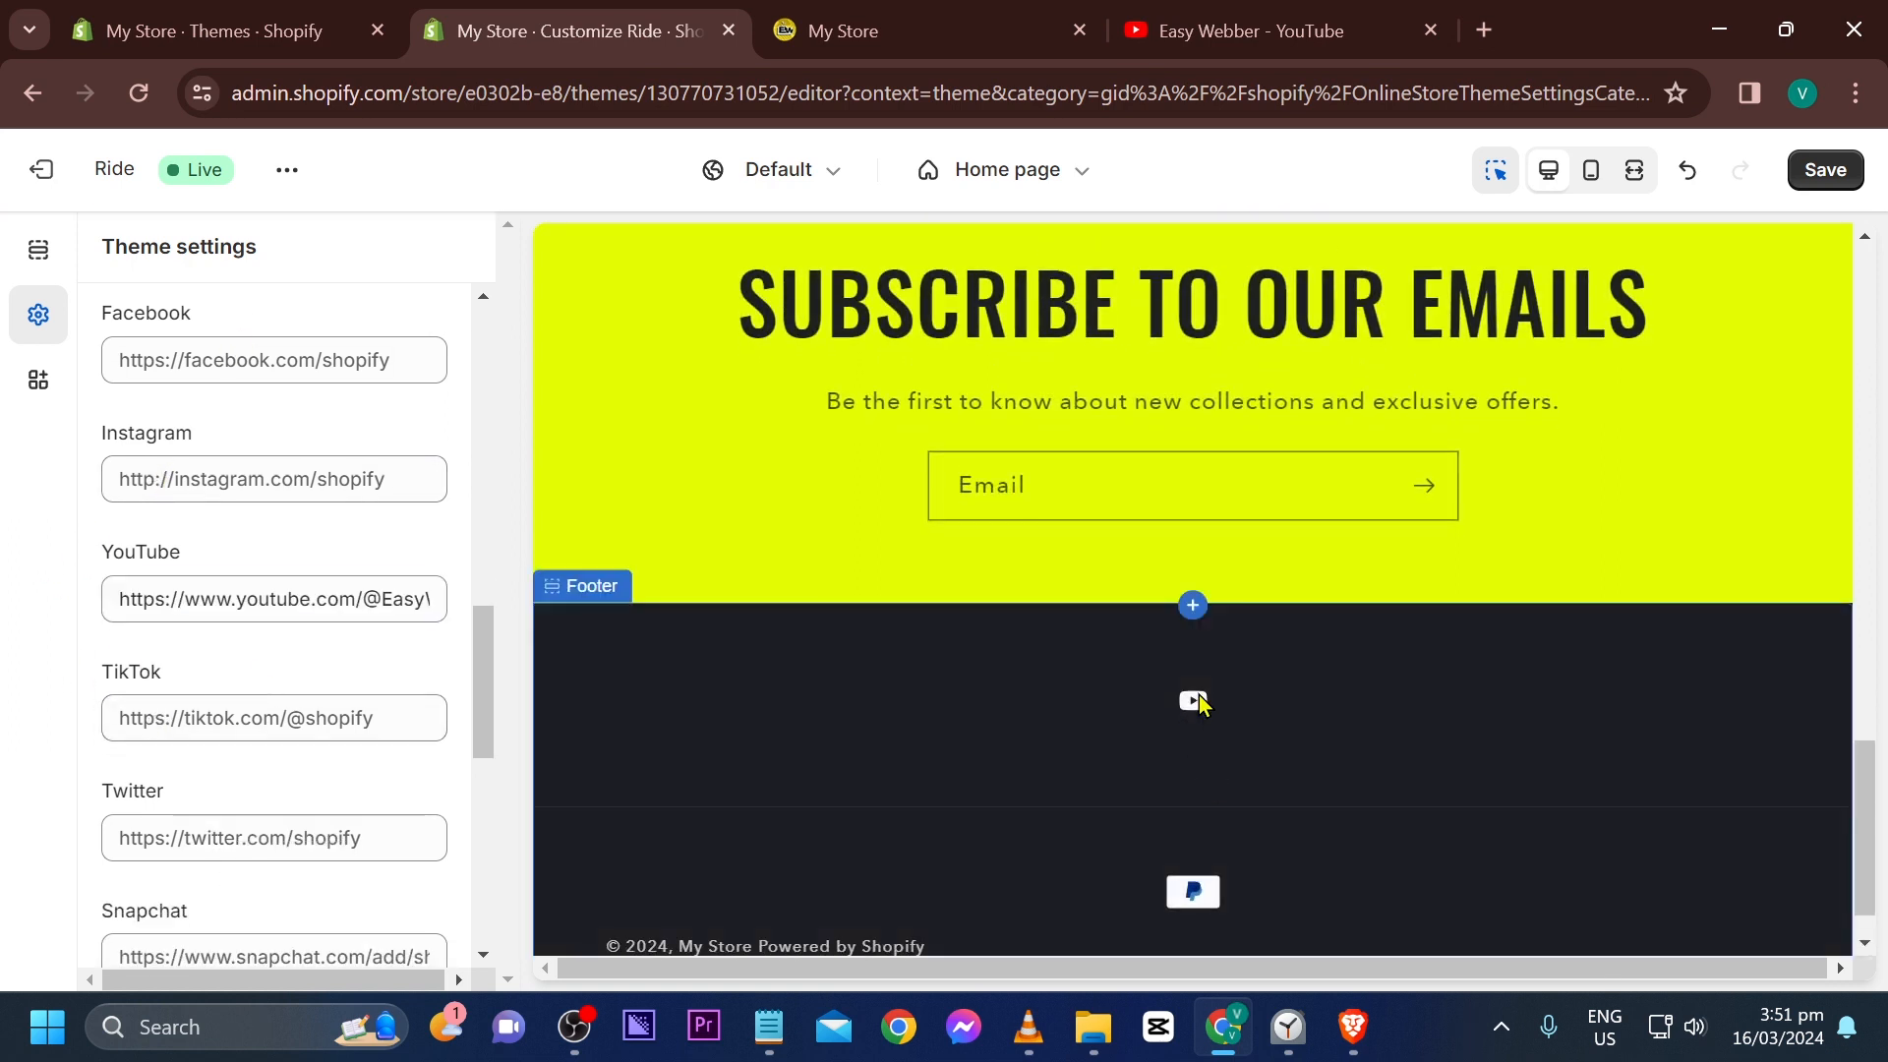
Set the Facebook account to Facebook.com/EasyWebber and the Instagram account to Instagram.com/Easywebber, and save the theme
left_click(397, 346)
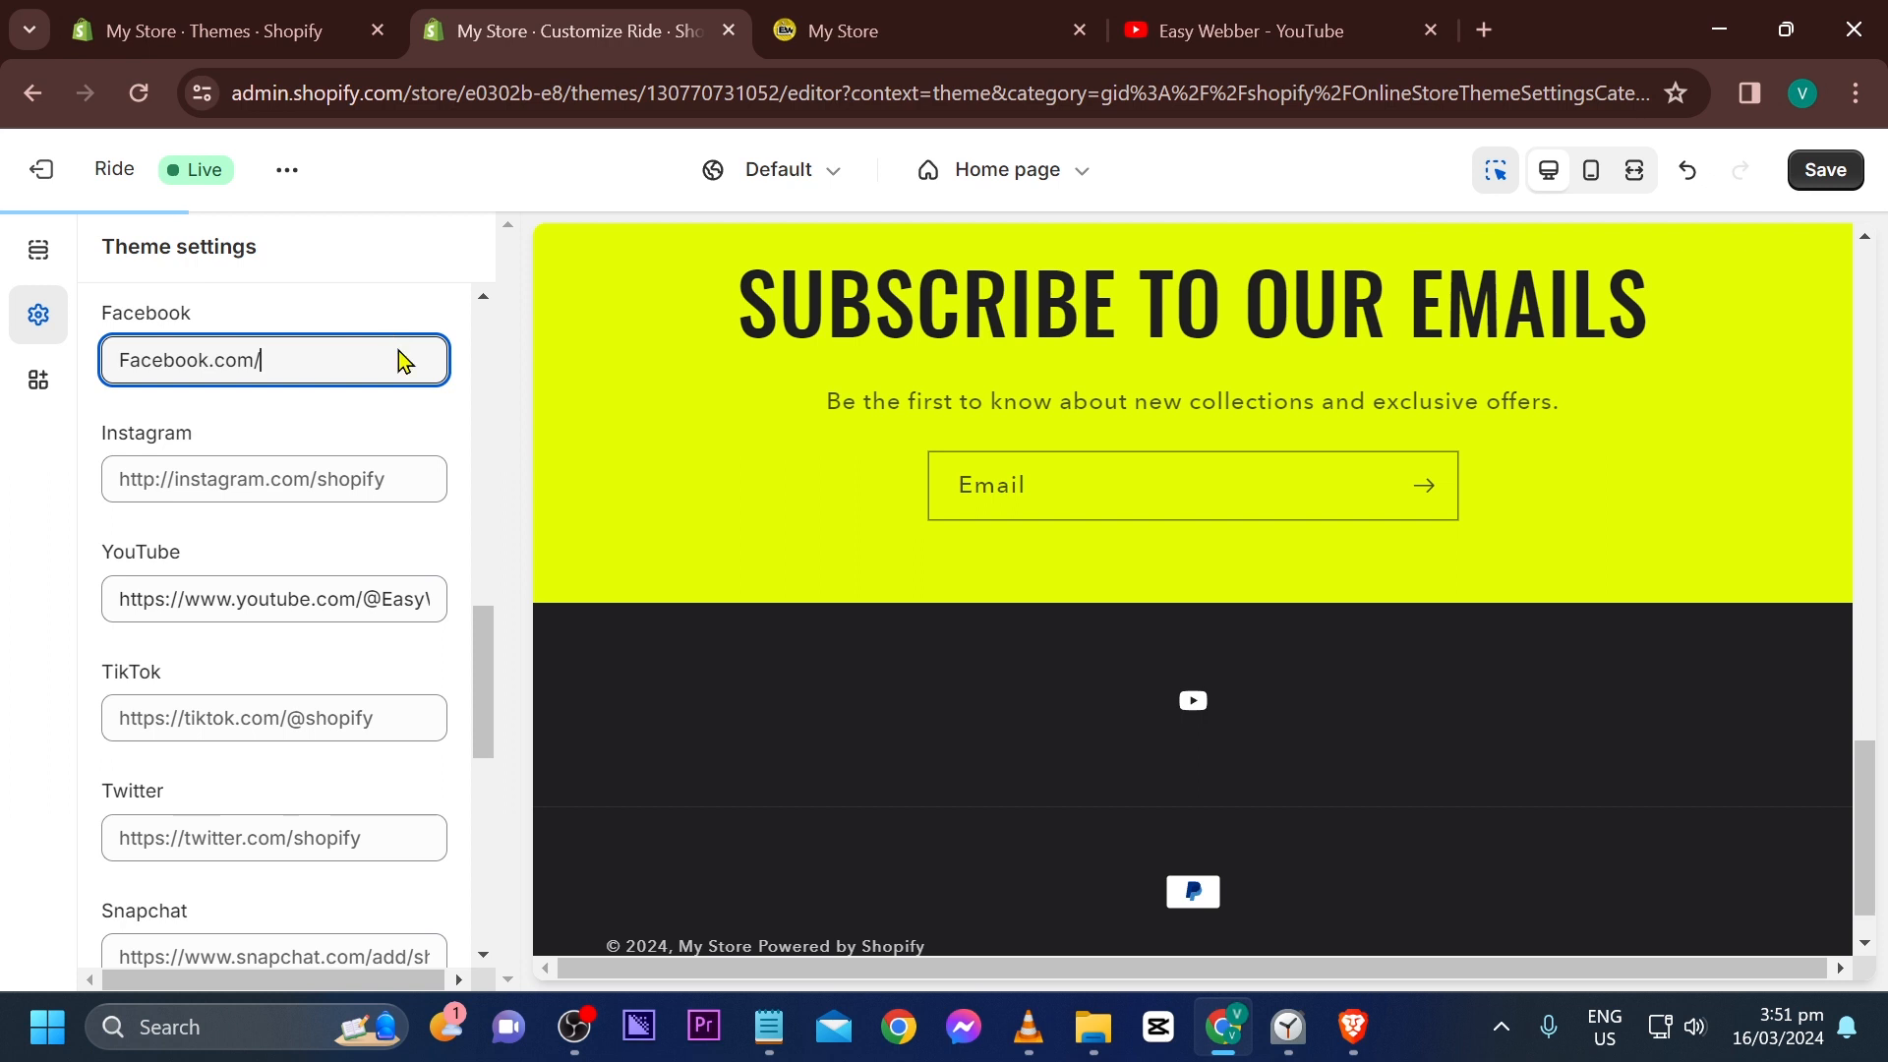
type("Facebook.com/EasyWebber")
key("Tab")
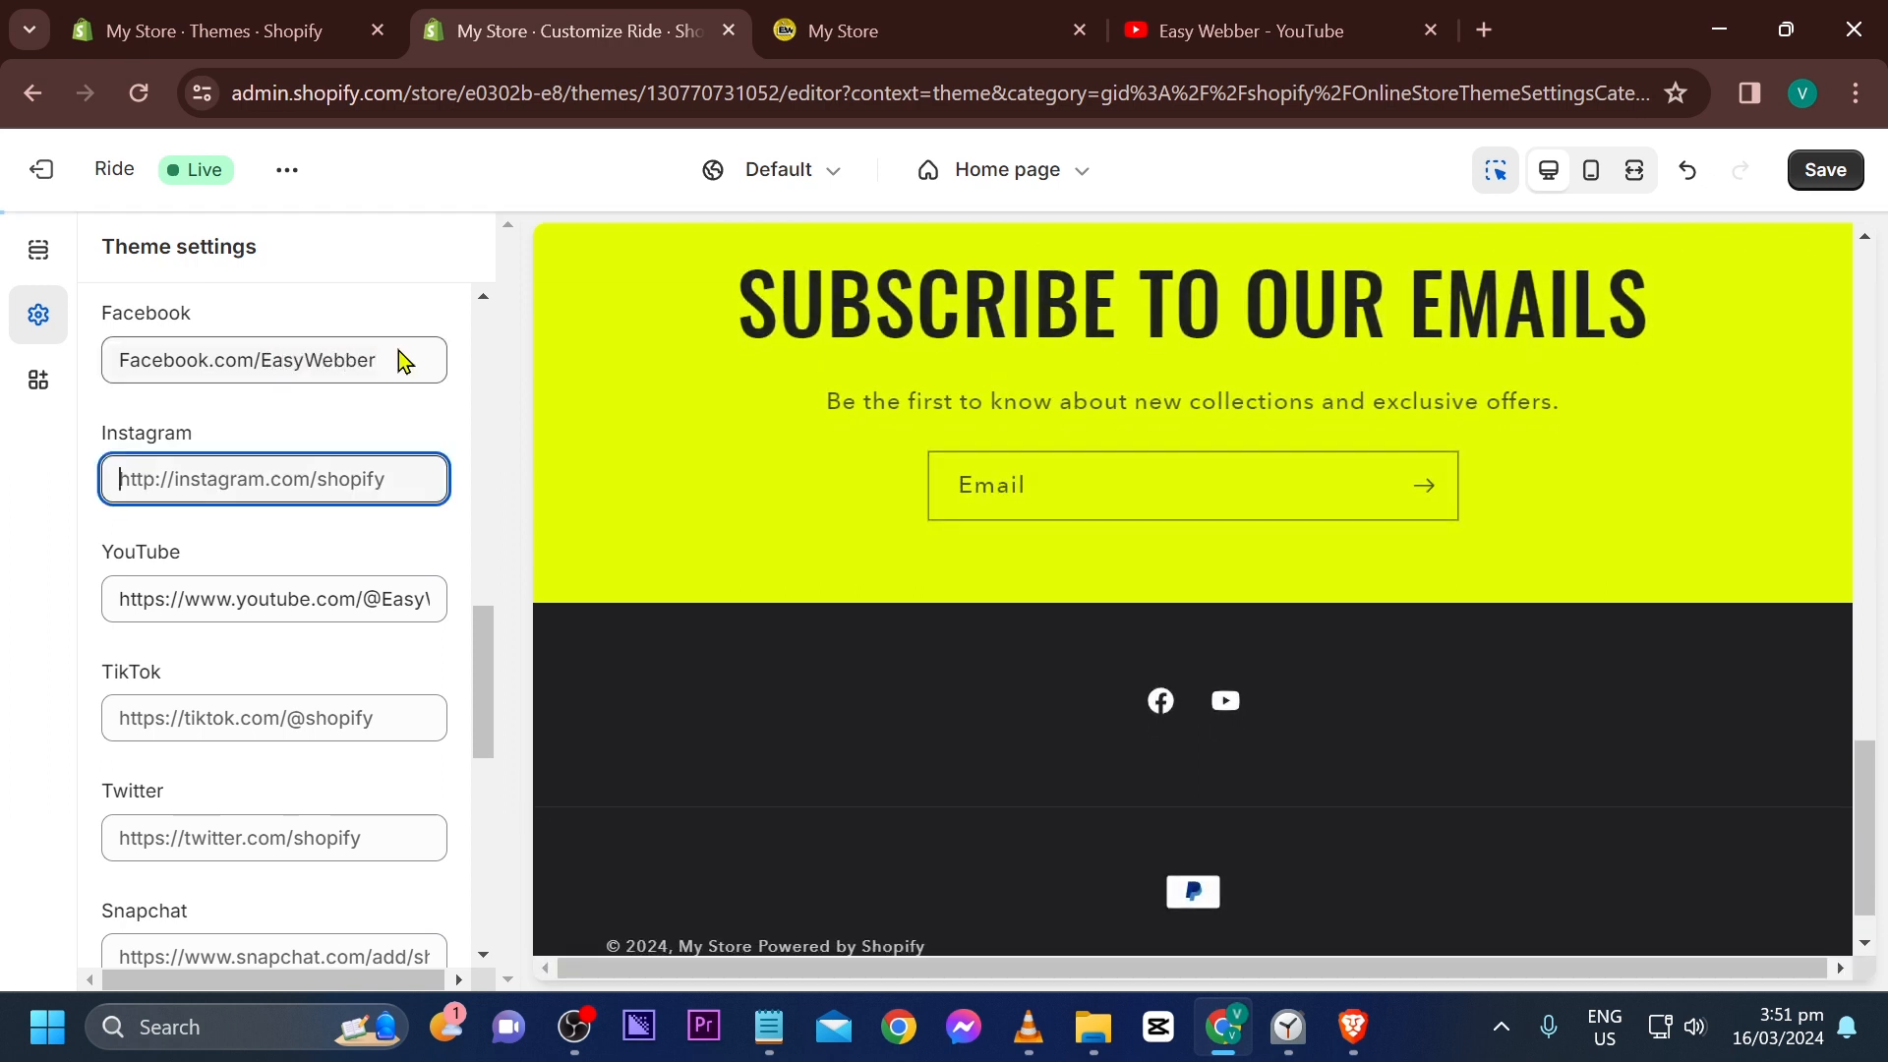
type("Instagram.com/Easyweber")
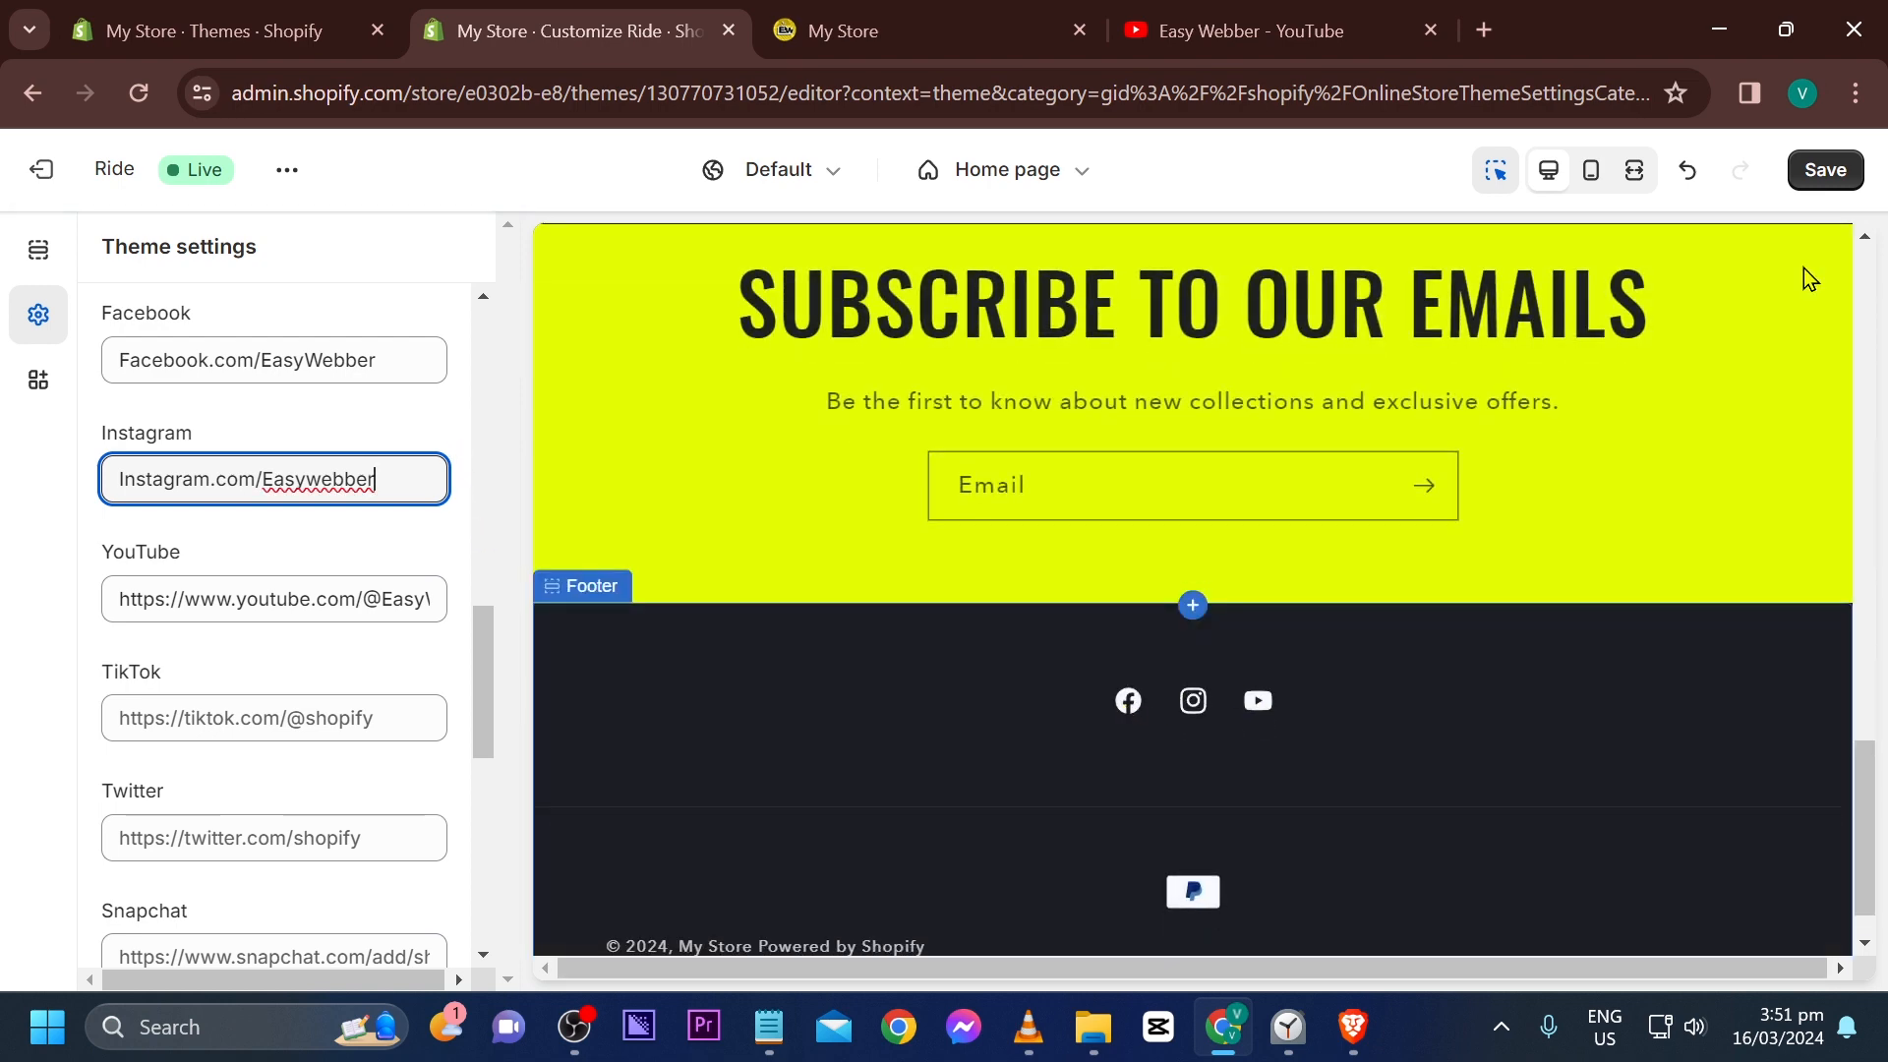
left_click(1847, 177)
Reload the live store, test the YouTube link in the footer, and return to the store page
left_click(843, 34)
scroll(896, 551, "down", 15)
key("ctrl+r")
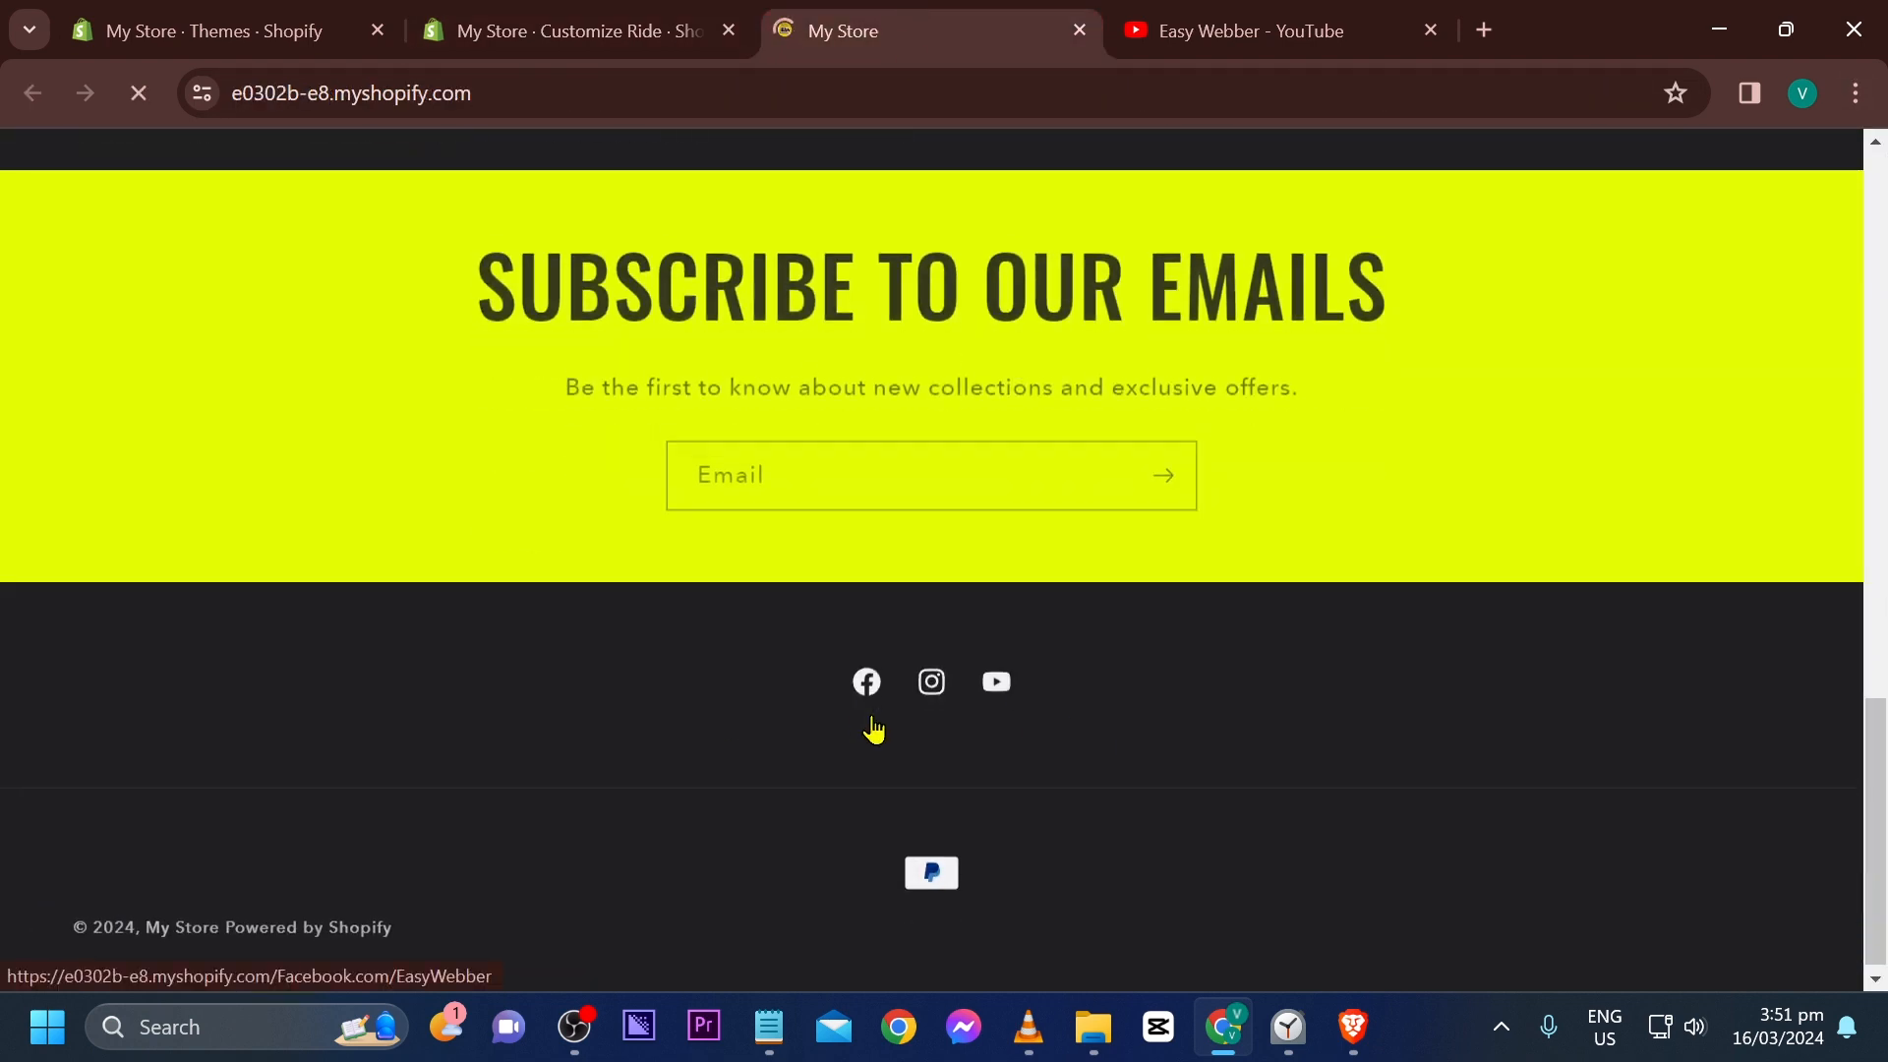
scroll(871, 717, "down", 1)
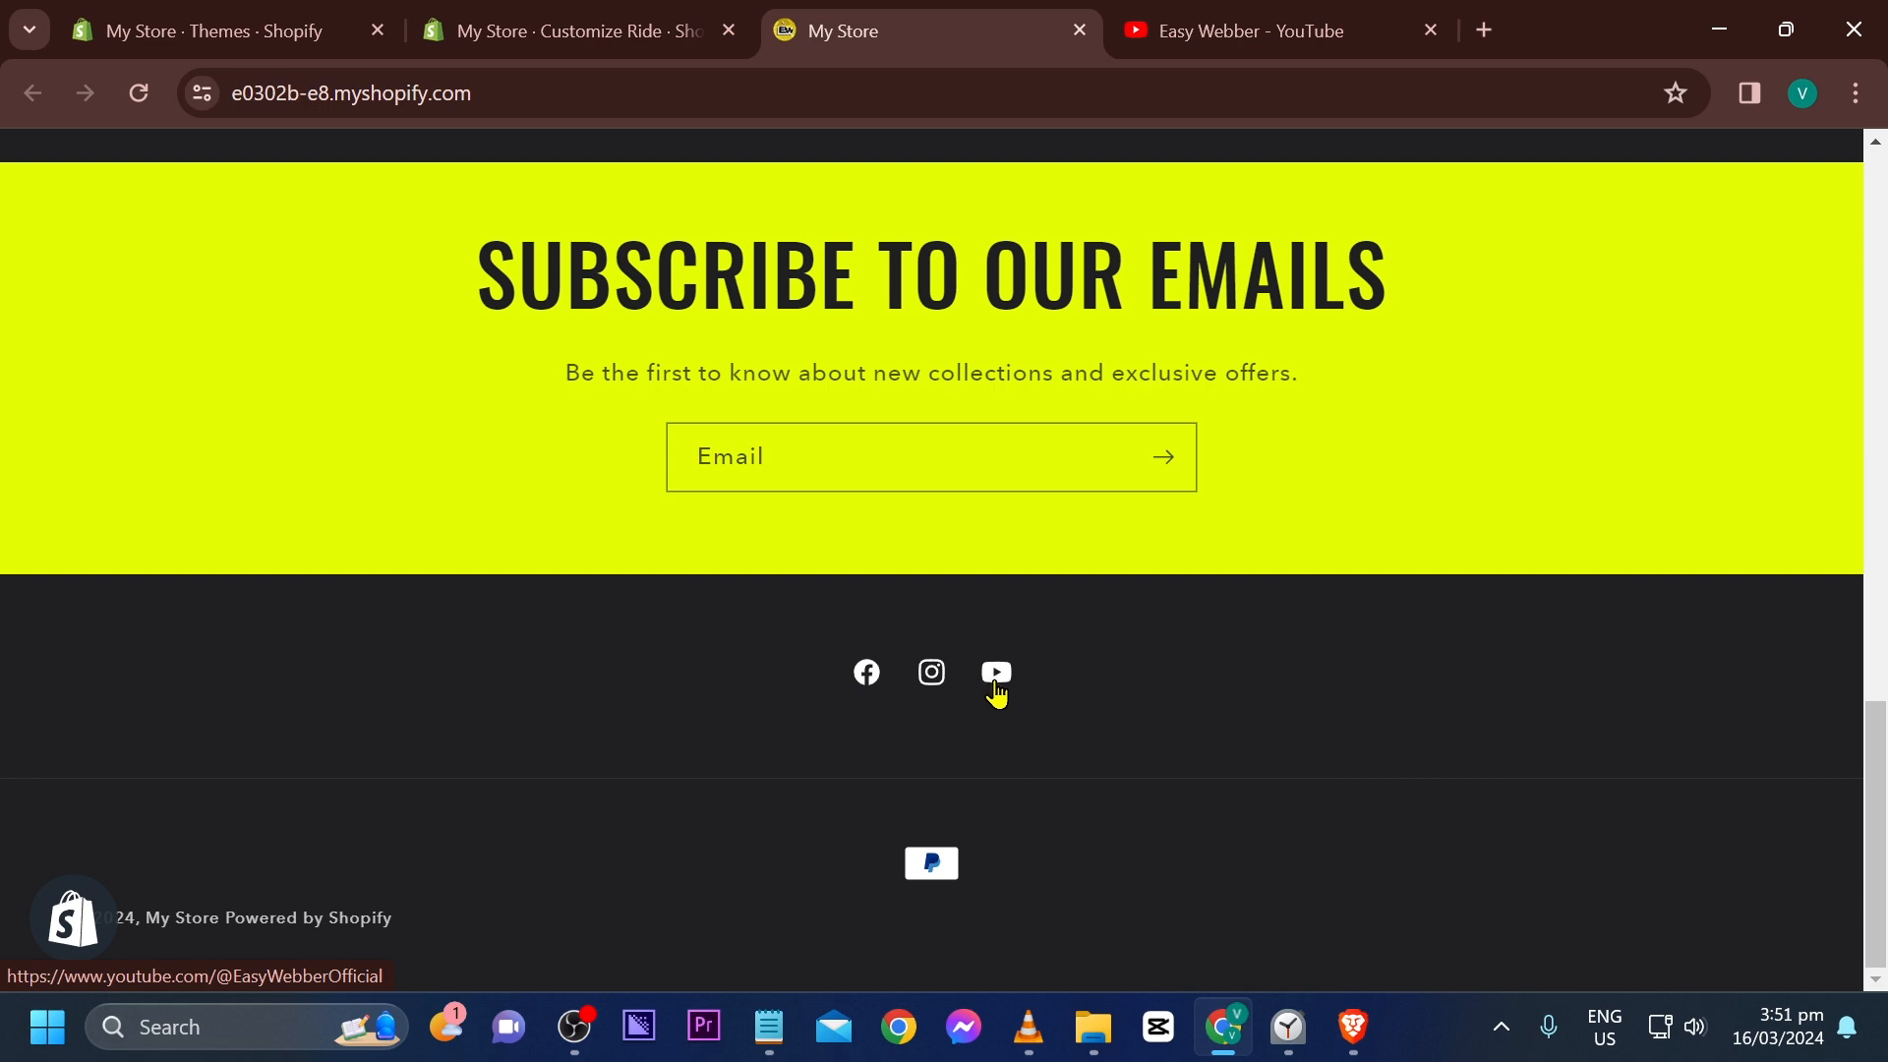
left_click(1317, 27)
key("ctrl+w")
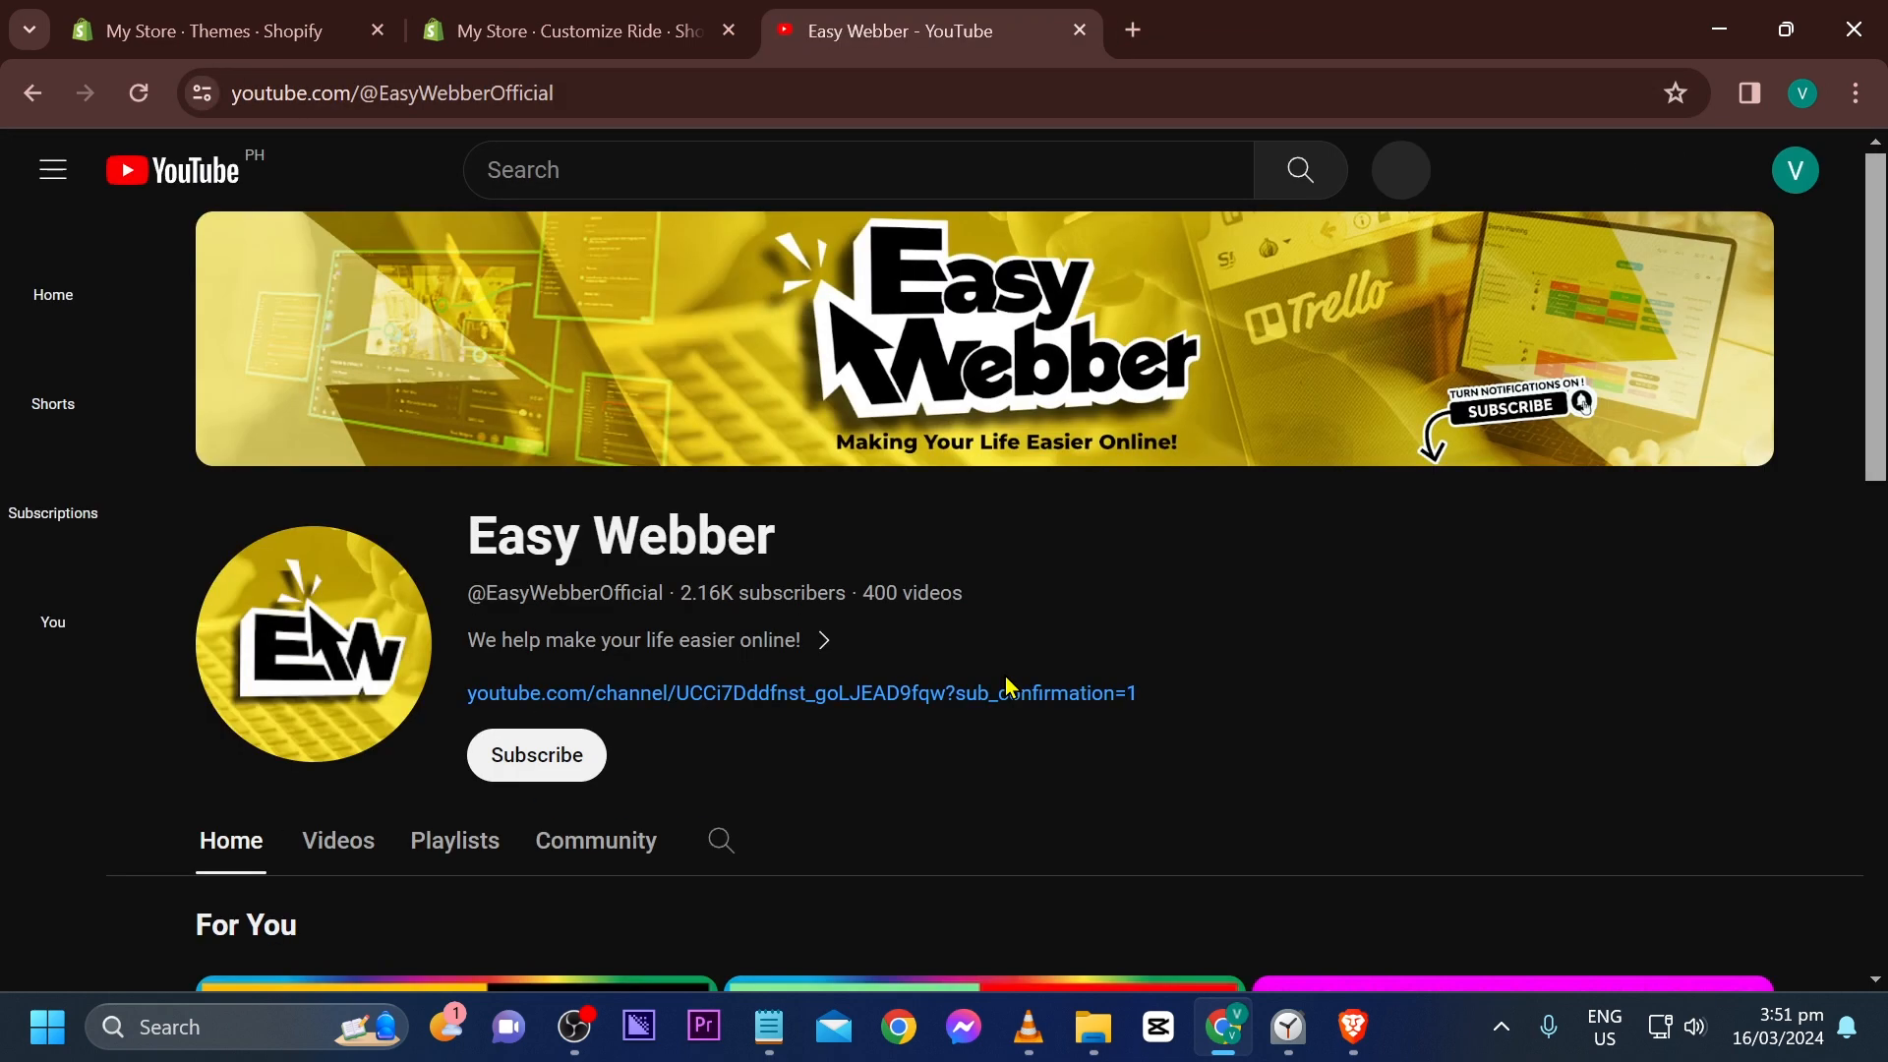
scroll(928, 523, "down", 6)
left_click(33, 93)
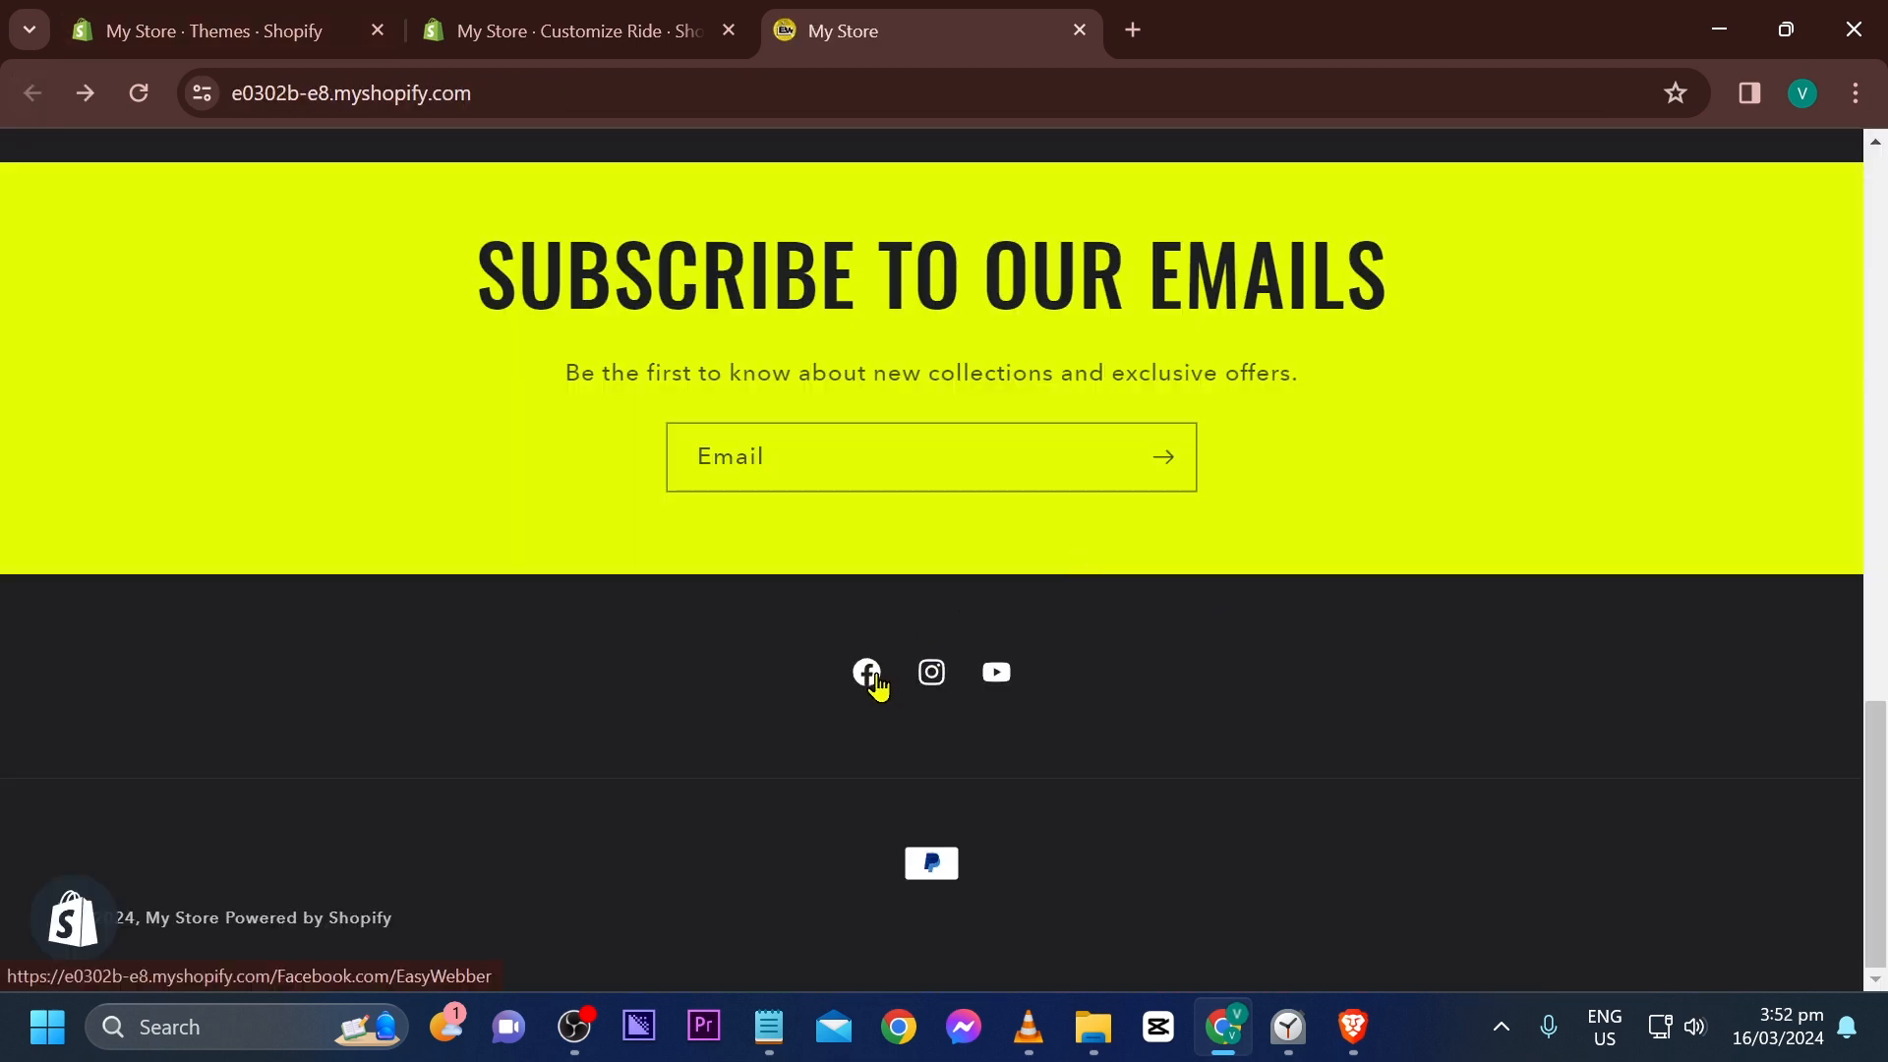
Test the Facebook and Instagram links in the live store's footer, closing each opened page
scroll(1031, 767, "down", 3)
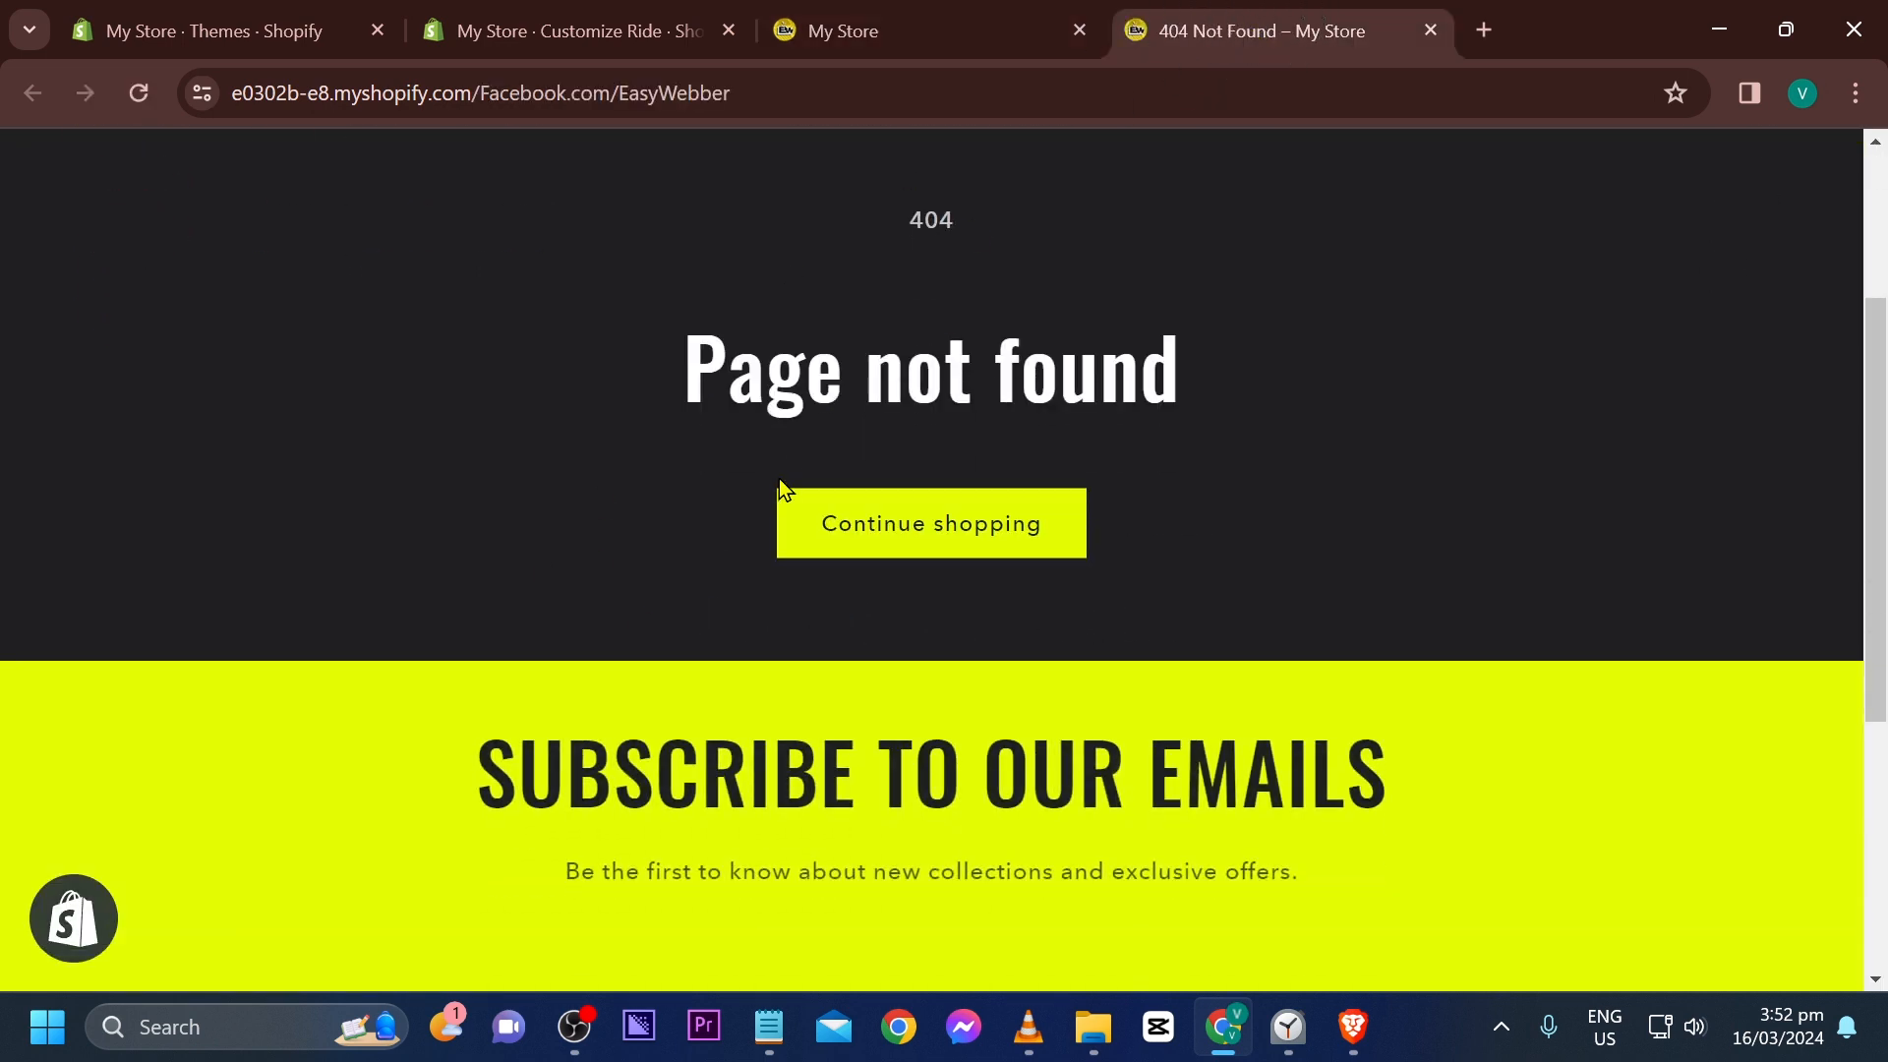
scroll(780, 491, "up", 3)
key("ctrl+w")
left_click(931, 671)
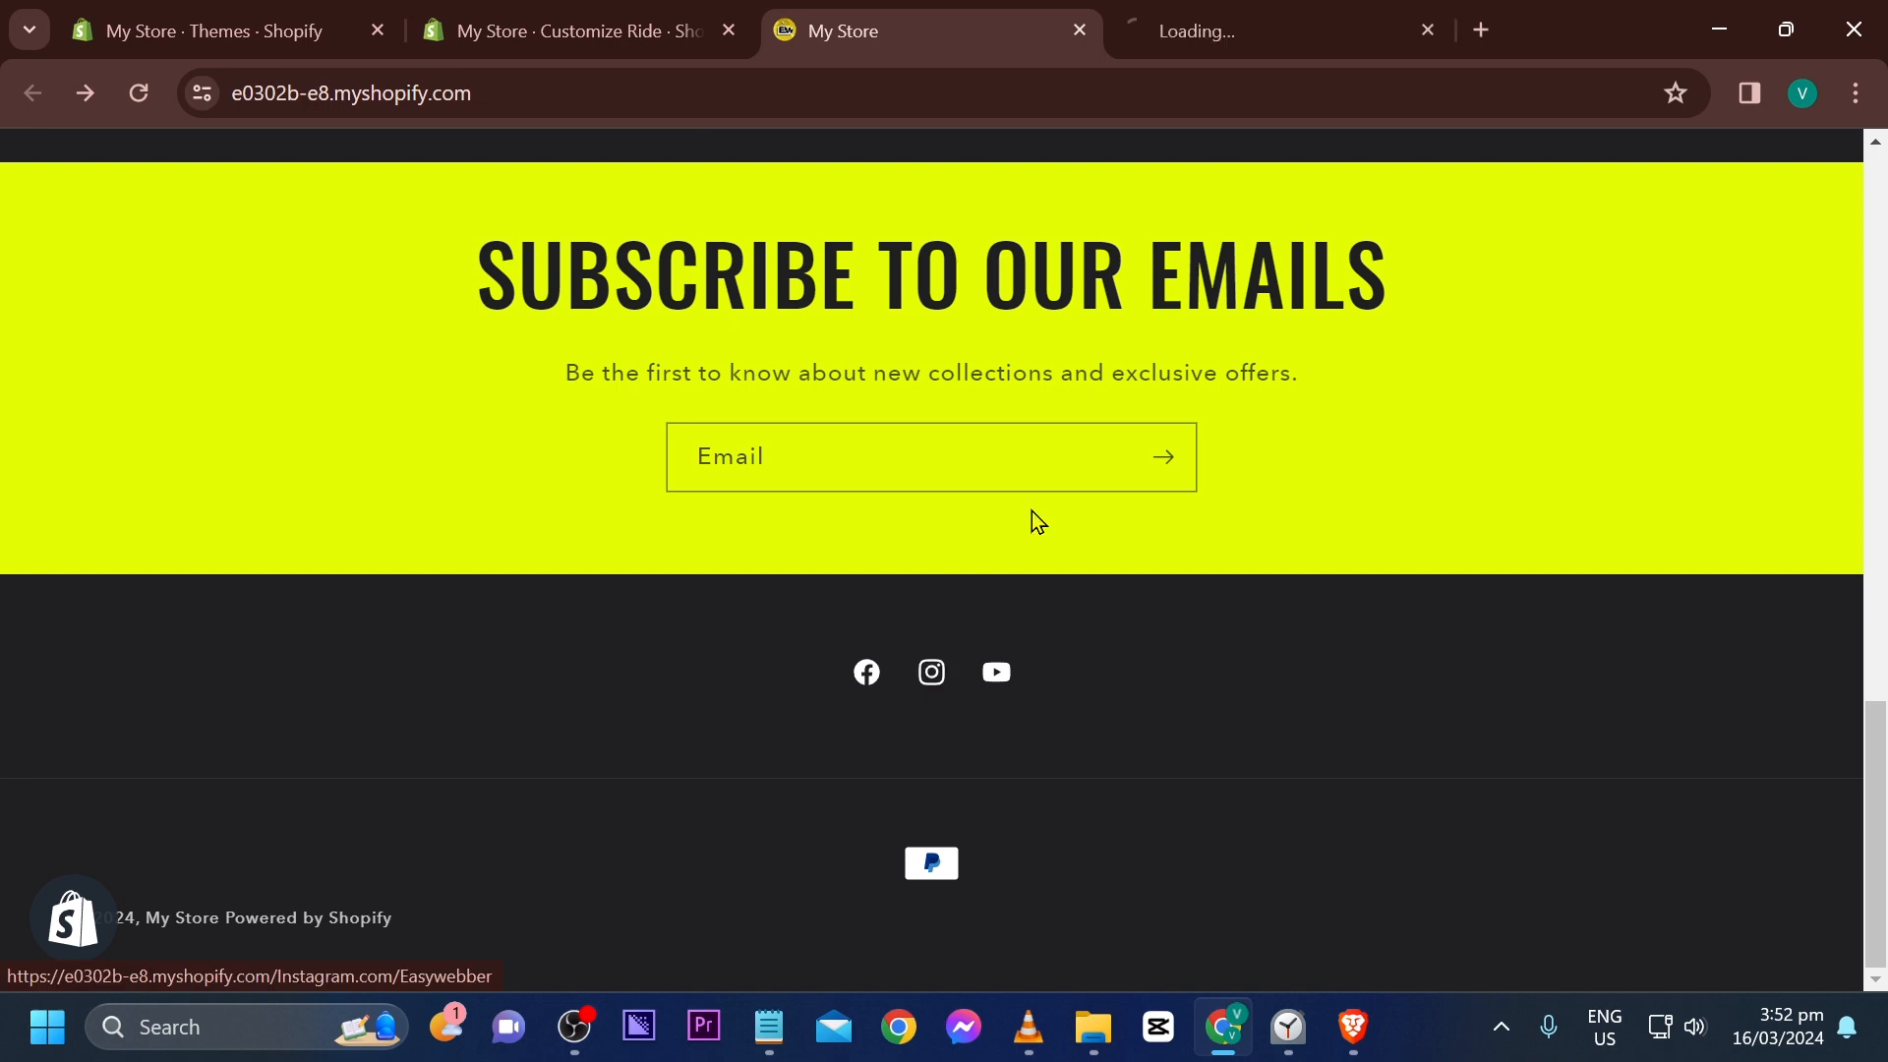
key("ctrl+w")
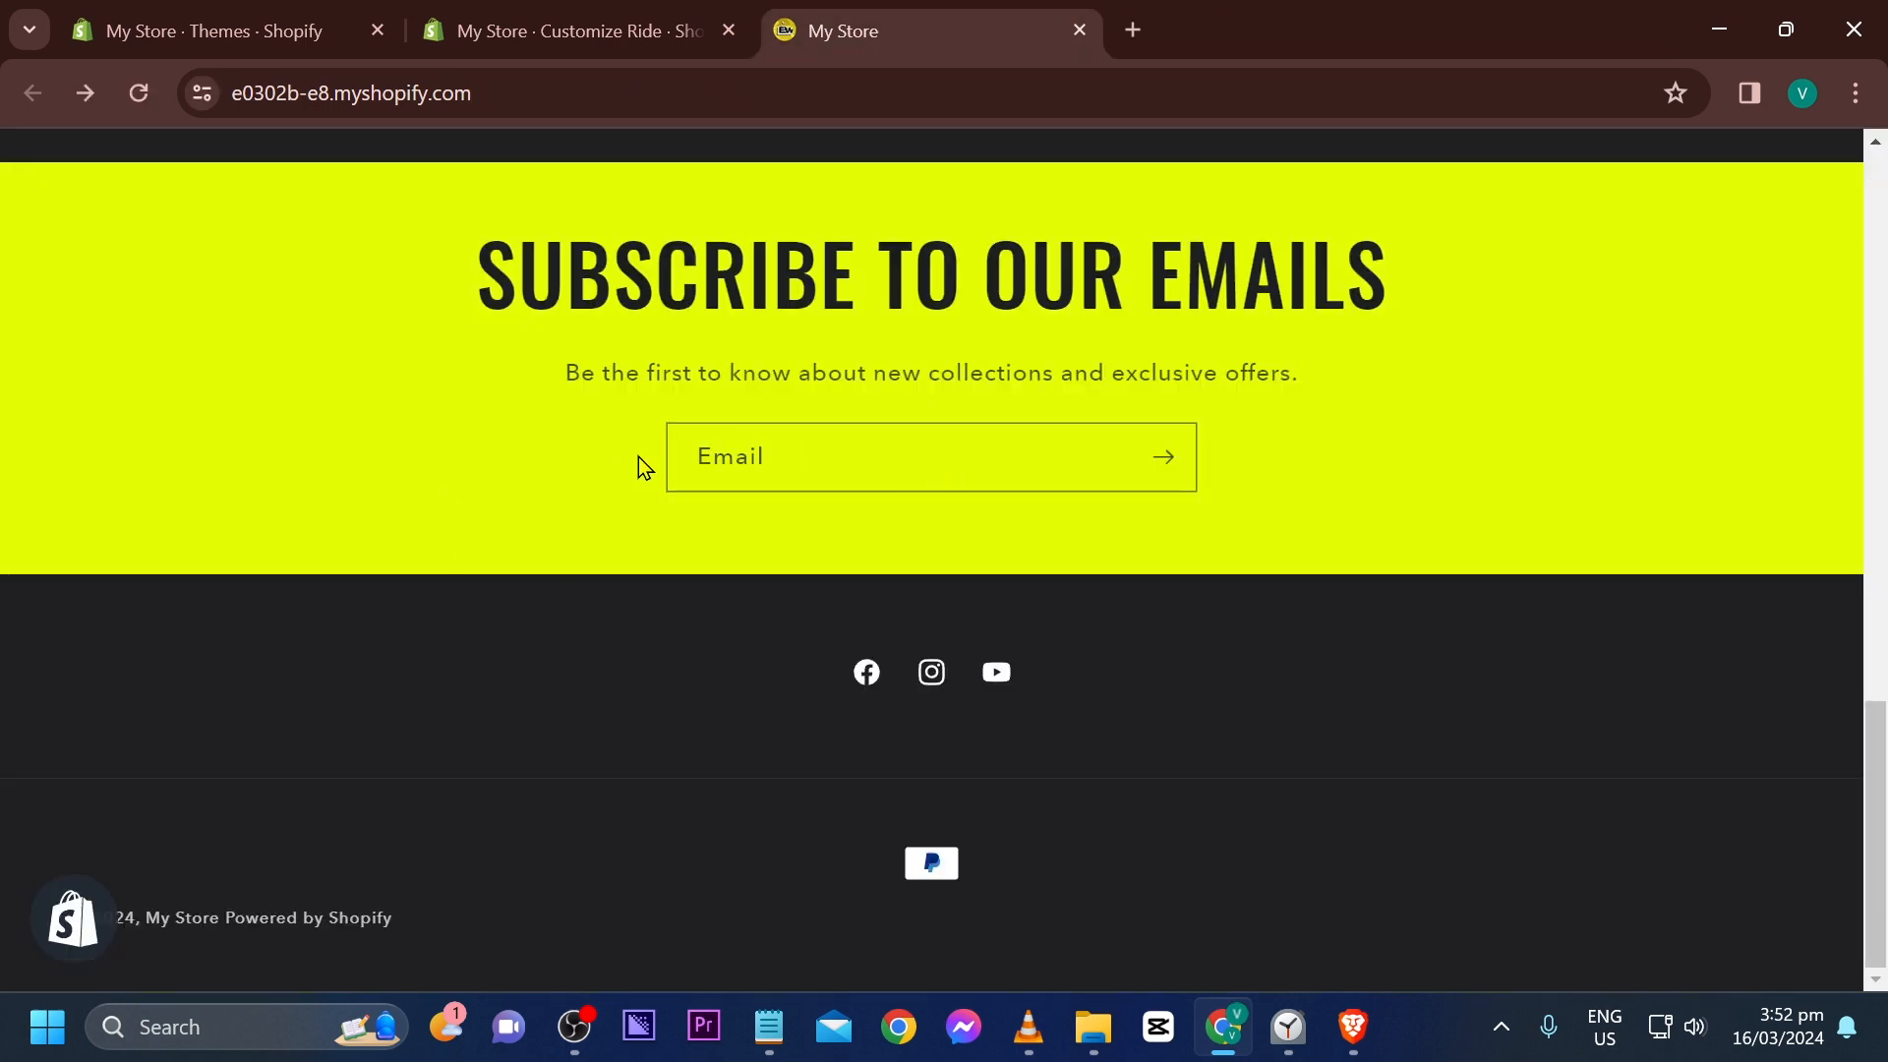
scroll(634, 462, "up", 5)
Return to the theme editor and review the remaining theme settings, including Currency format and Custom CSS
left_click(561, 14)
scroll(280, 462, "down", 4)
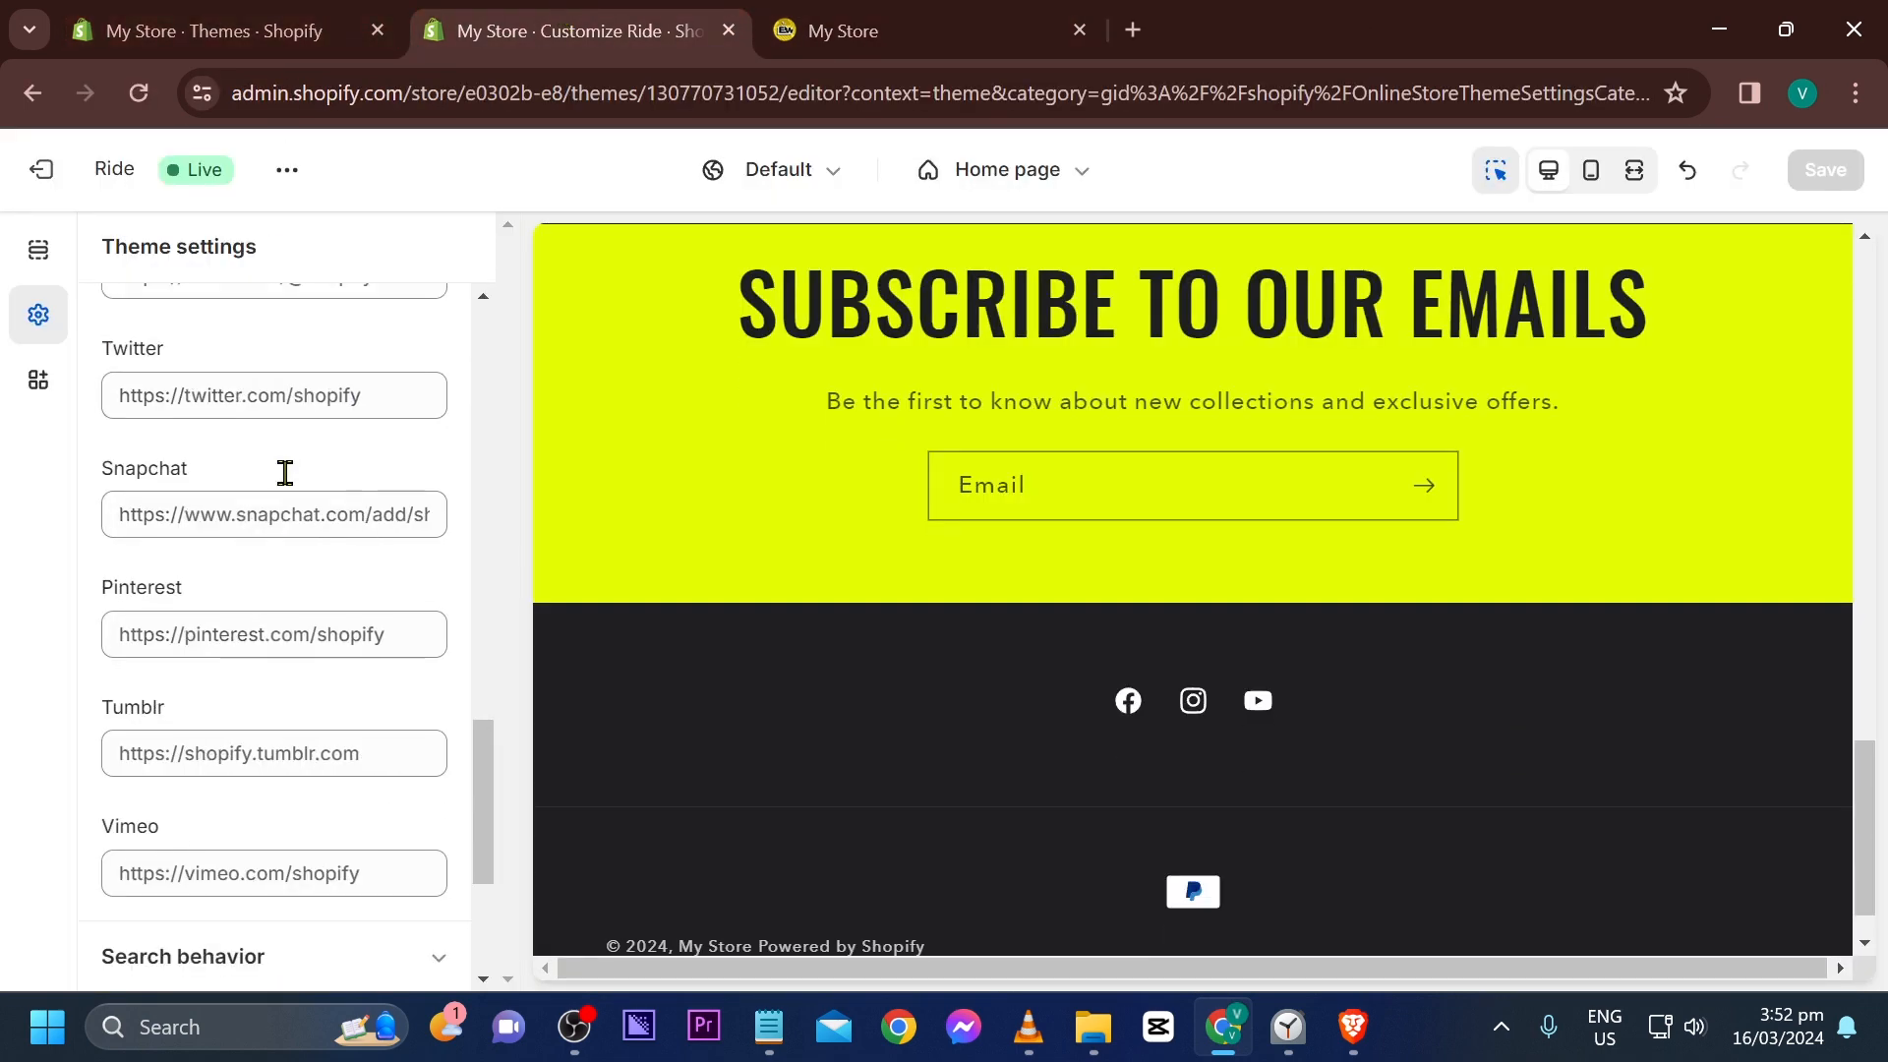
scroll(255, 492, "down", 4)
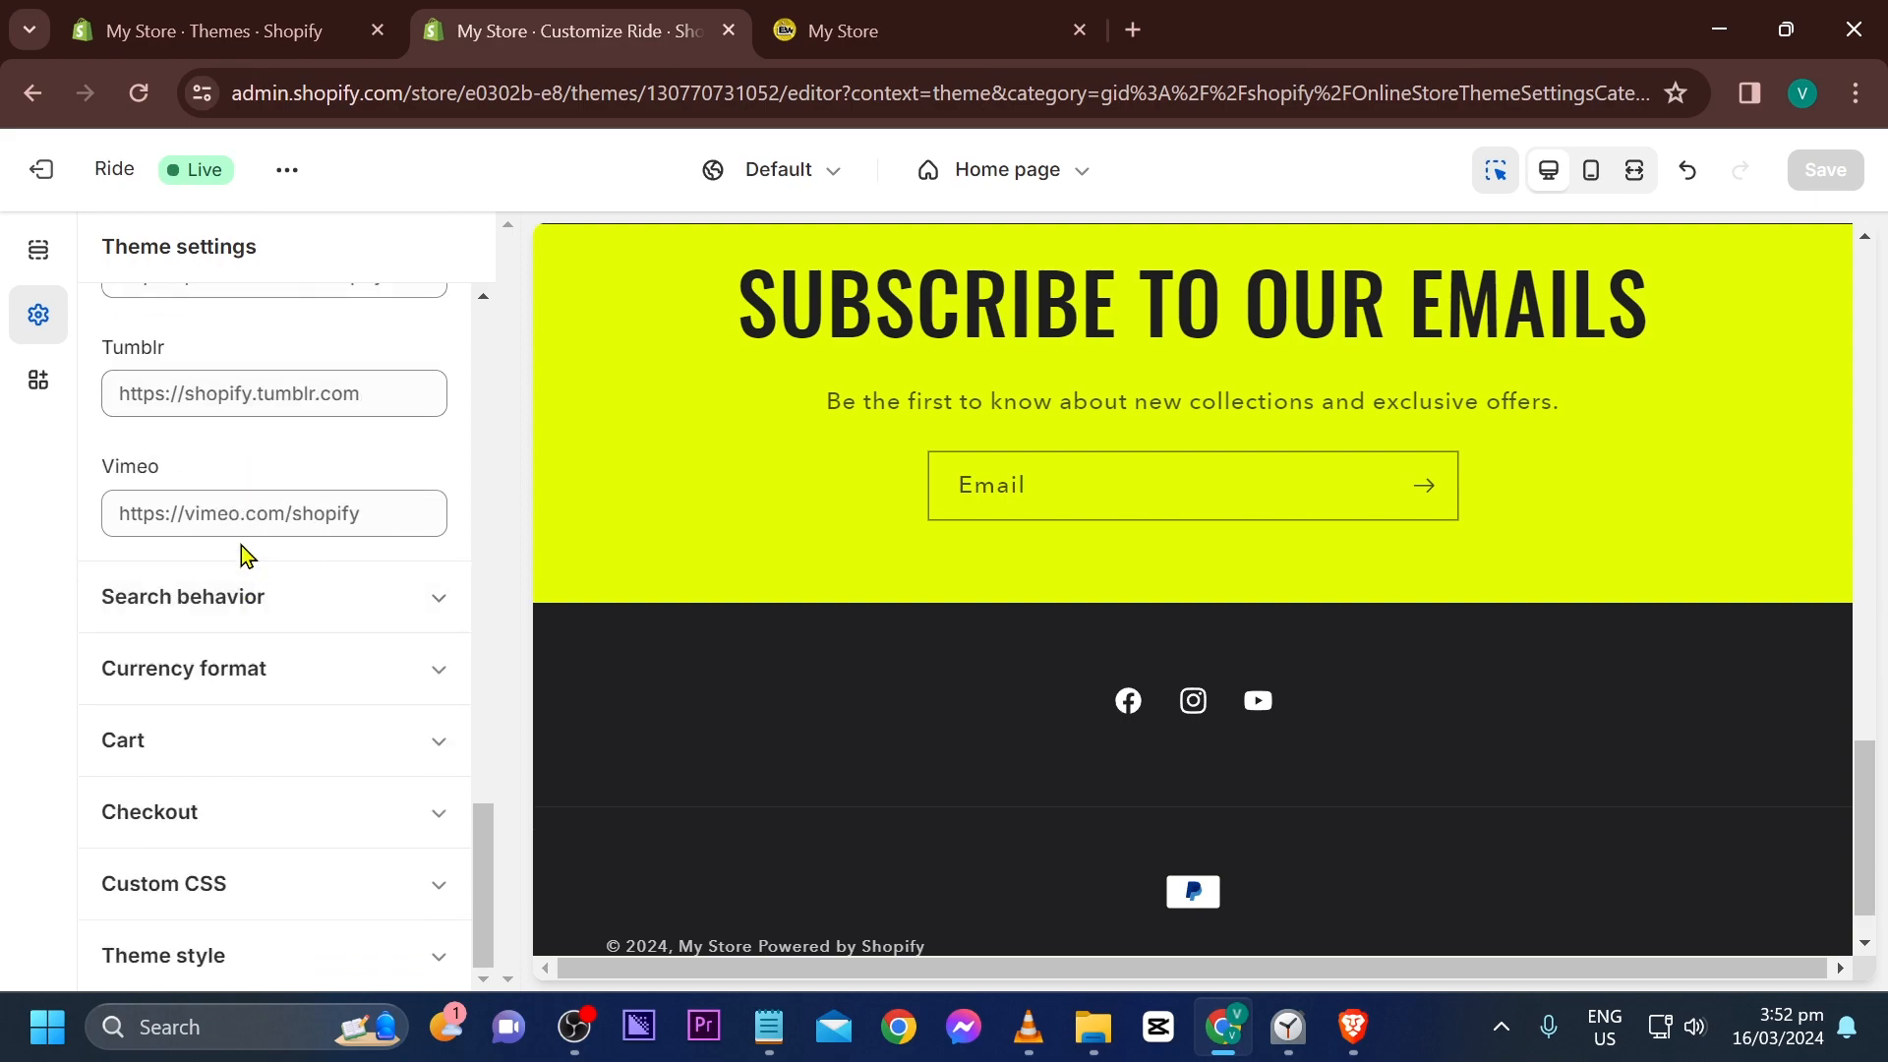
left_click(246, 667)
left_click(246, 882)
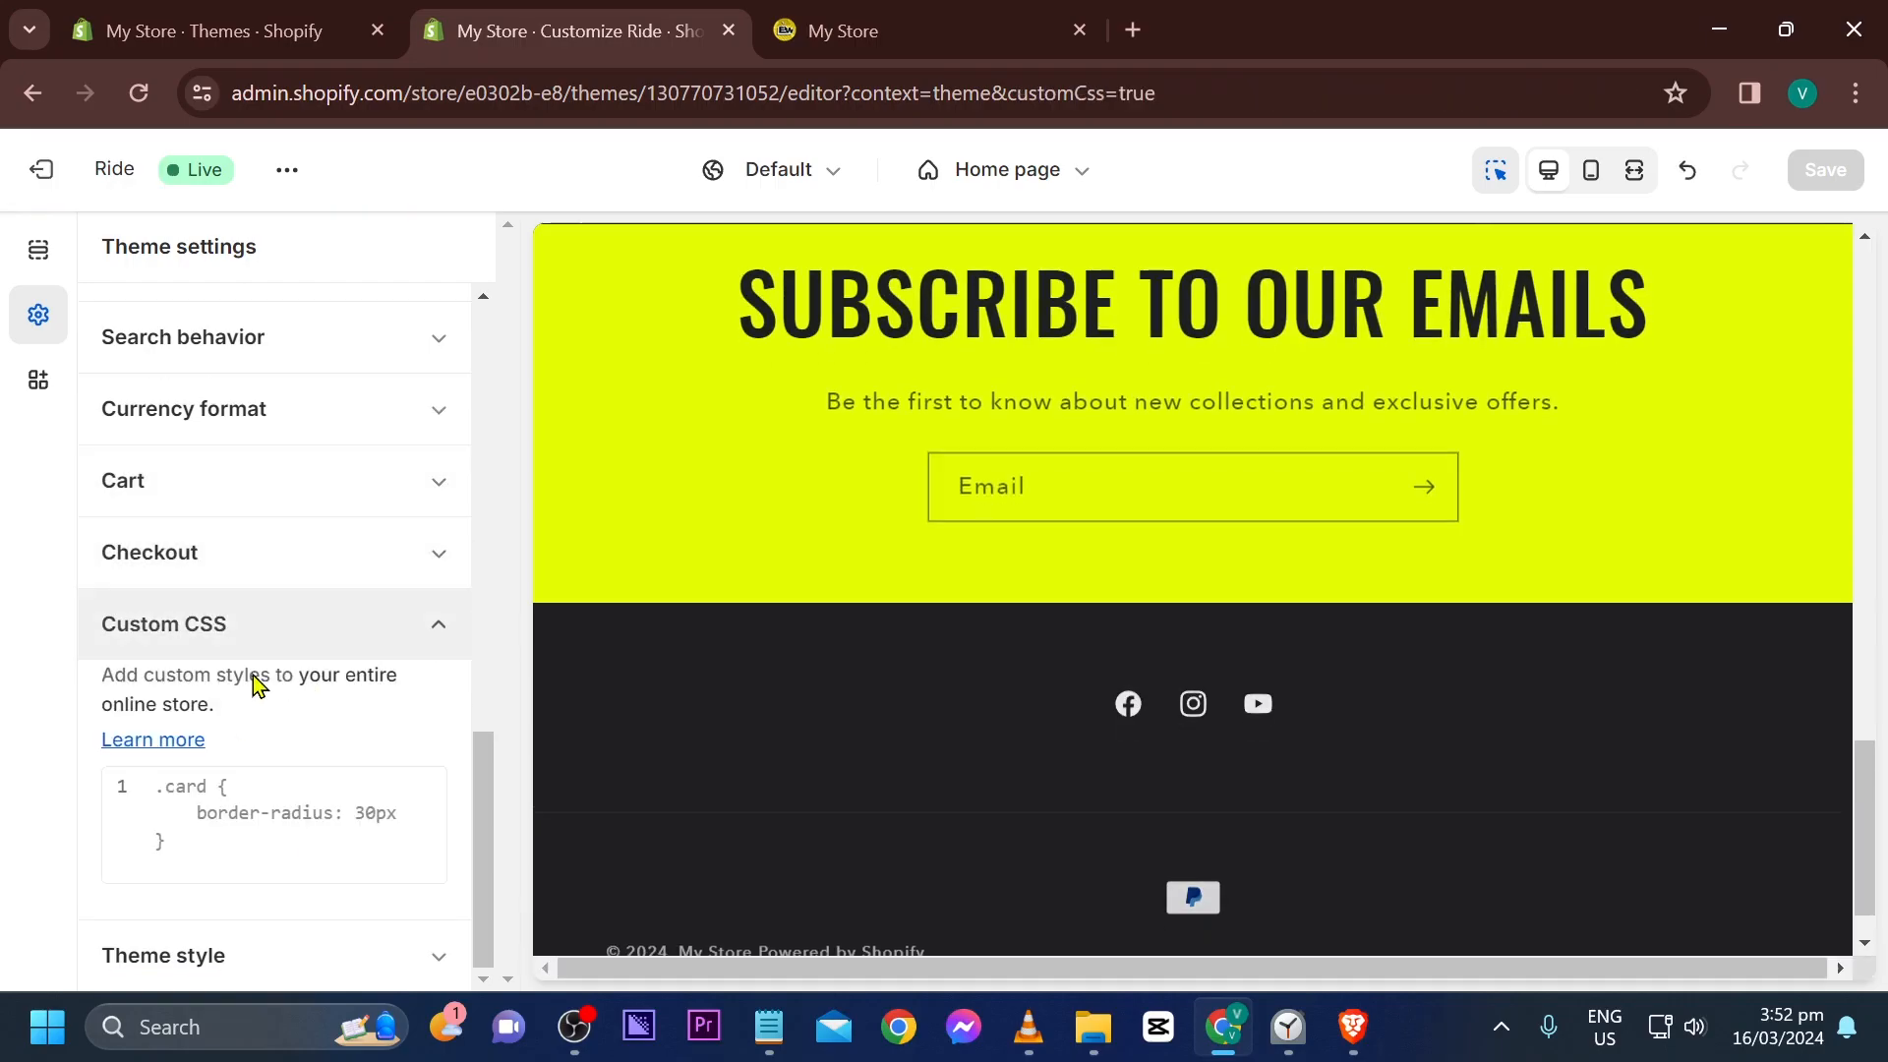
scroll(748, 645, "up", 6)
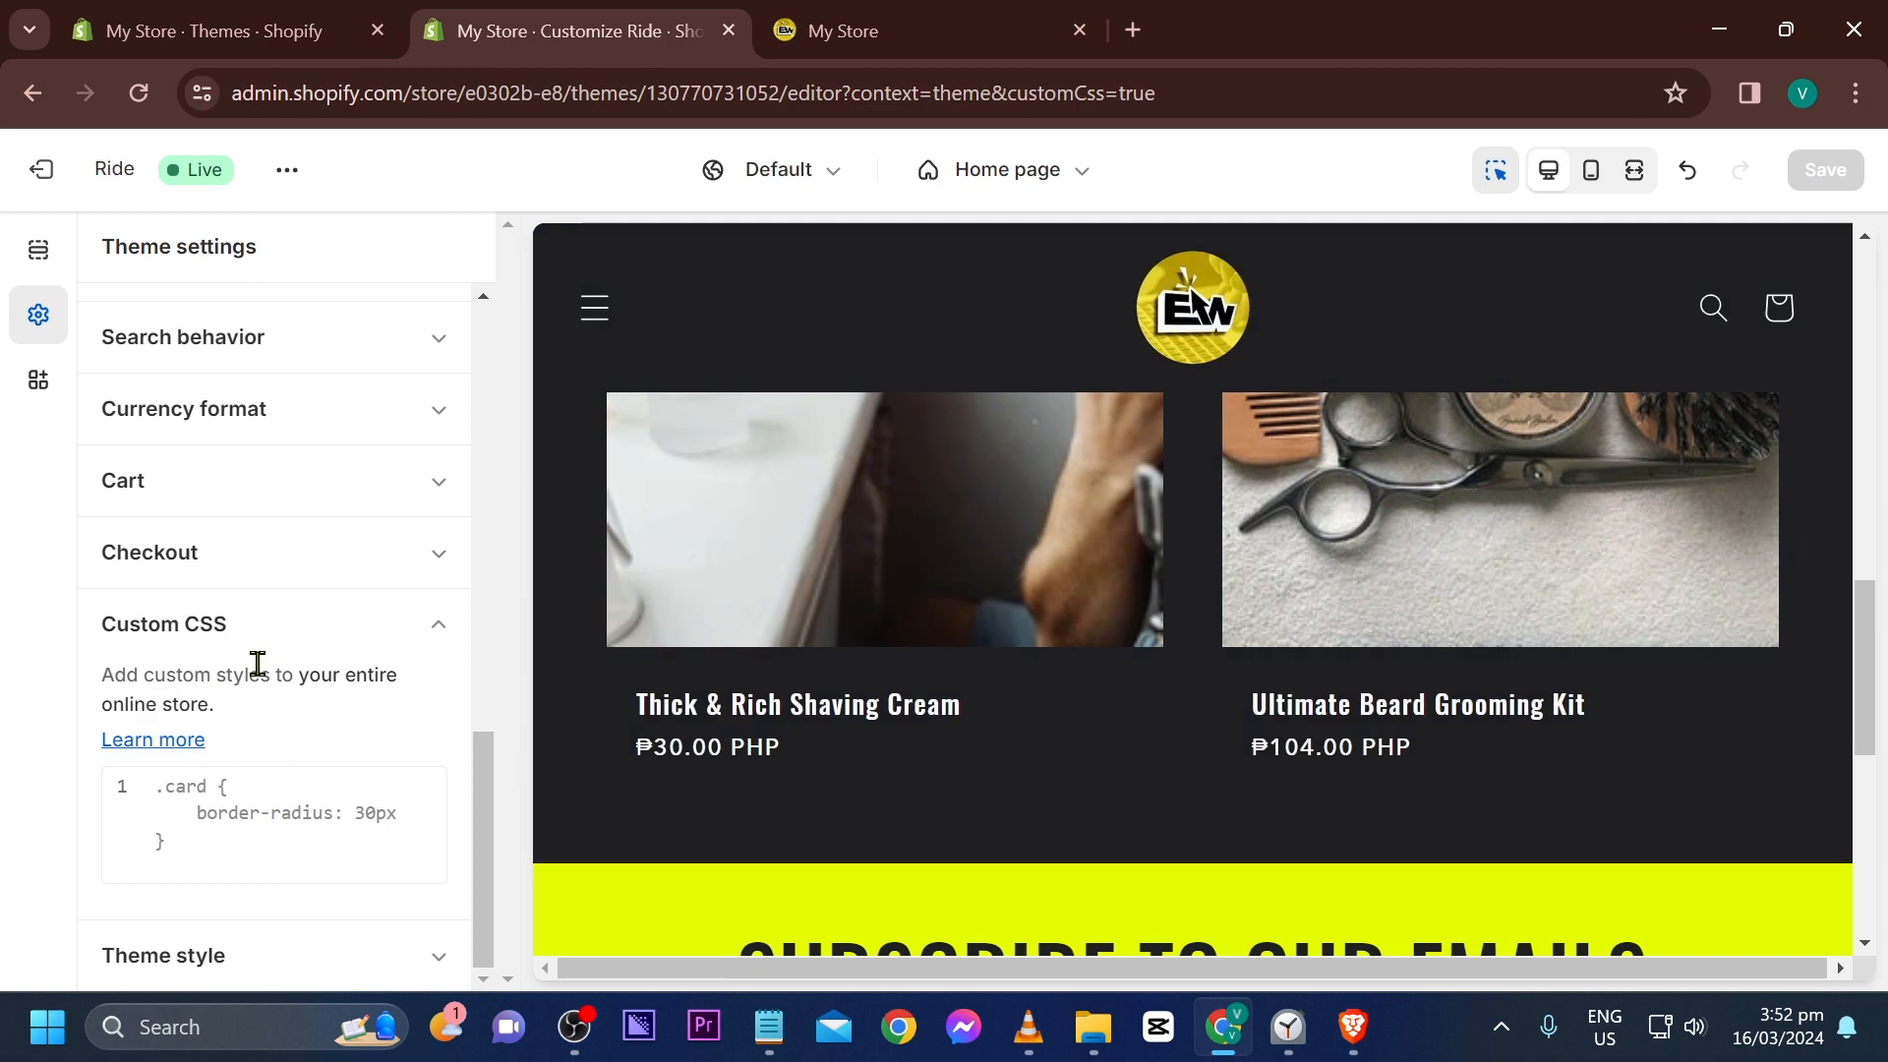
scroll(800, 575, "up", 13)
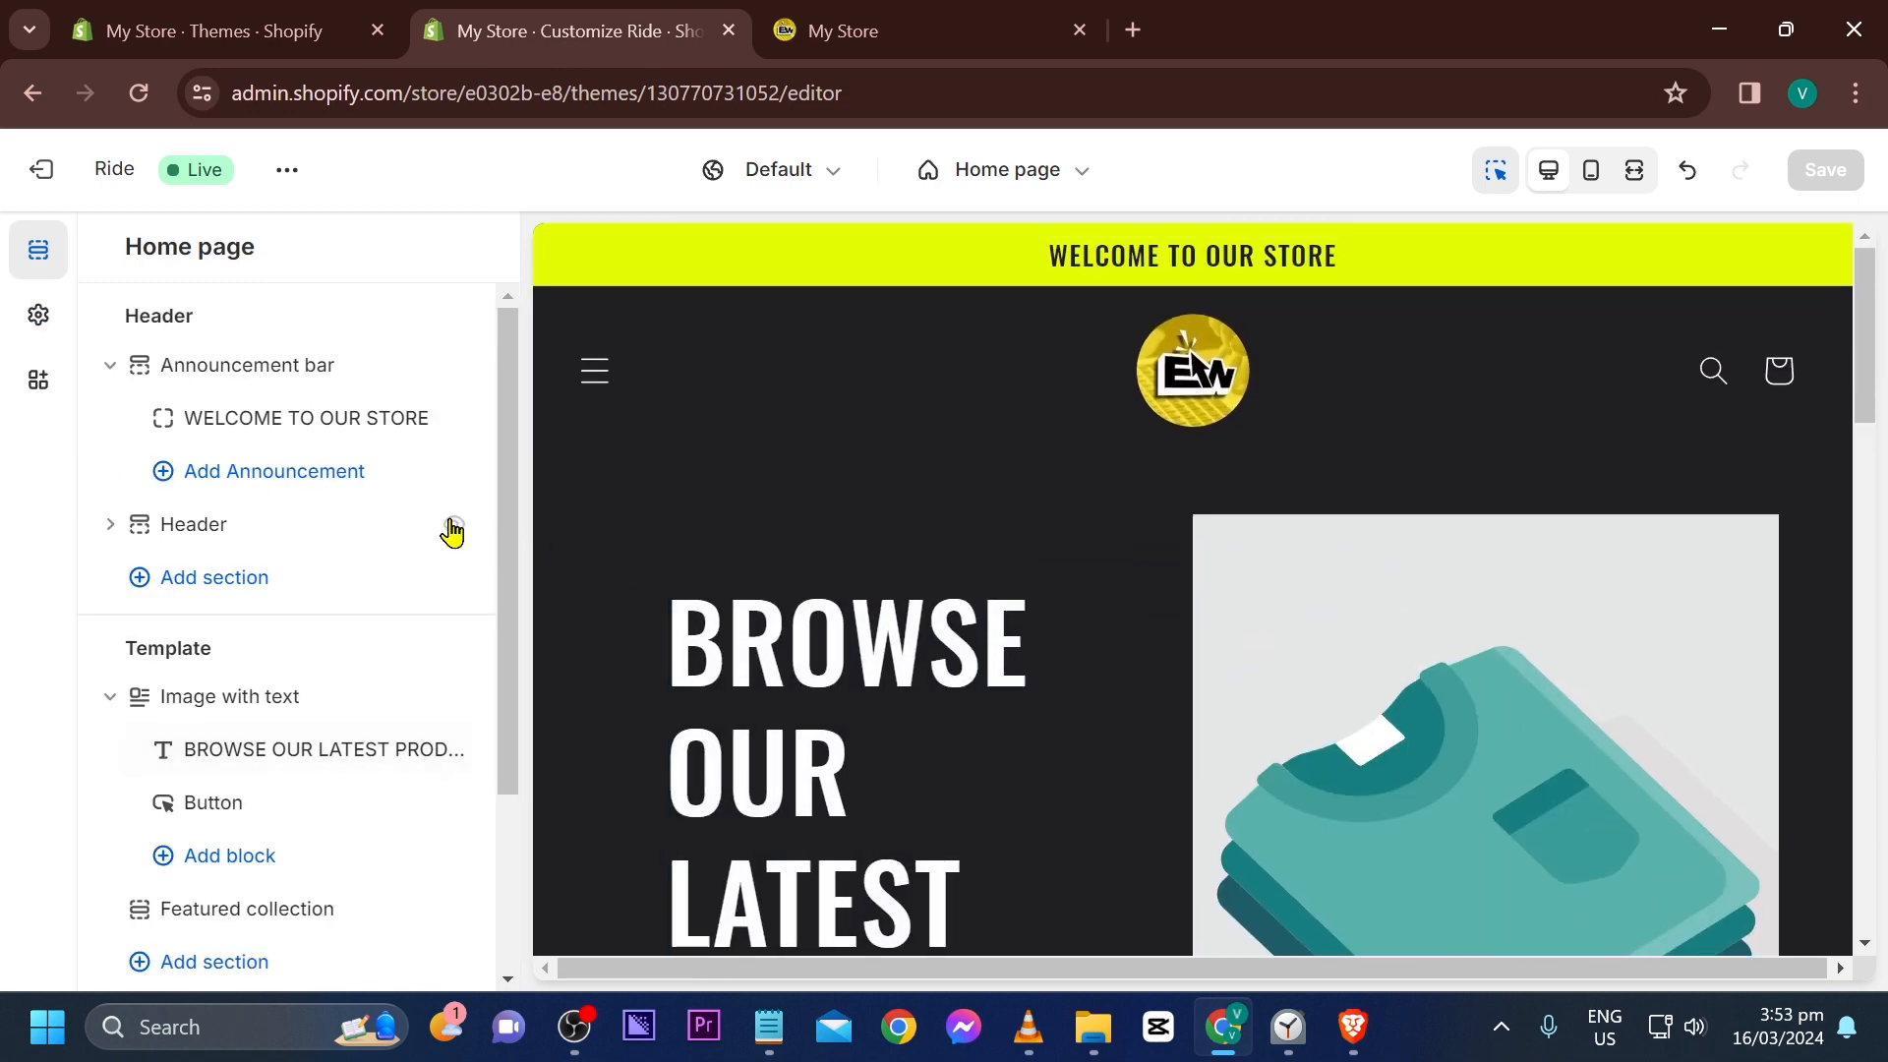
Add a Video section to the home page template below the Featured collection
scroll(244, 602, "down", 3)
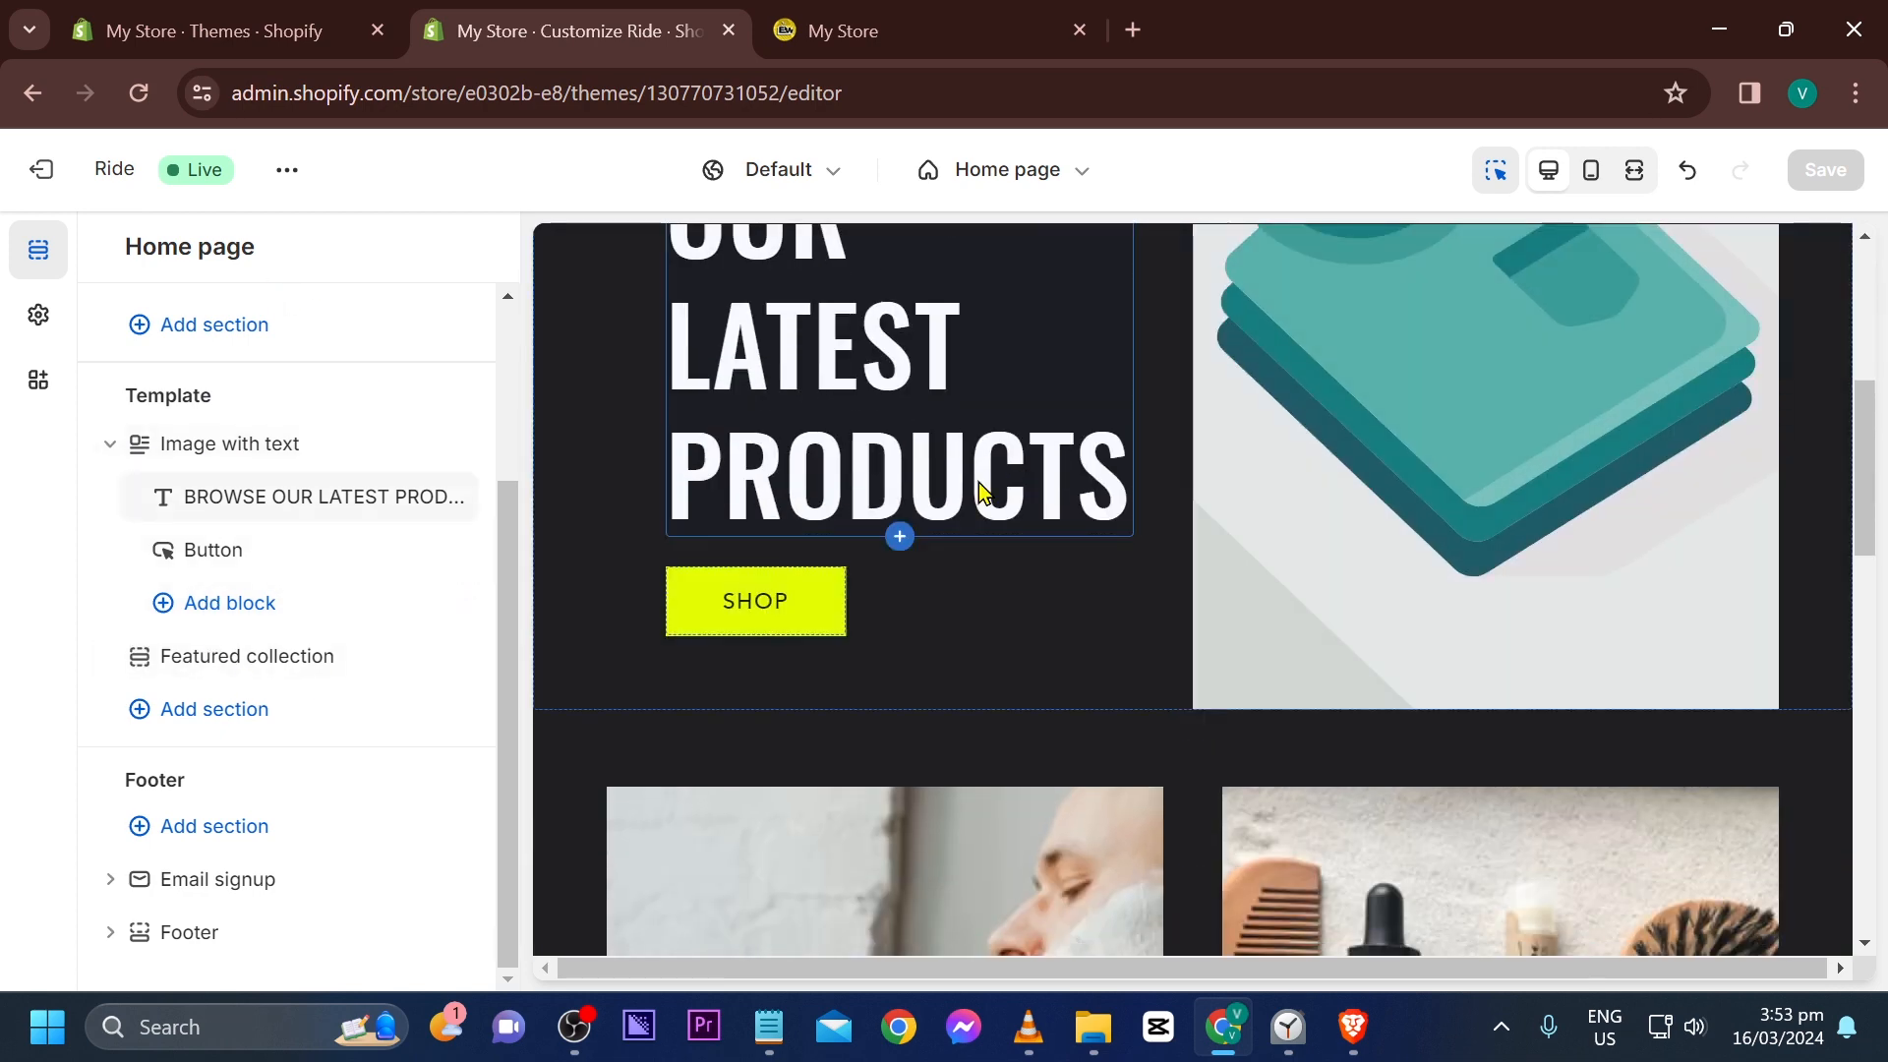
left_click(236, 717)
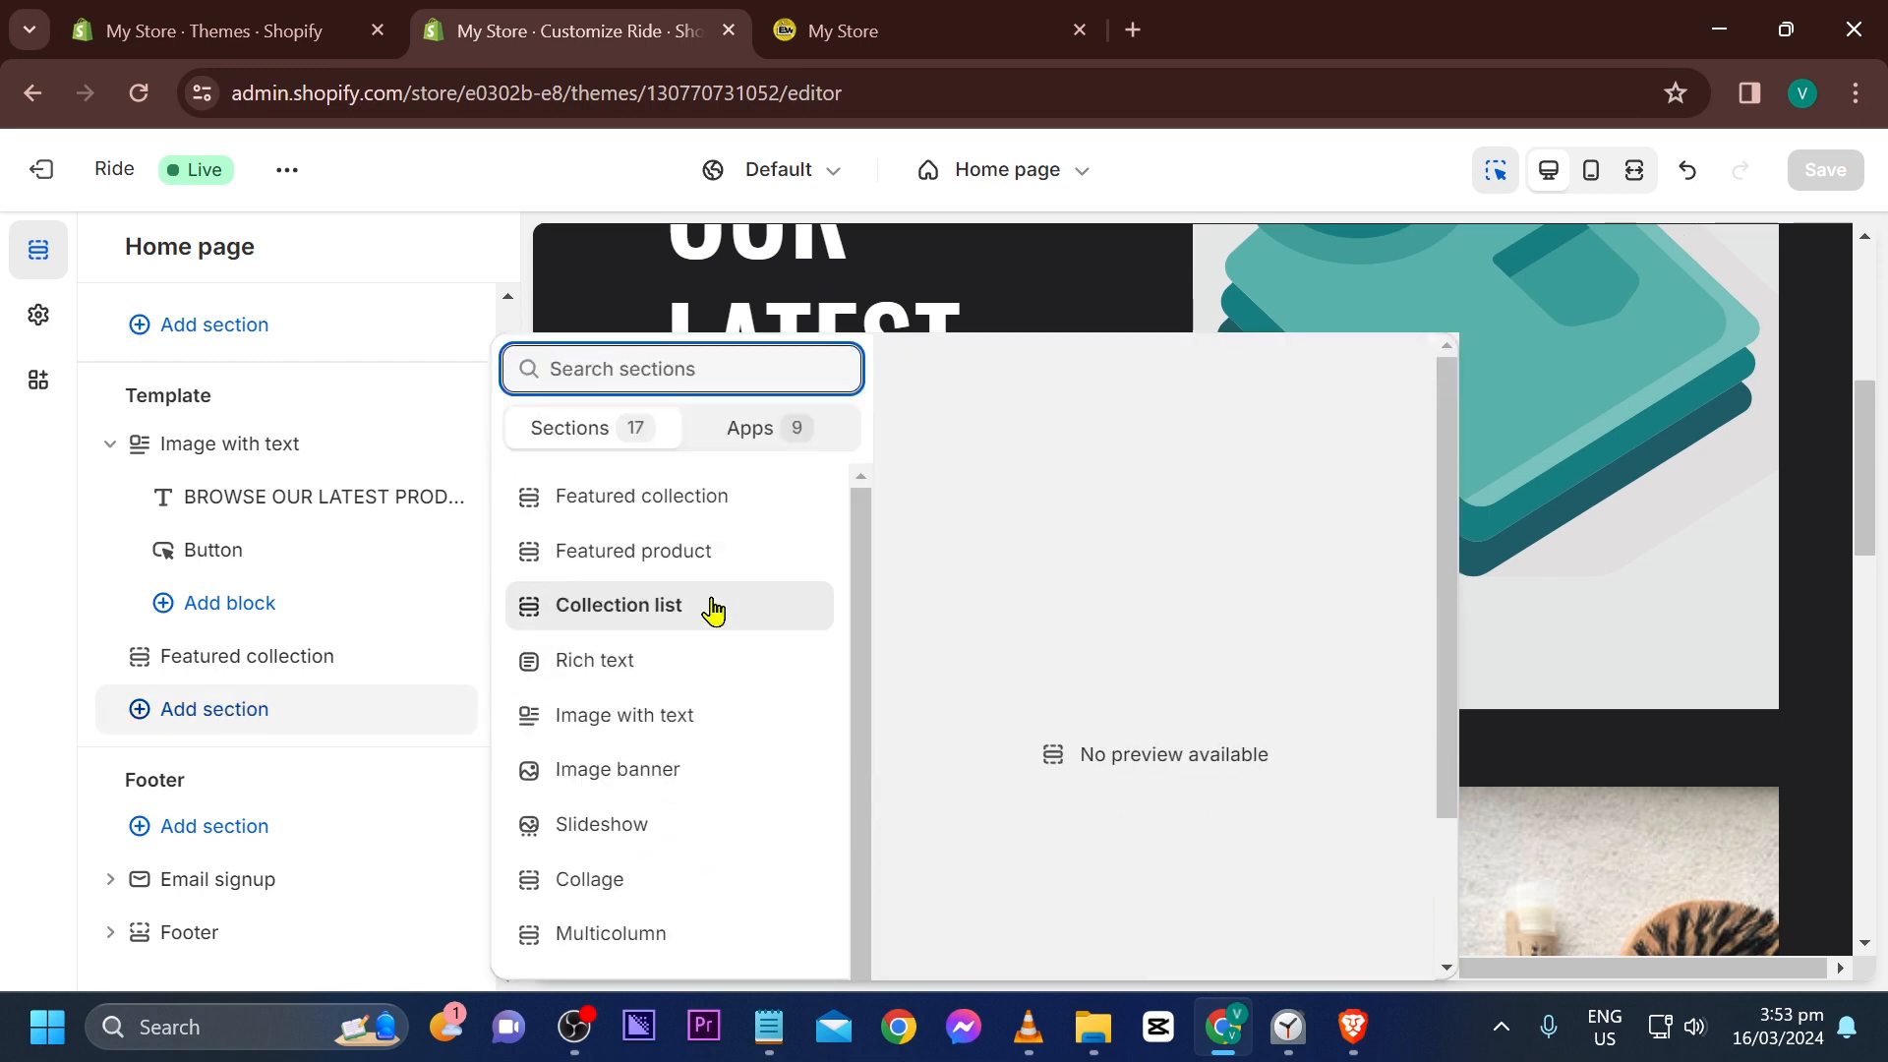
scroll(771, 627, "down", 2)
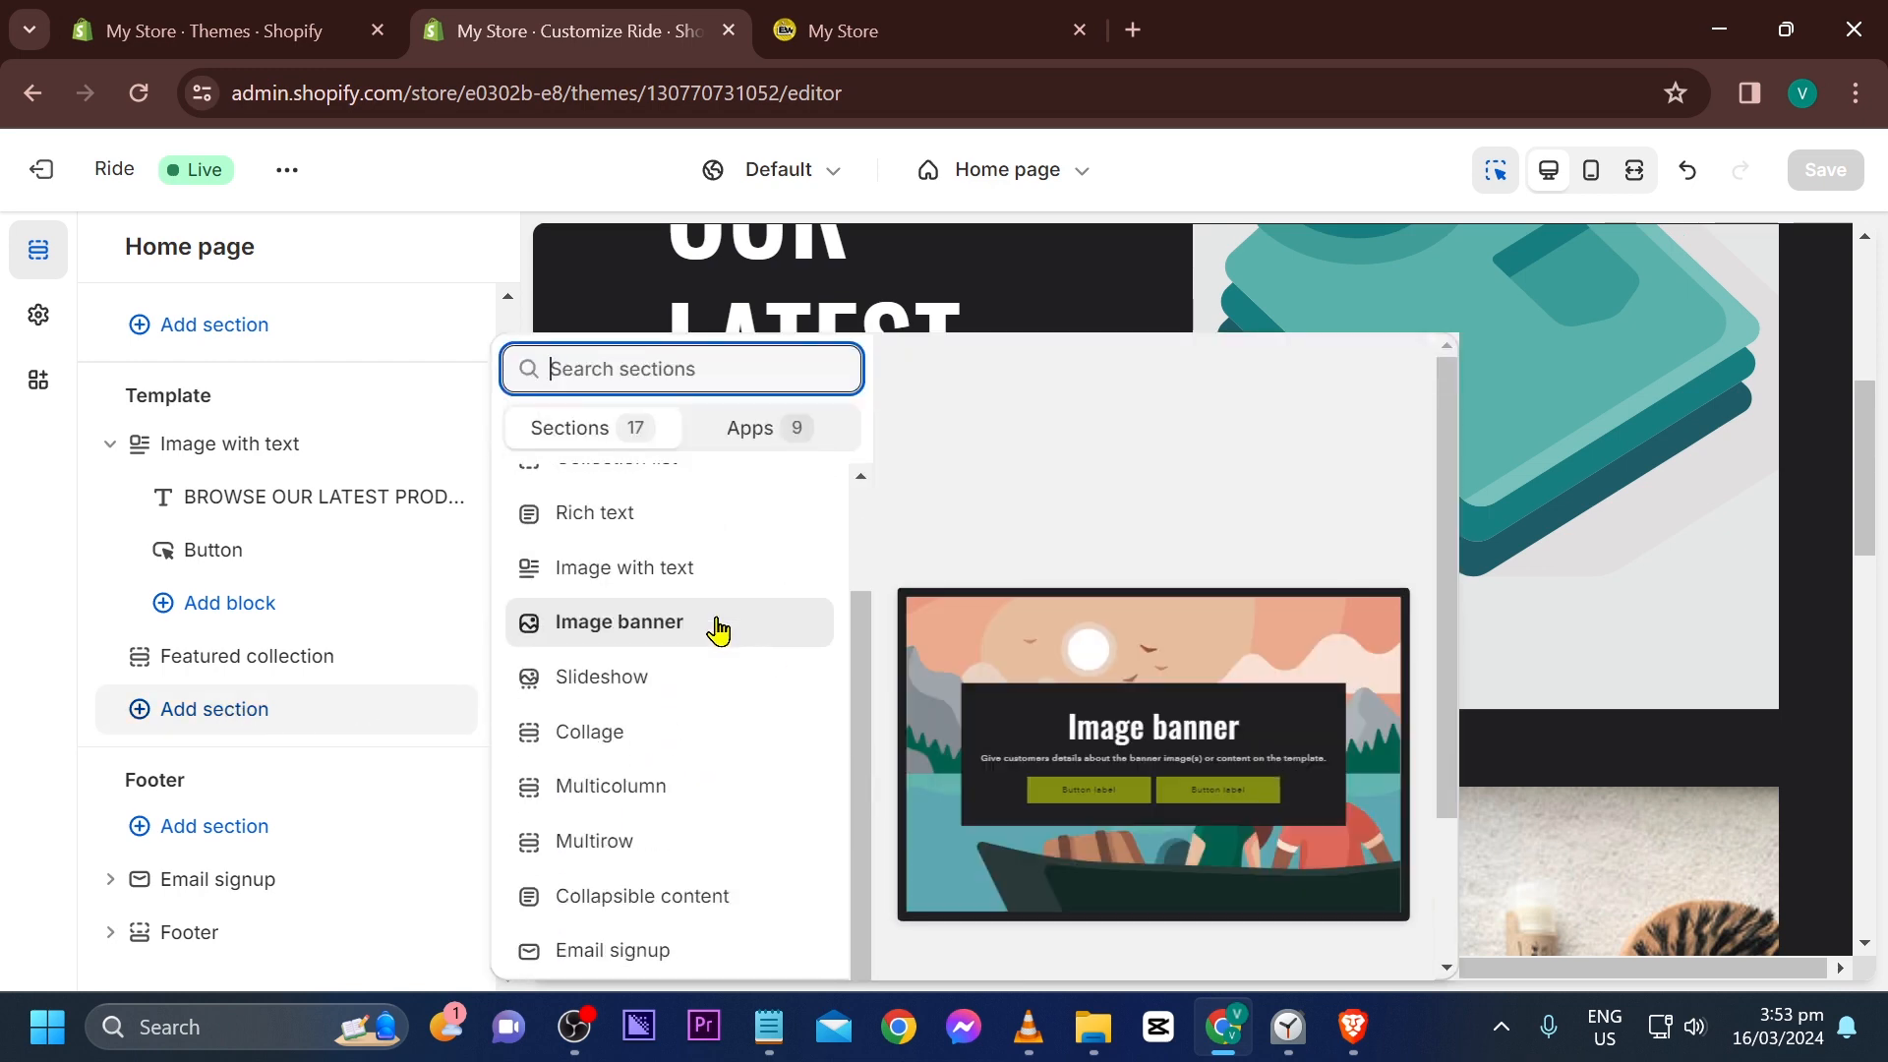
scroll(682, 659, "down", 1)
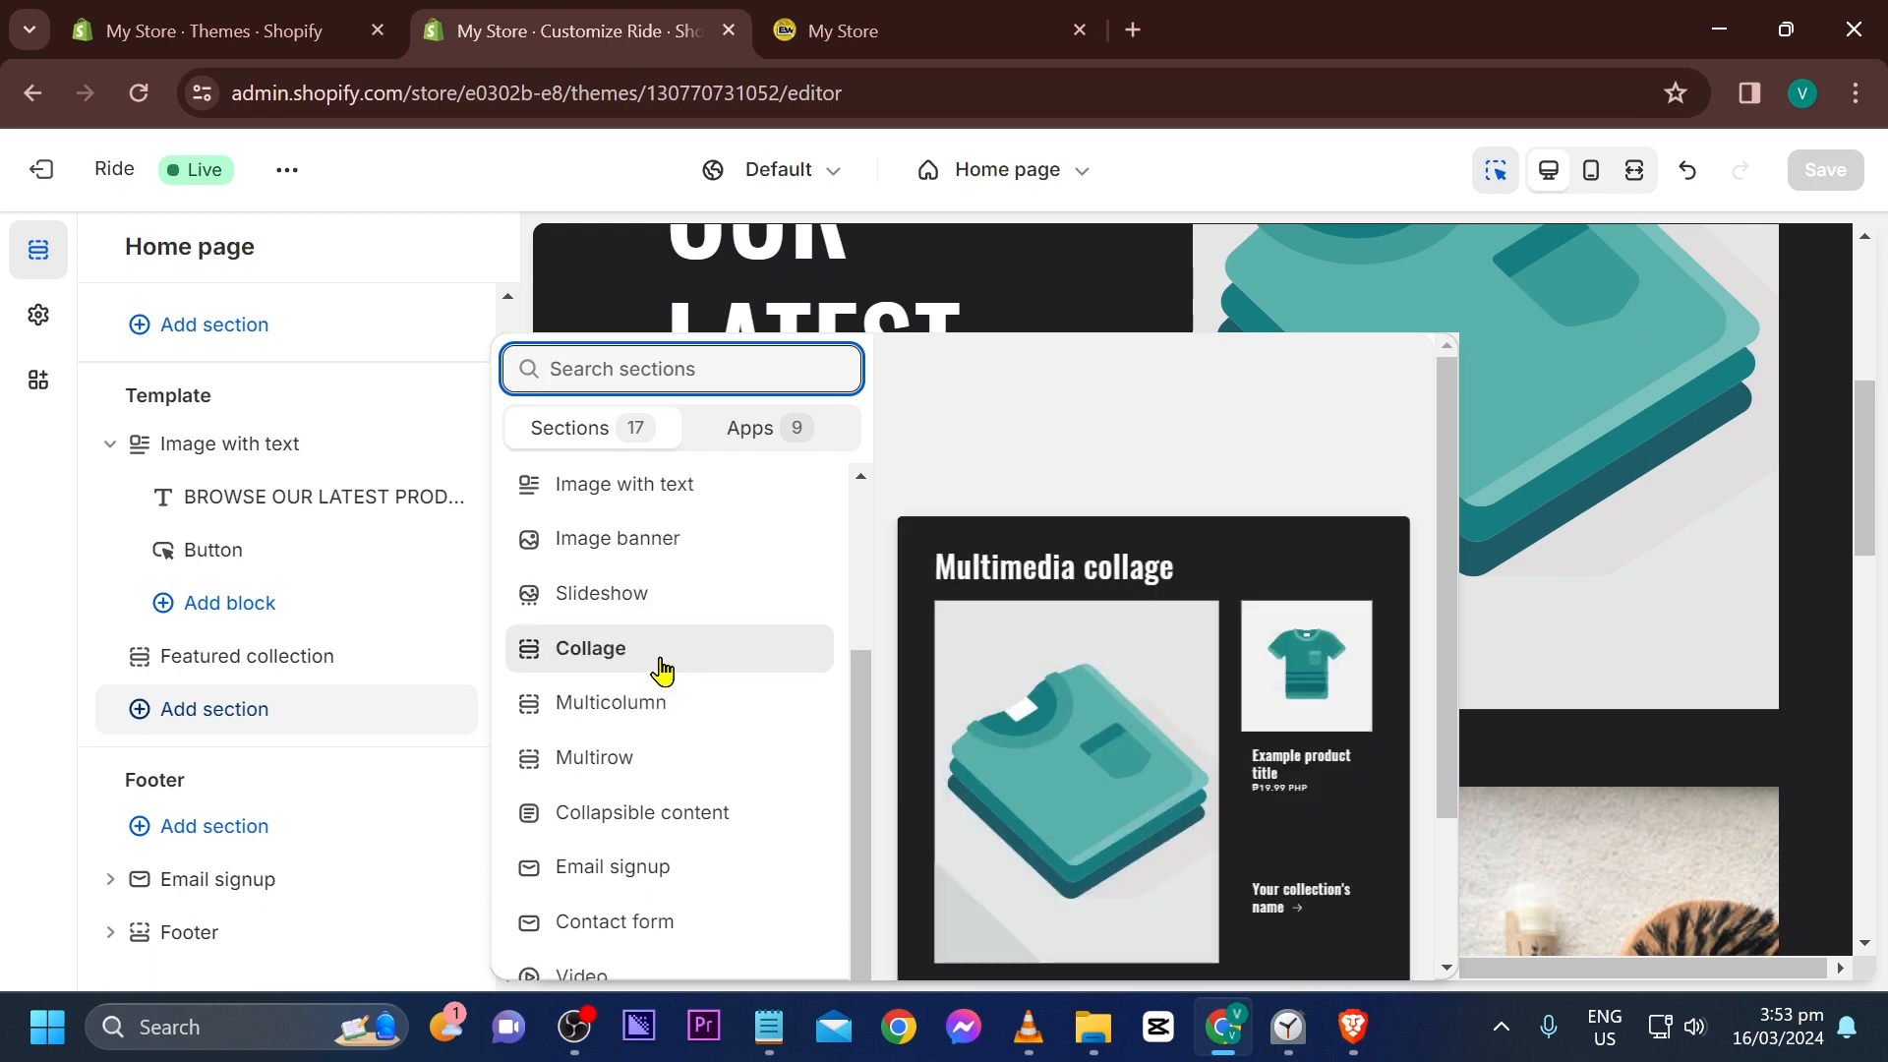
scroll(678, 757, "down", 2)
scroll(689, 749, "down", 1)
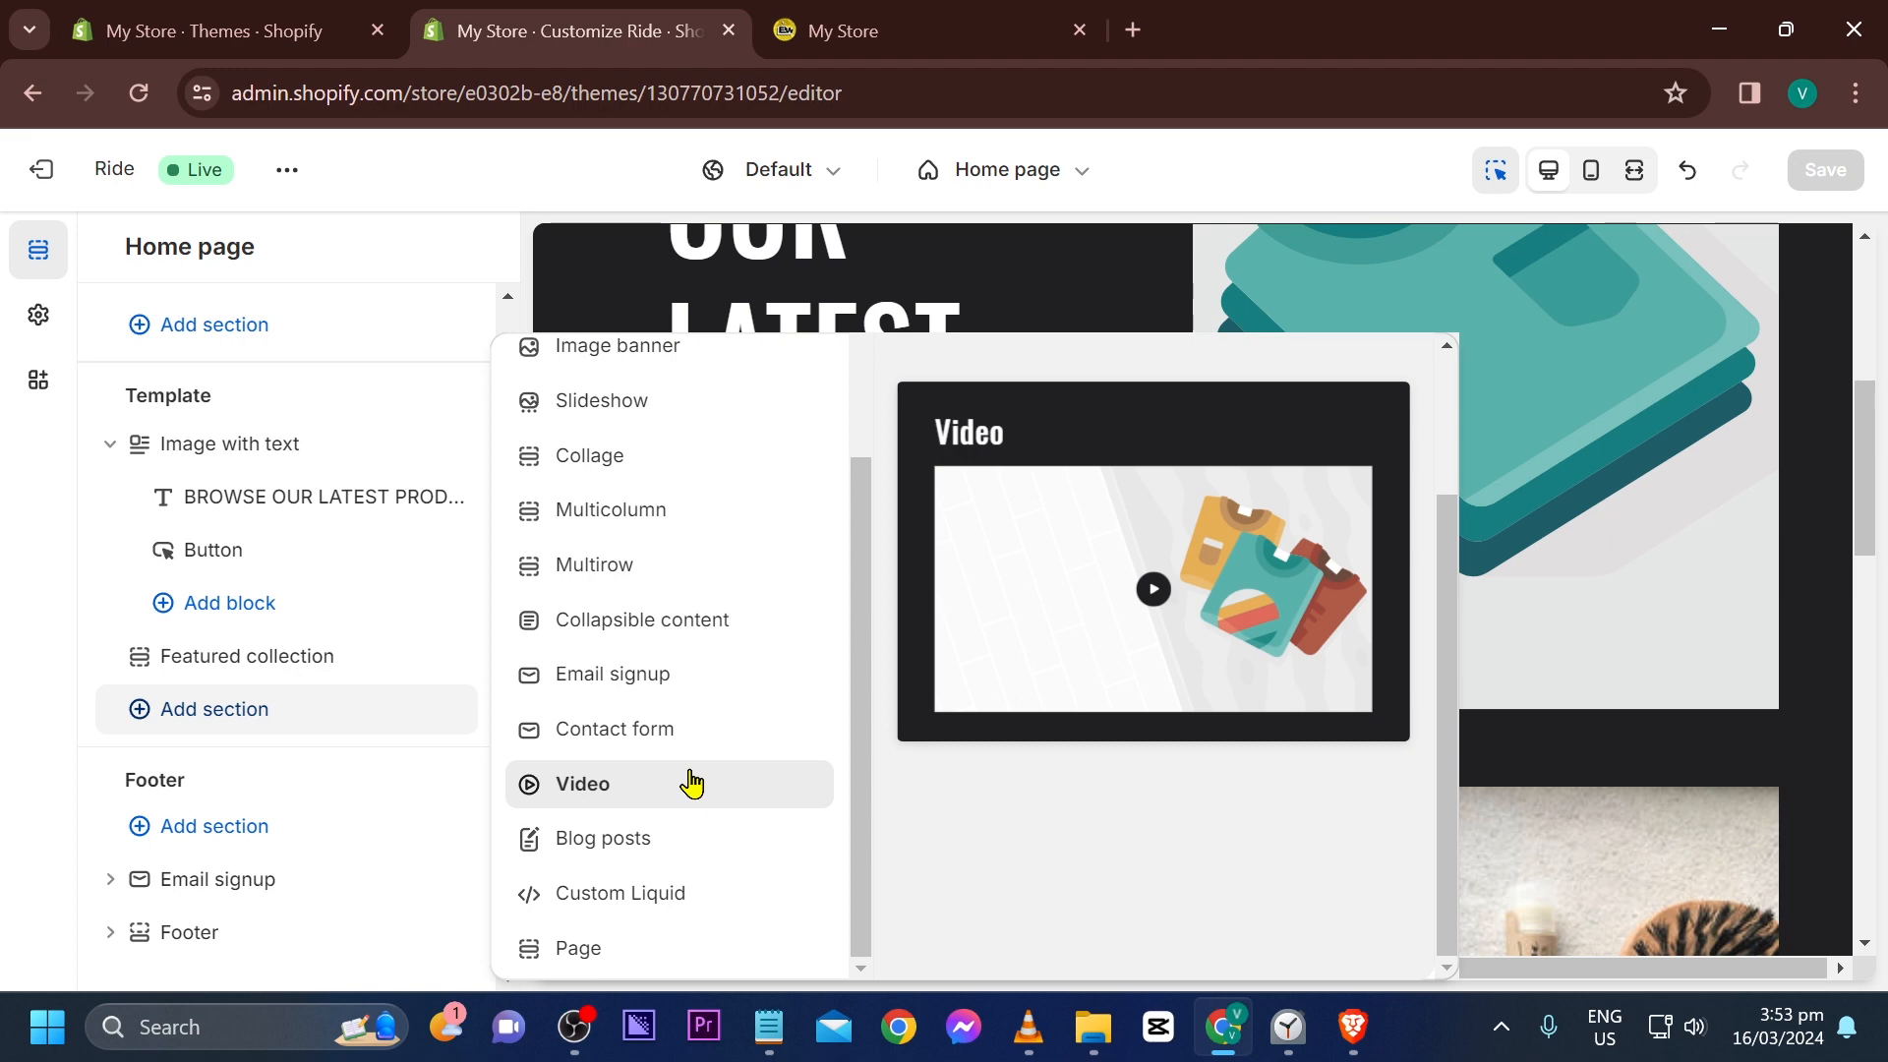
left_click(691, 784)
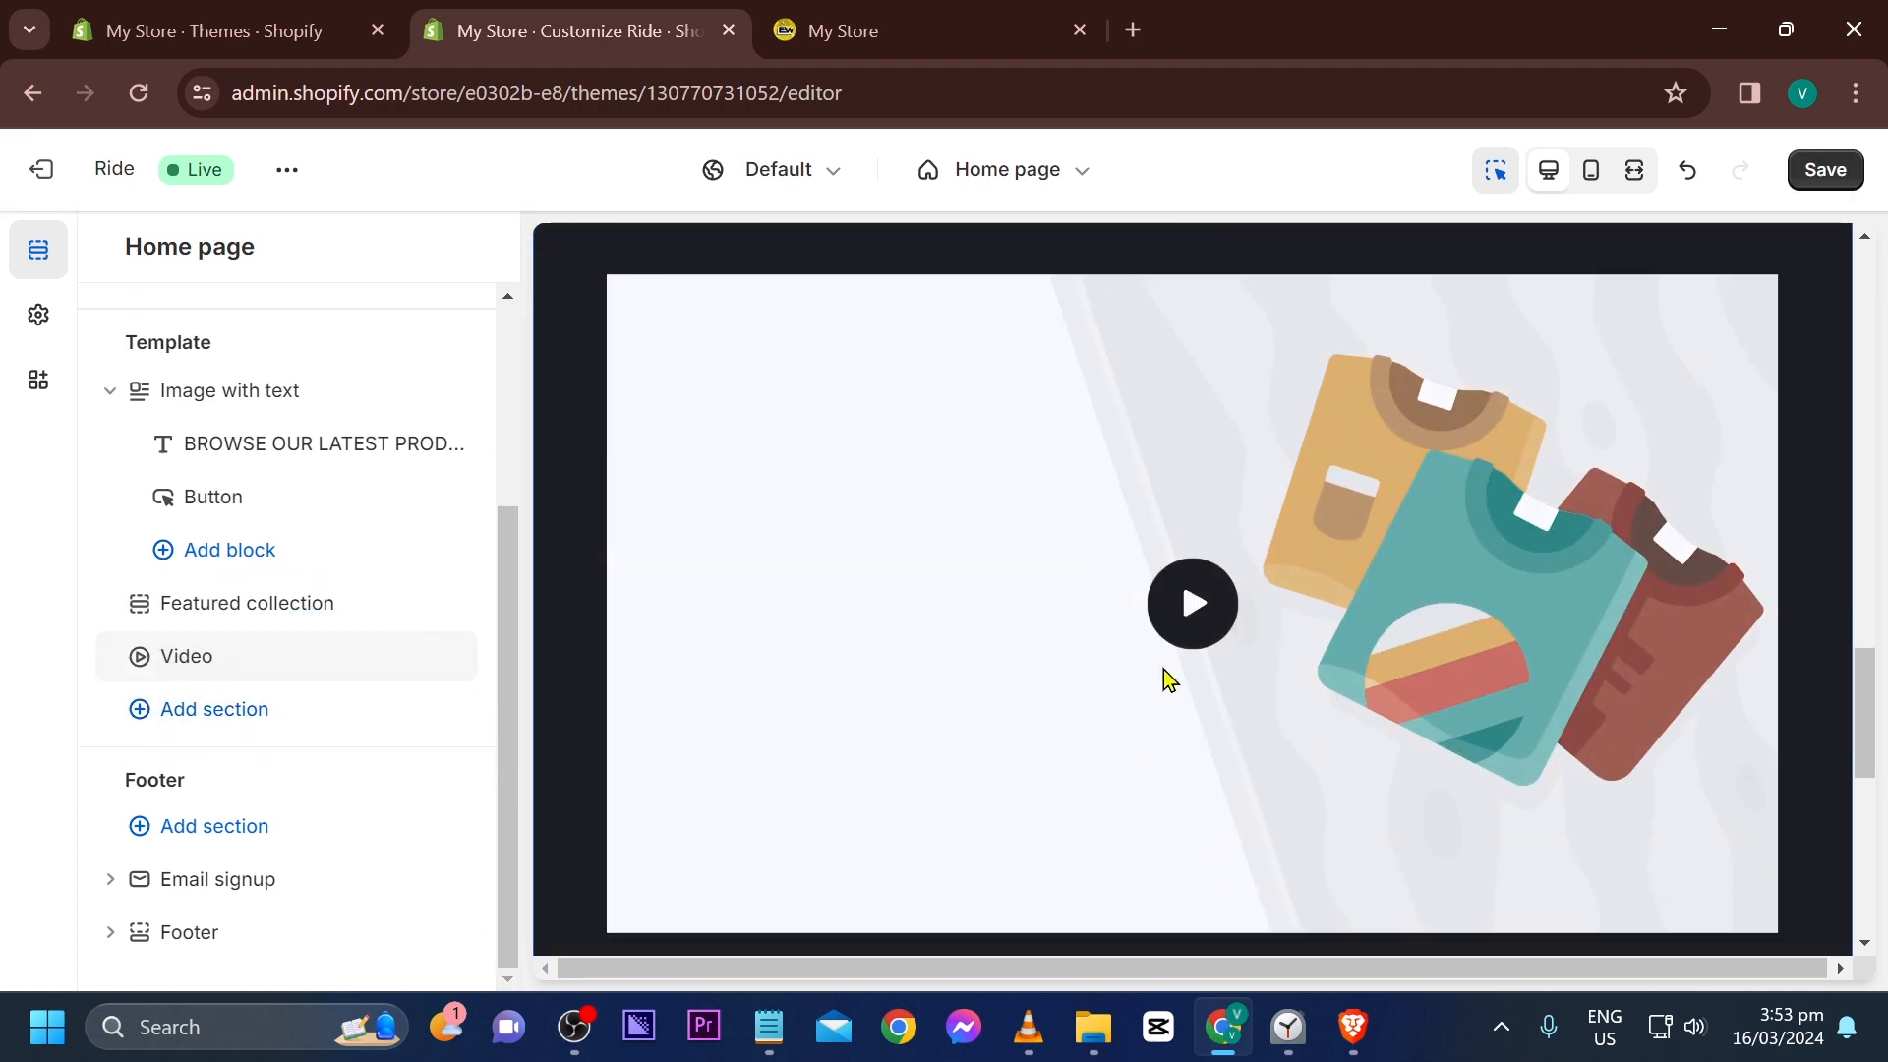
Open the new Video section's settings and review its heading, hosted video and embed URL options
left_click(240, 656)
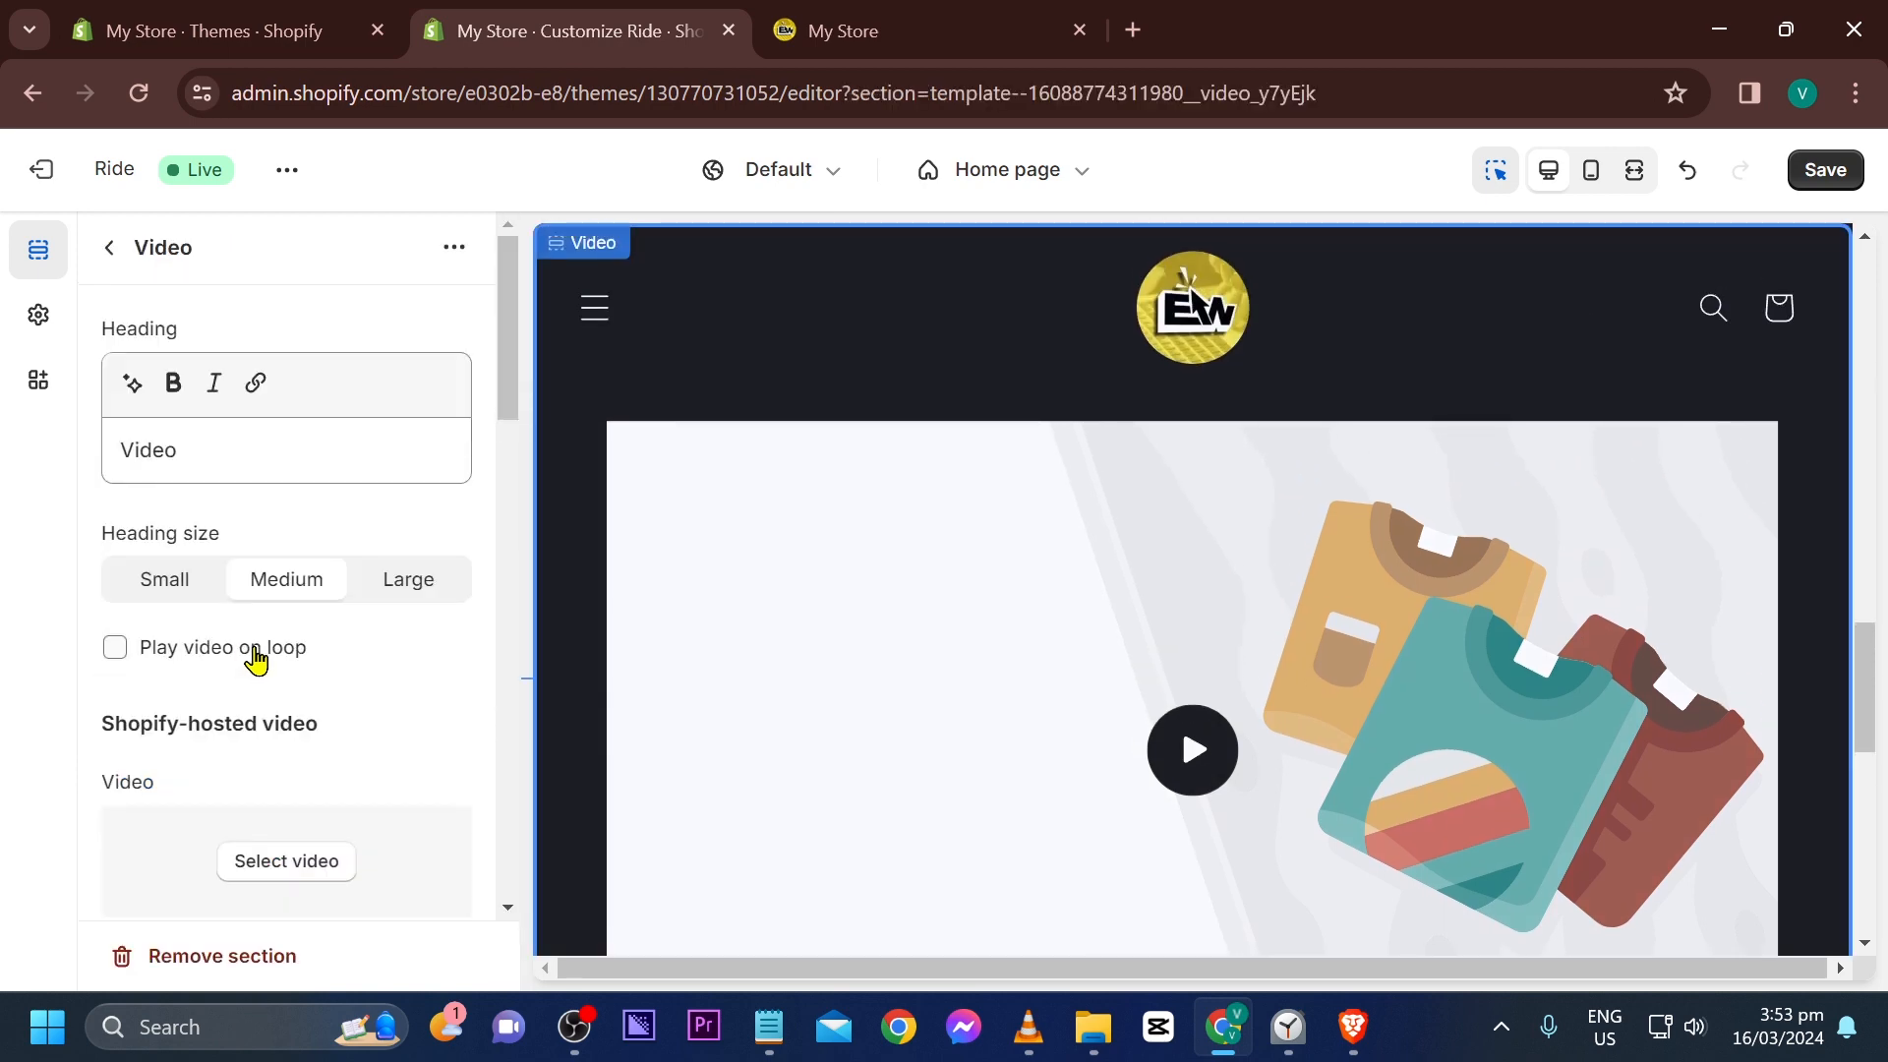
left_click(230, 447)
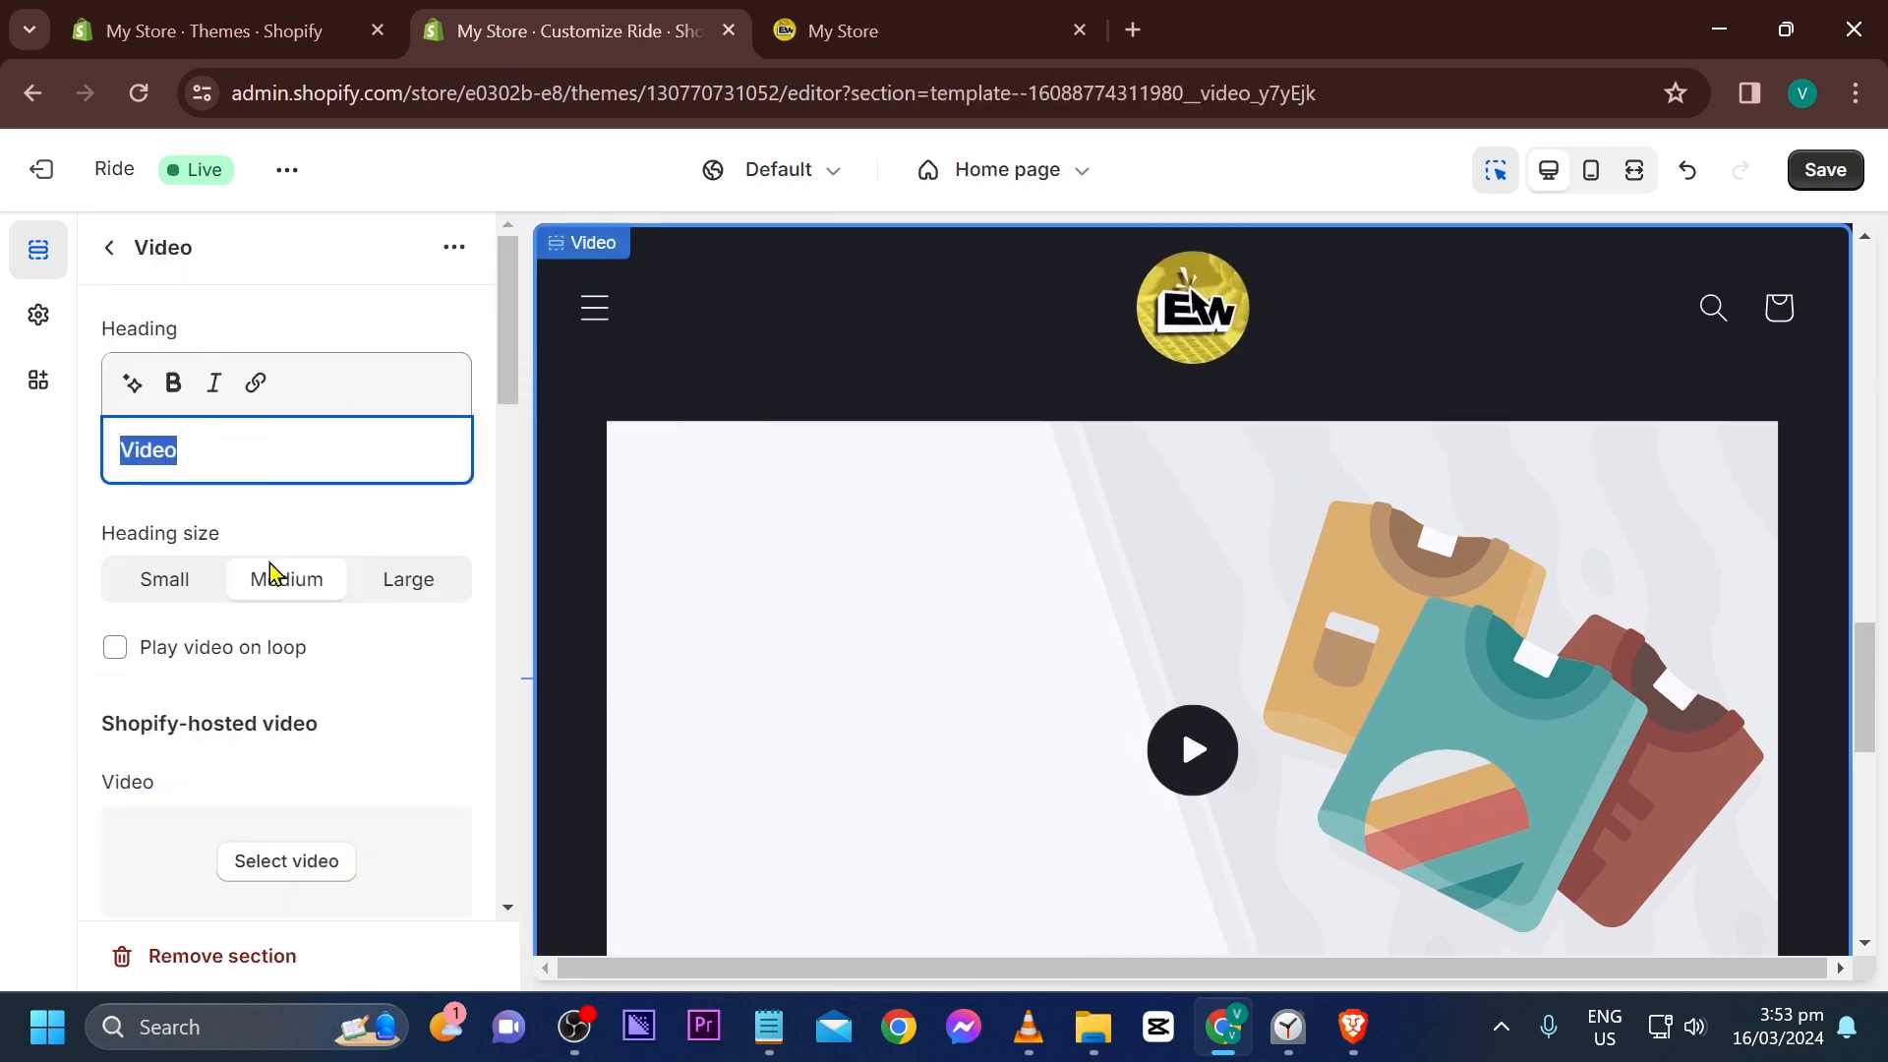
scroll(350, 741, "down", 5)
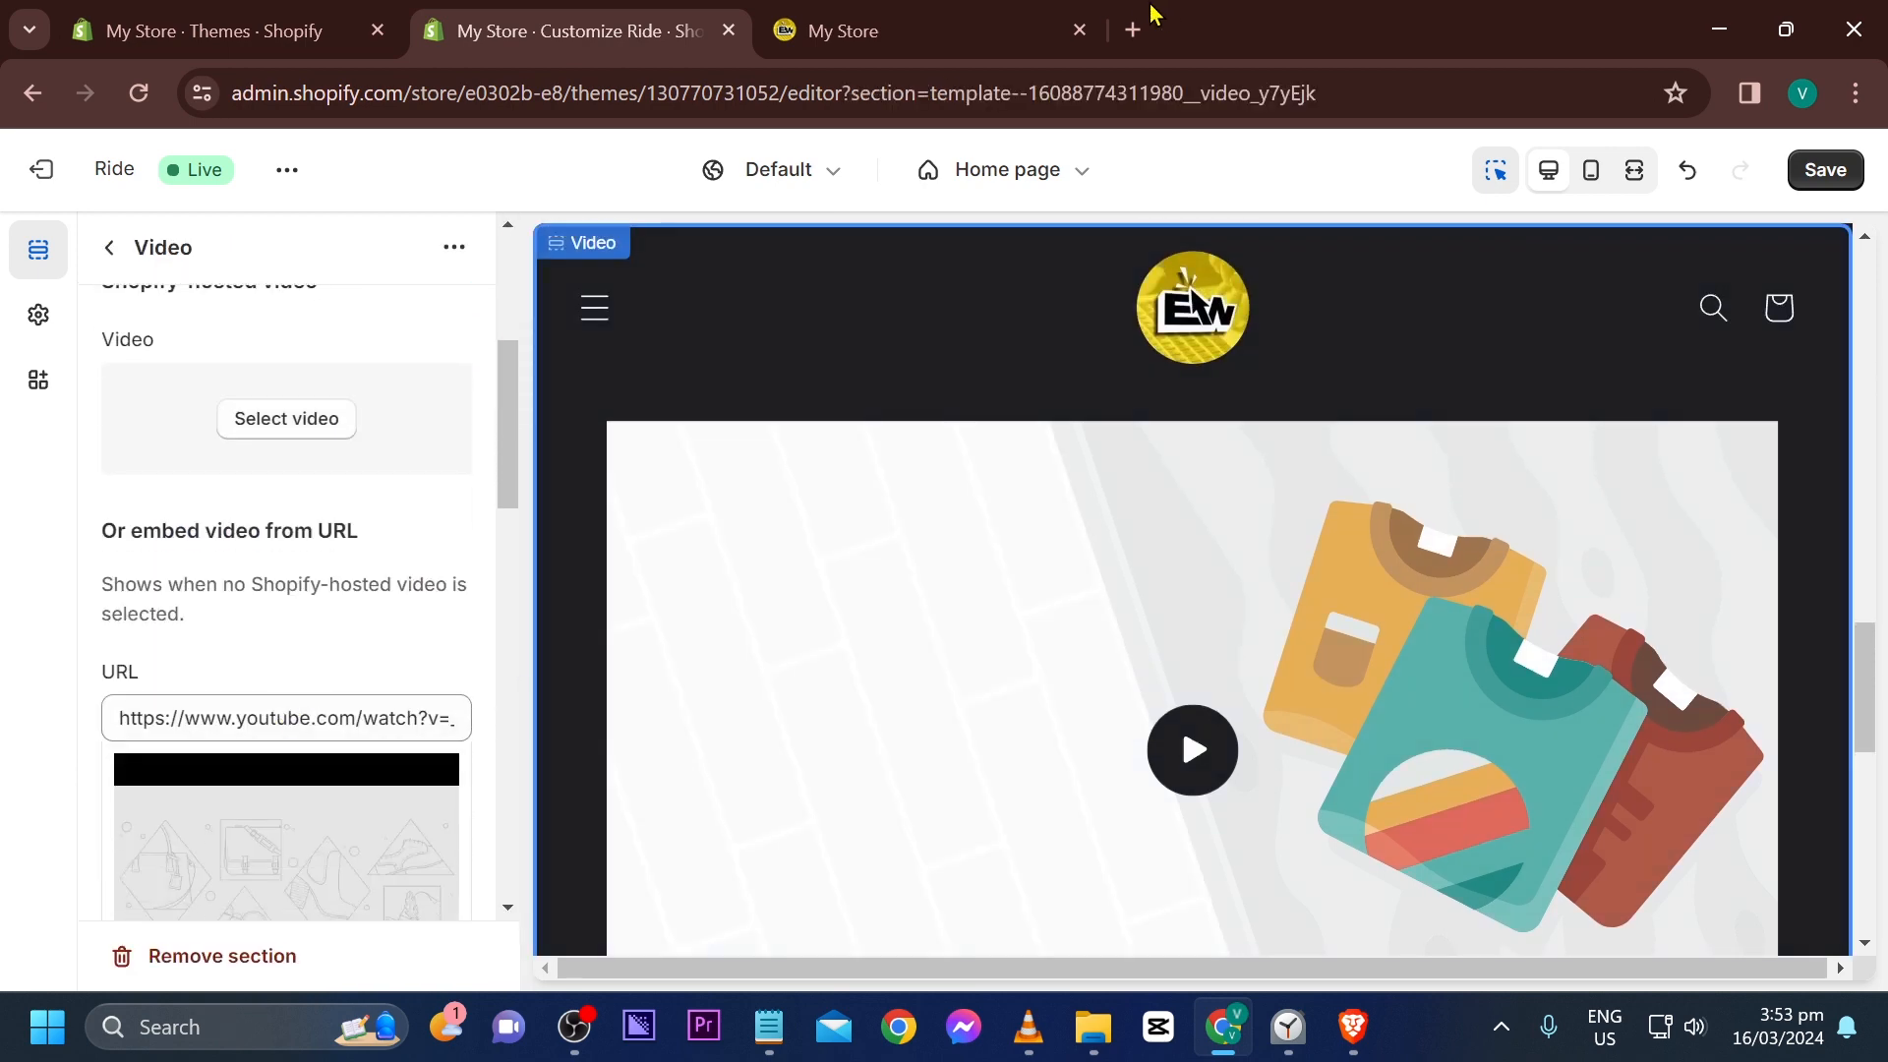
Open the Easy Webber YouTube channel in a new tab and copy the share link of "Streamlabs vs OBS Studio (2024 FULL REVIEW)"
left_click(1132, 29)
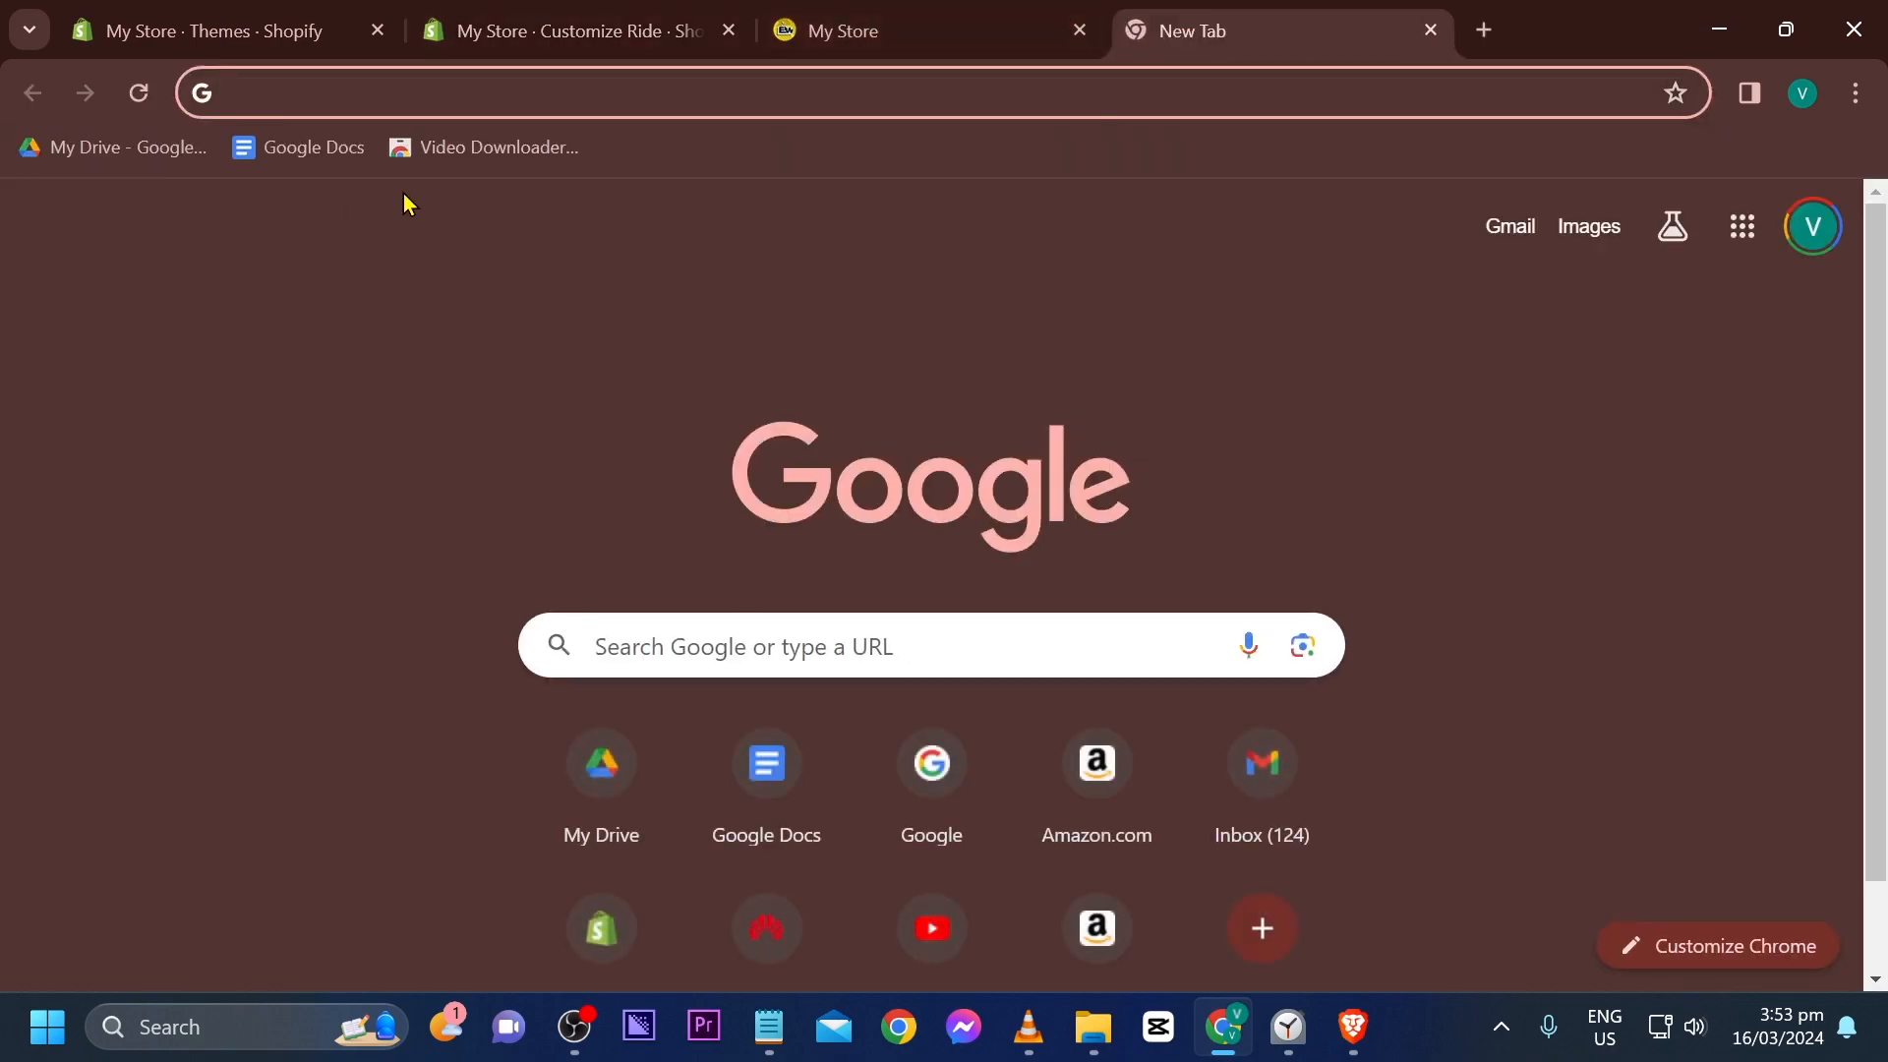
type("yout")
left_click(423, 505)
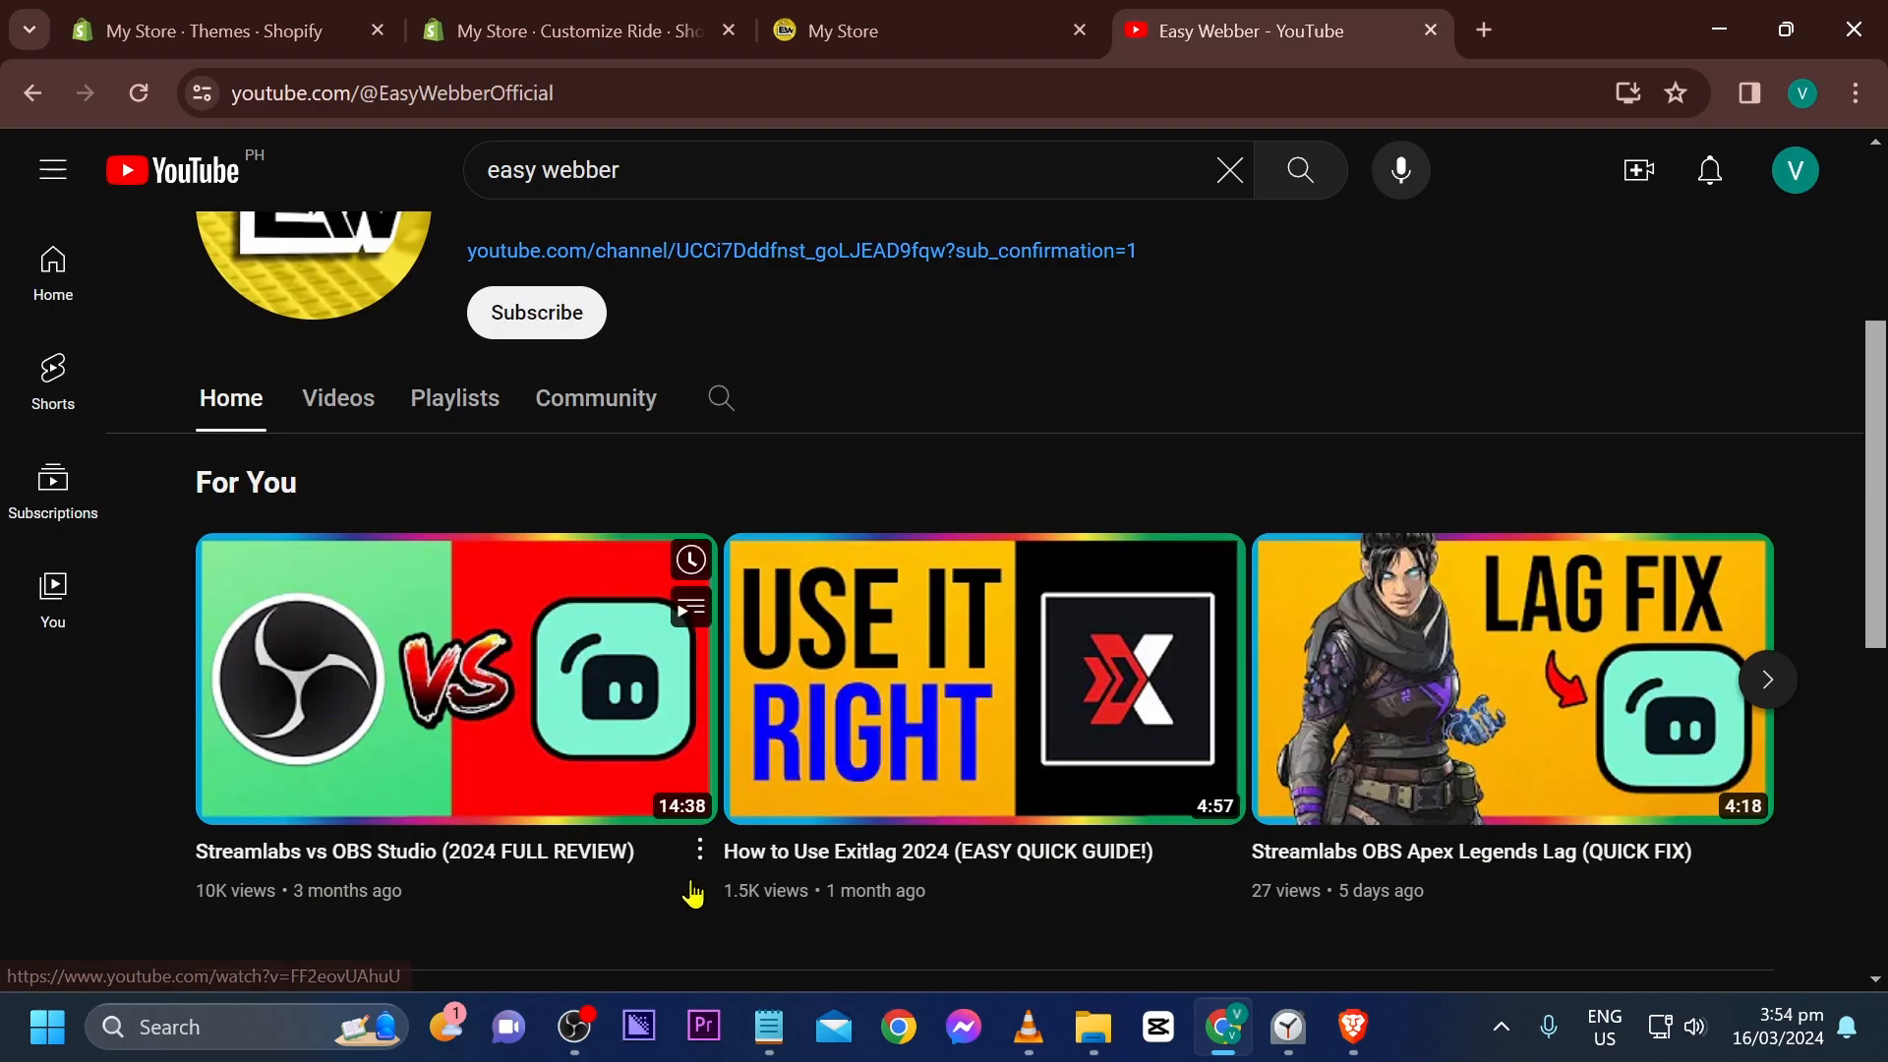
left_click(699, 849)
left_click(801, 727)
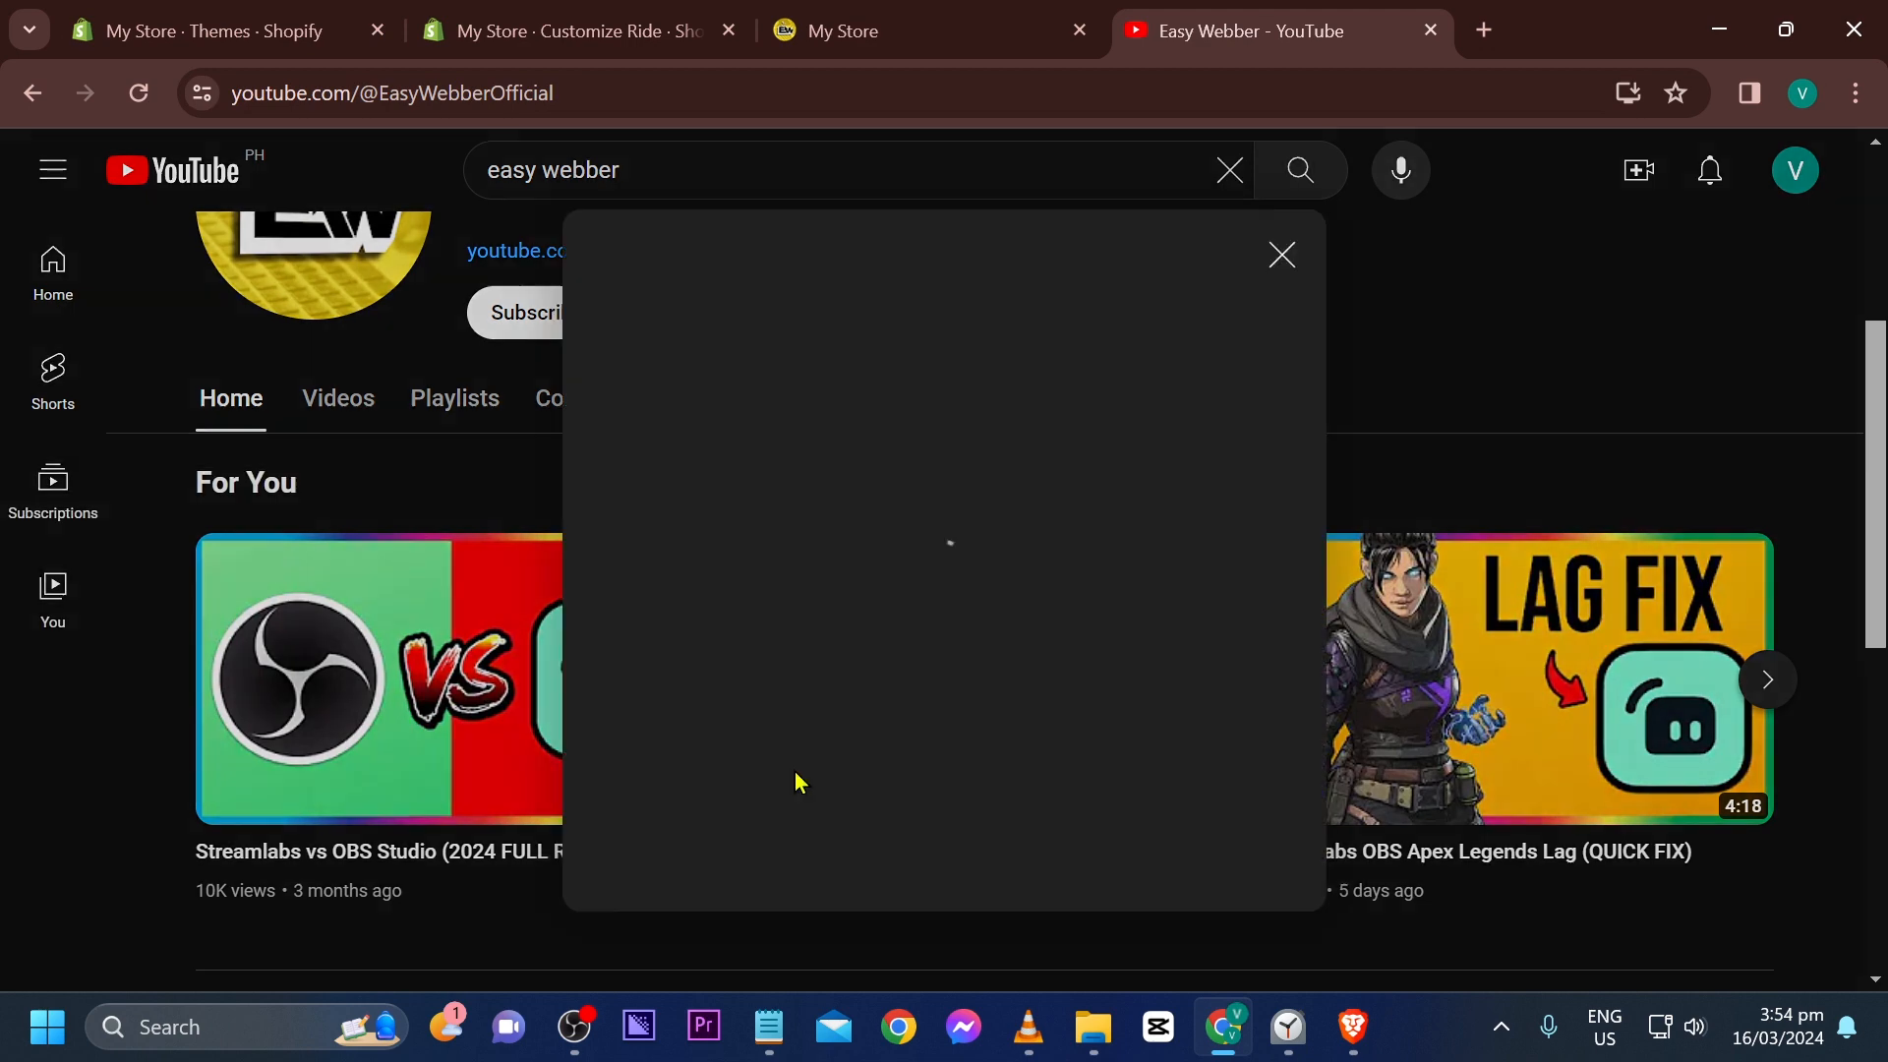
left_click(1229, 616)
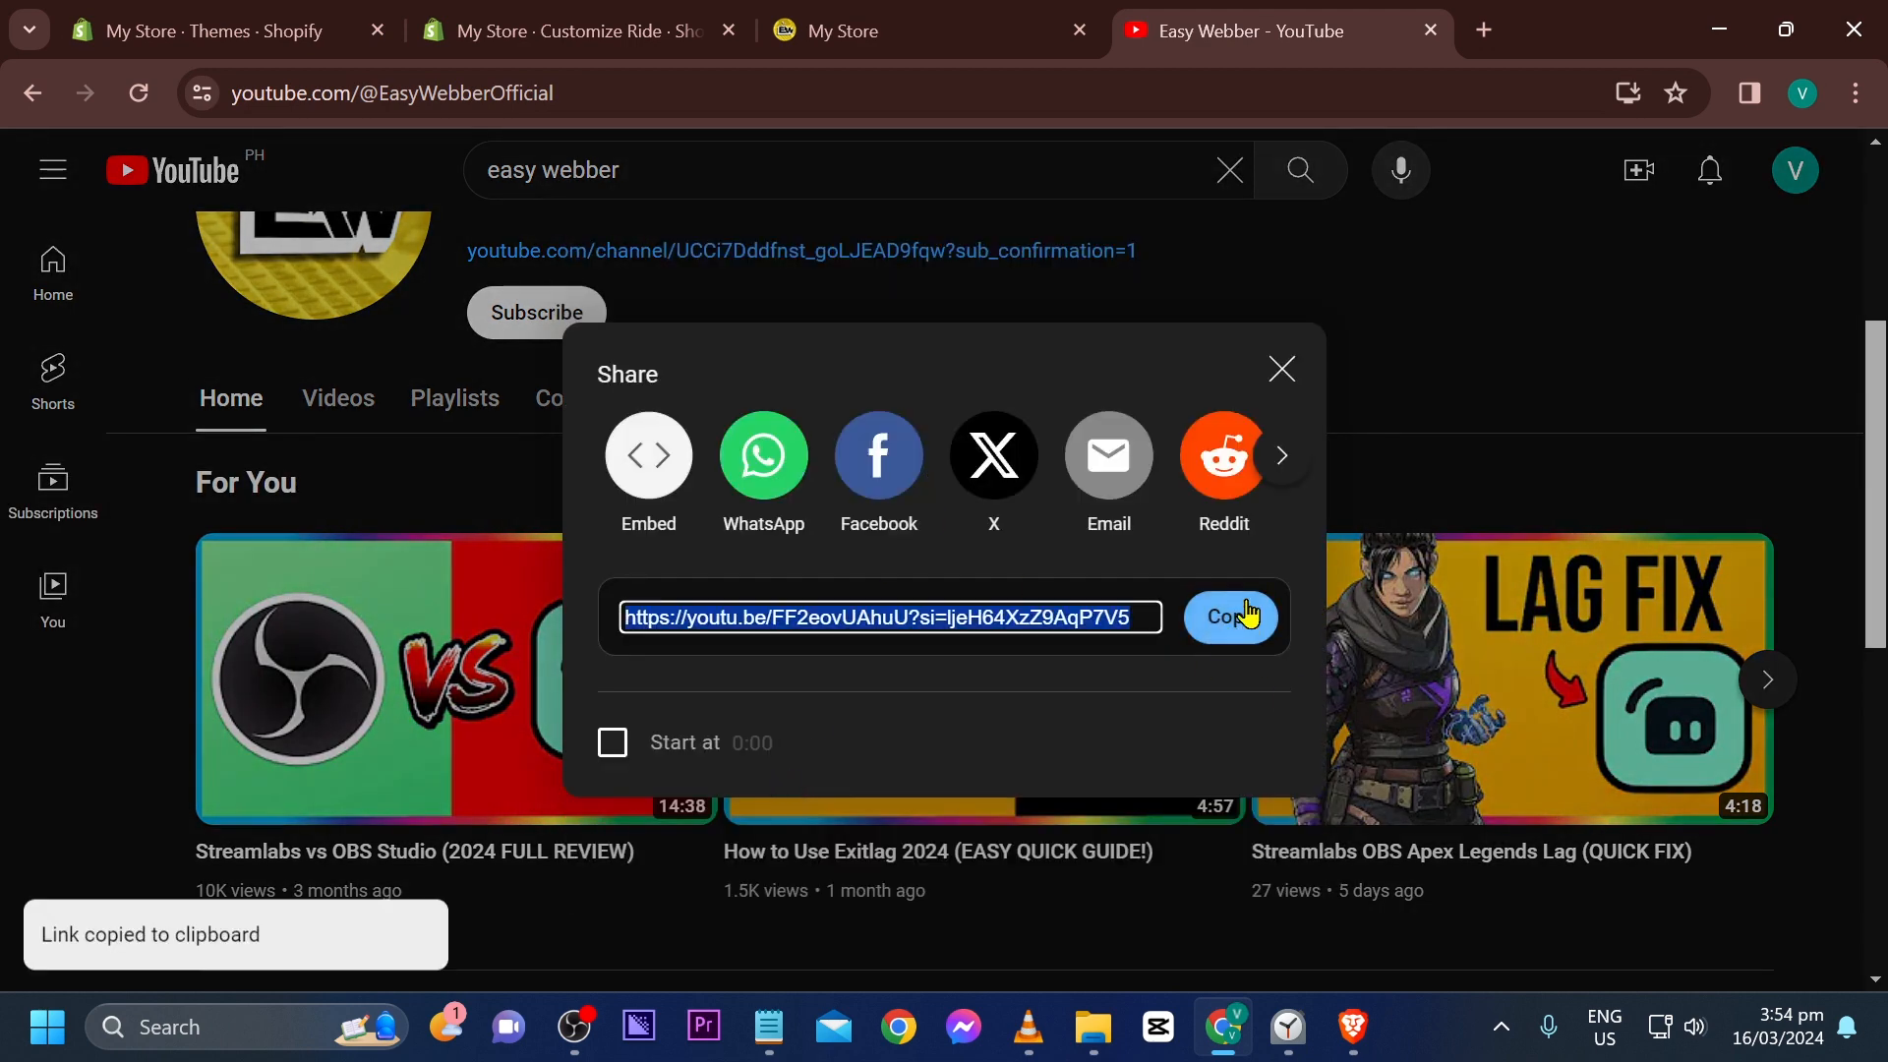
Close the share dialog, return to the theme editor and replace the Video section's embed URL with the copied YouTube link
left_click(1281, 369)
left_click(806, 19)
left_click(639, 21)
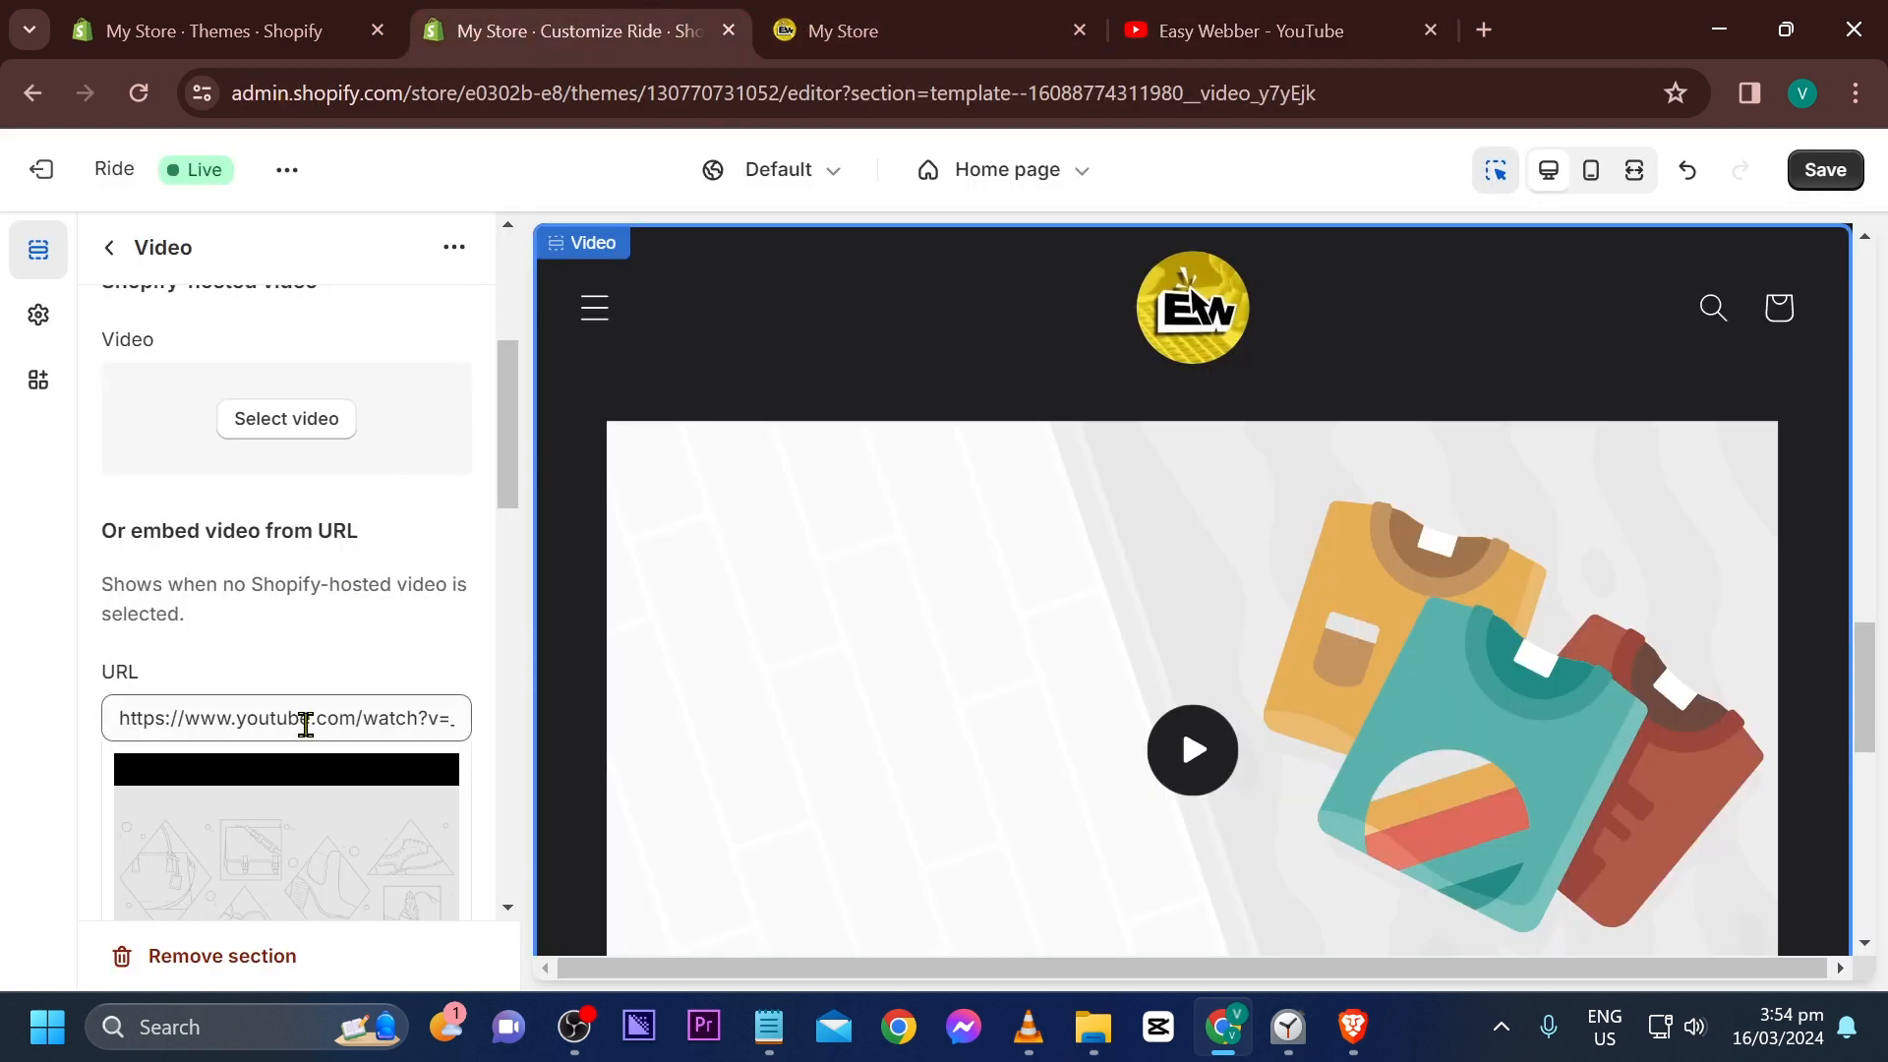
scroll(295, 688, "down", 3)
left_click(328, 422)
key("ctrl+a")
key("ctrl+v")
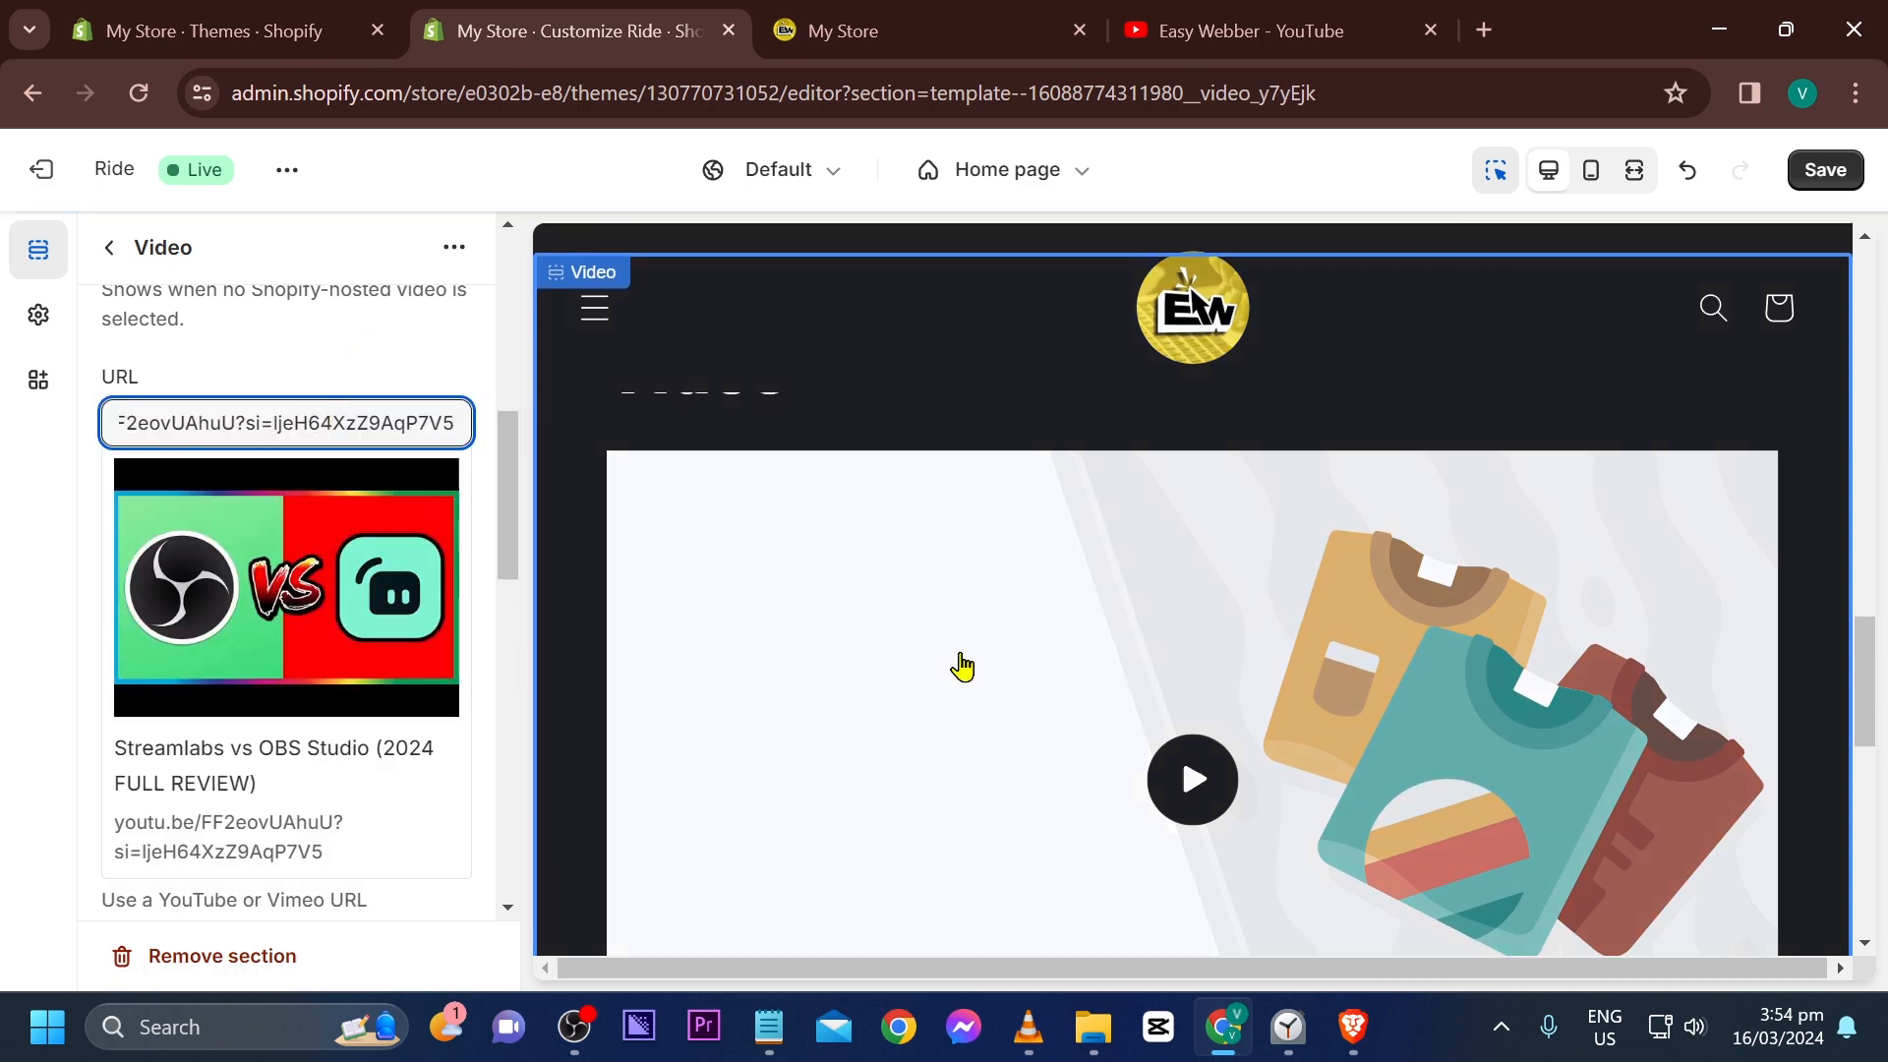
Check the Video section's cover image and alt text options and save the theme changes
scroll(1087, 704, "down", 3)
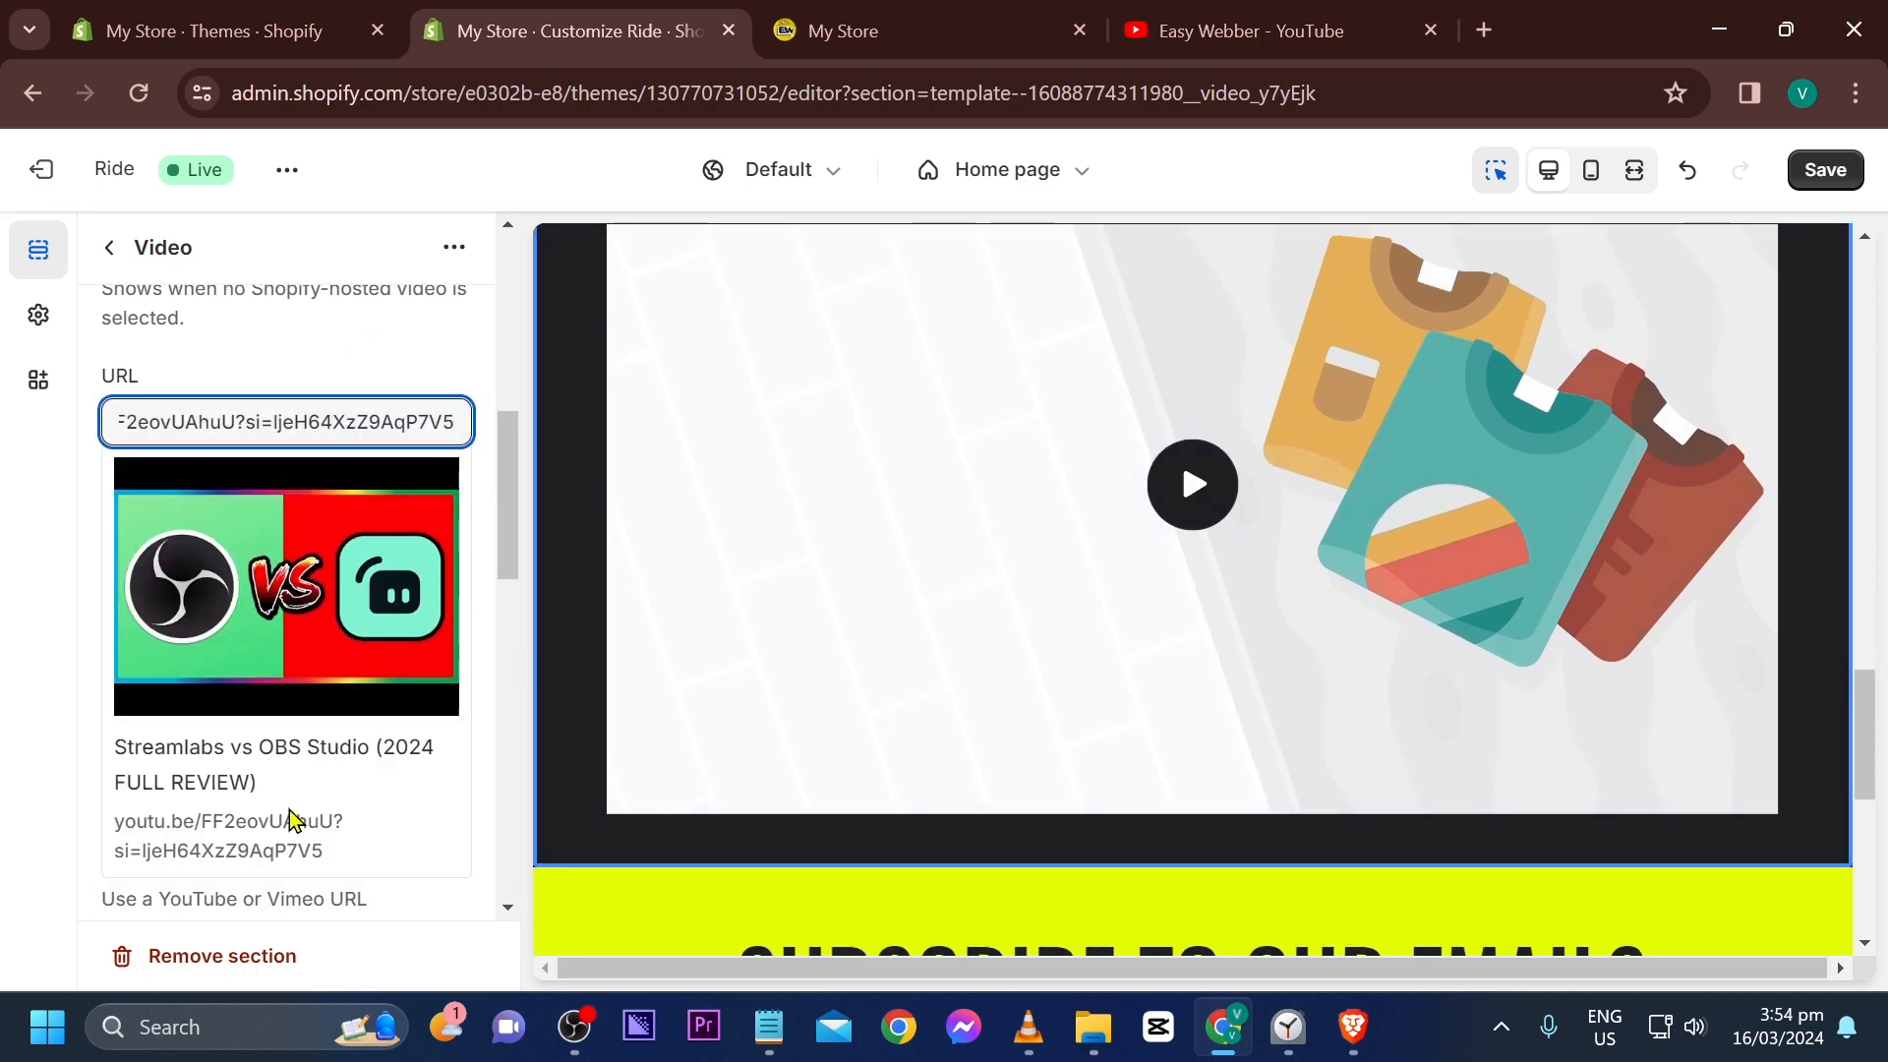
scroll(287, 816, "down", 5)
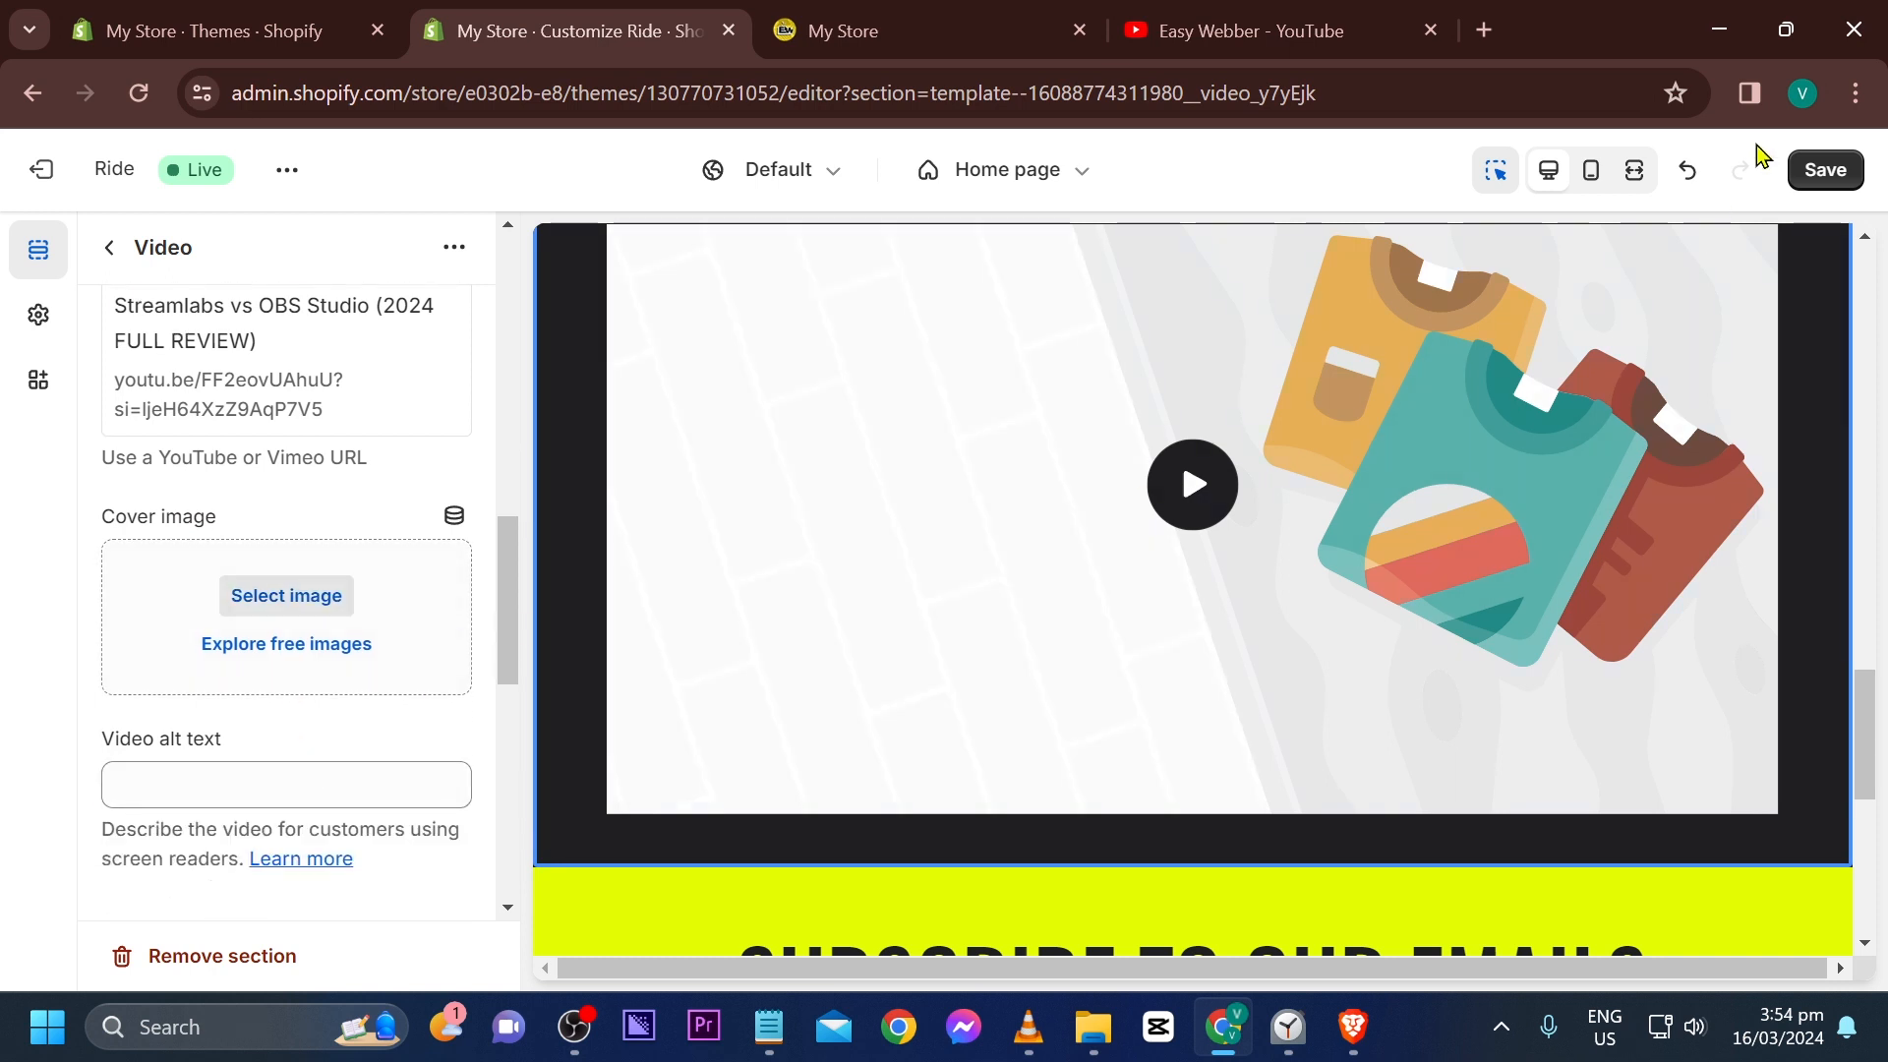
left_click(1831, 169)
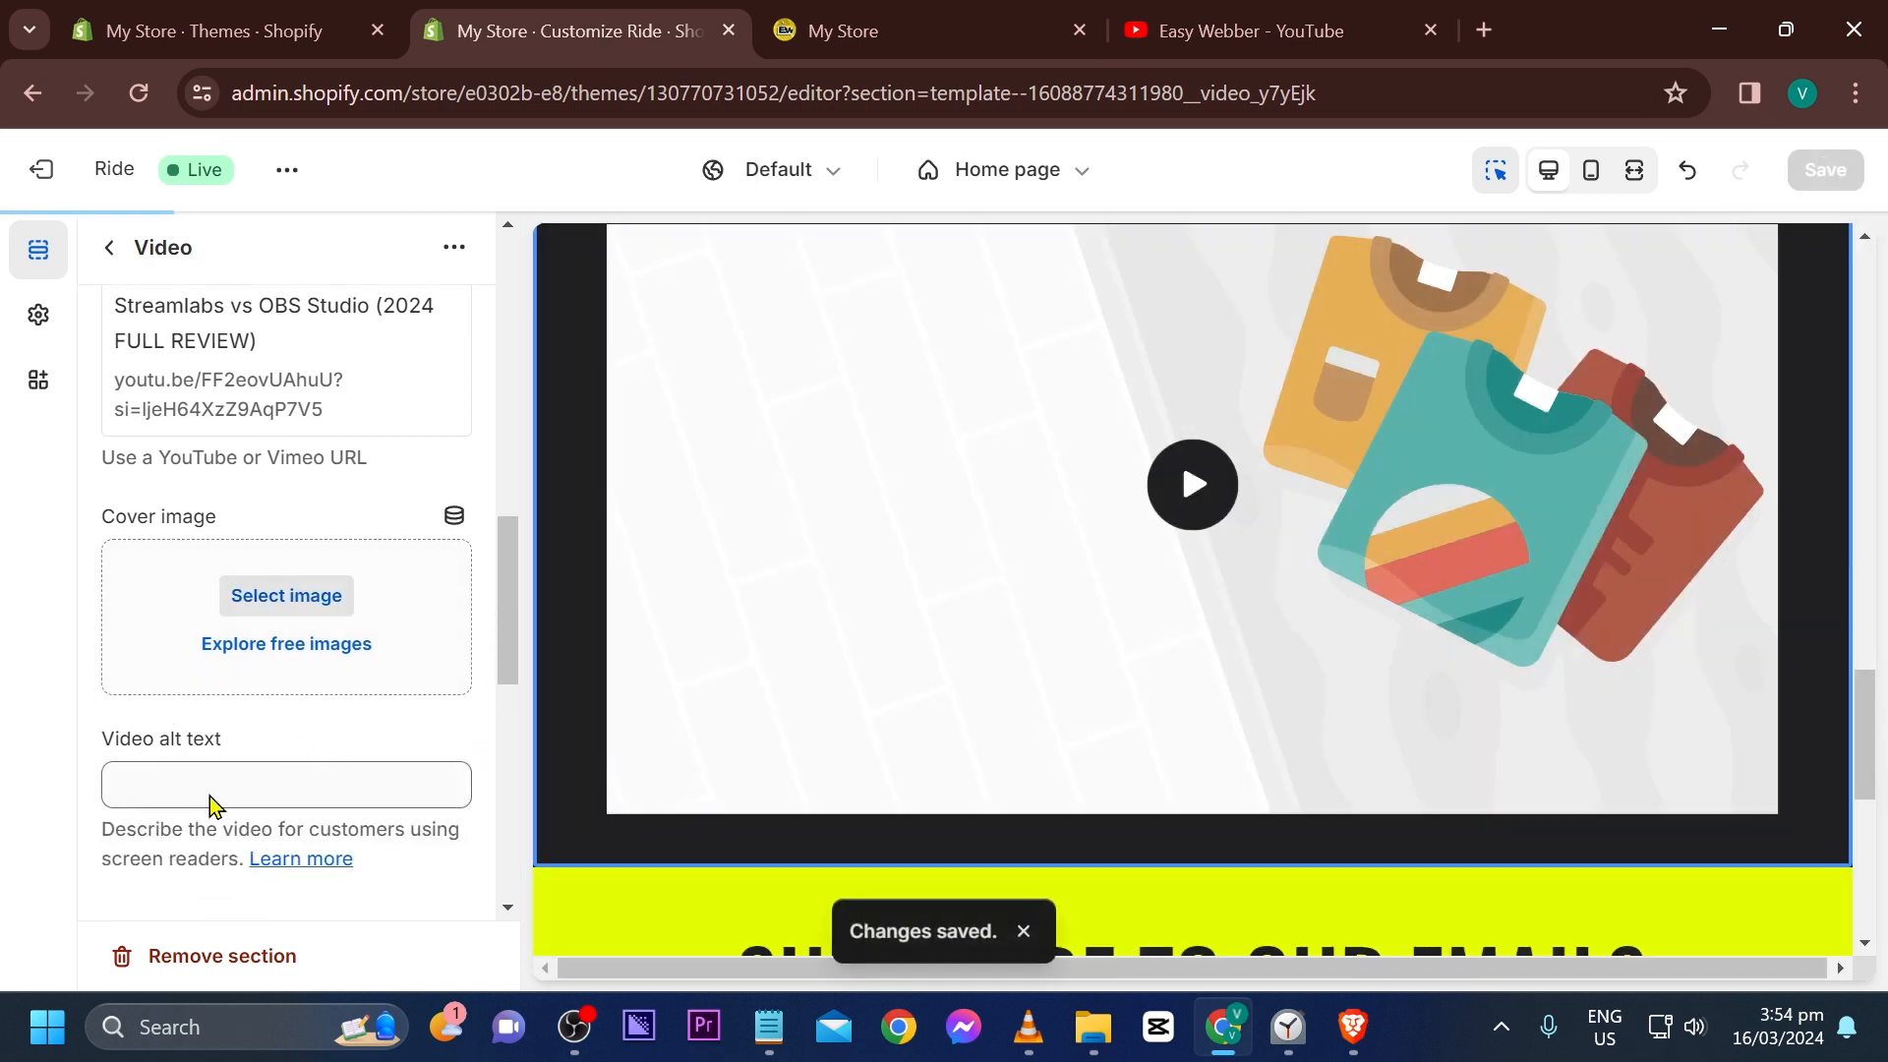
left_click(207, 791)
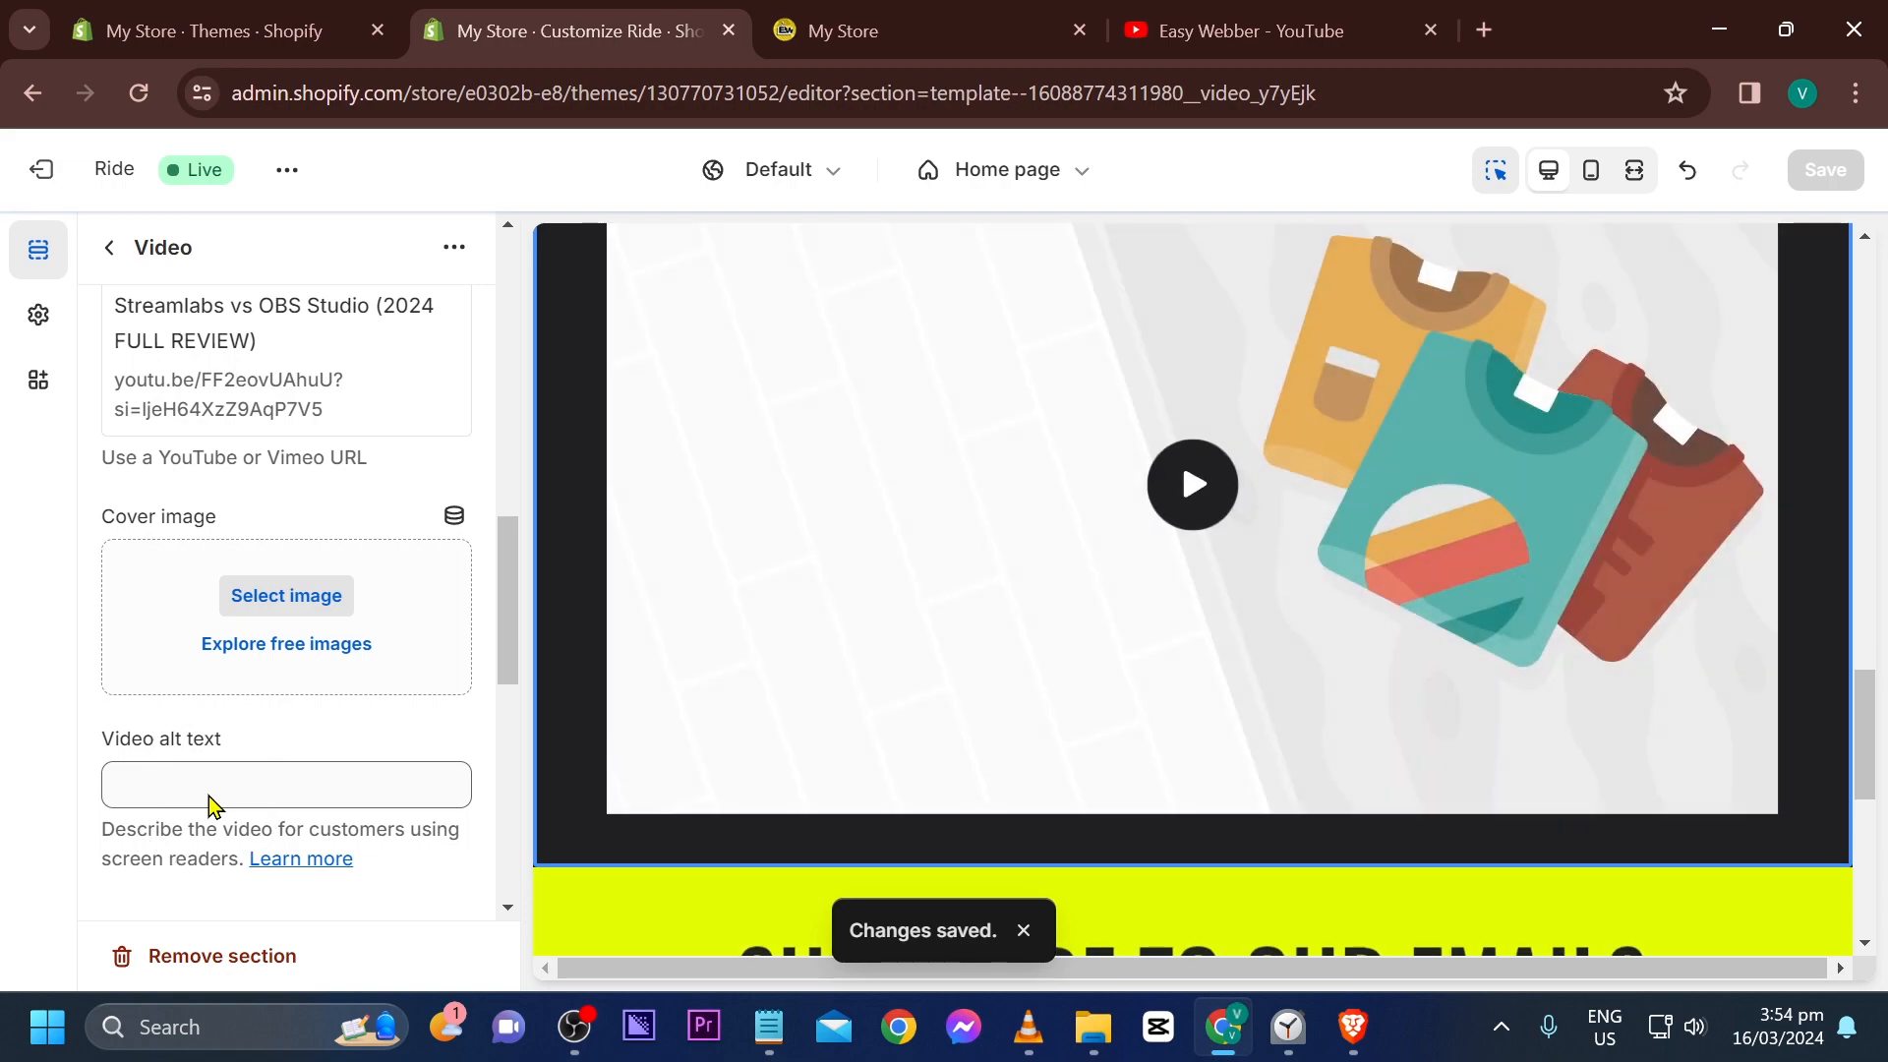
Open the live storefront, reload it and play the embedded video in the Video section
key("ctrl+Tab")
key("ctrl+Tab")
scroll(645, 621, "down", 5)
scroll(645, 621, "up", 5)
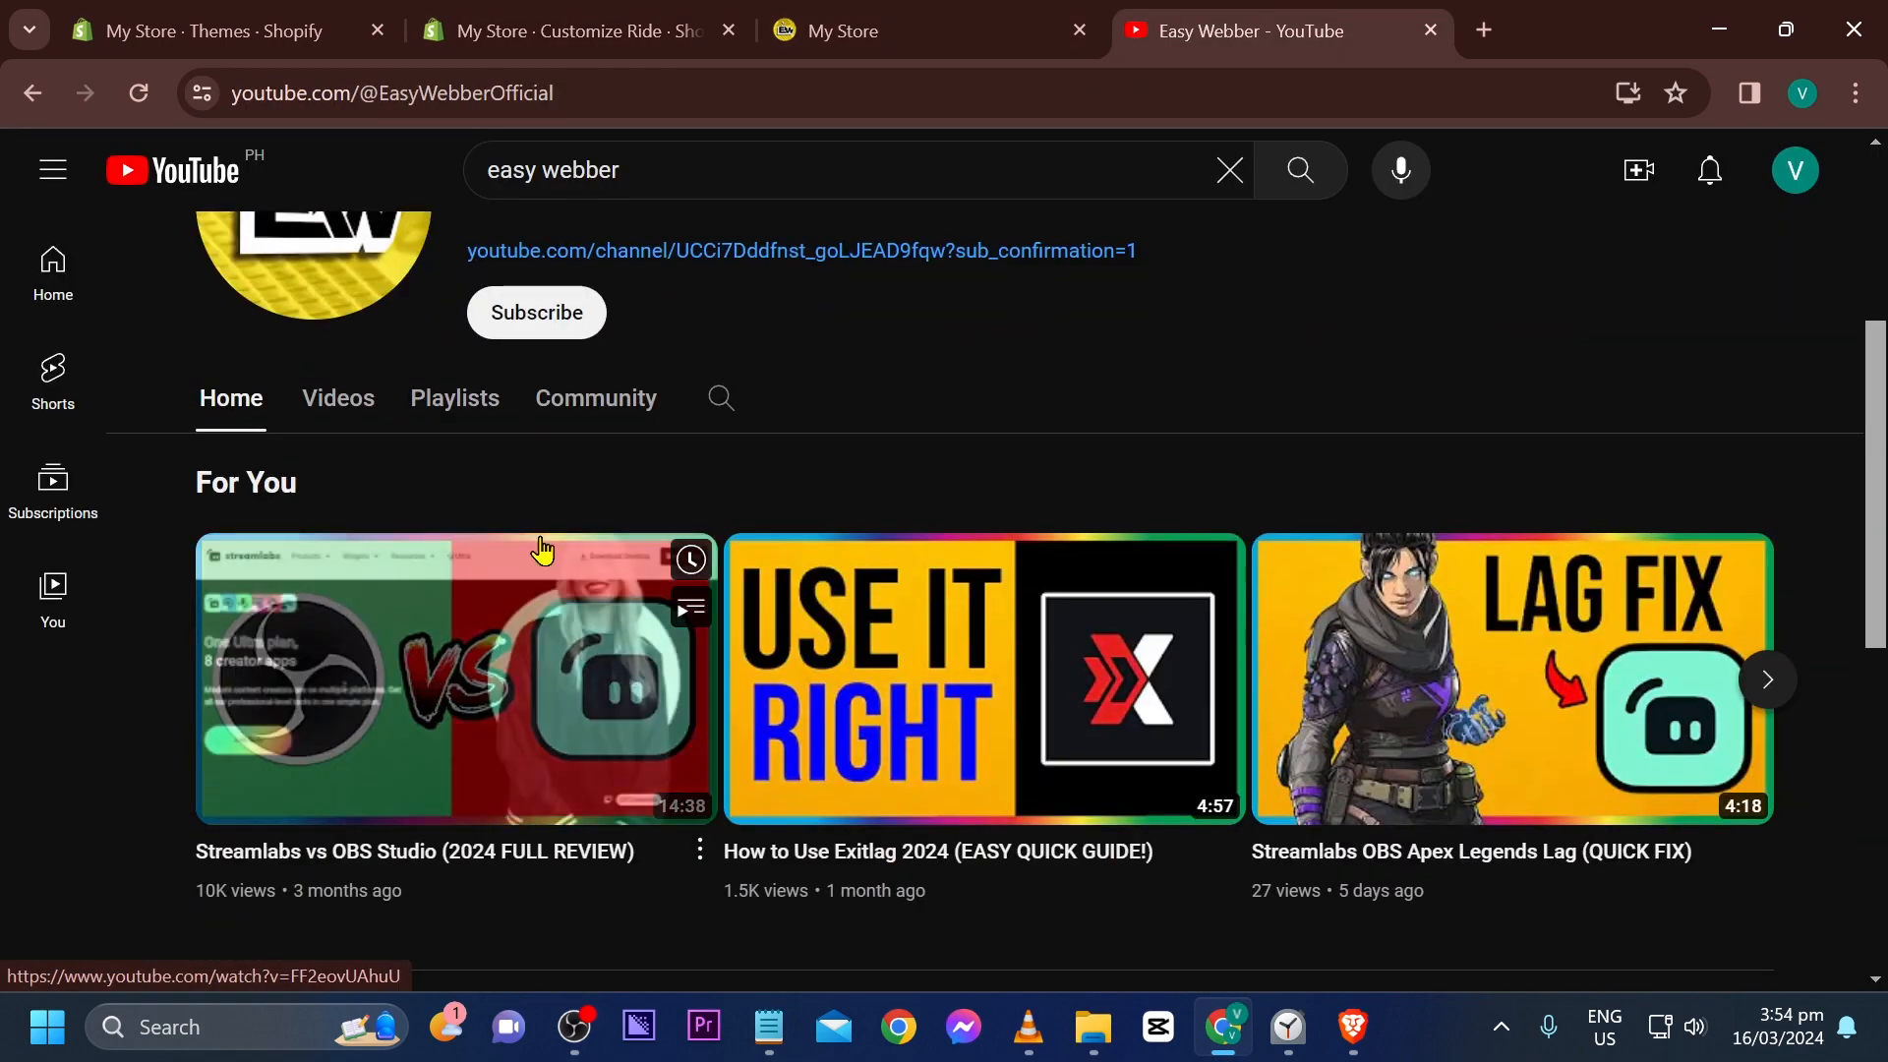
left_click(844, 31)
scroll(798, 732, "down", 5)
scroll(1065, 594, "up", 5)
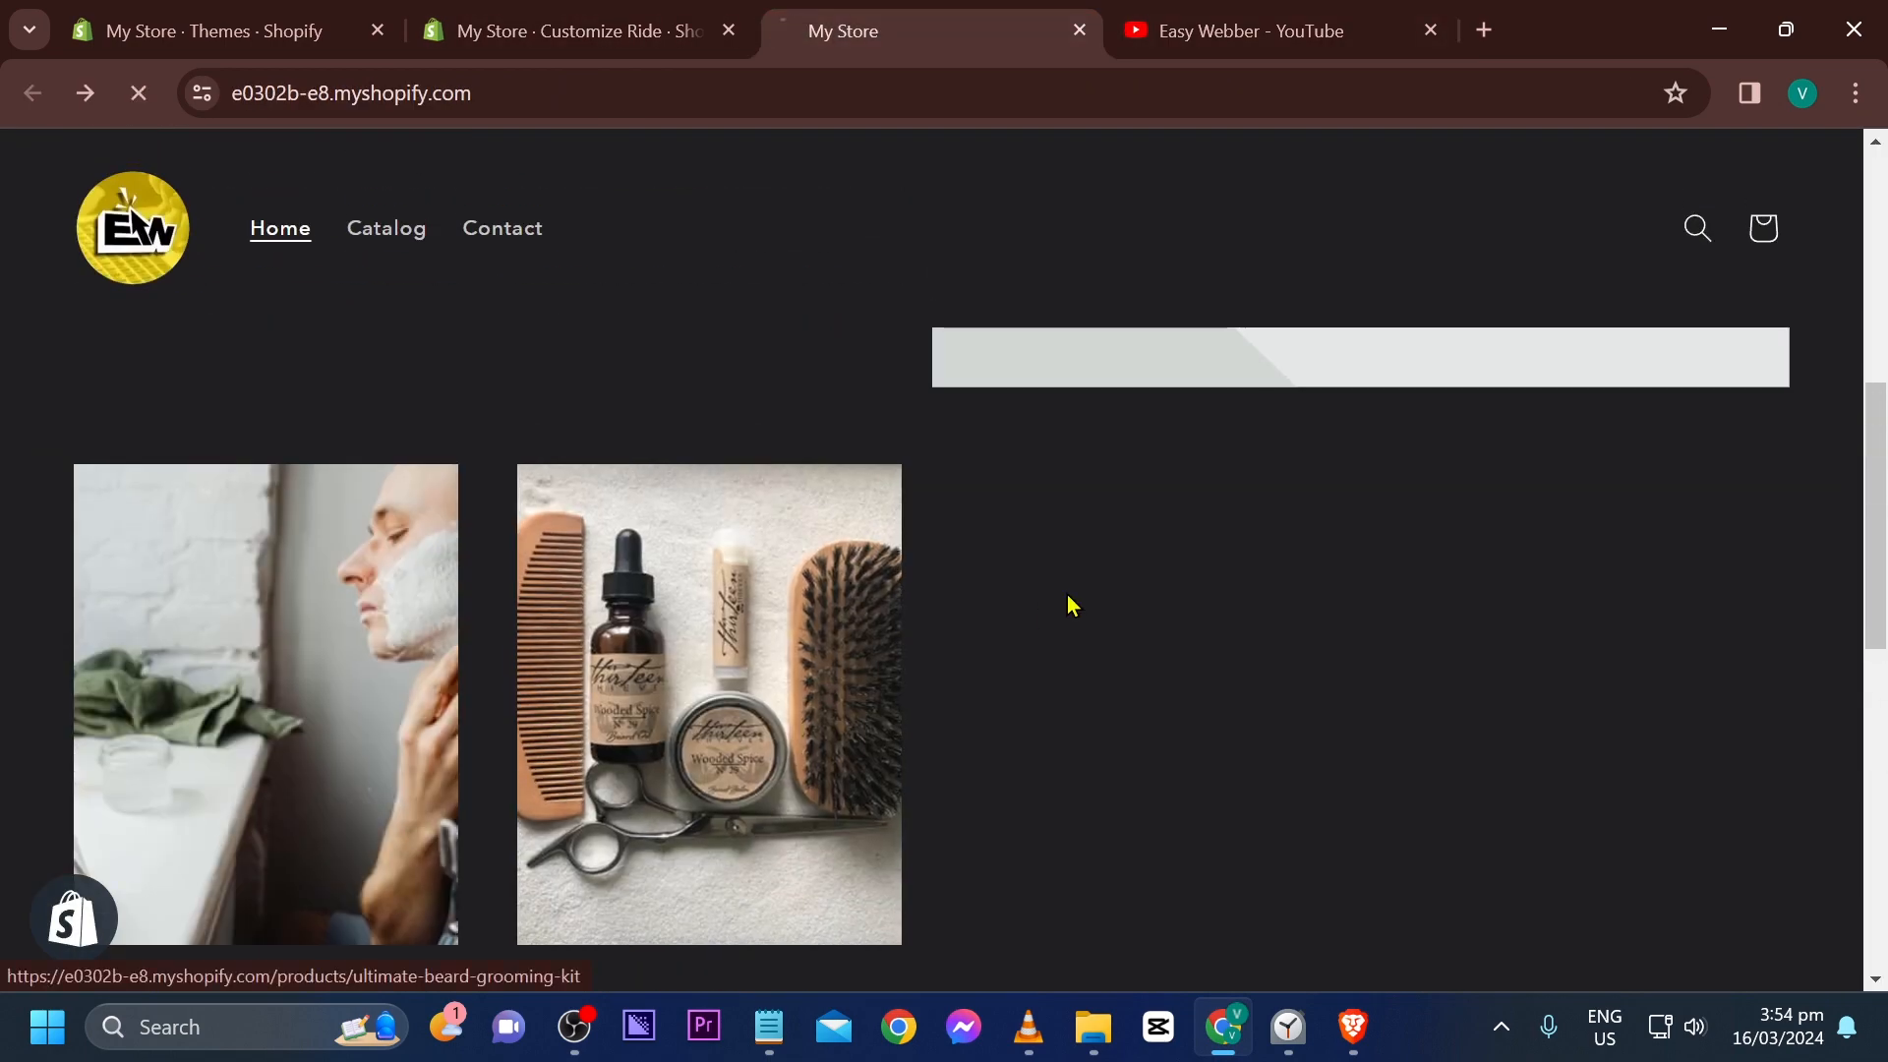
scroll(1057, 610, "up", 4)
scroll(1054, 615, "down", 10)
left_click(960, 586)
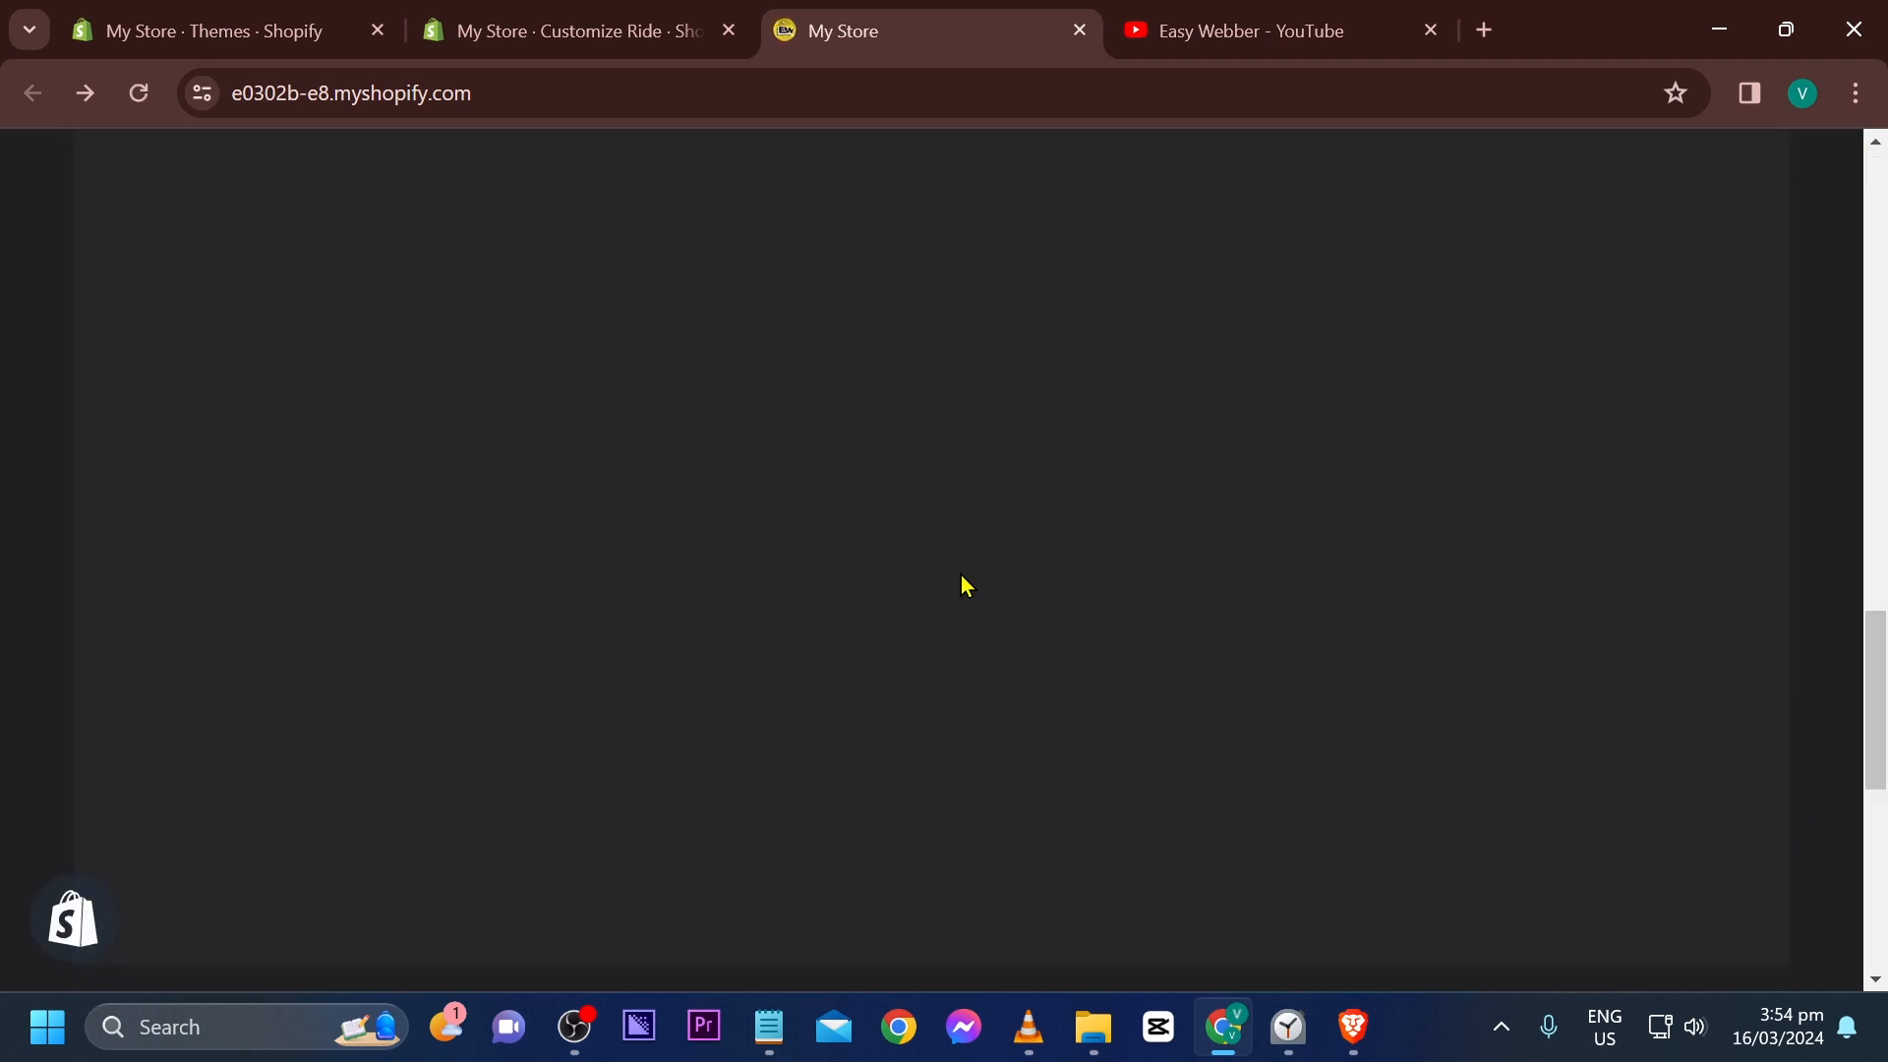
Reload the storefront and inspect the Video section's heading and cover image
scroll(794, 789, "up", 3)
scroll(649, 645, "down", 5)
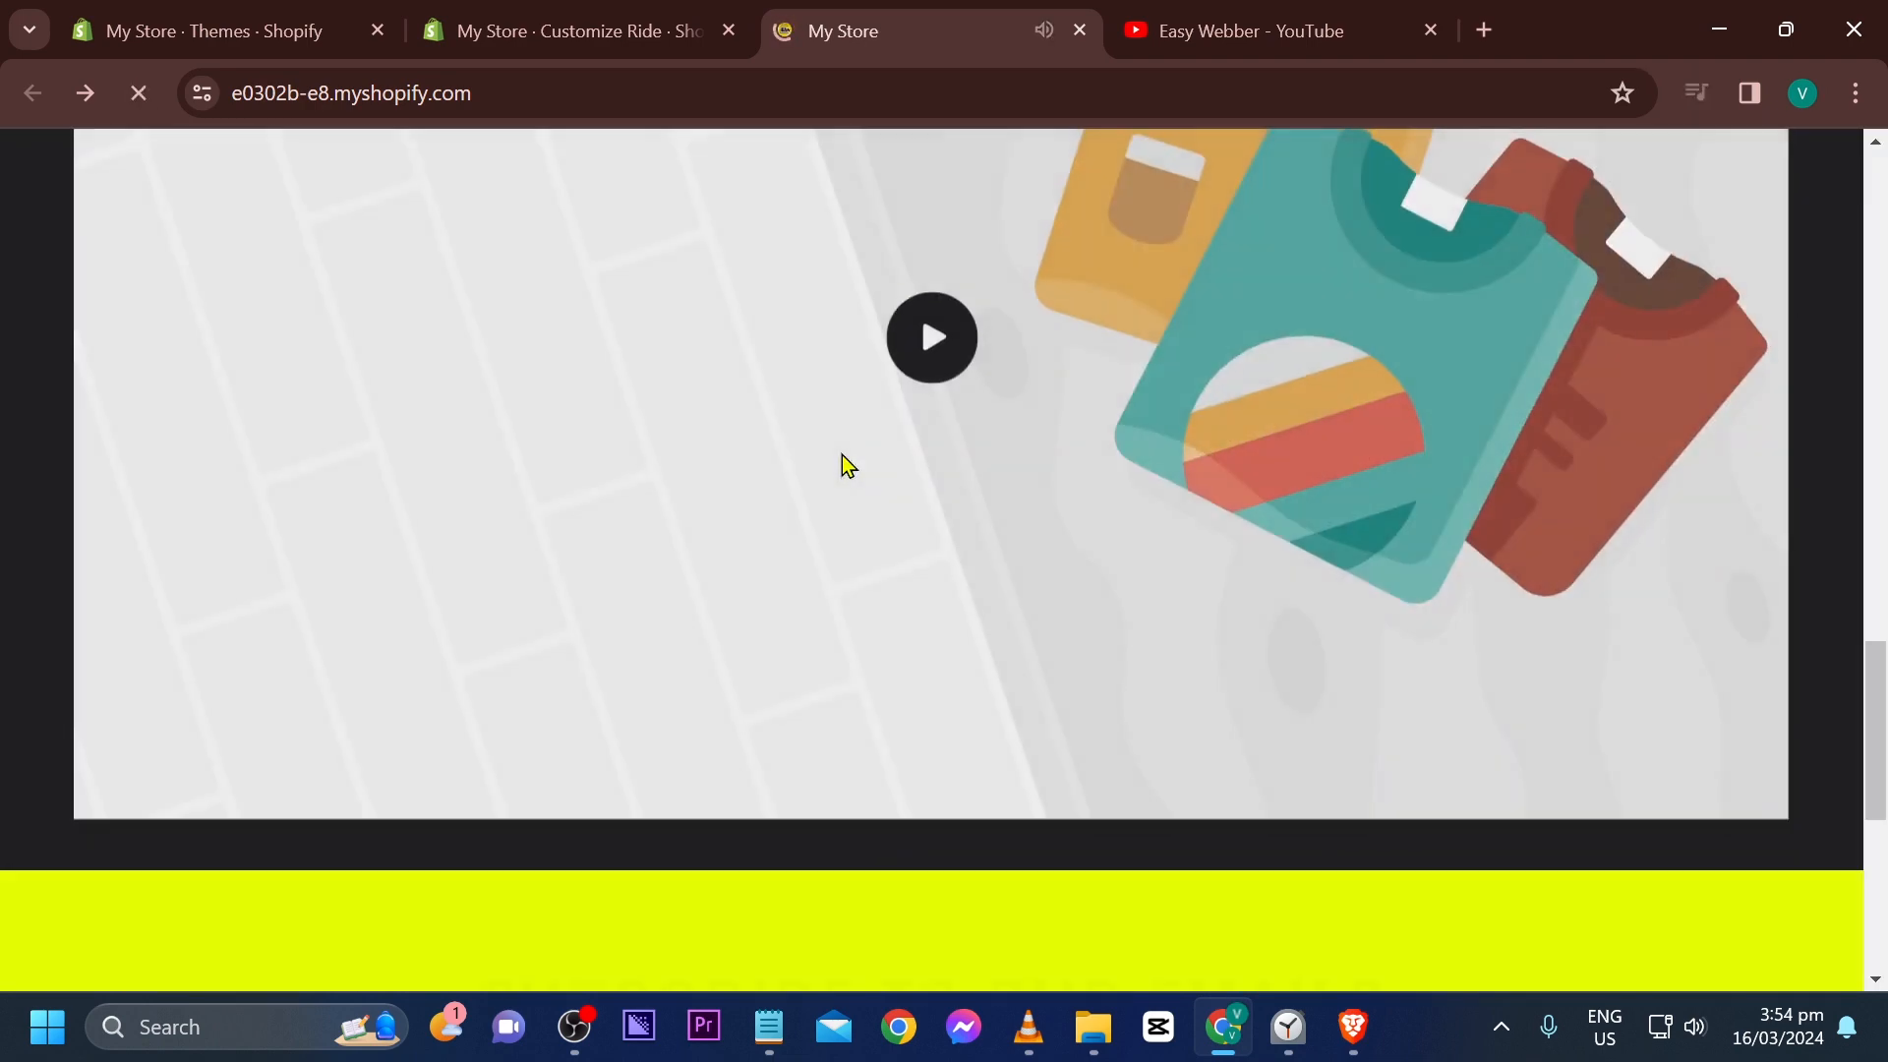
scroll(842, 456, "up", 3)
scroll(991, 732, "up", 1)
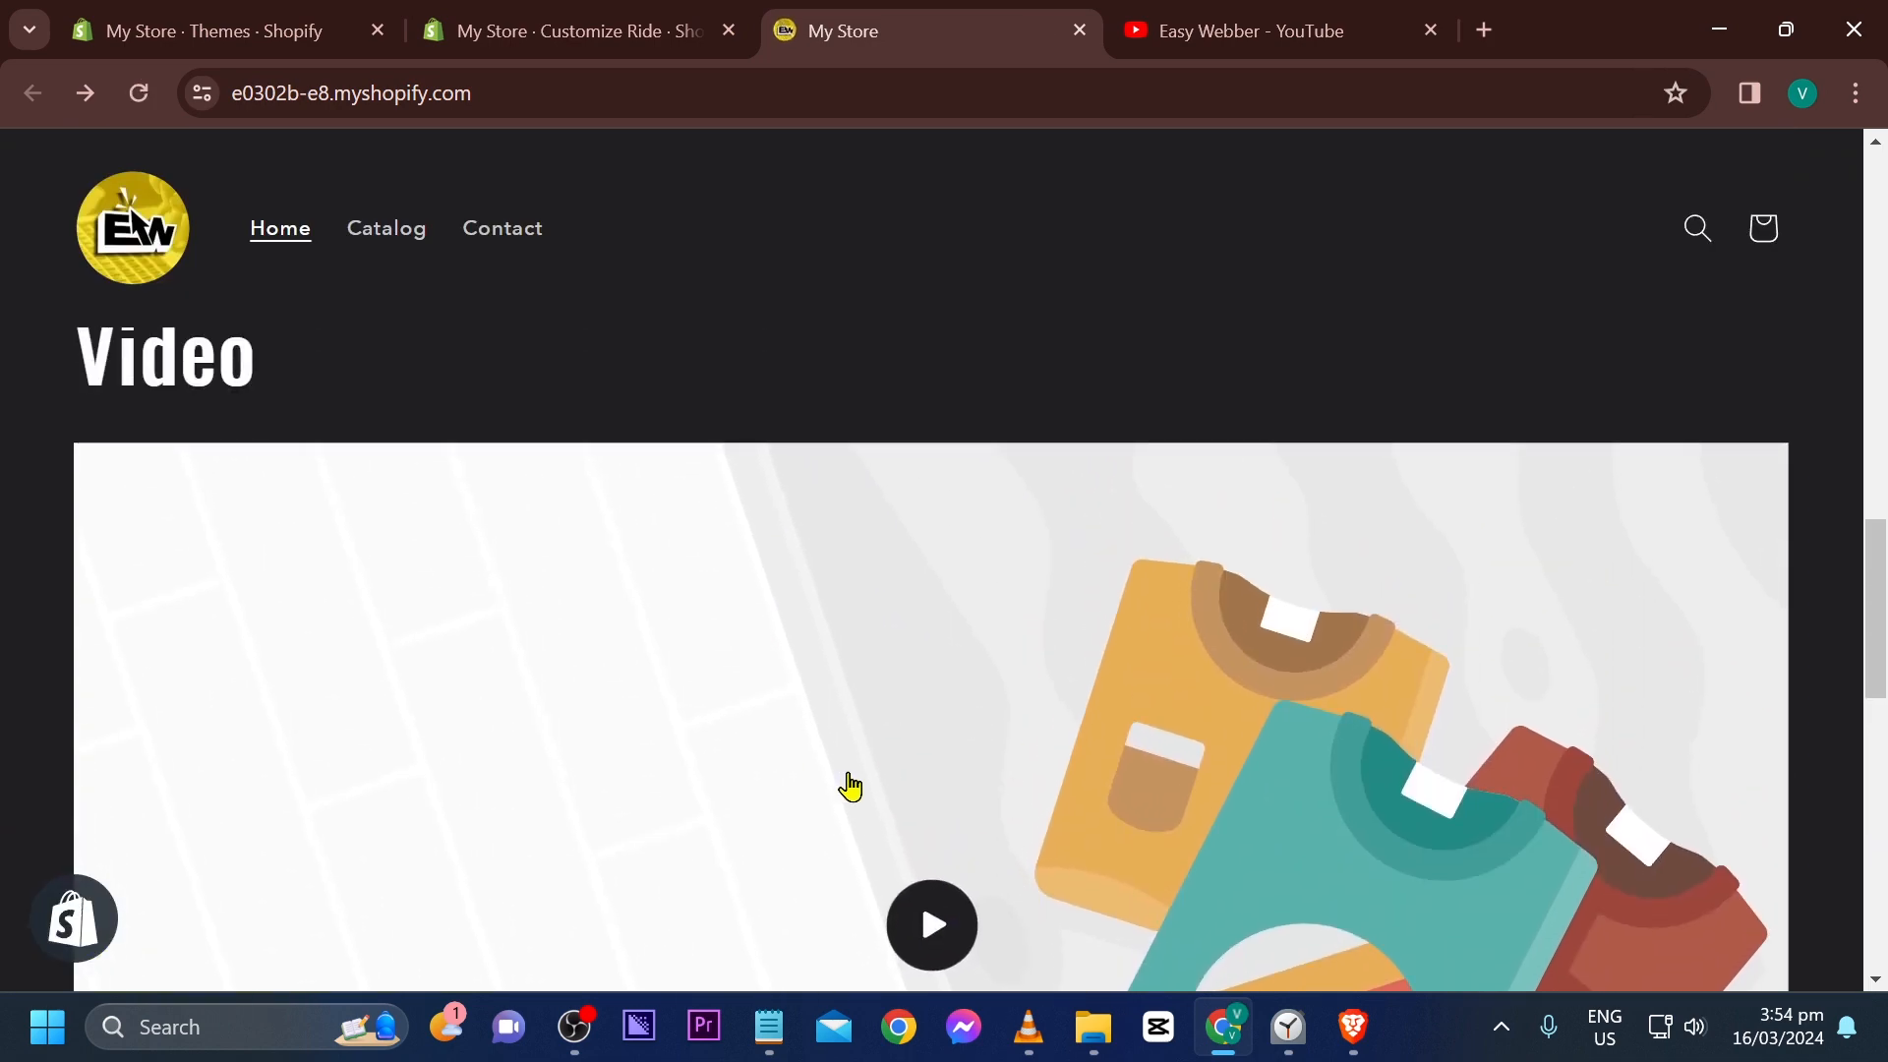
scroll(855, 777, "down", 1)
scroll(905, 772, "down", 1)
Return to the theme editor, browse the free images for the video's cover image and open the Work & Productivity category
left_click(568, 30)
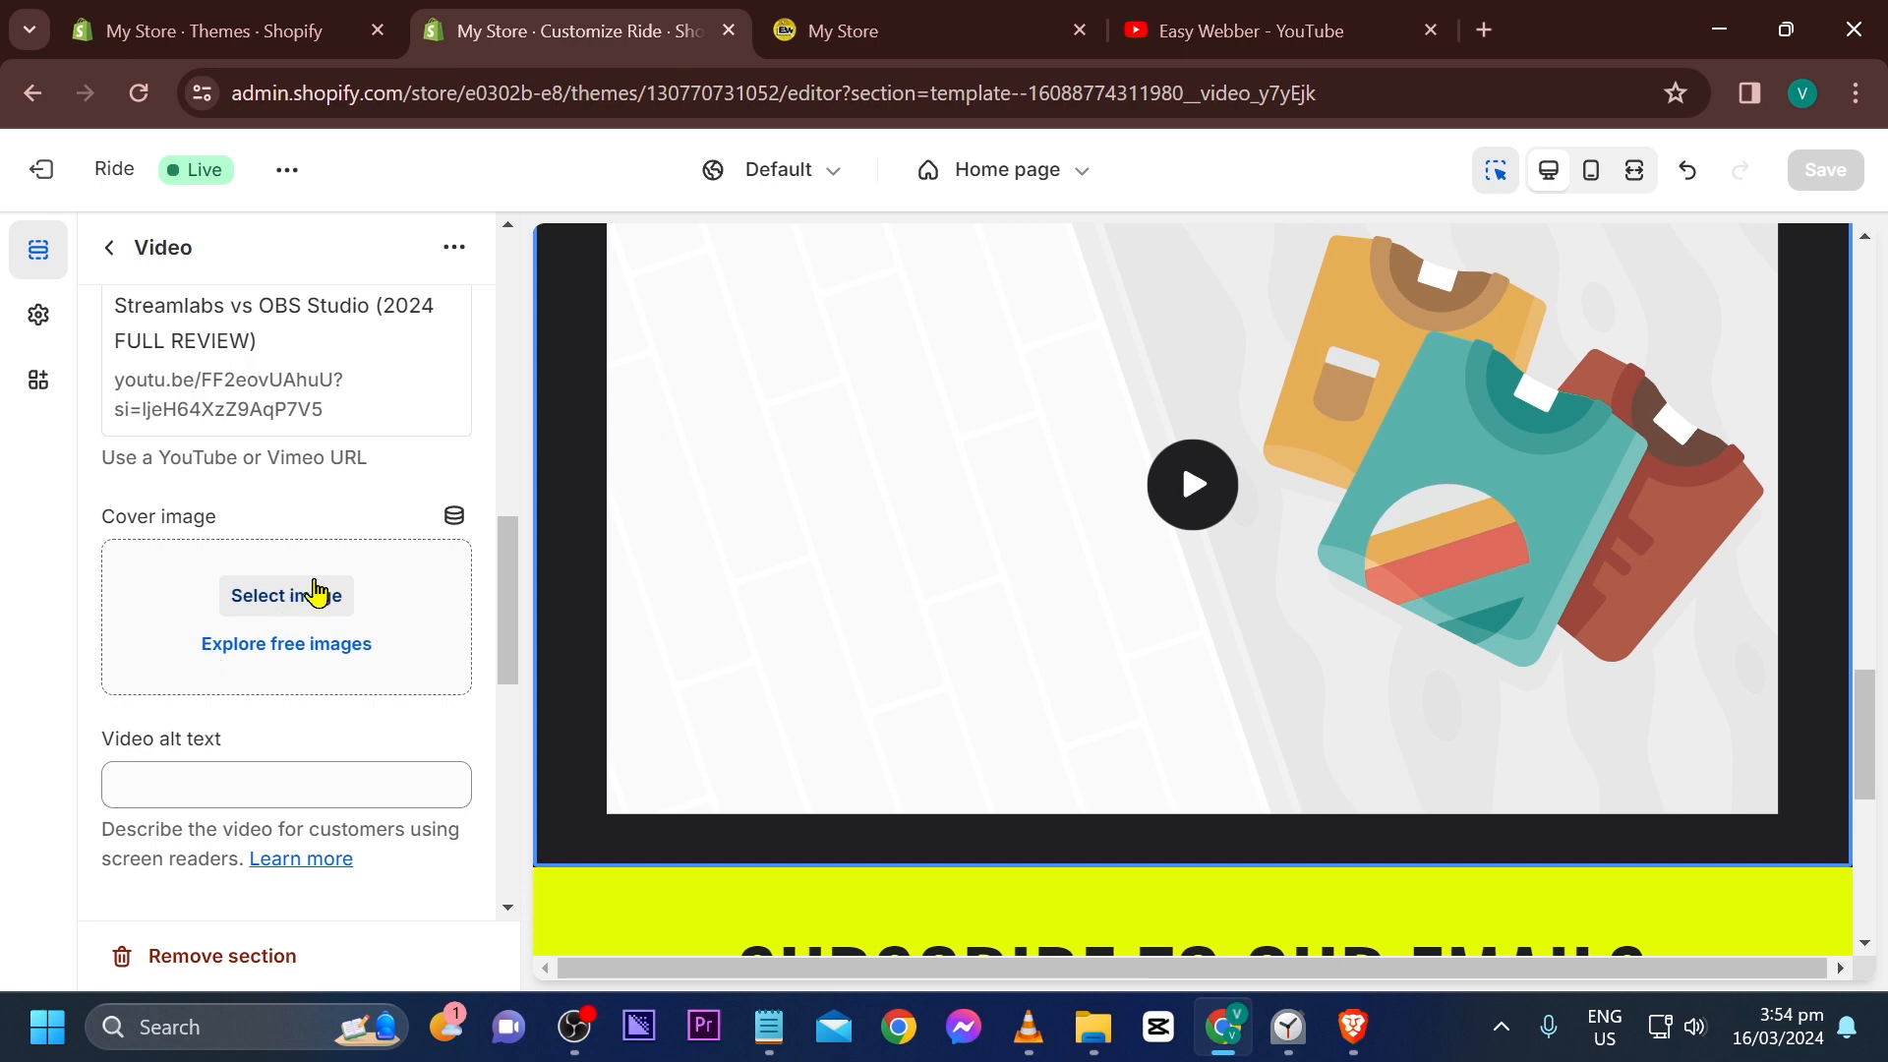
left_click(1268, 31)
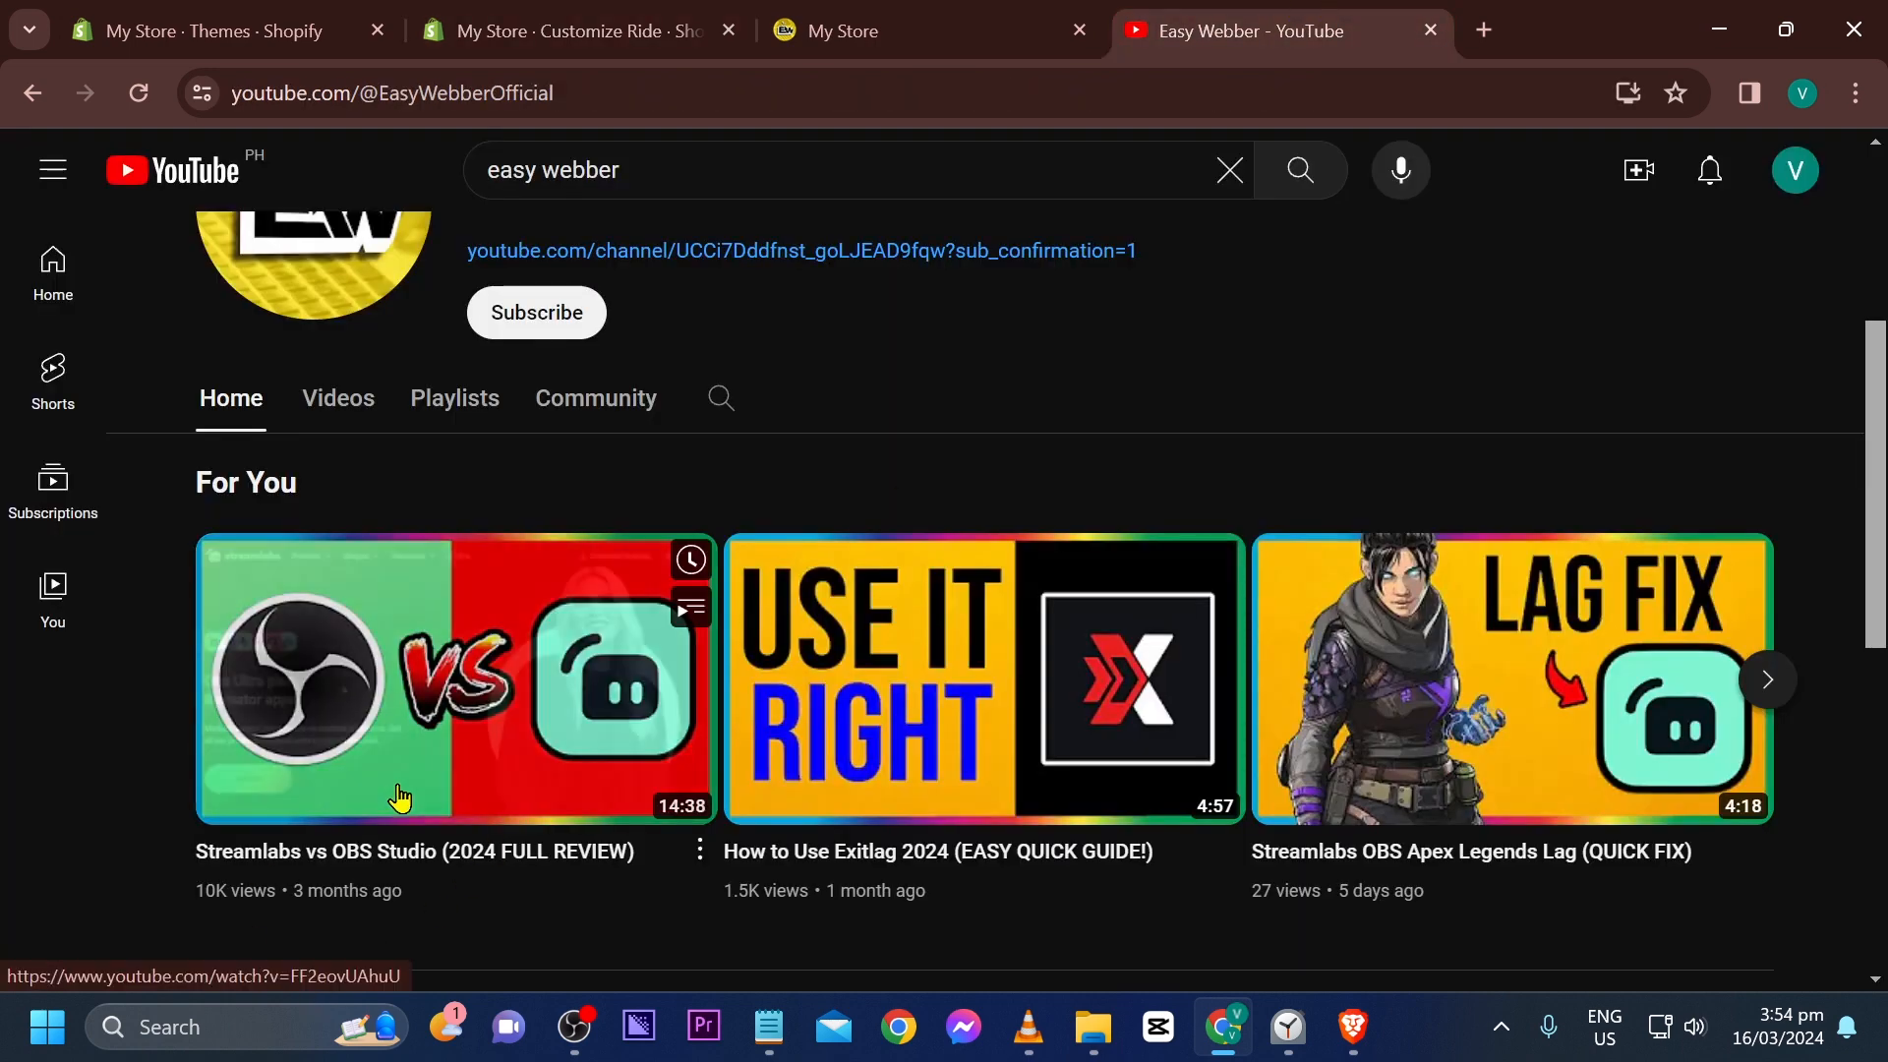
left_click(561, 45)
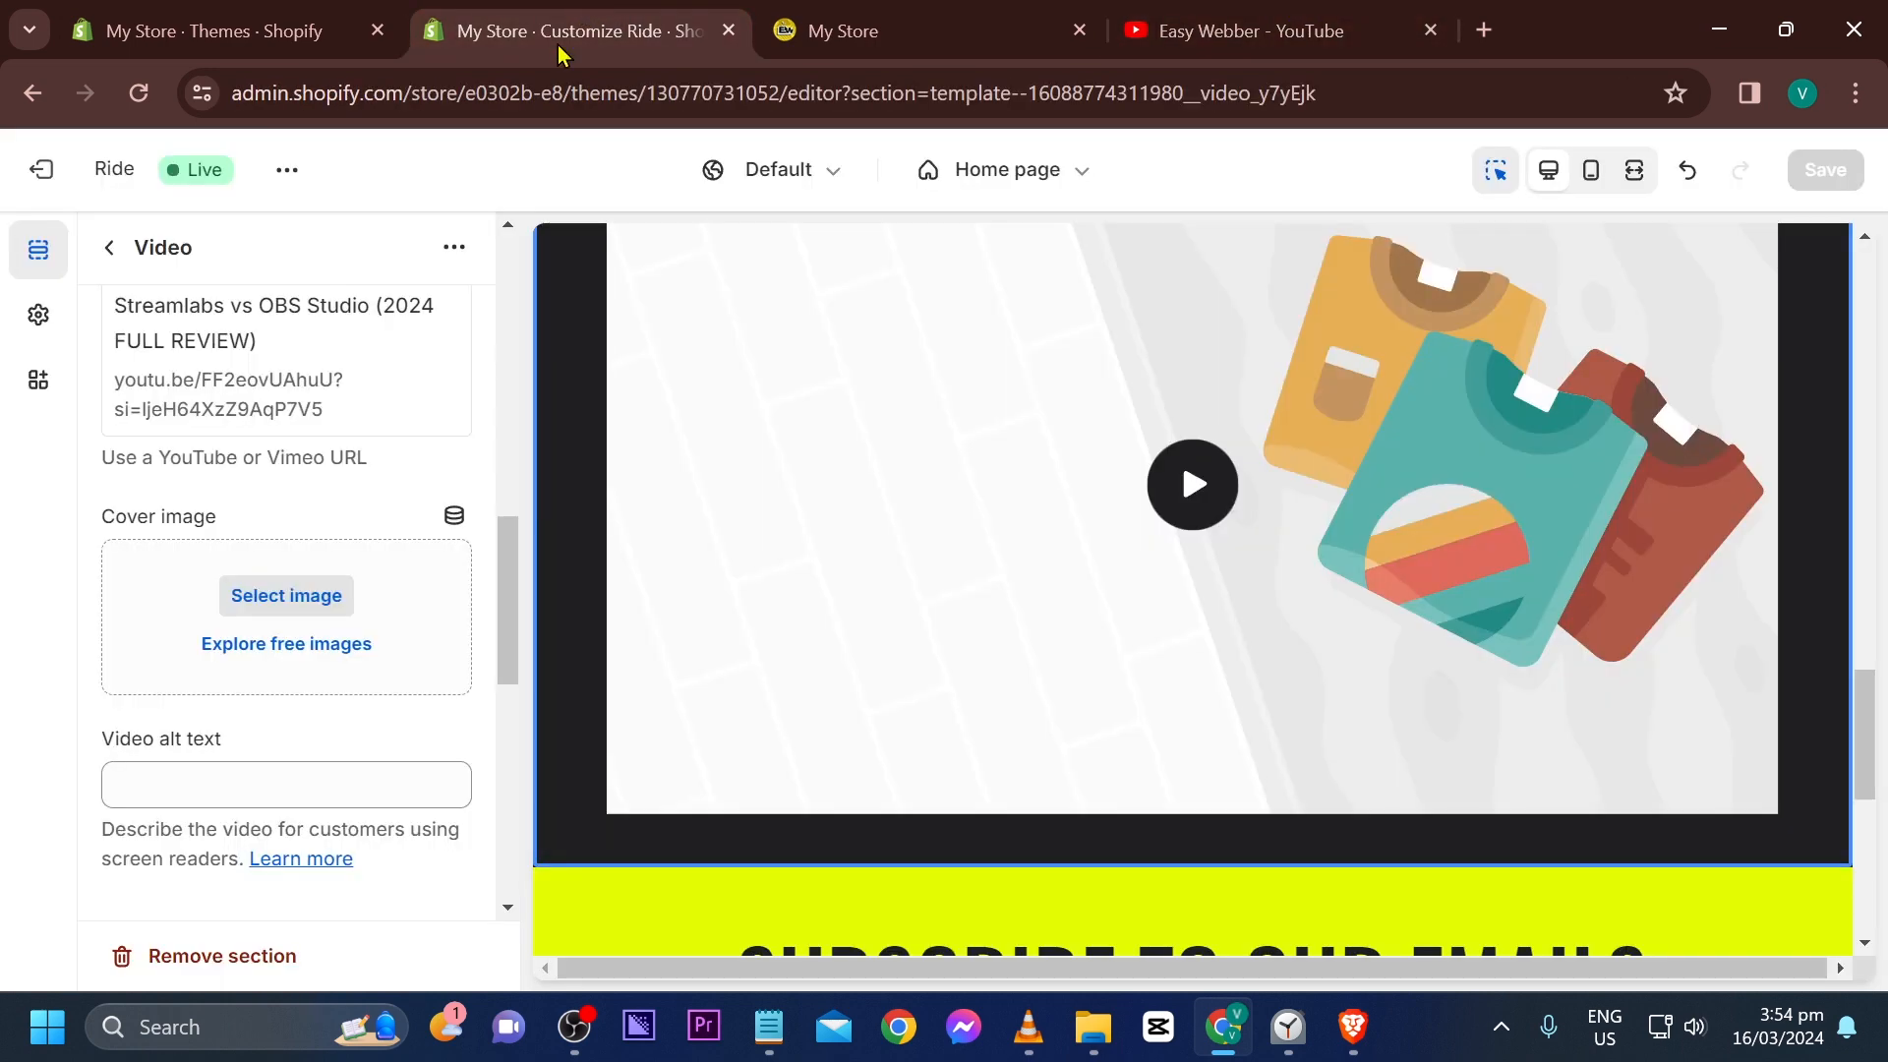
left_click(335, 657)
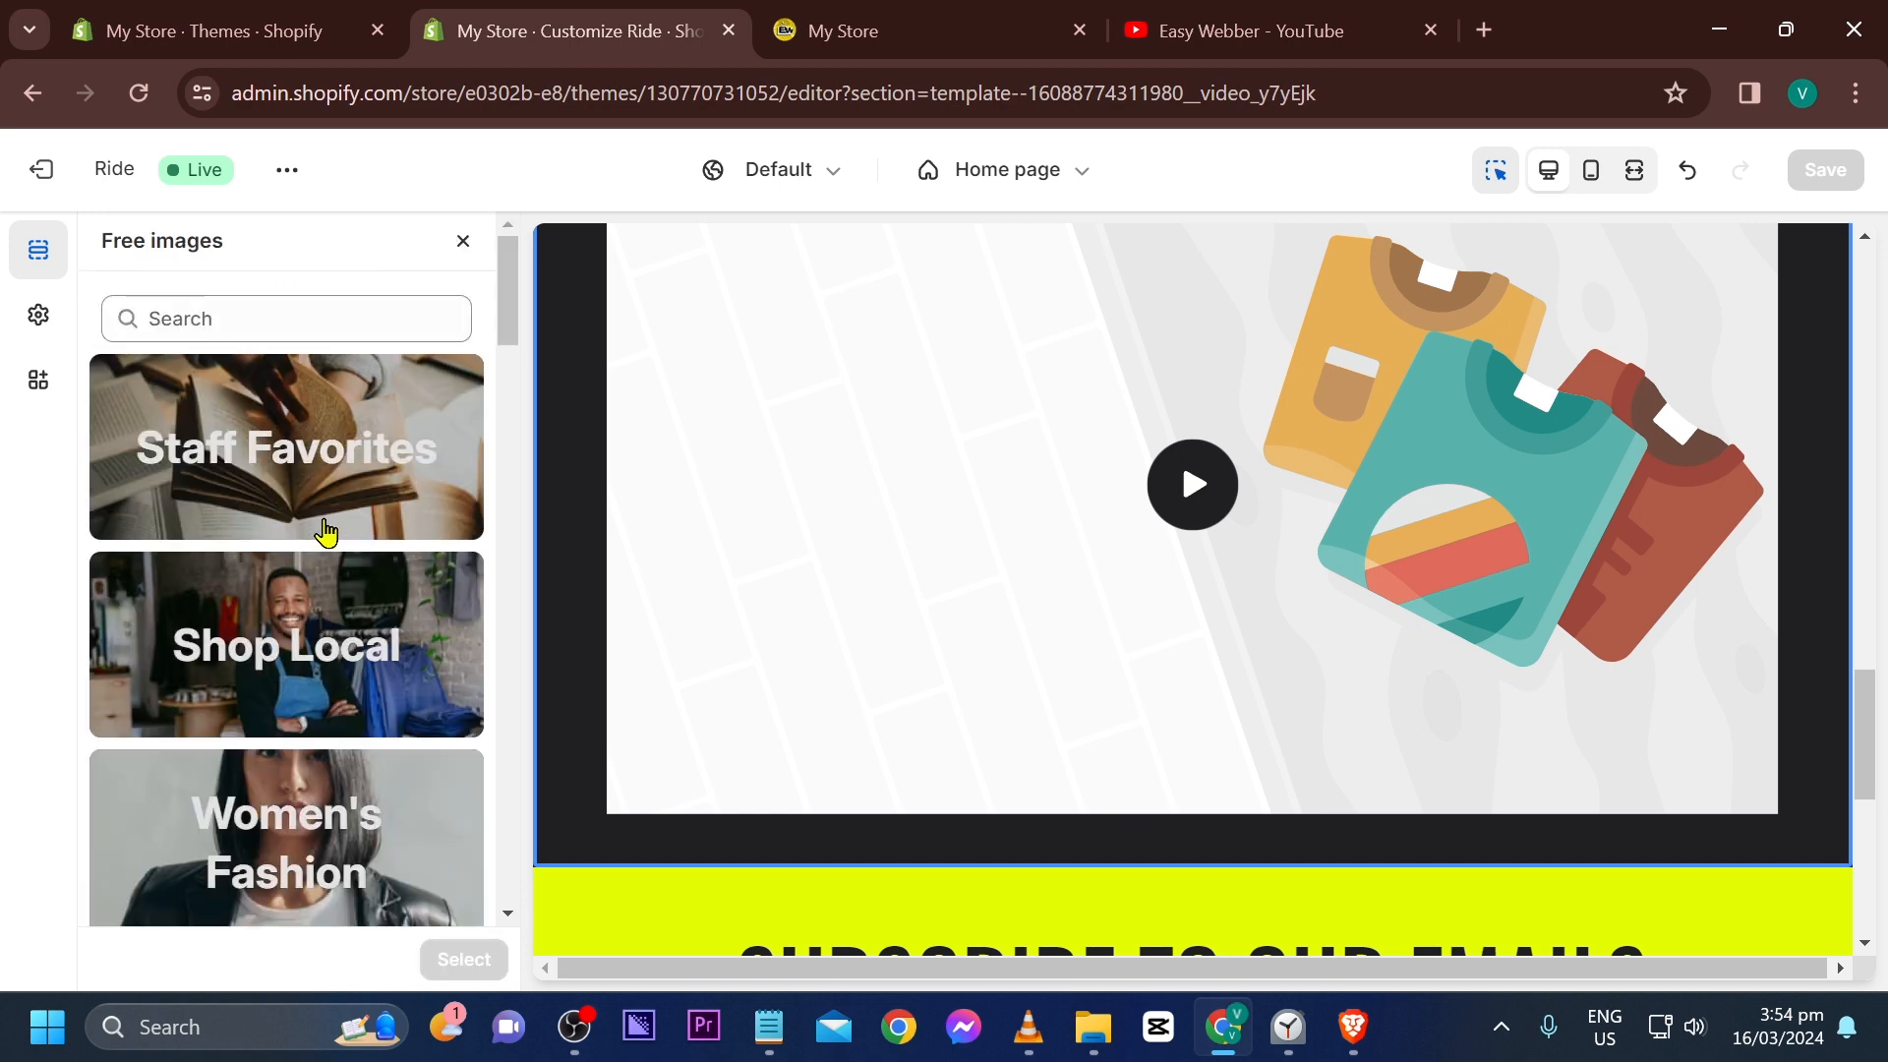
scroll(326, 533, "down", 2)
scroll(326, 532, "down", 15)
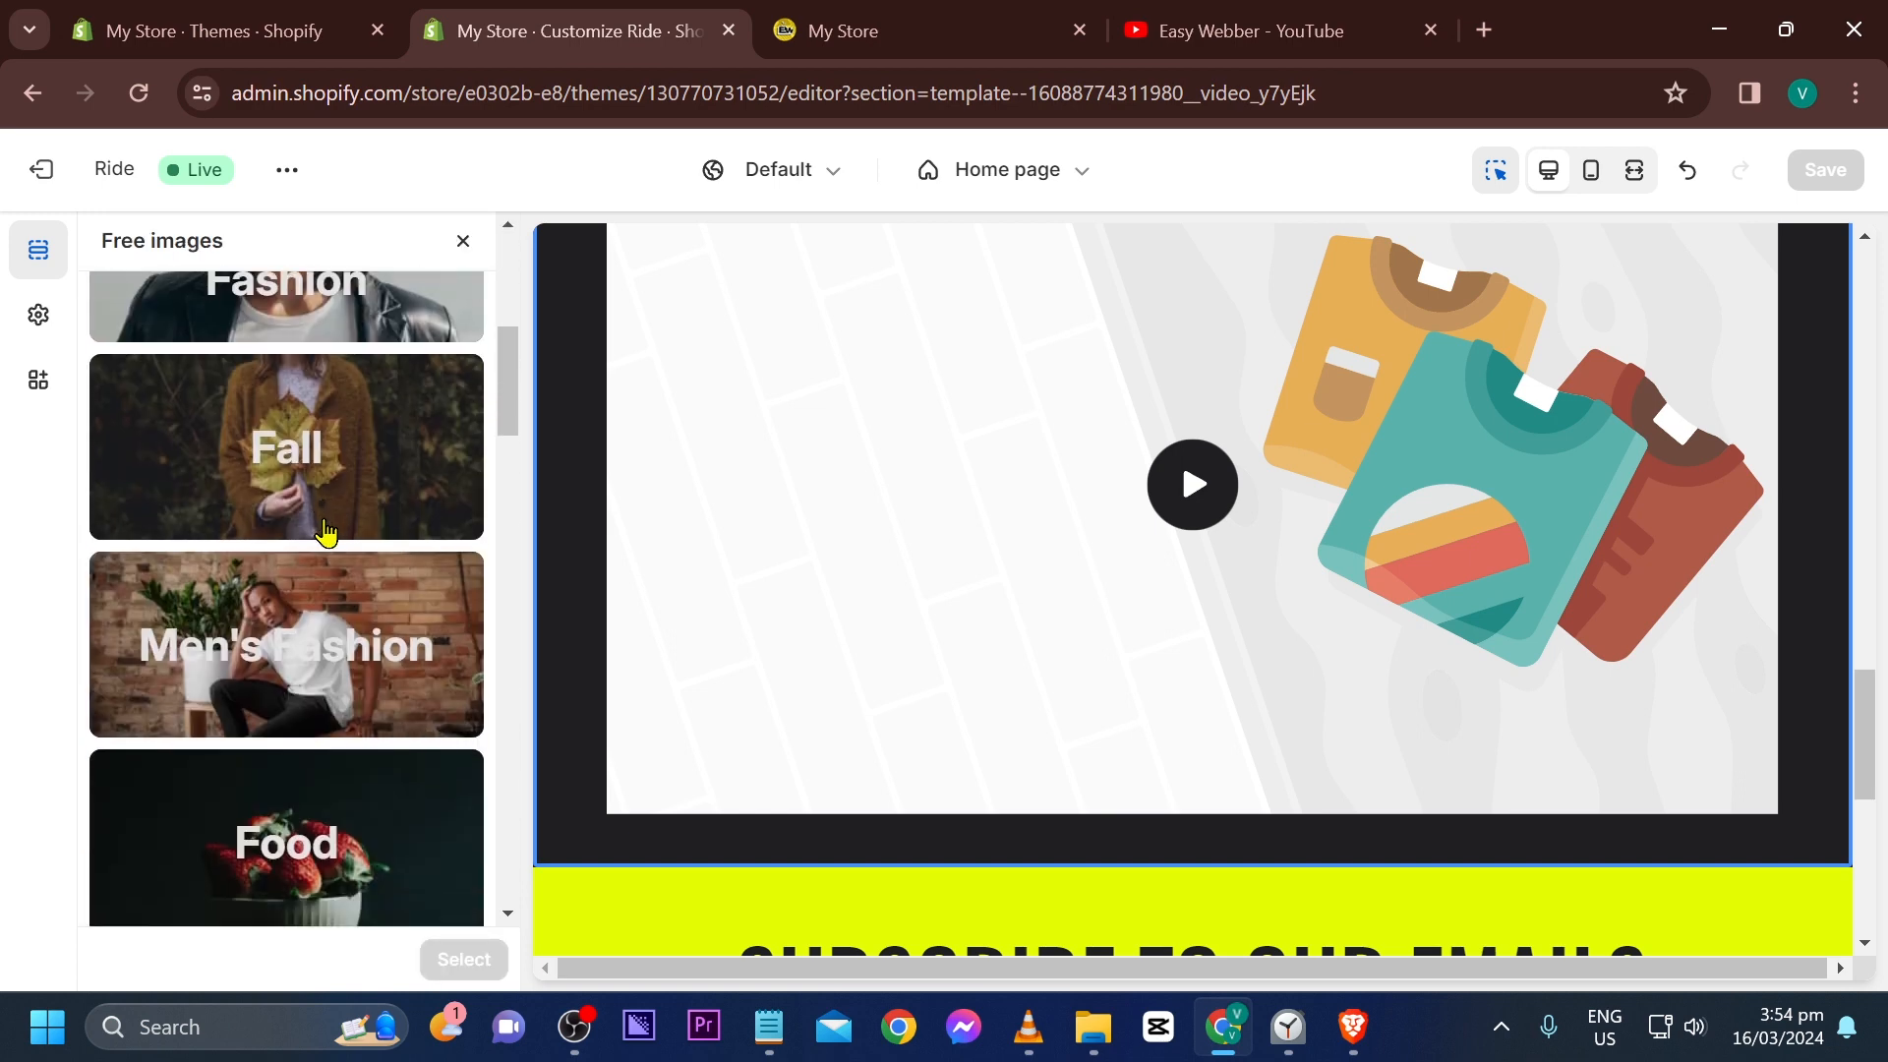
scroll(326, 532, "down", 10)
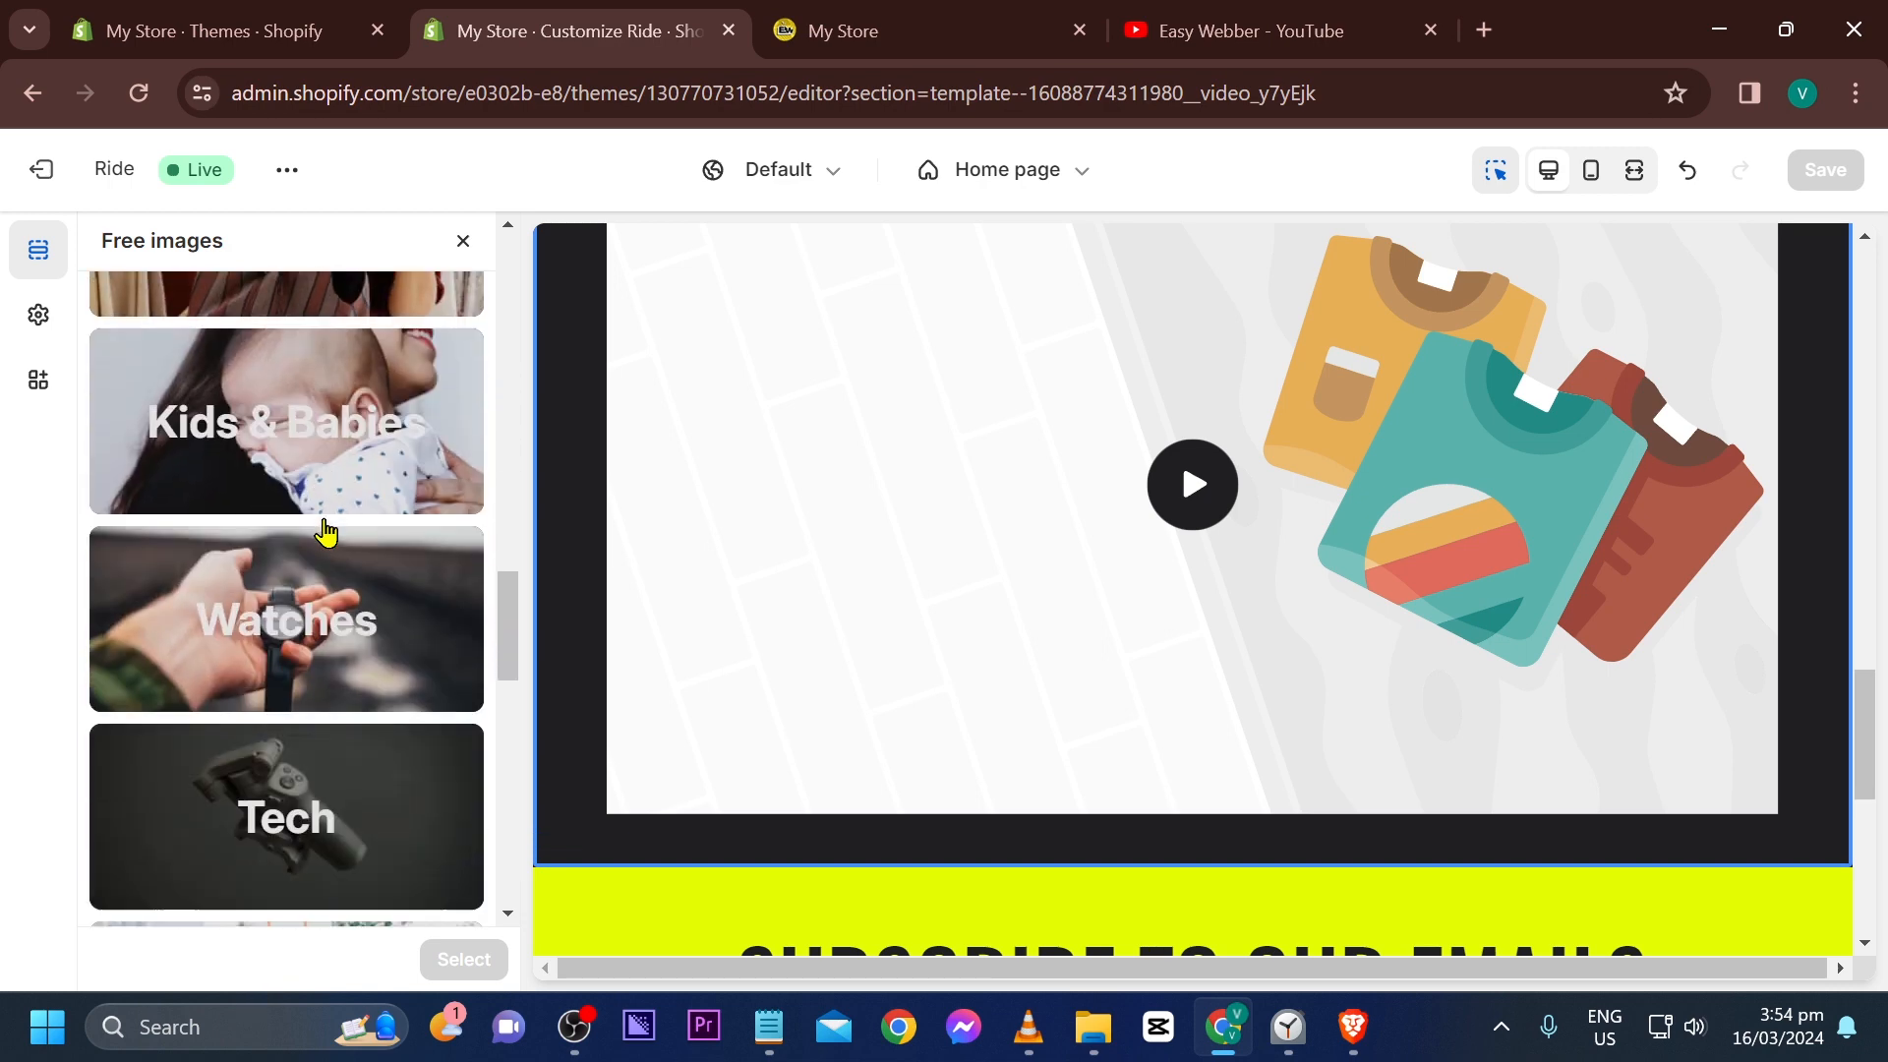
scroll(326, 533, "down", 8)
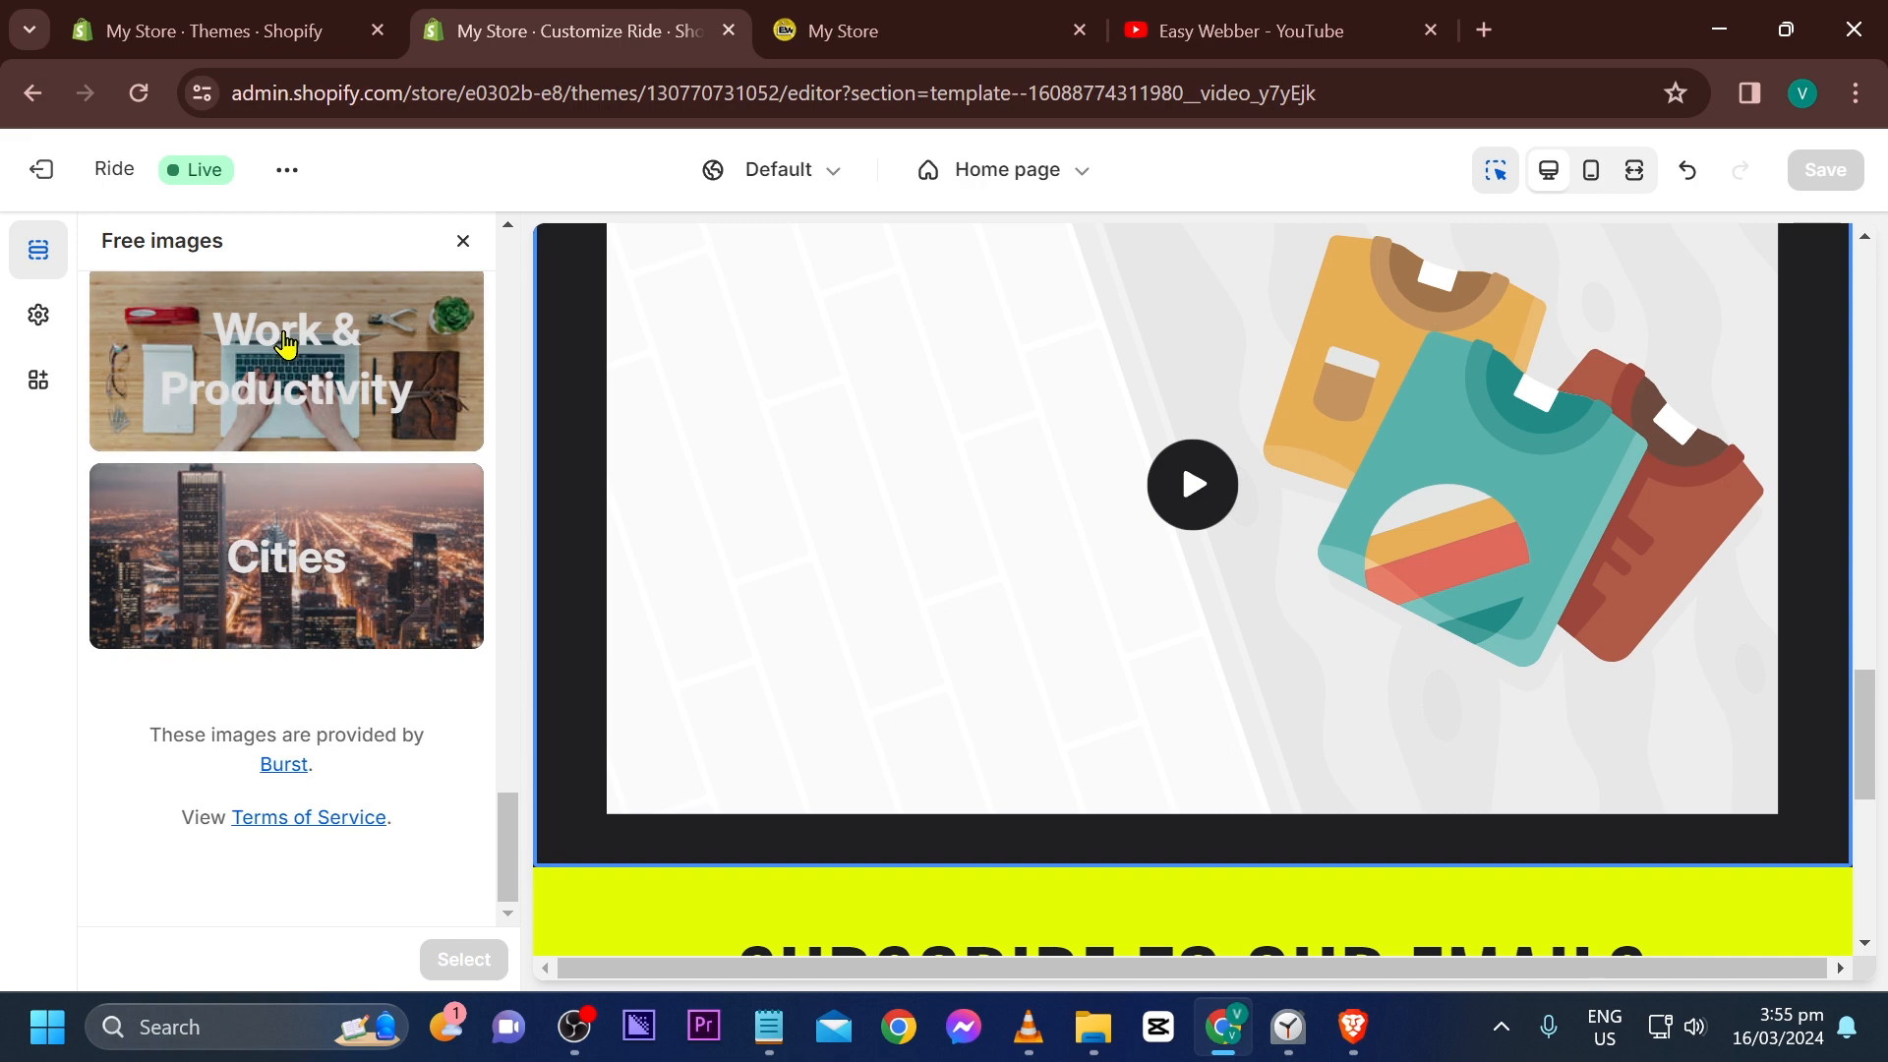
left_click(446, 626)
Set the coding-on-laptop photo as the Video section's cover image and save the changes
scroll(344, 614, "up", 5)
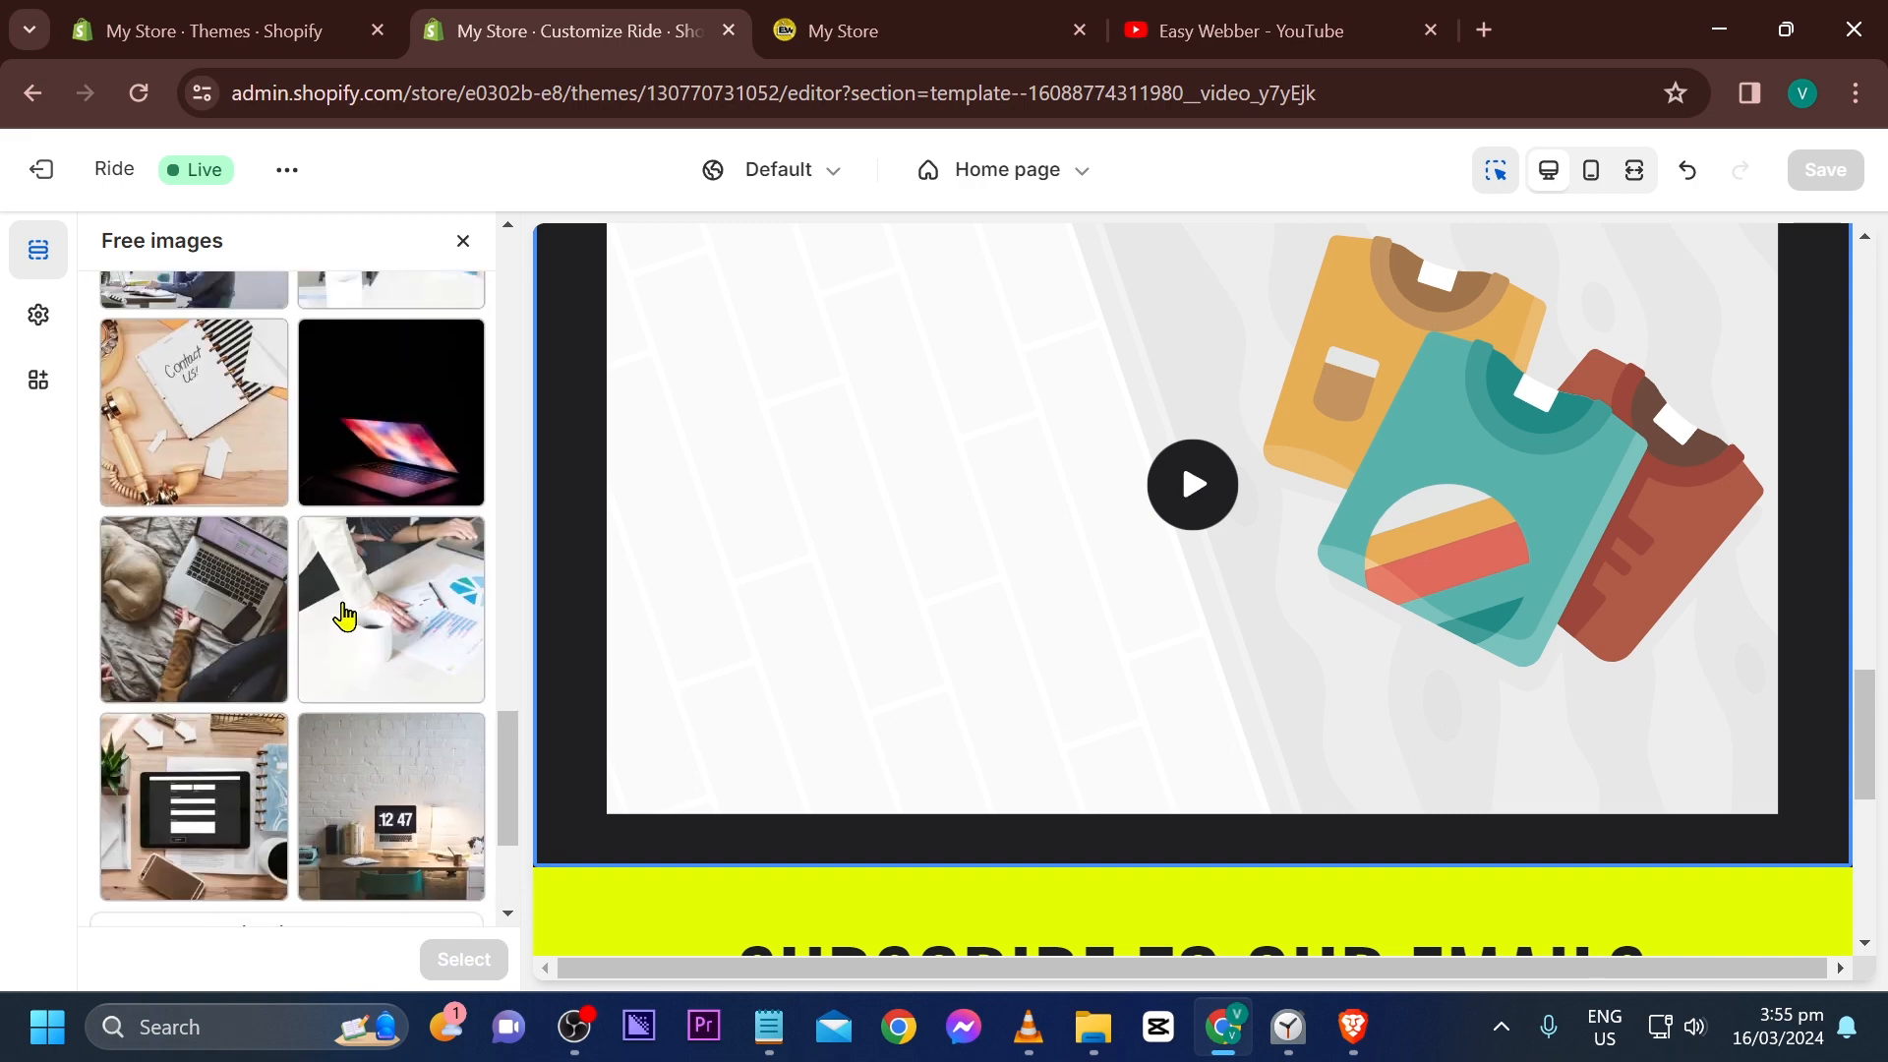
scroll(344, 615, "up", 6)
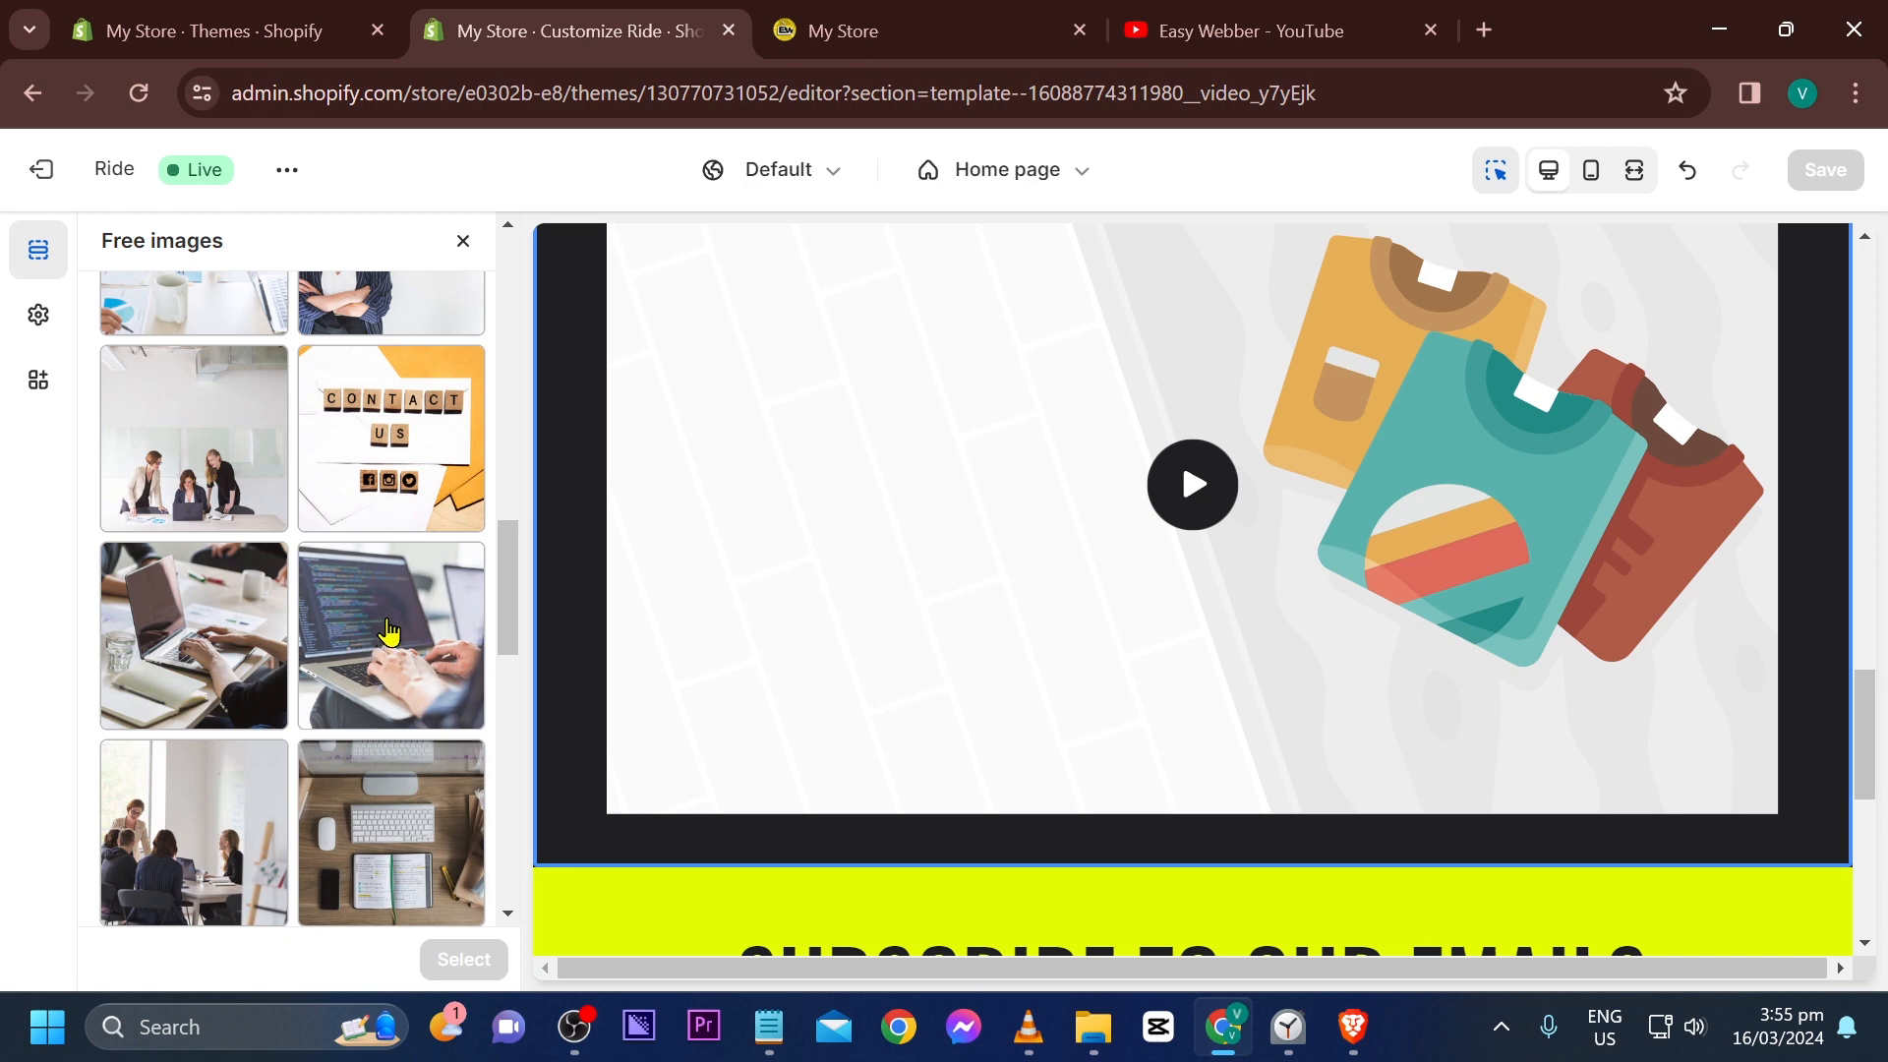
scroll(251, 641, "down", 5)
scroll(252, 641, "up", 3)
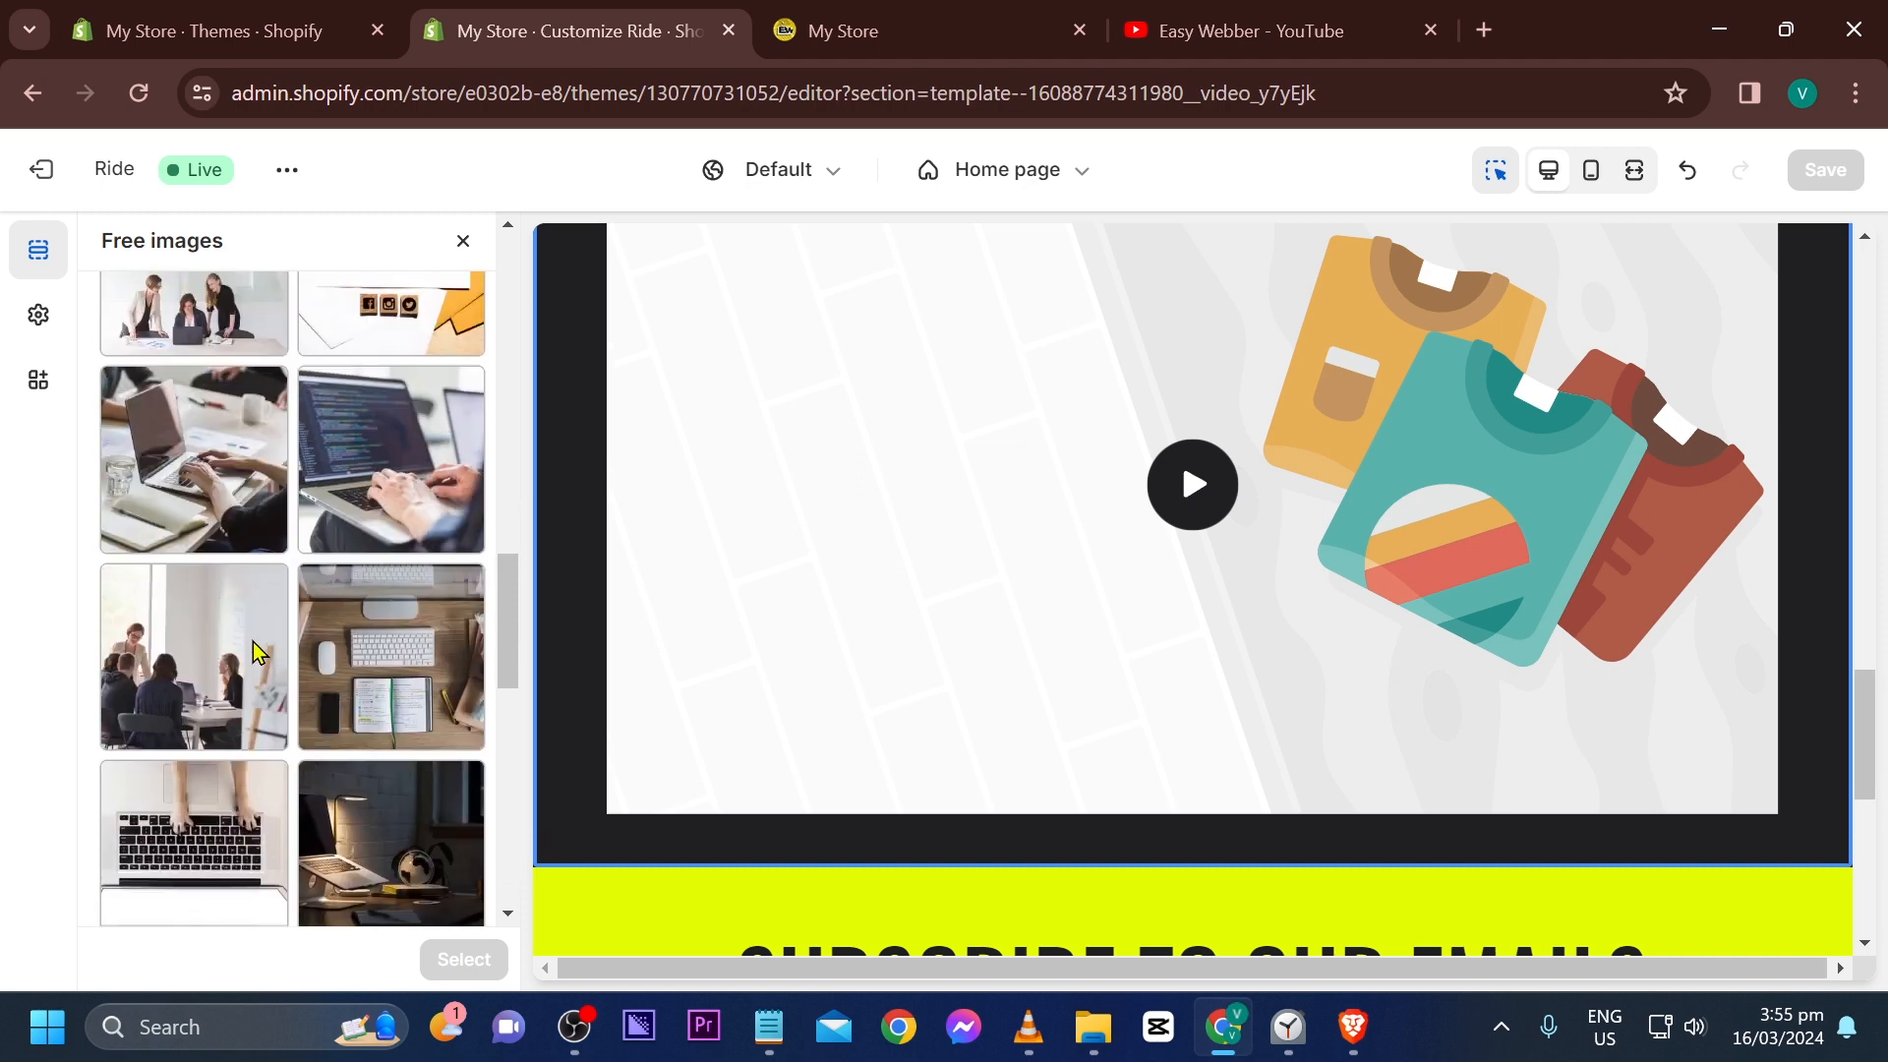
left_click(371, 510)
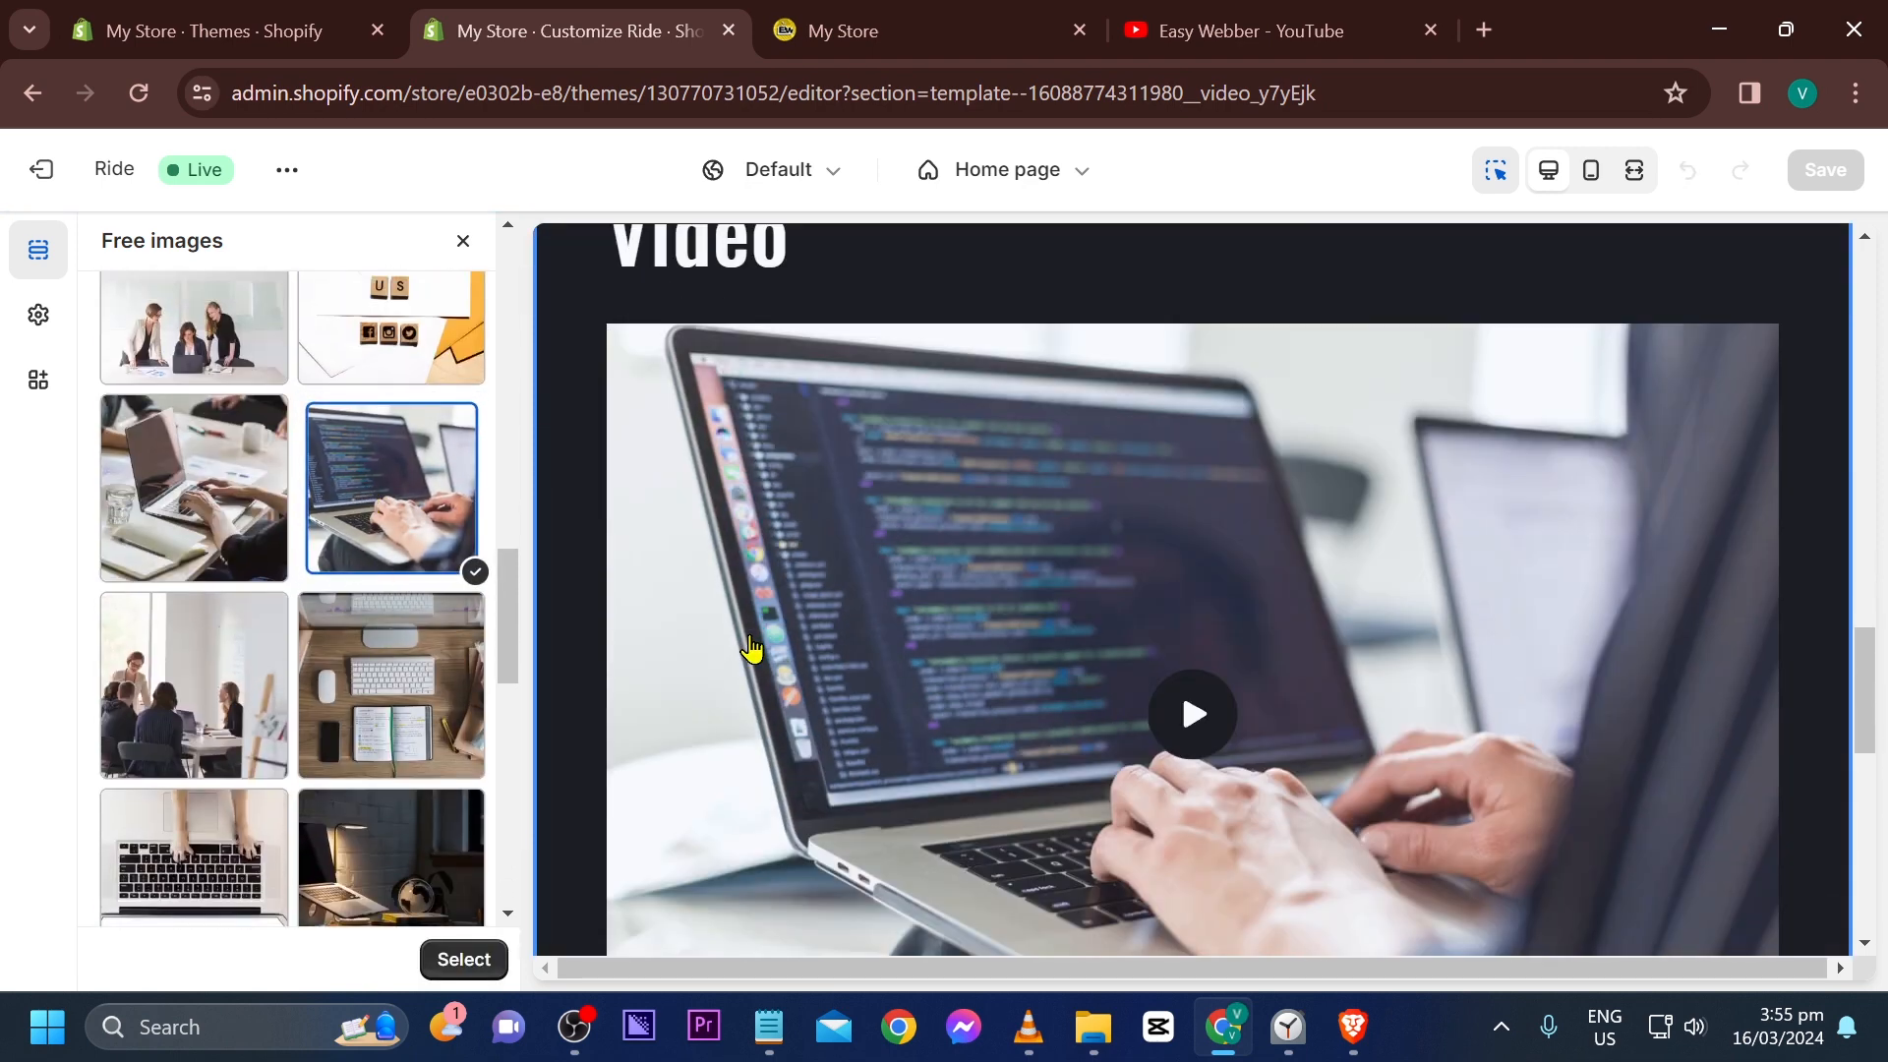
scroll(751, 649, "down", 3)
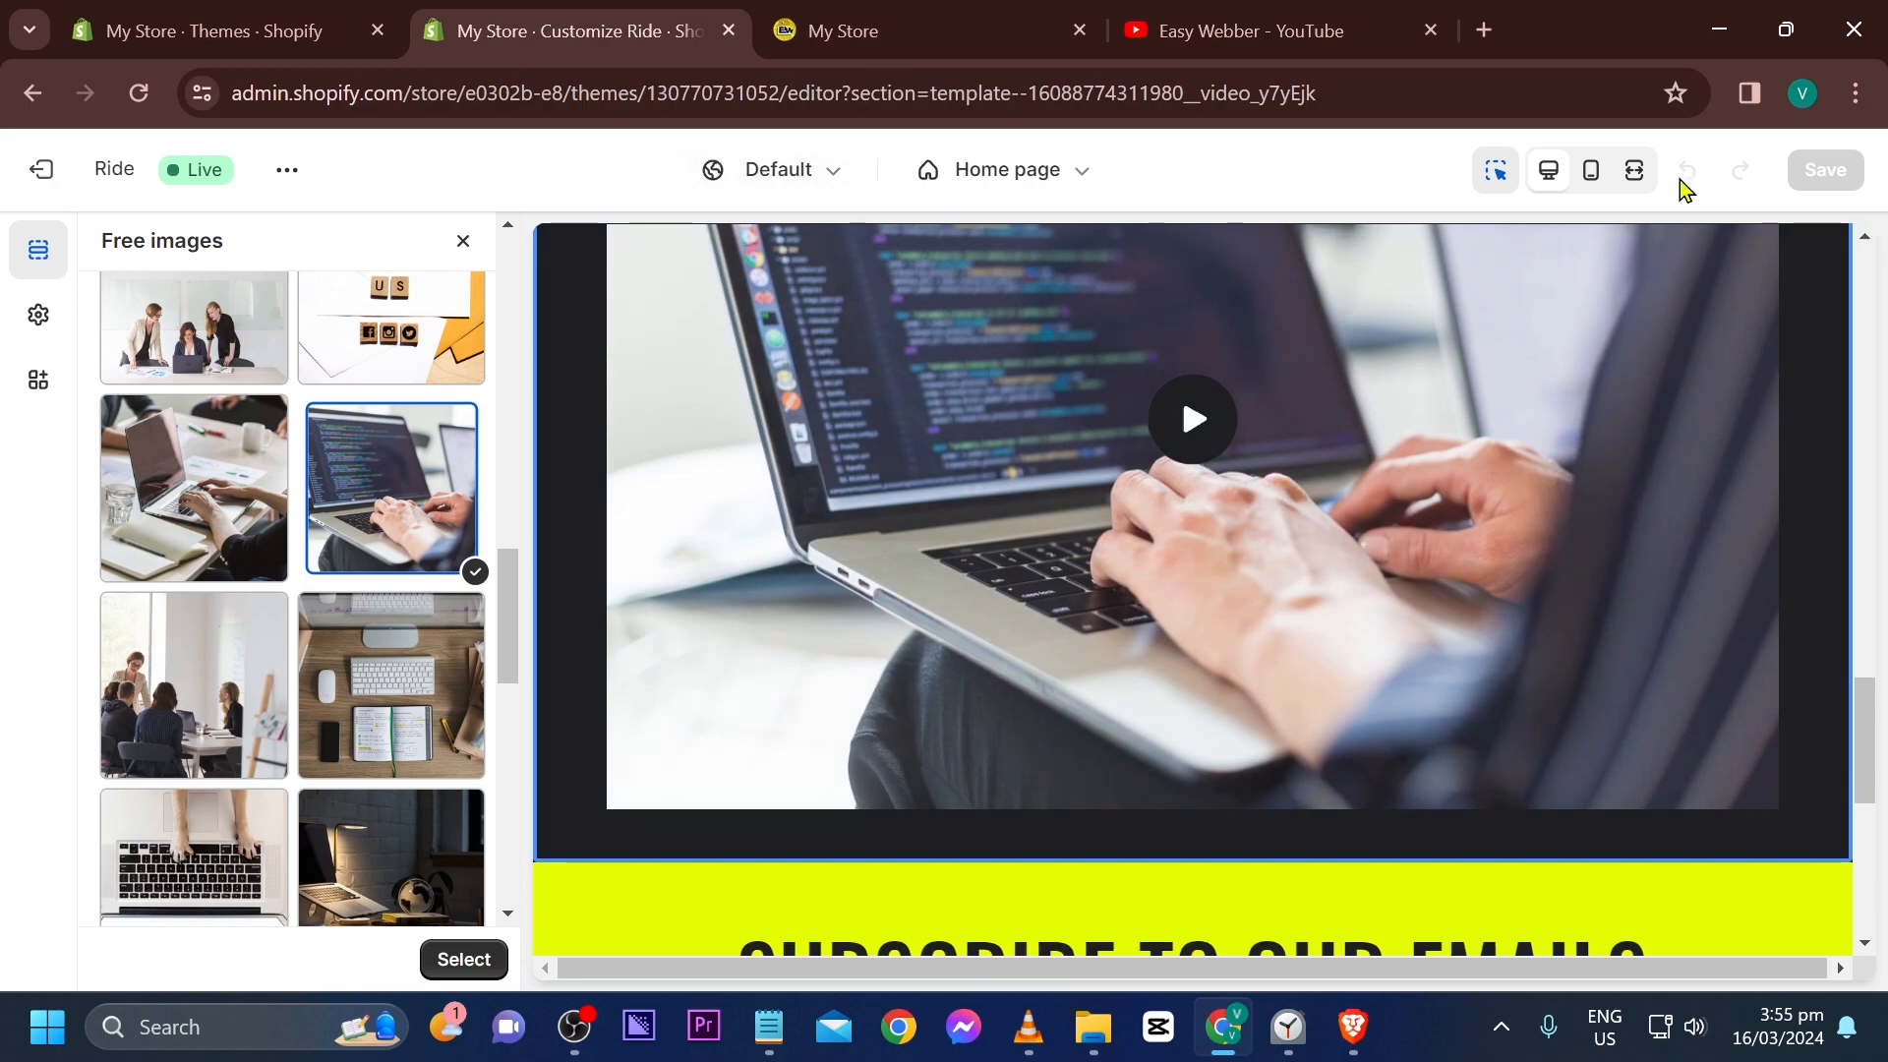
scroll(433, 865, "up", 10)
left_click(475, 966)
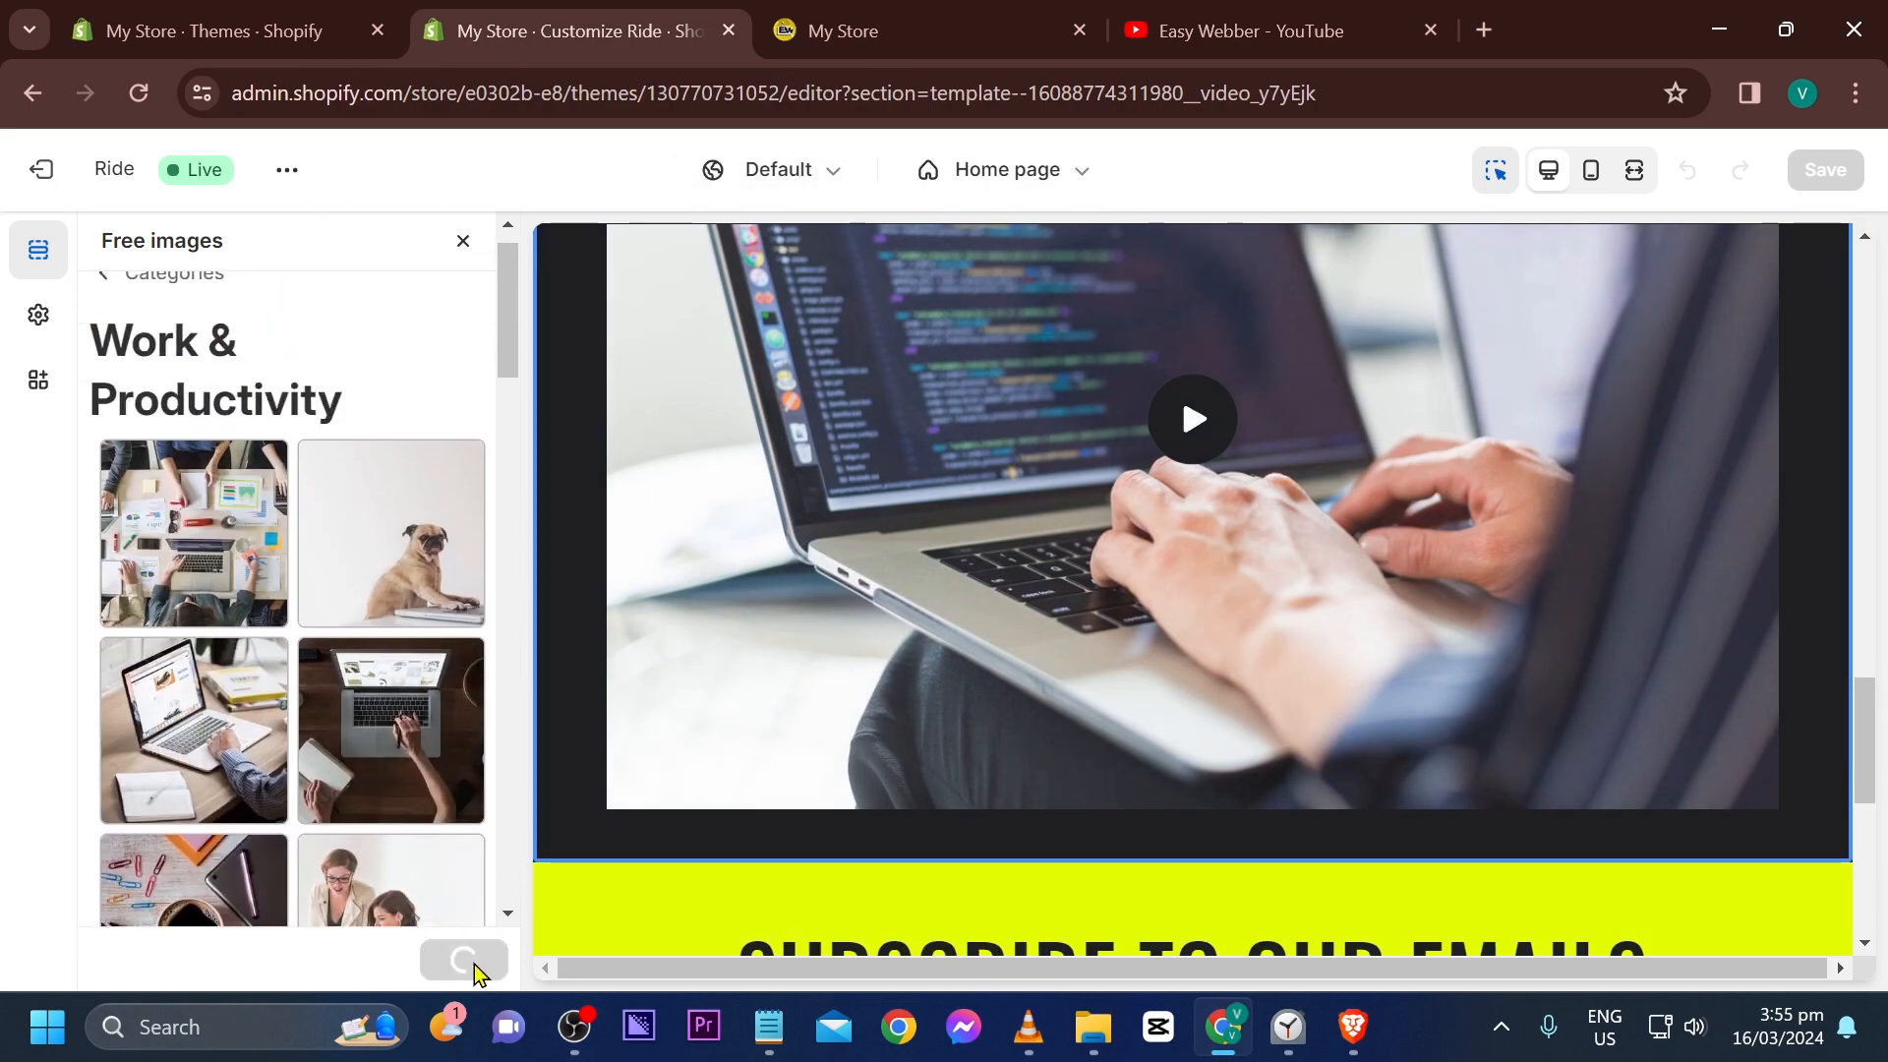
left_click(1826, 171)
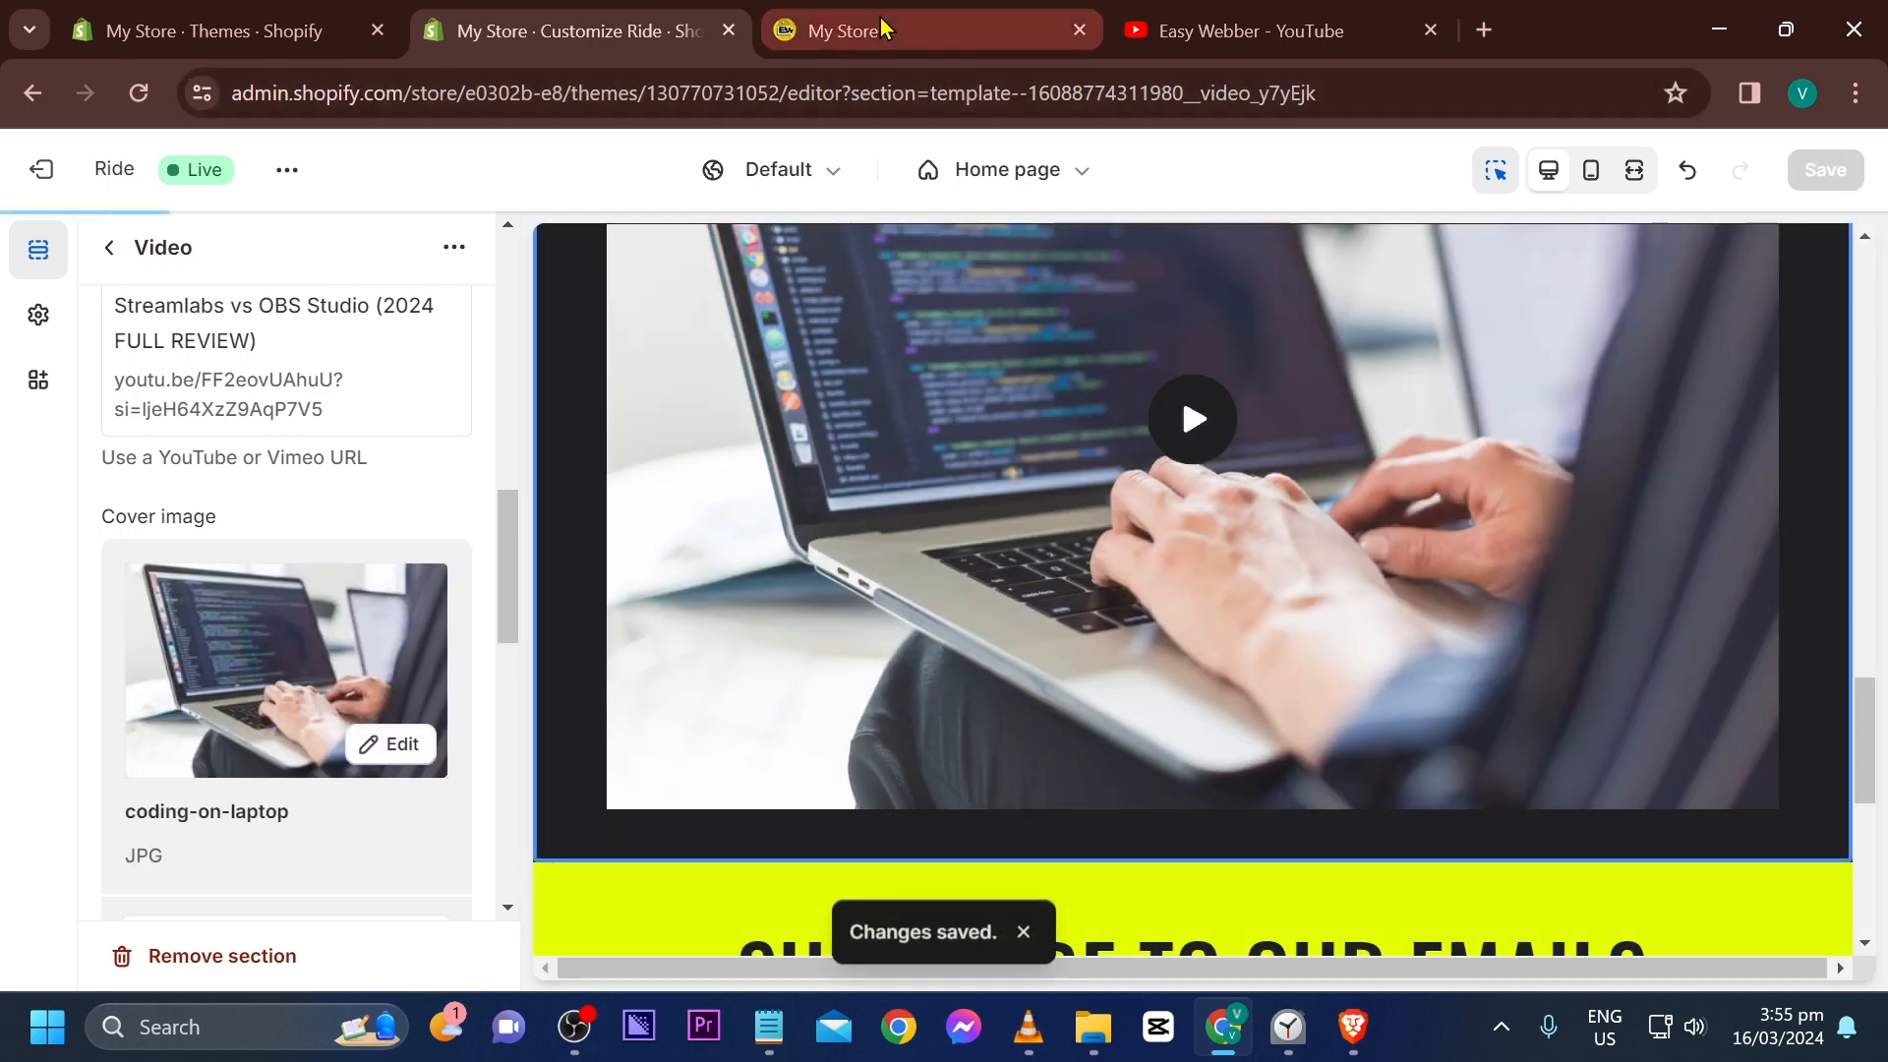
Review the new video cover image and the rest of the home page on the live storefront
left_click(878, 32)
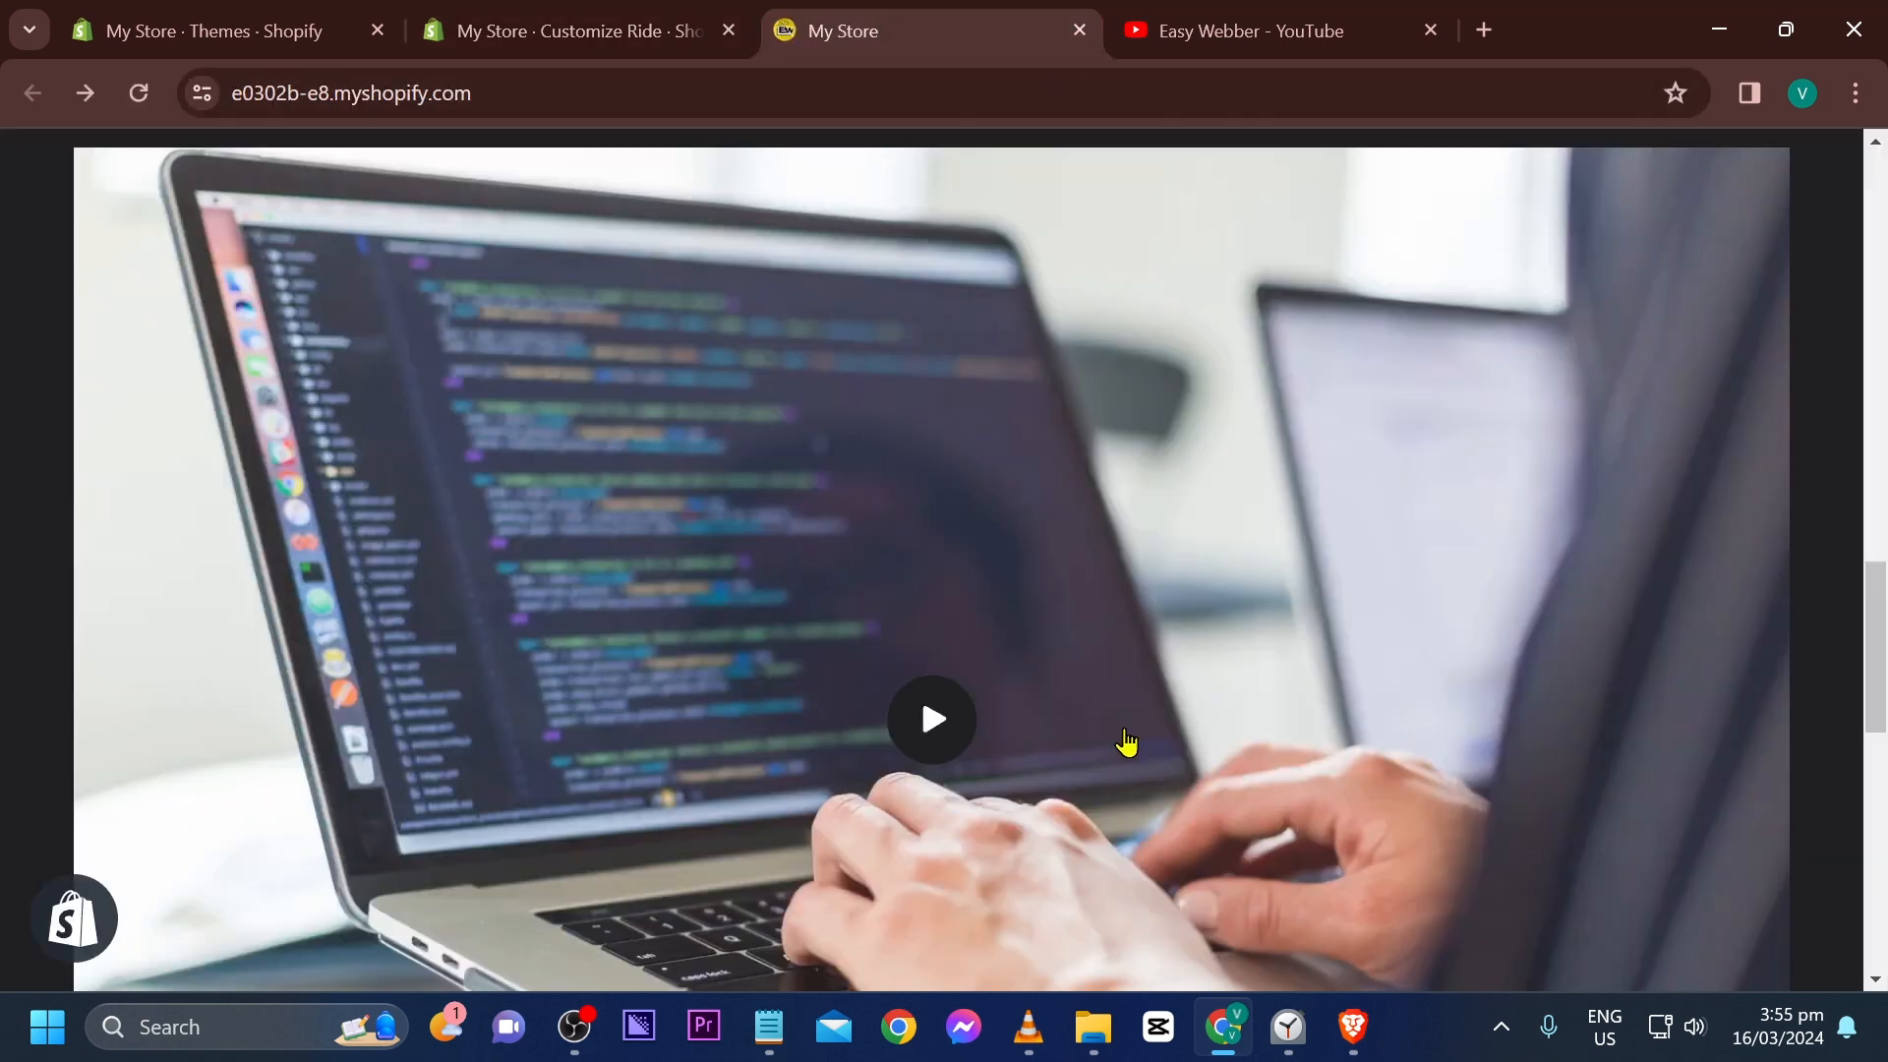
scroll(1122, 730, "down", 6)
scroll(1107, 724, "up", 5)
scroll(1096, 732, "up", 10)
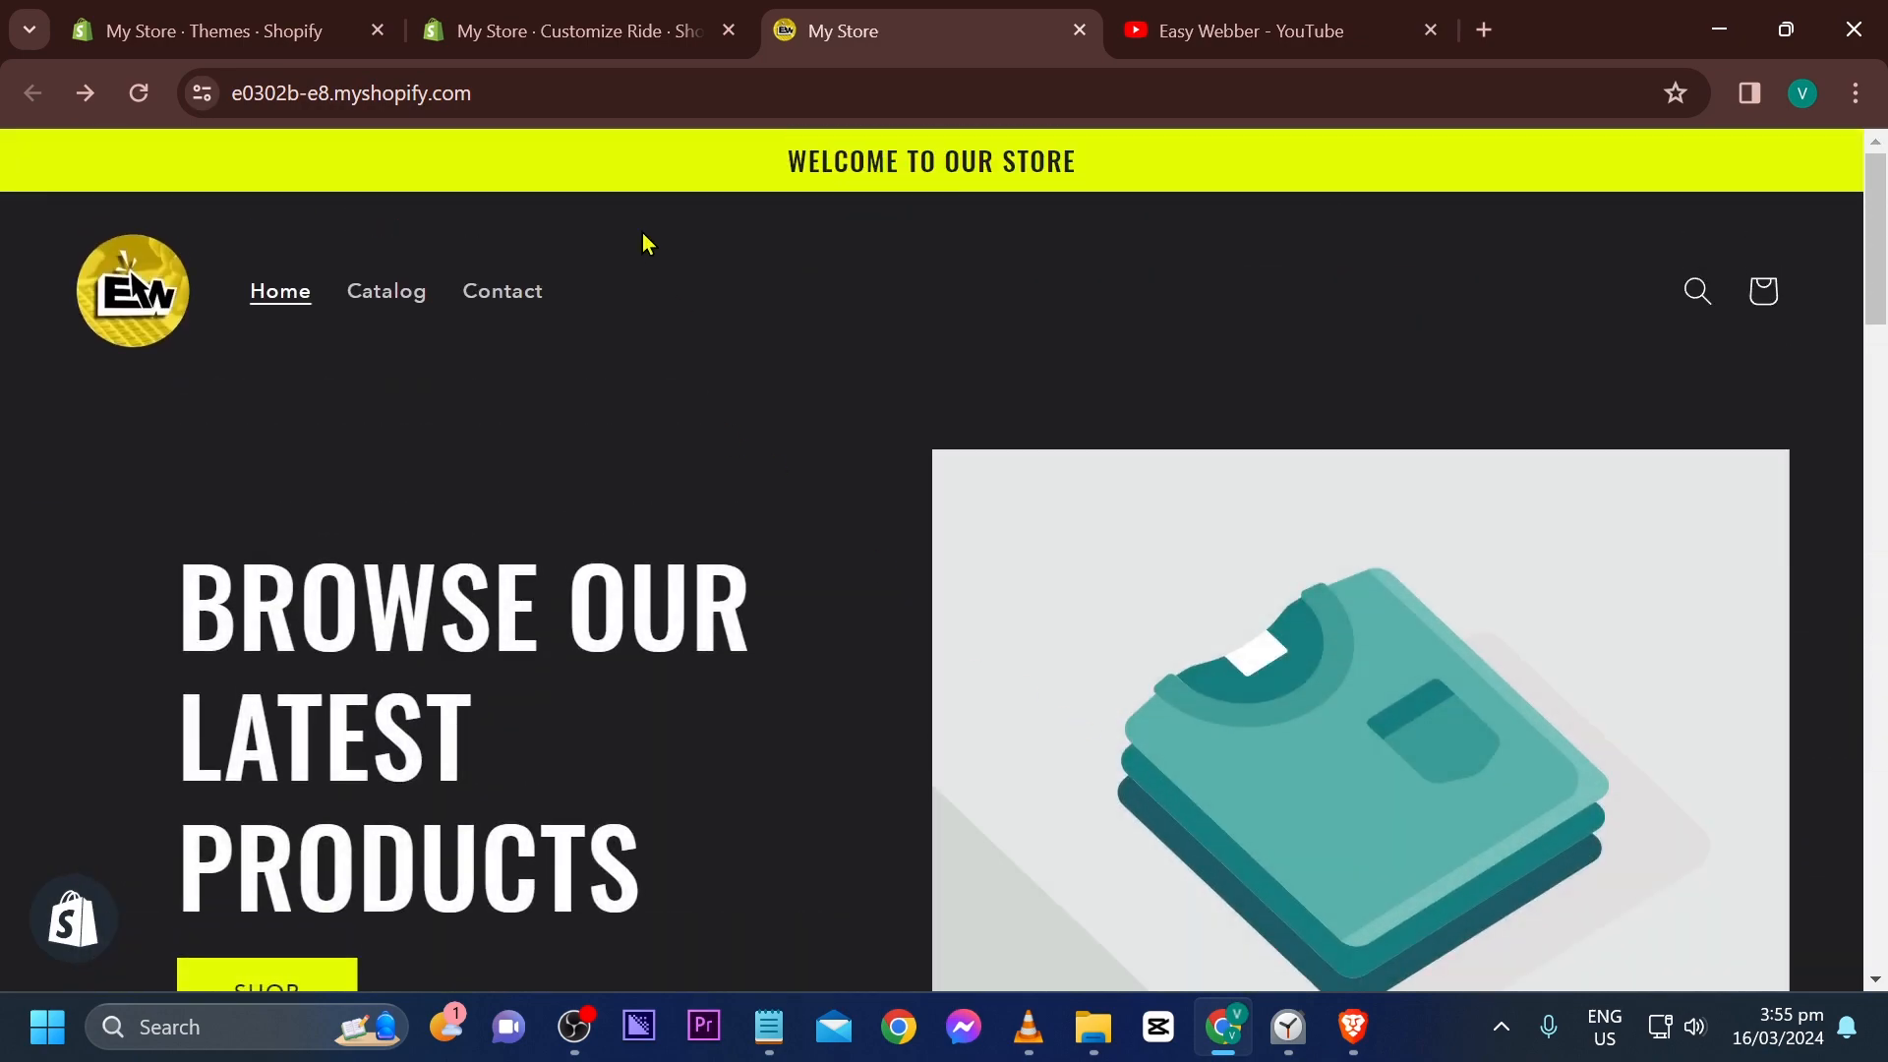
Return to the theme editor and leave the Video section's settings for the Home page section list
left_click(506, 30)
left_click(265, 29)
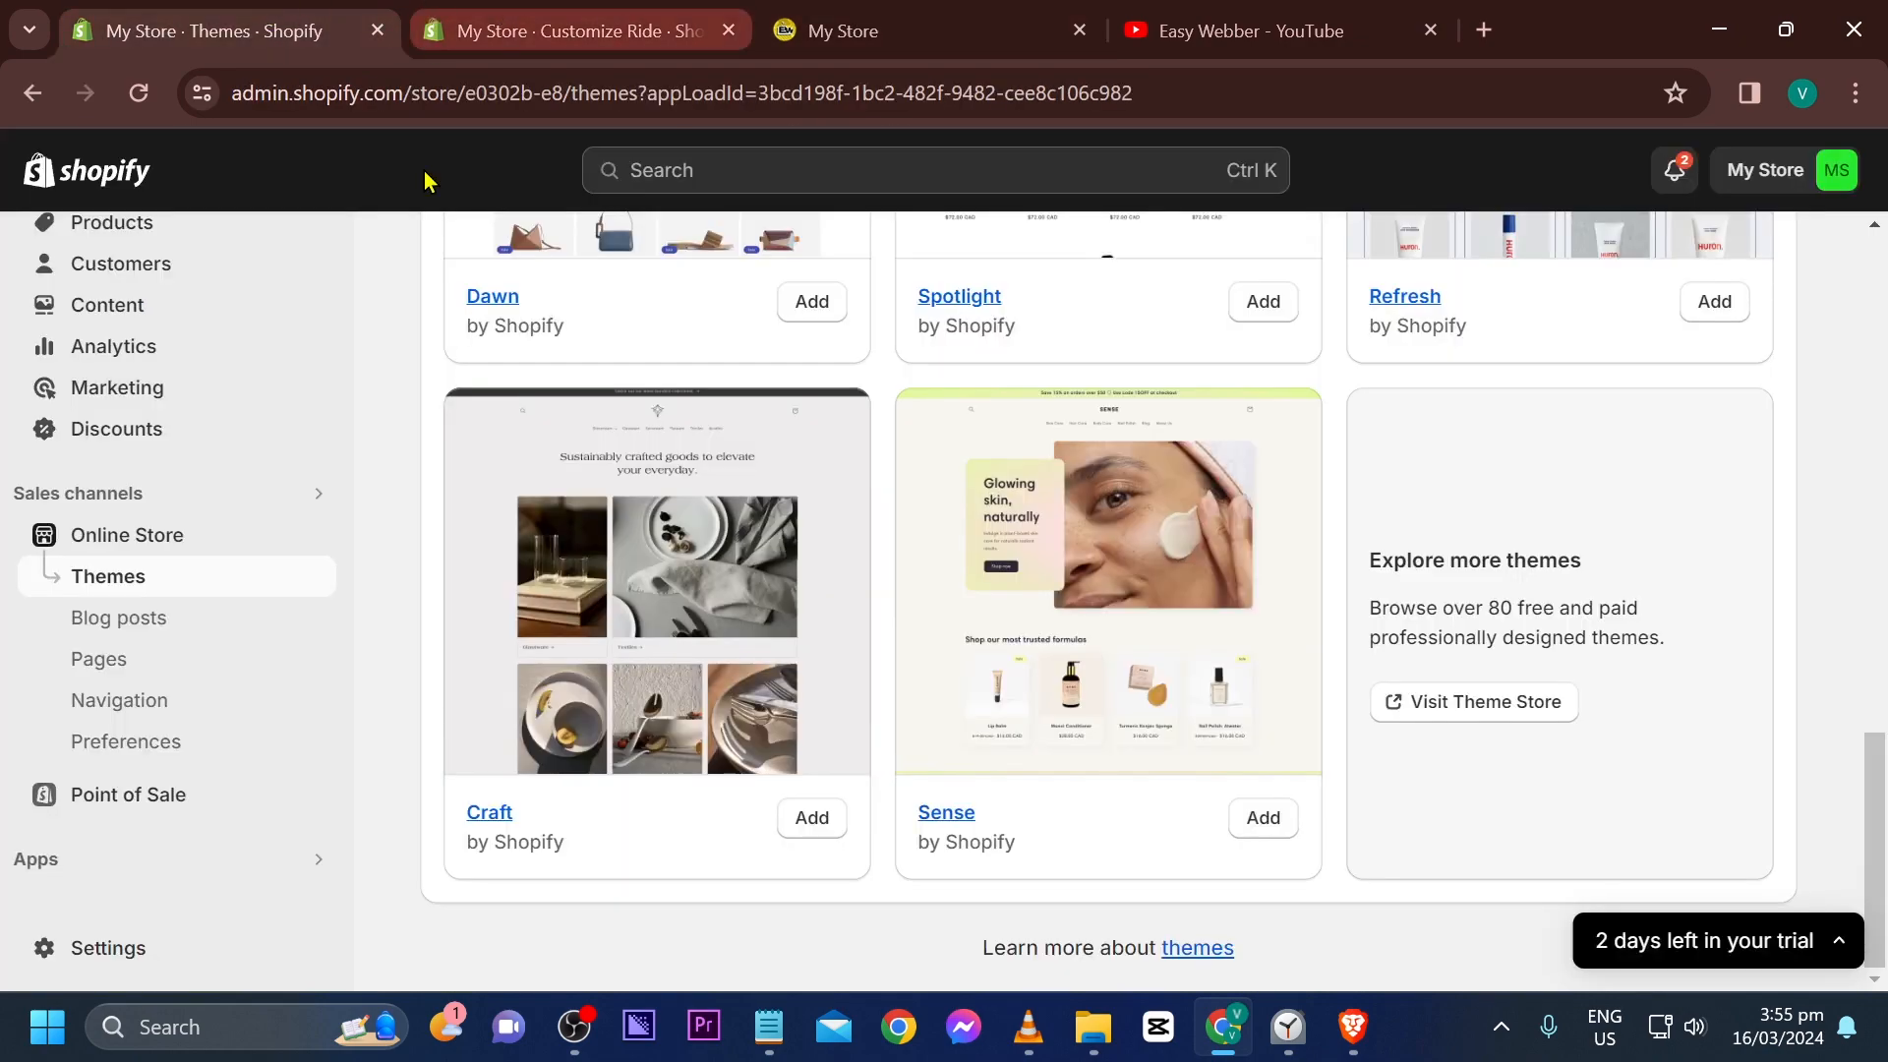
key("ctrl+Tab")
scroll(344, 568, "up", 5)
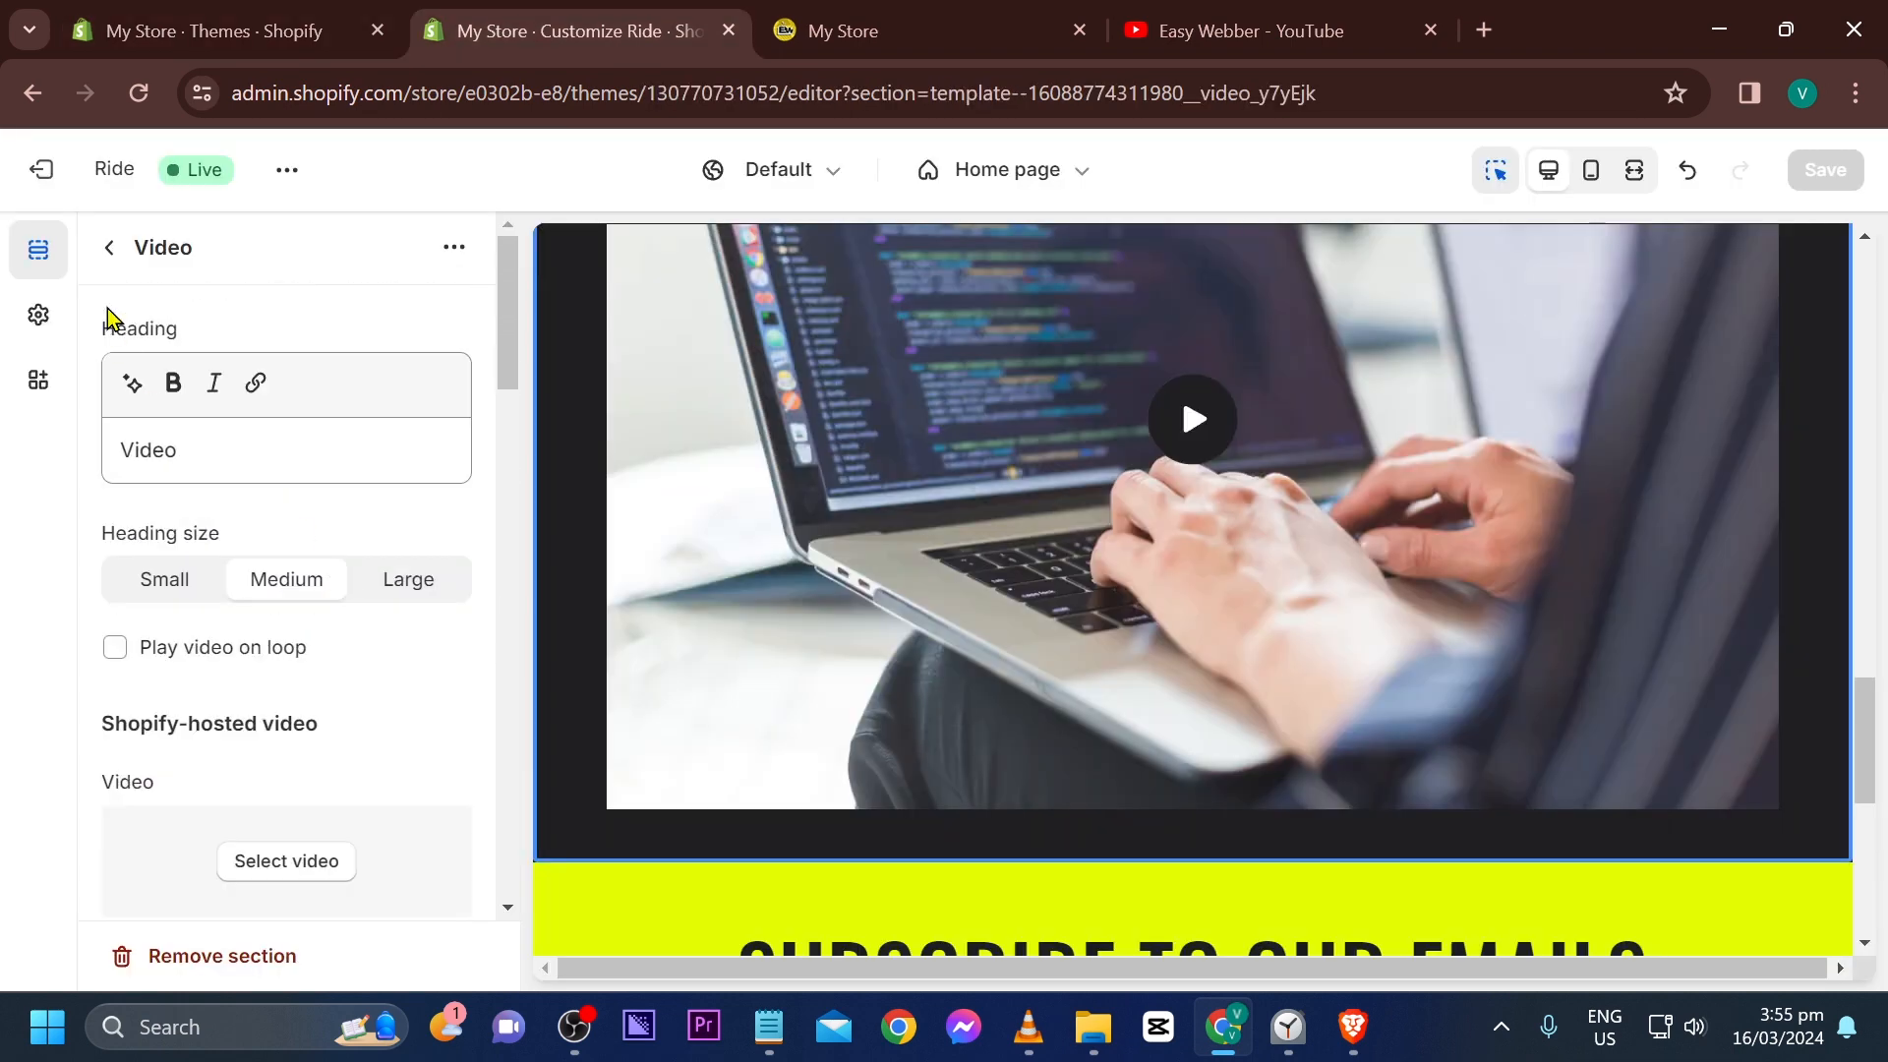
left_click(123, 255)
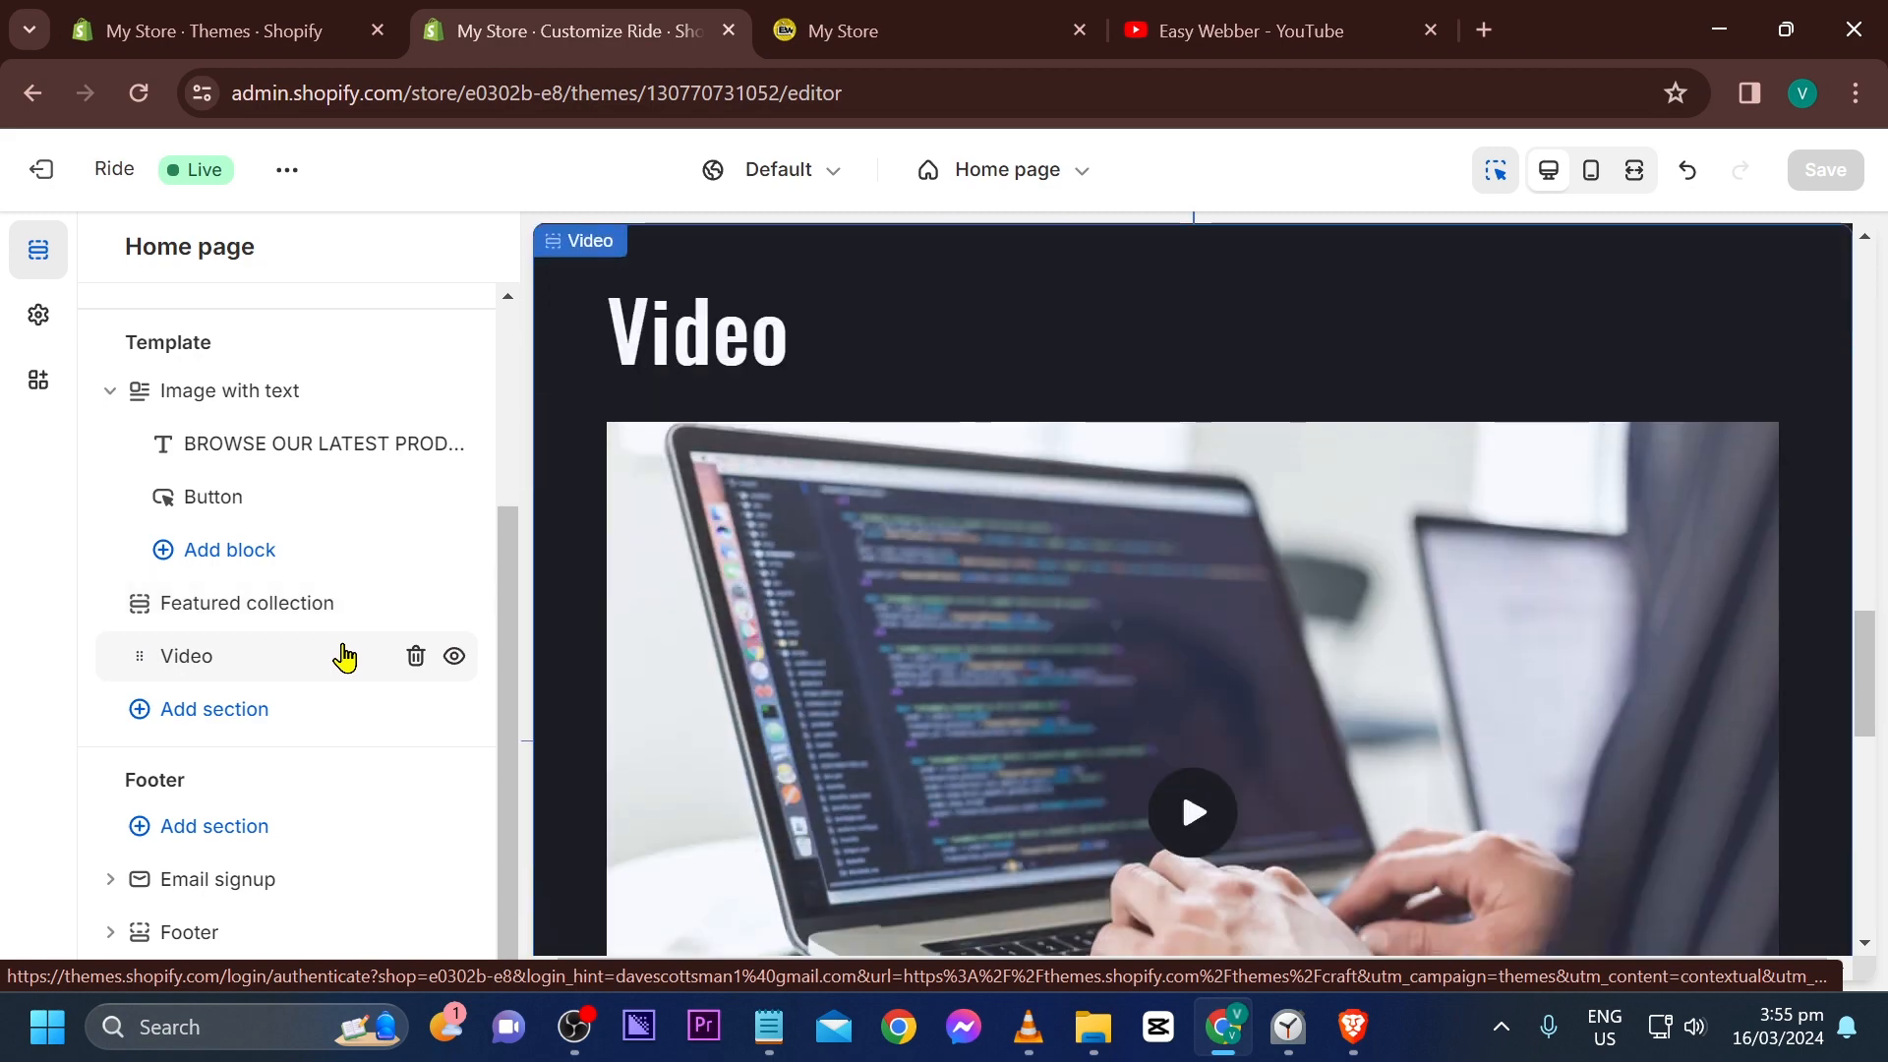
key("alt+Tab")
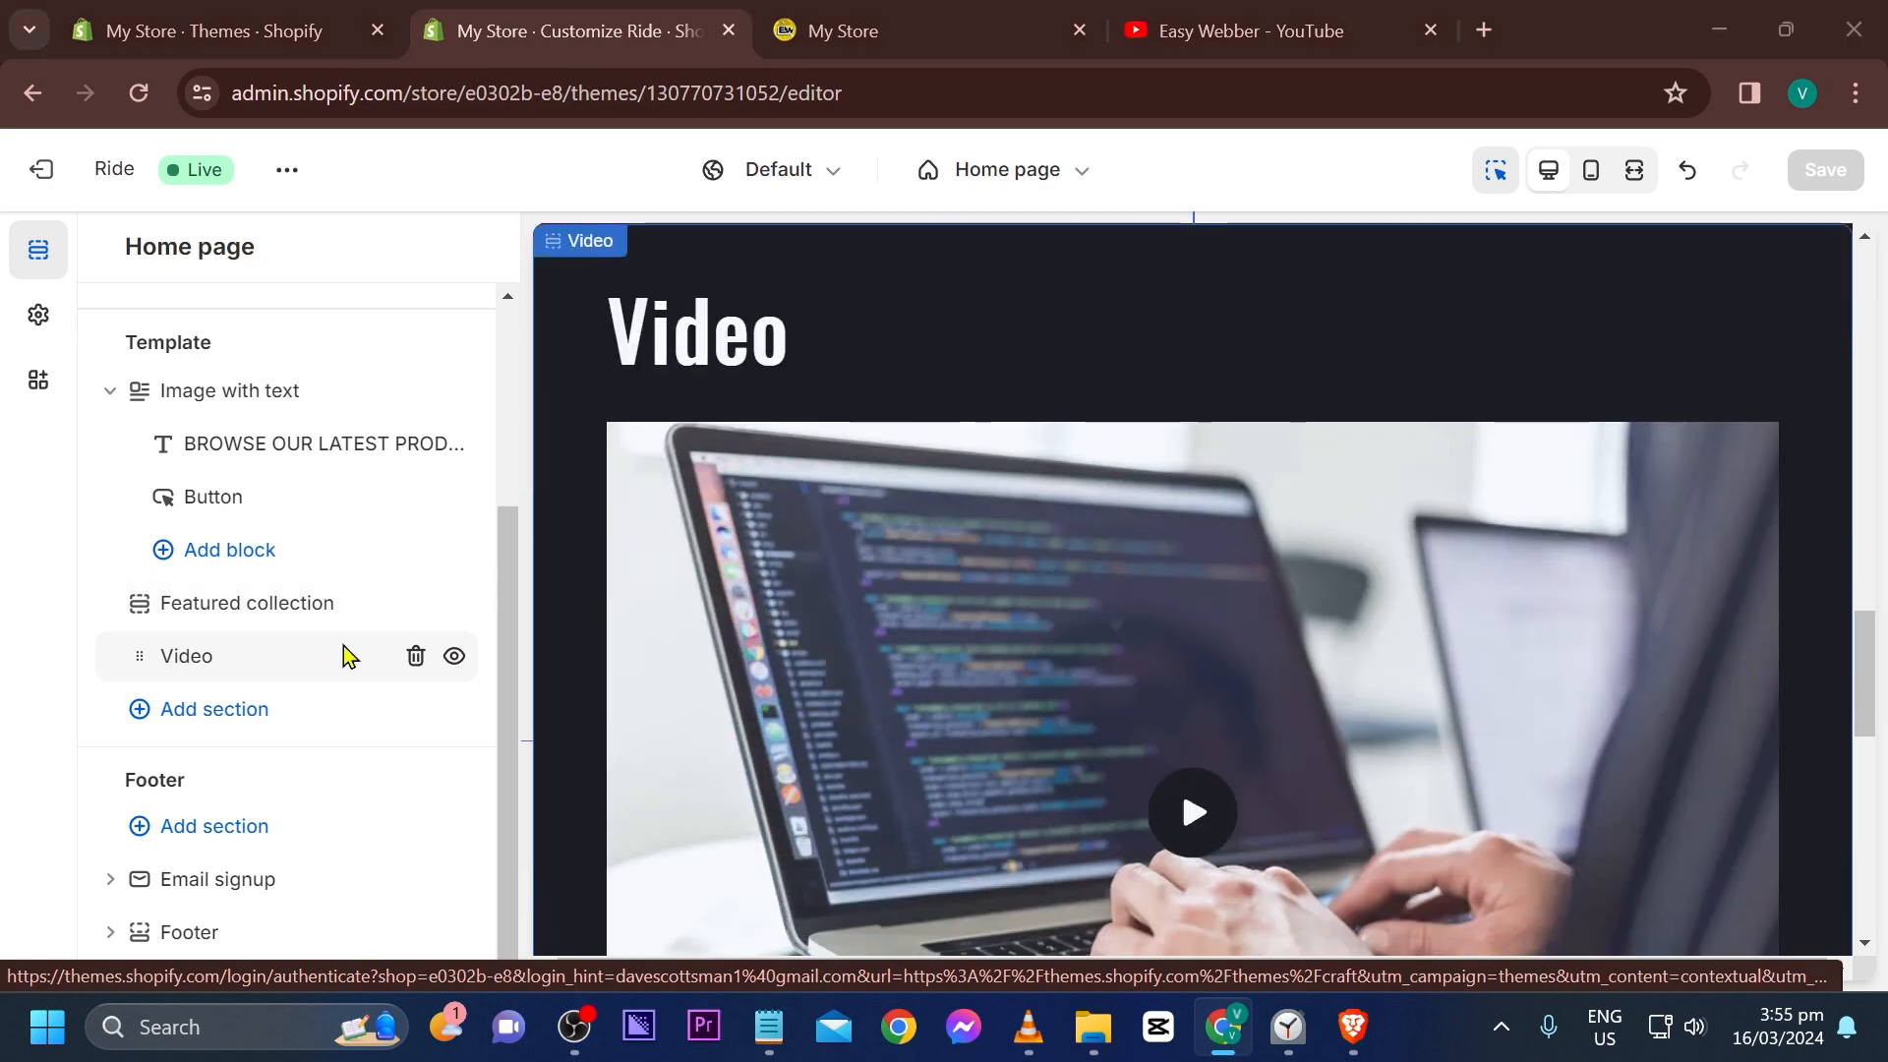